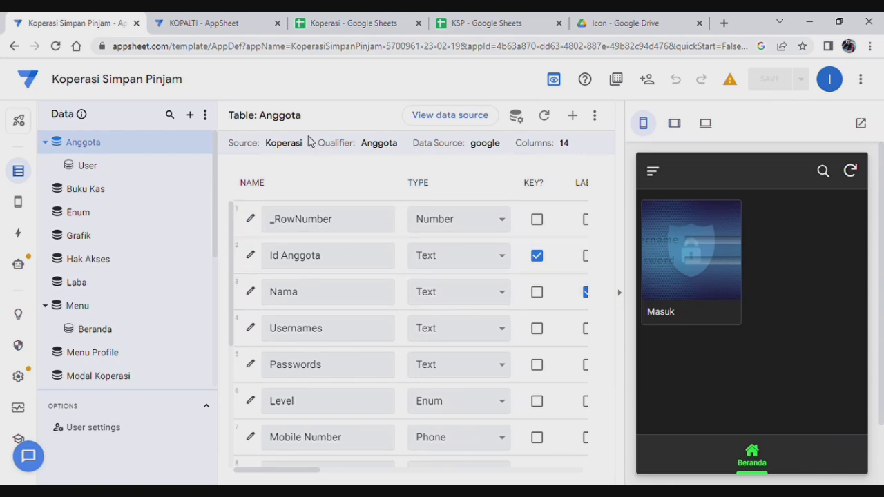
Switch from the AppSheet editor to the Koperasi spreadsheet, which opens on its Neraca sheet.
click(373, 25)
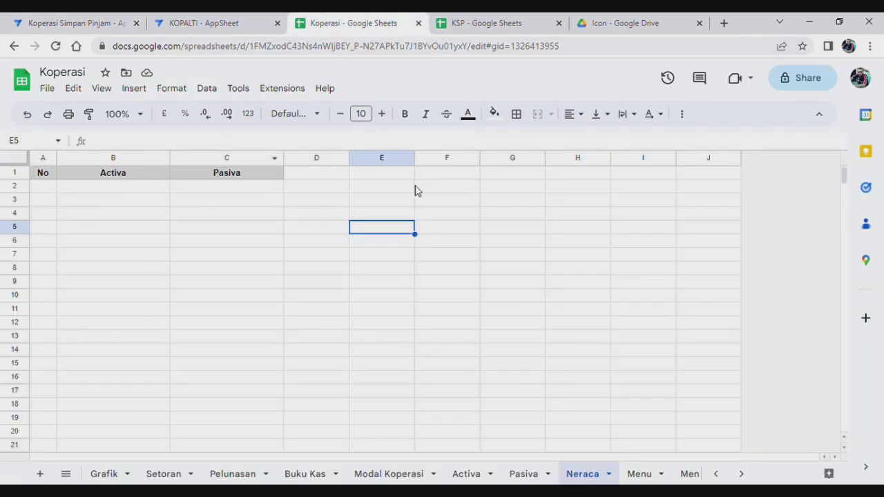
Narrow the Uraian column (B) on the Activa sheet.
click(476, 474)
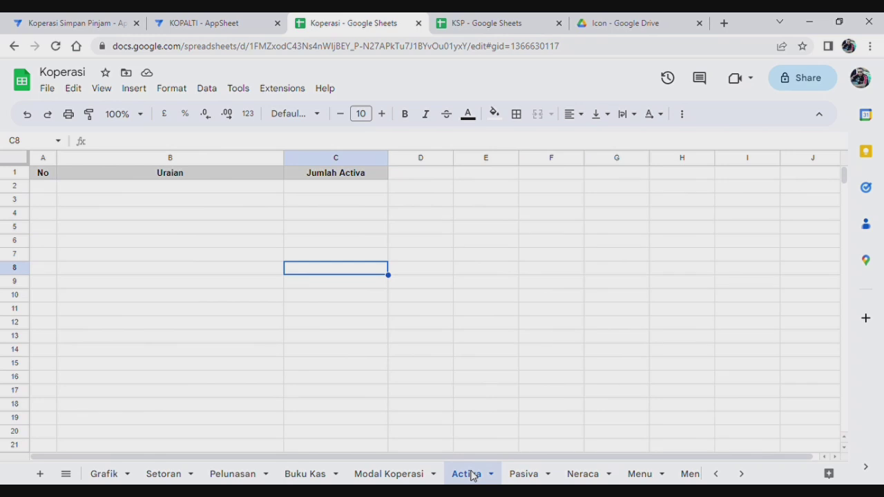
click(523, 474)
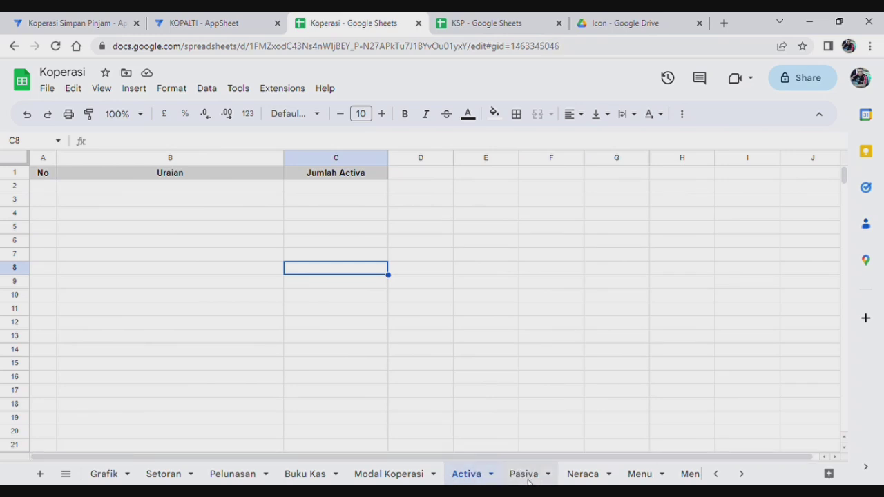
click(579, 474)
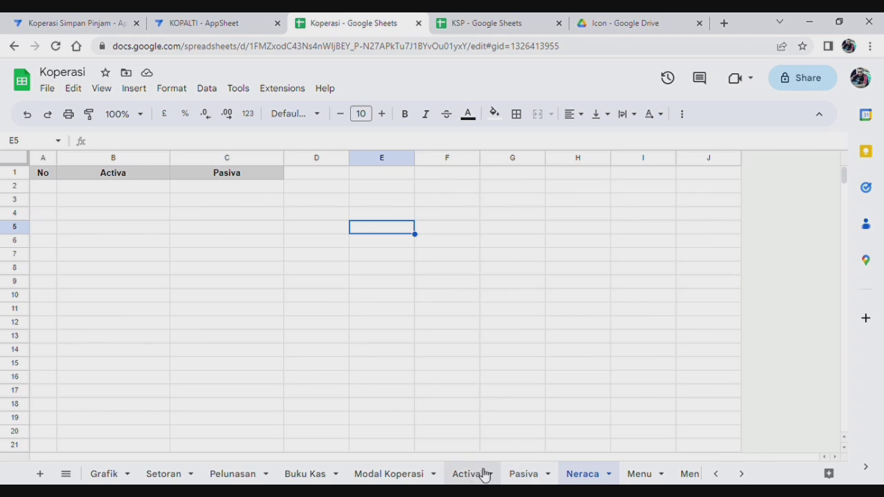
click(474, 476)
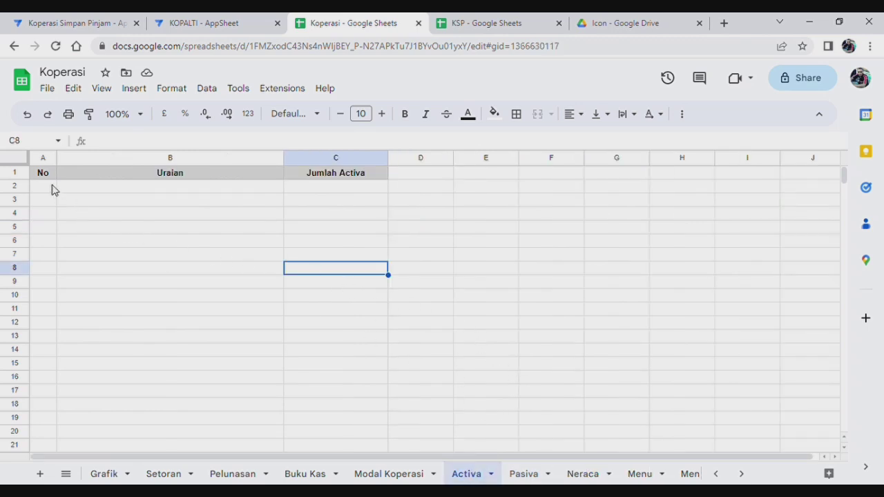
drag(283, 158, 237, 195)
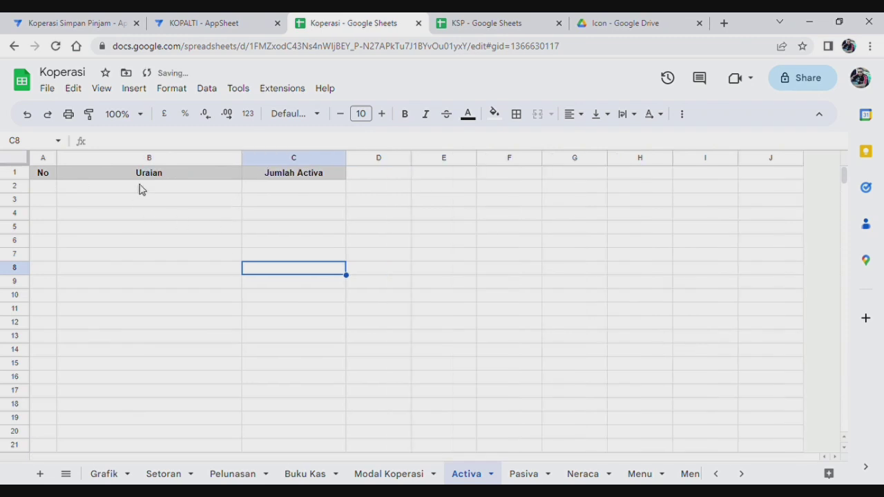
click(197, 177)
click(305, 177)
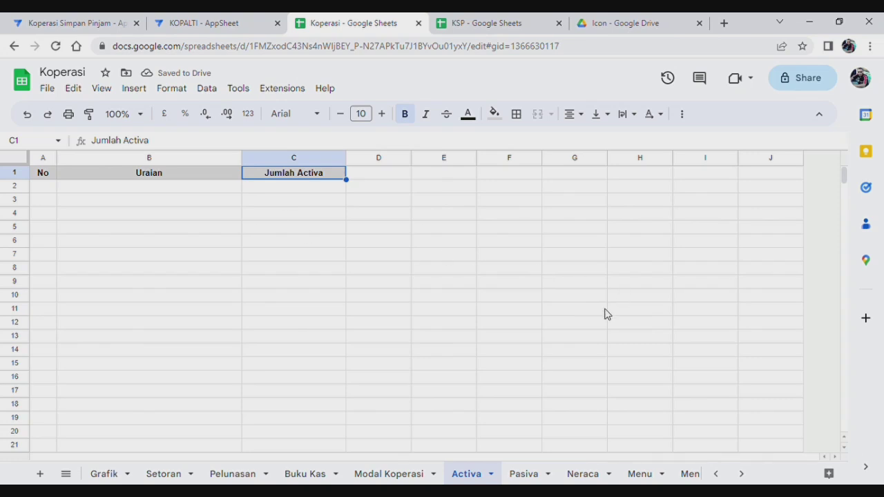
Narrow the Uraian column on the Pasiva sheet, then return to the Neraca sheet.
click(526, 474)
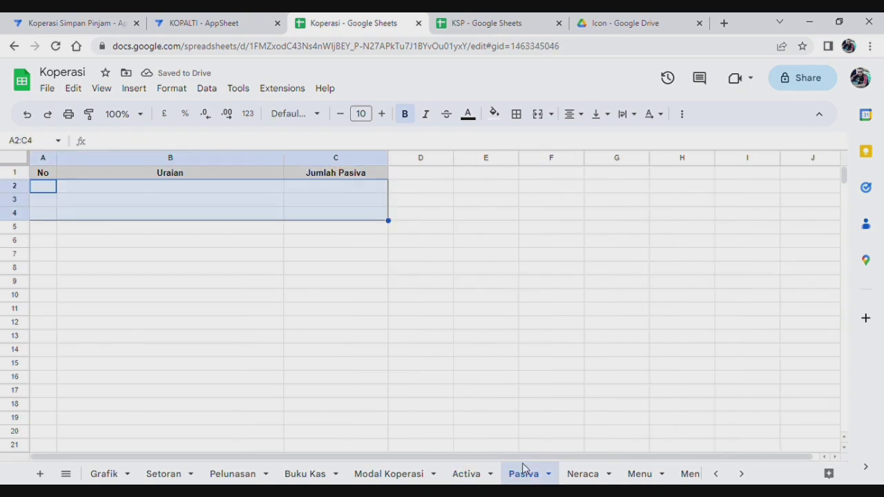
click(458, 379)
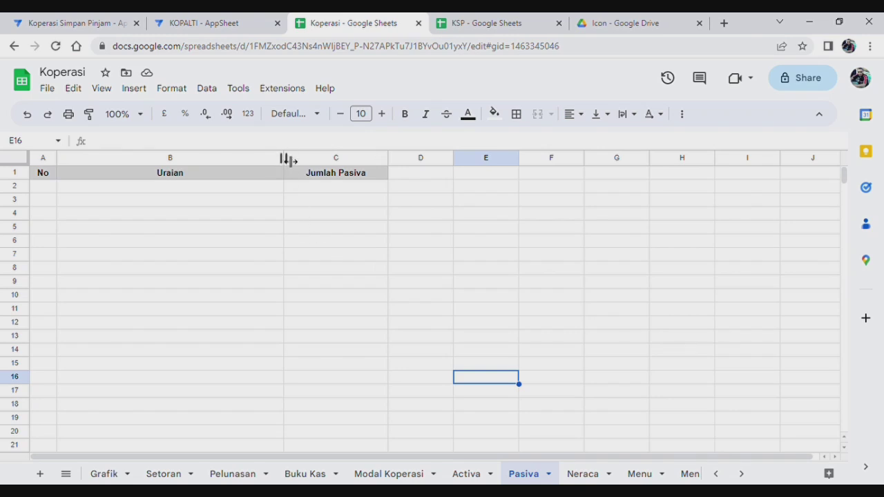
drag(284, 160, 247, 165)
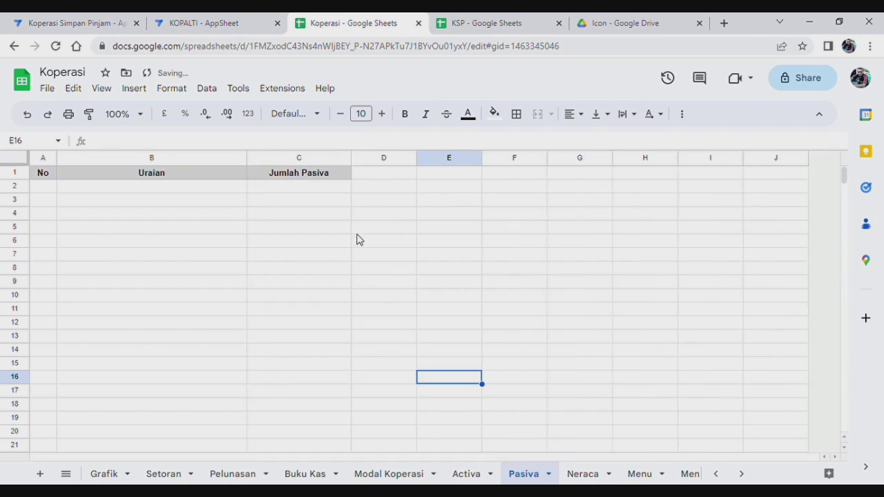
click(310, 177)
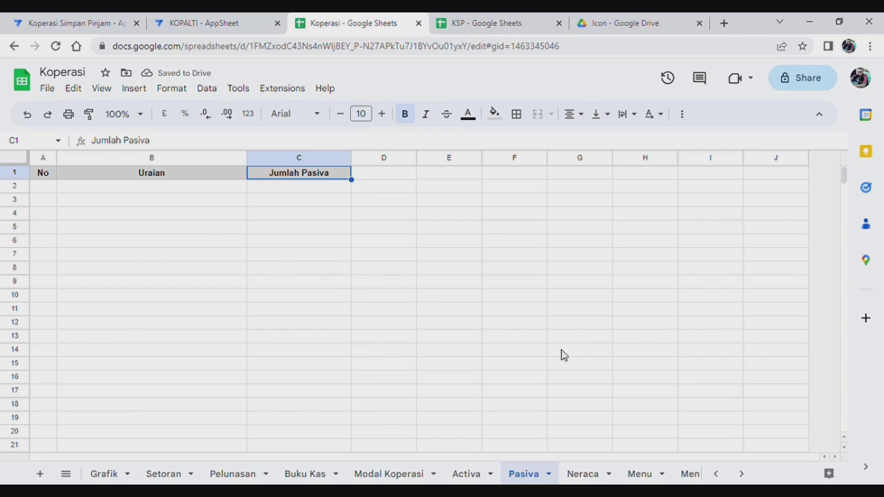
click(578, 476)
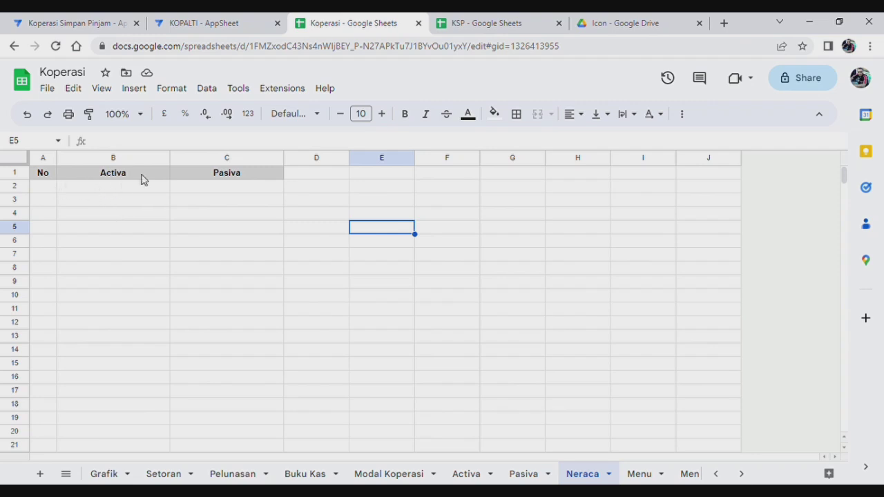
click(243, 178)
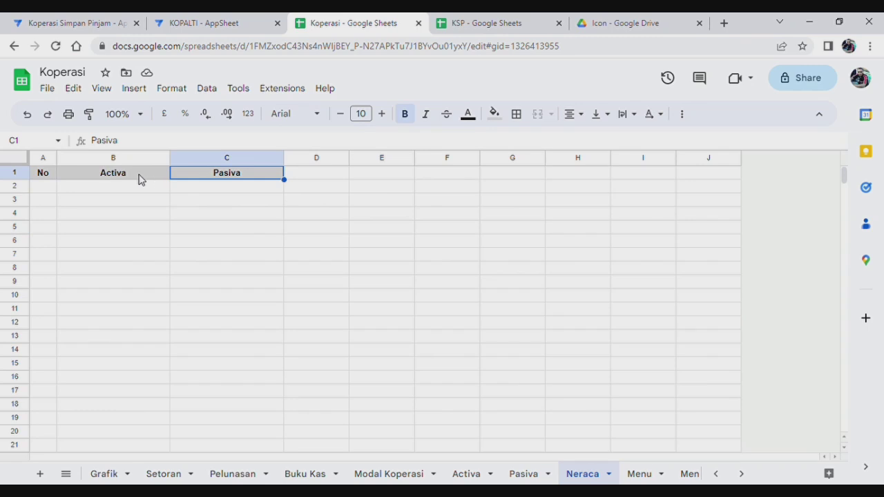
click(141, 179)
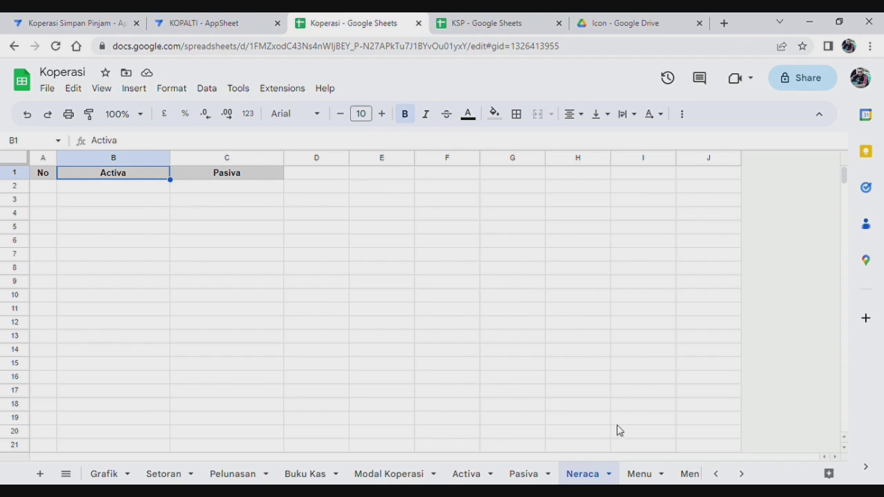
Number the first Neraca row 1 in cell A2.
click(51, 189)
text(1)
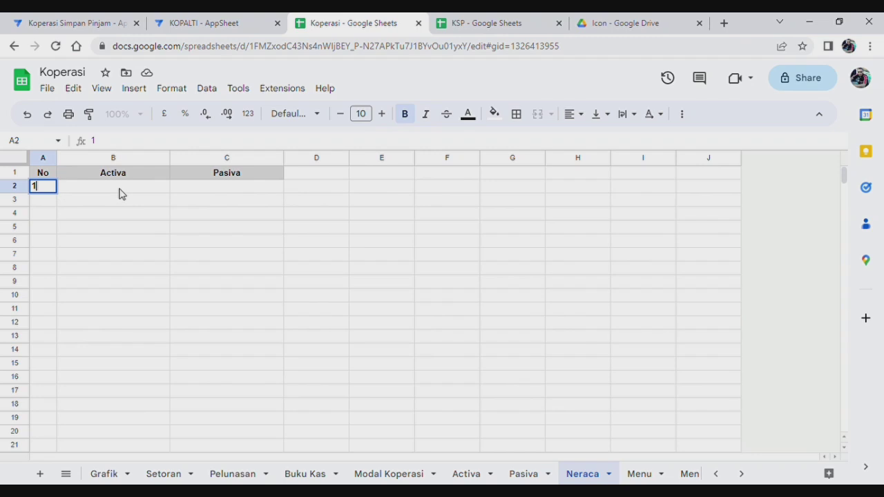
click(119, 193)
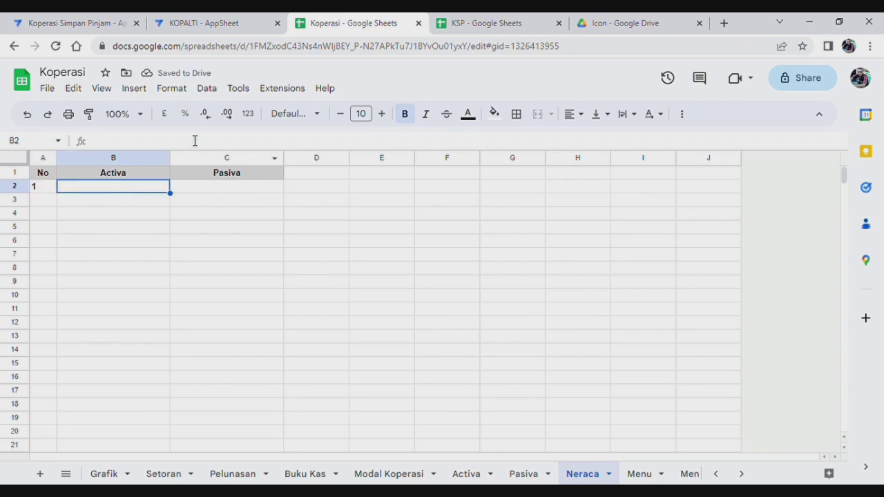
Set Neraca B2 to =SUM(Activa!C:C) as the Activa total.
text(=sum)
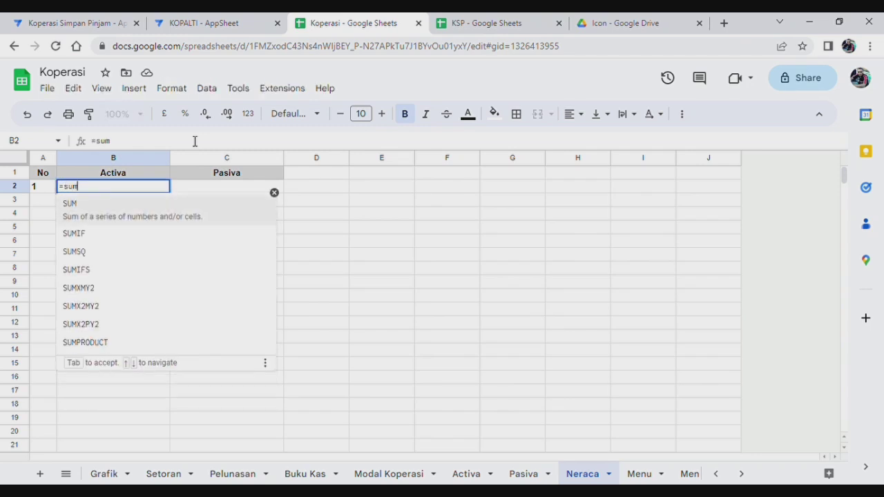
click(90, 211)
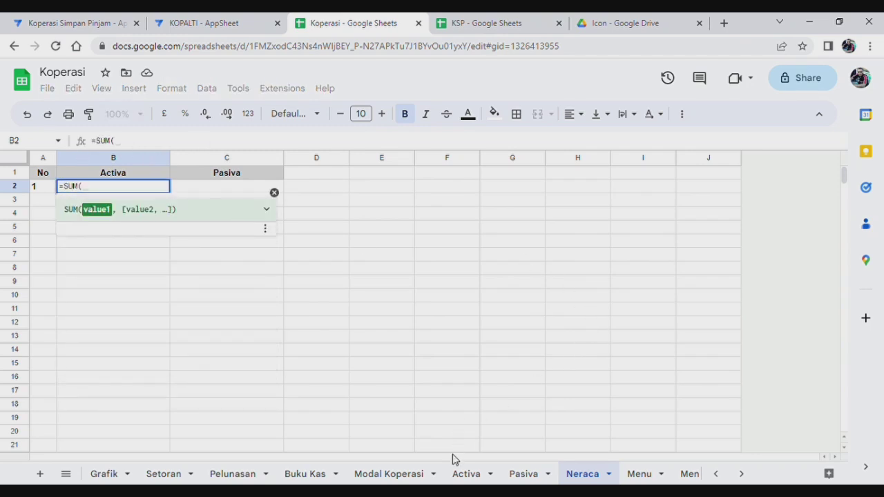
click(467, 475)
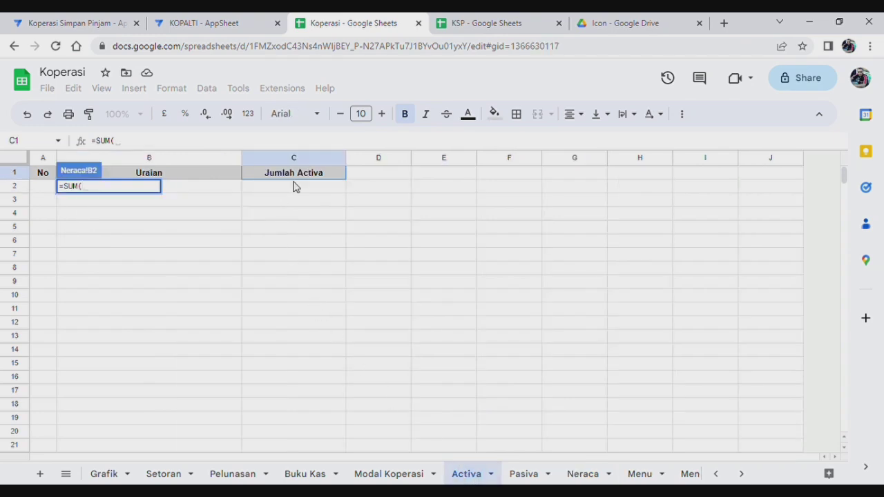
click(307, 160)
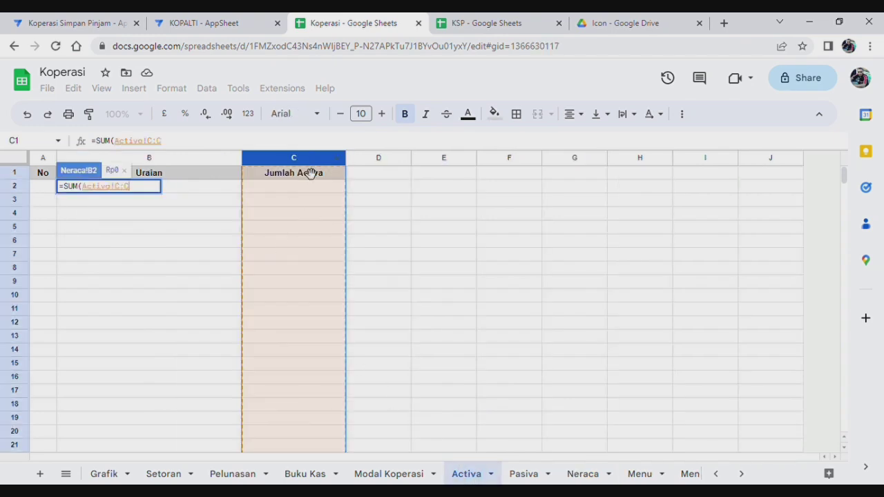
key(Return)
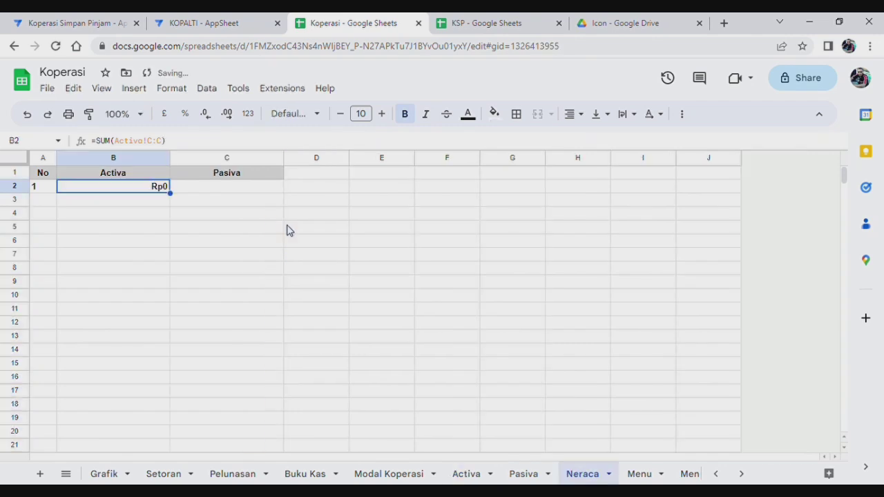
click(254, 193)
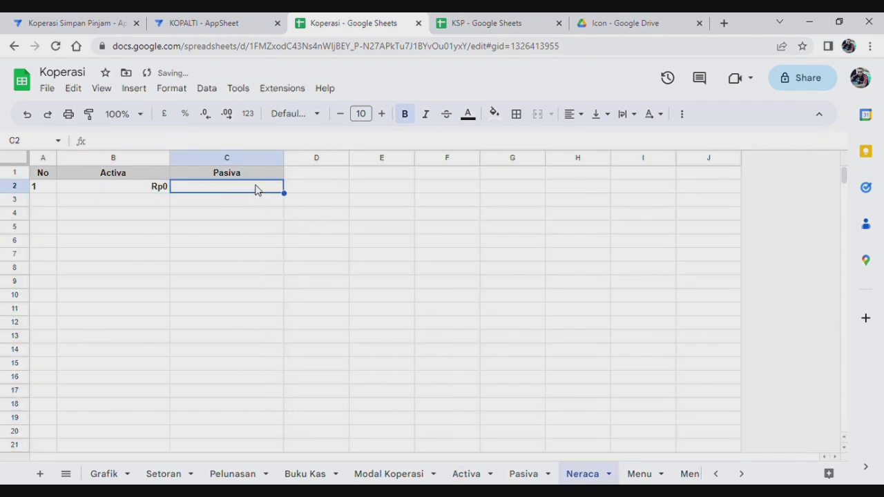
click(150, 144)
Set Neraca C2 to =SUM(Pasiva!C:C) as the Pasiva total, then go to the Activa sheet.
text(=sum)
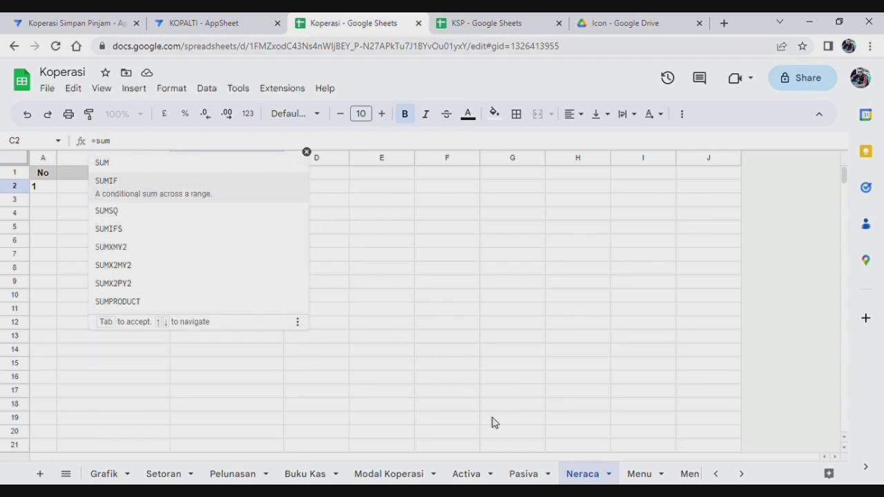
click(524, 474)
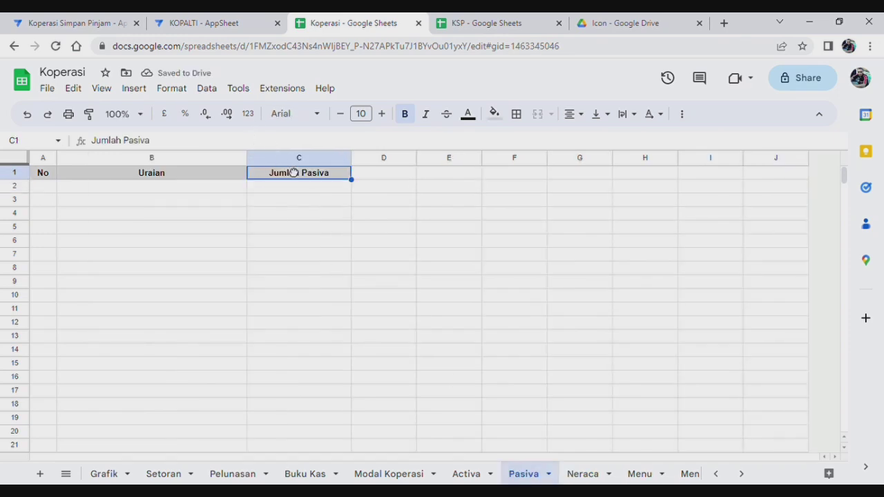
click(289, 160)
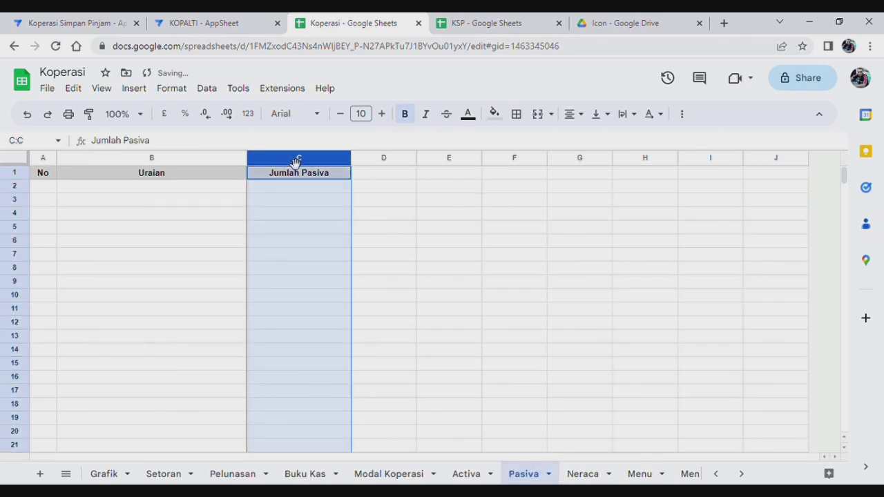
click(589, 475)
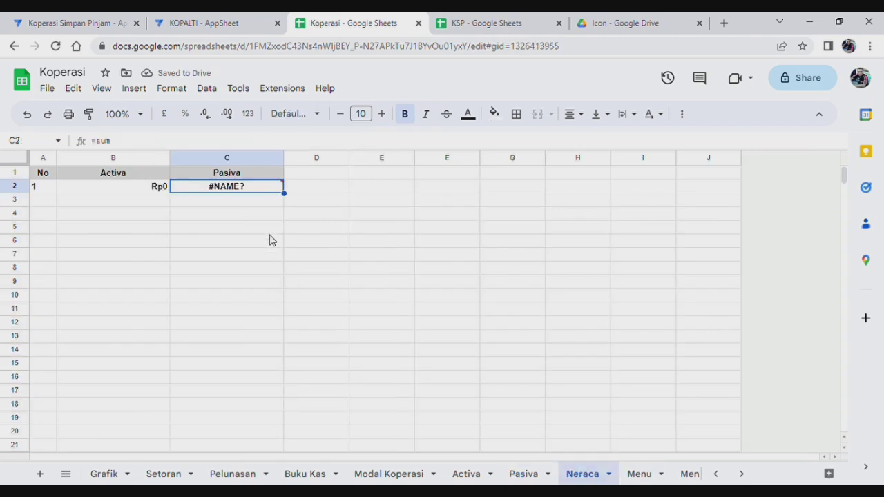
click(131, 147)
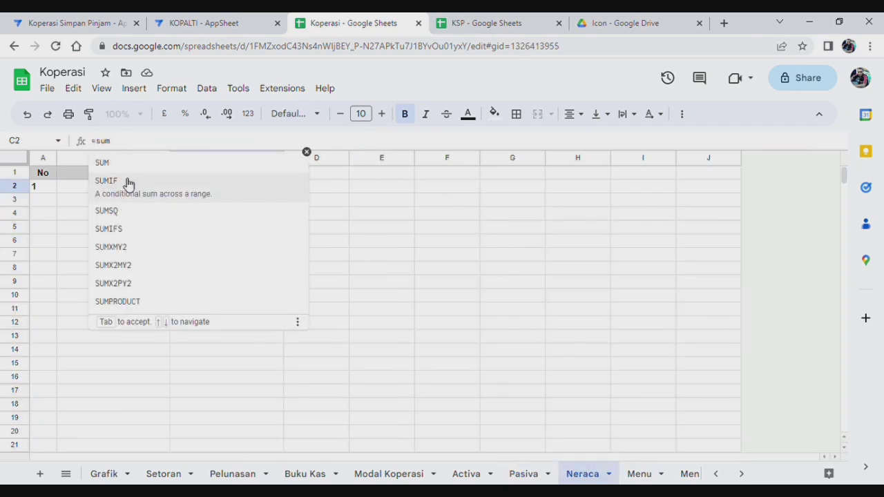
click(132, 170)
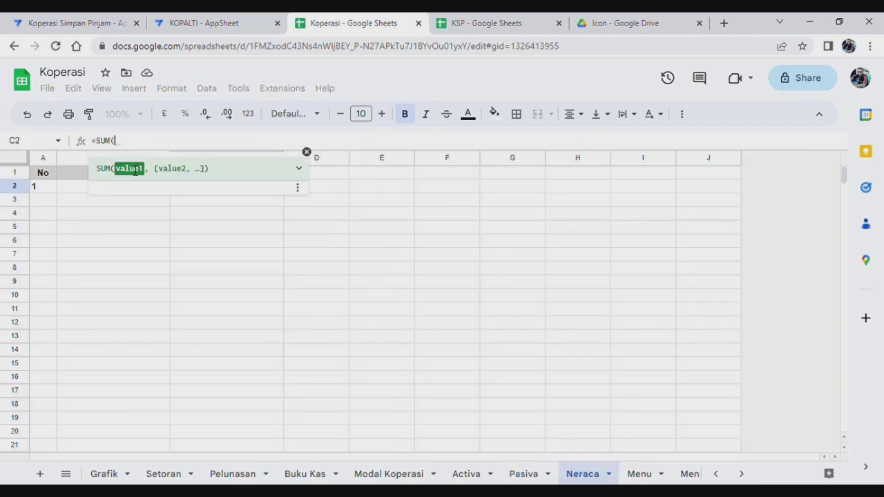
click(527, 476)
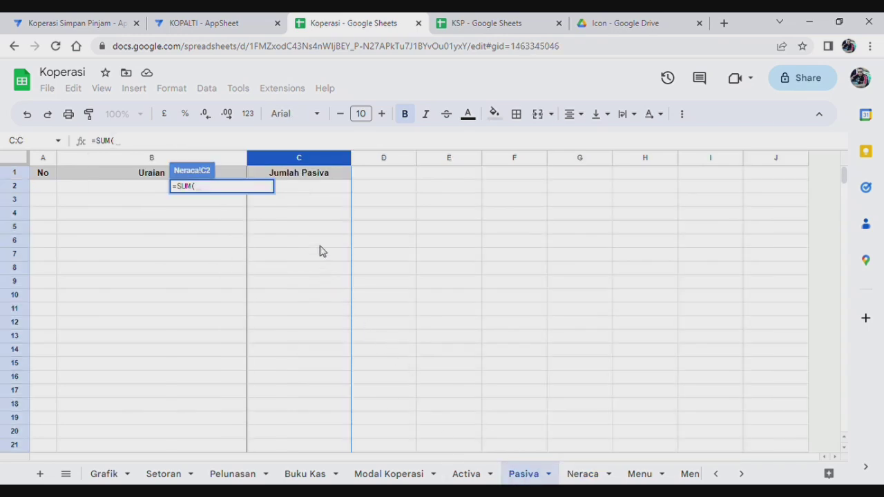
click(319, 159)
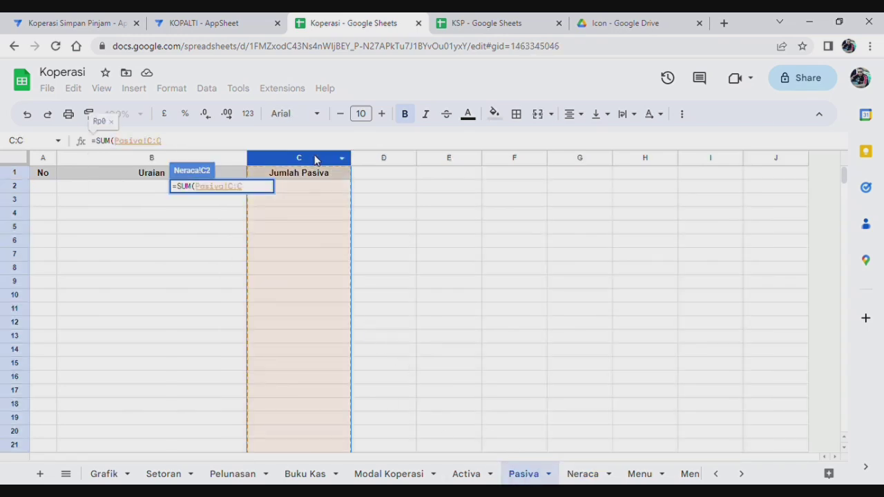
key(Return)
click(401, 310)
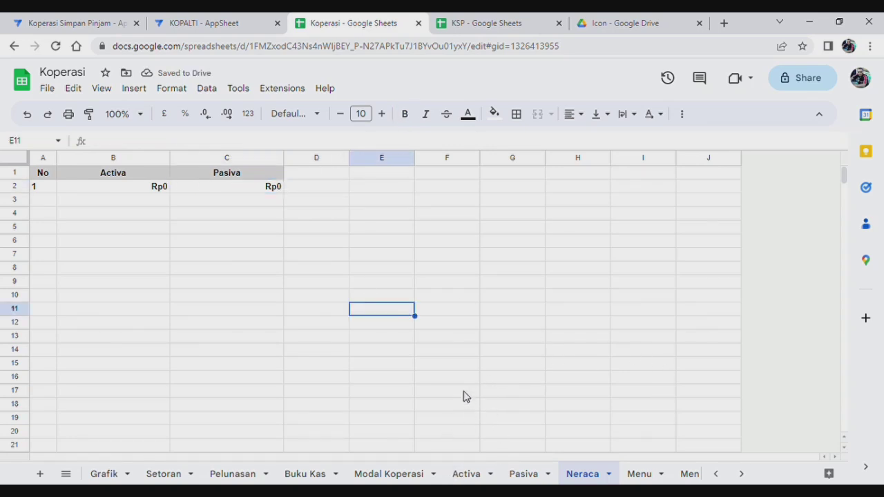
click(477, 474)
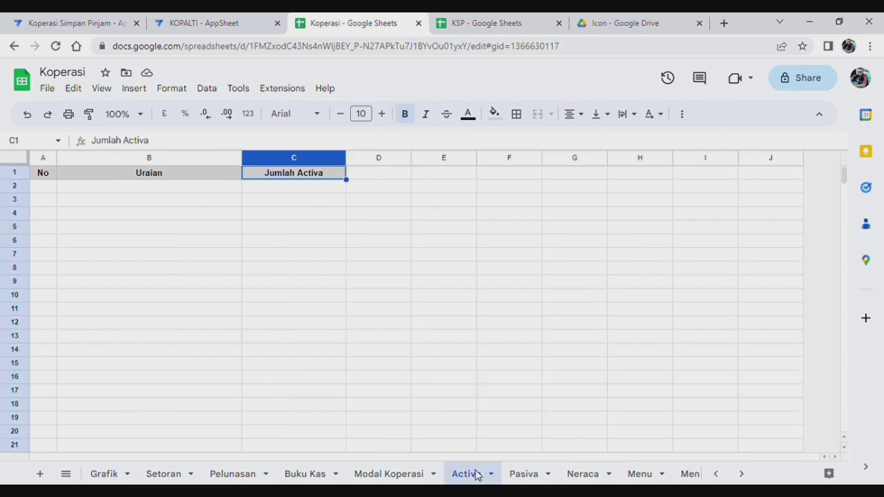
Enter Activa row 1 as number 1 with the description Kas Koperasi (saldo).
click(46, 188)
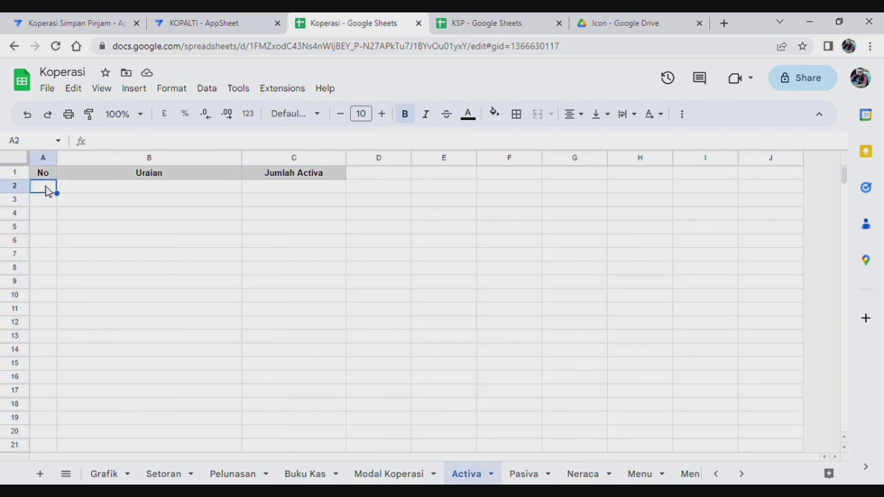
text(1)
key(Tab)
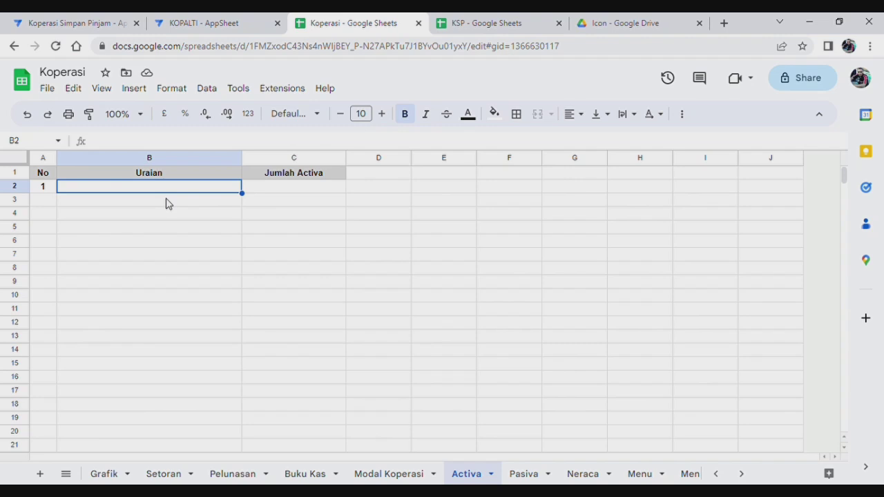
text(Kas)
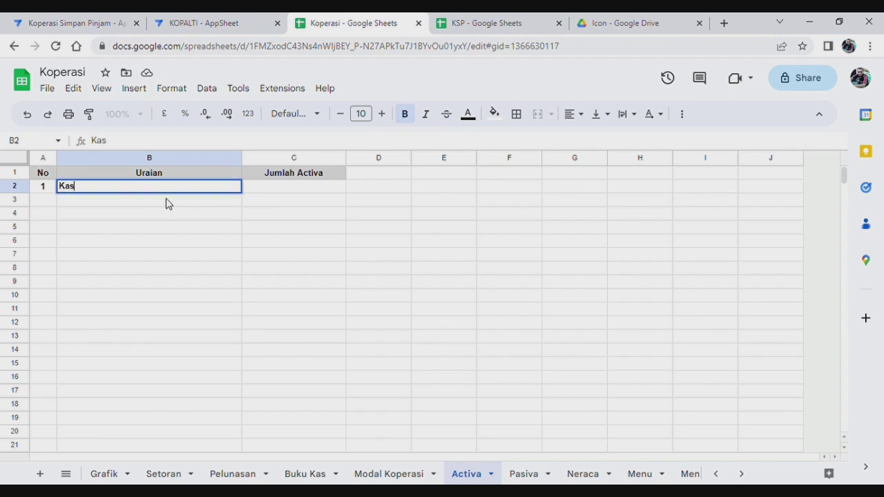
text( Koperasi)
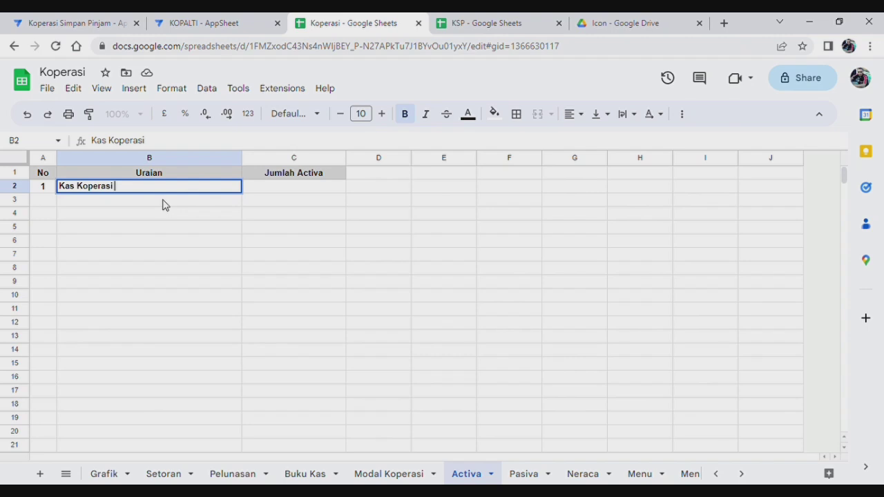
click(47, 203)
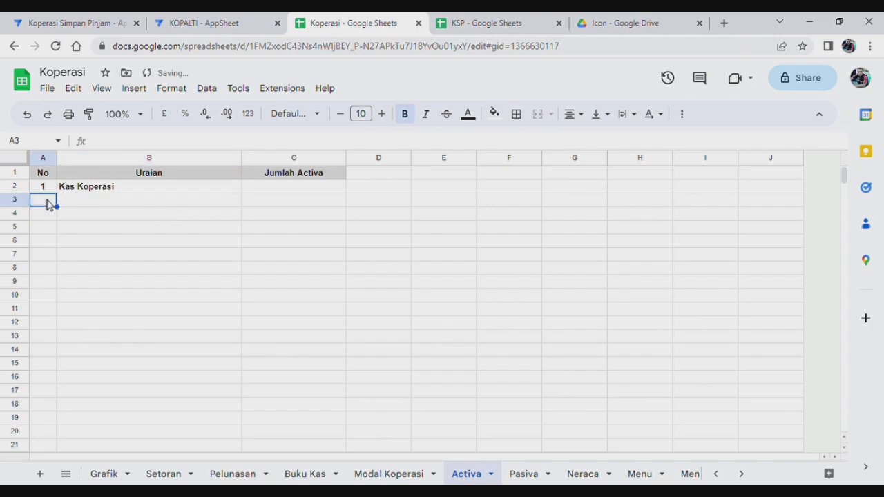
click(144, 190)
click(169, 141)
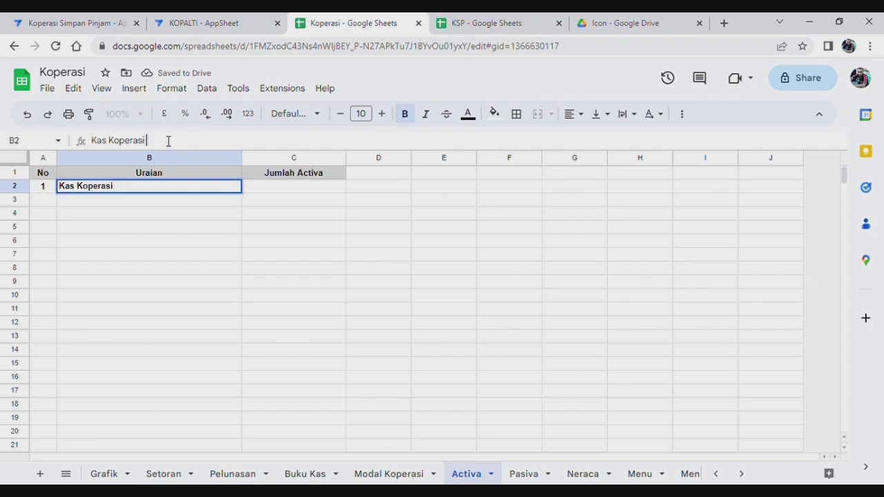
text((saldo)
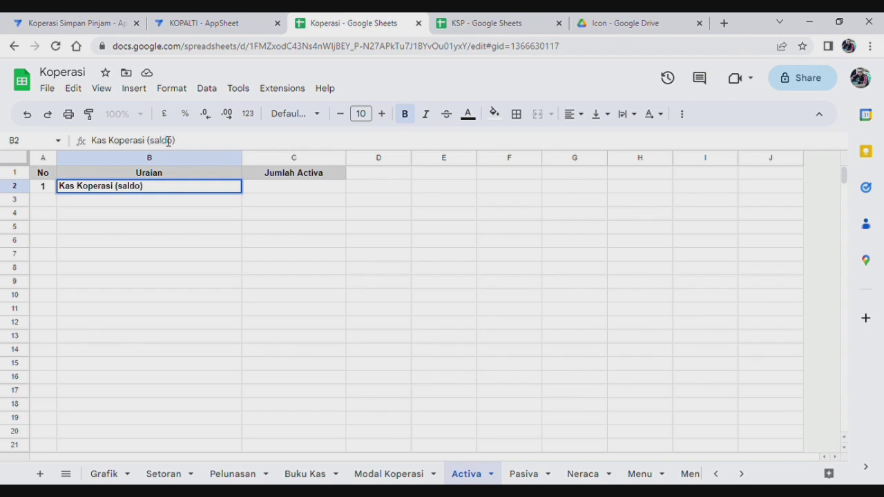
click(44, 206)
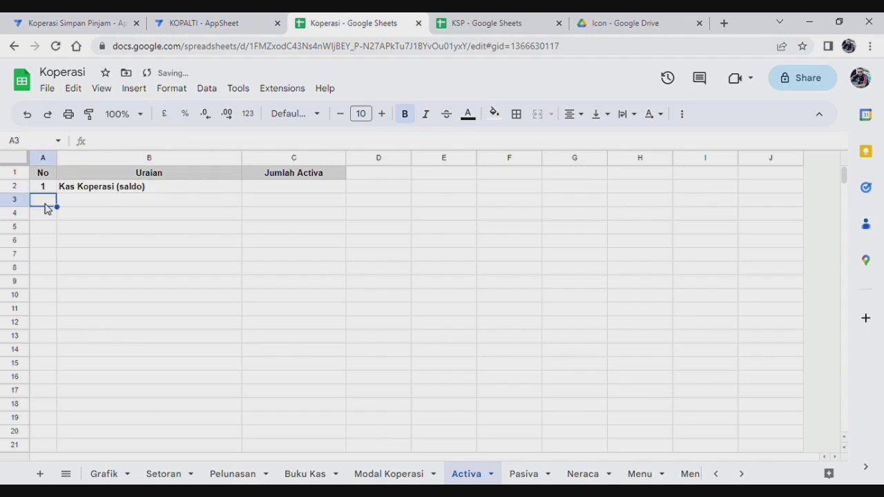
Enter Activa row 2 as number 2 with the description Piutang Pinjaman.
text(2)
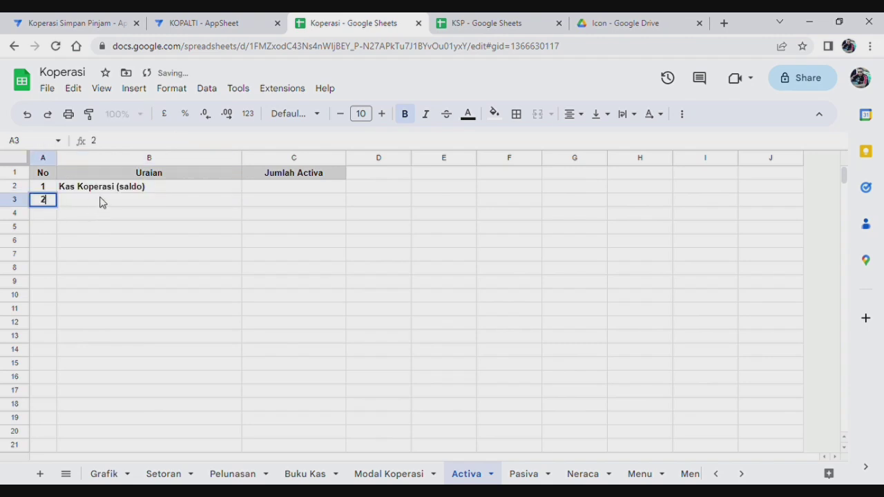
click(104, 201)
text(Piuta)
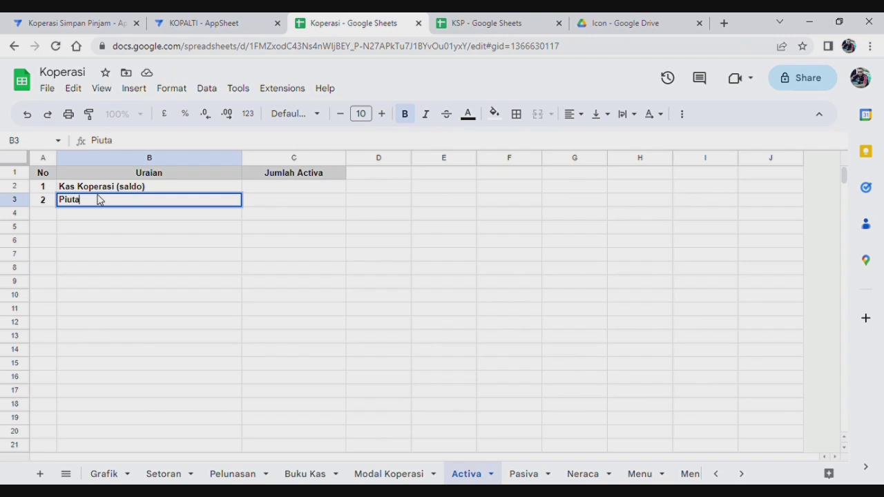
text(ng Pinjaman)
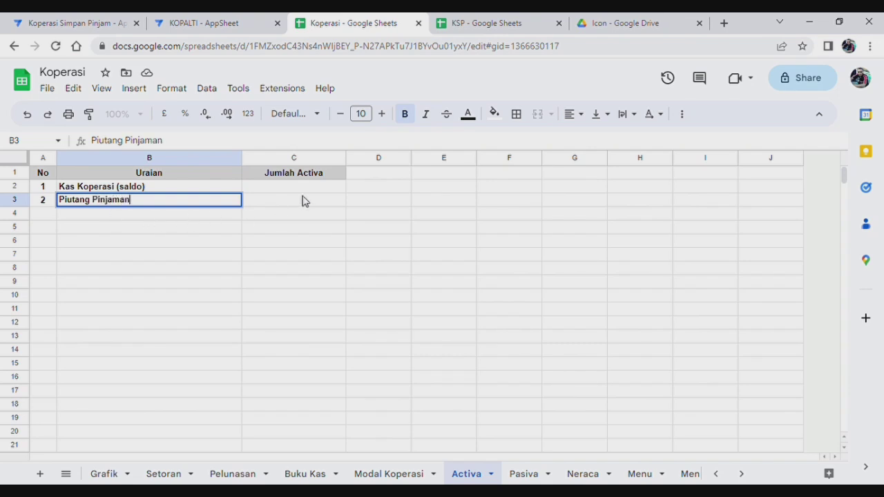
click(305, 201)
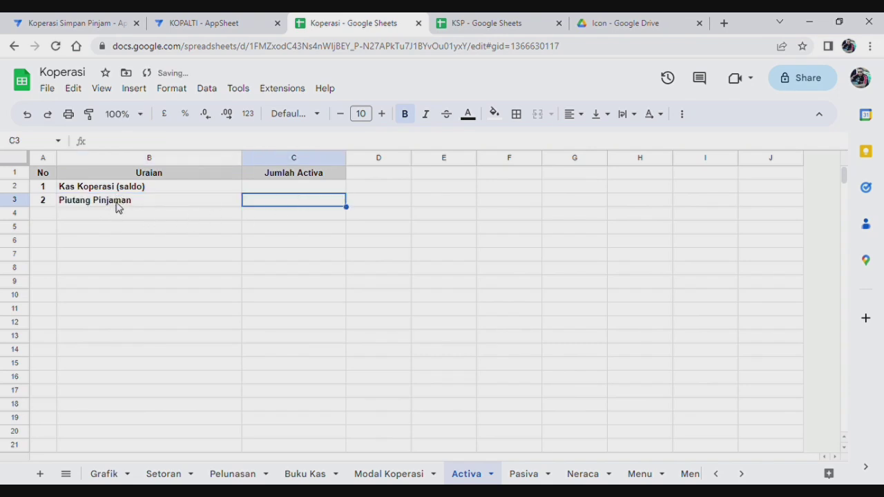
click(117, 206)
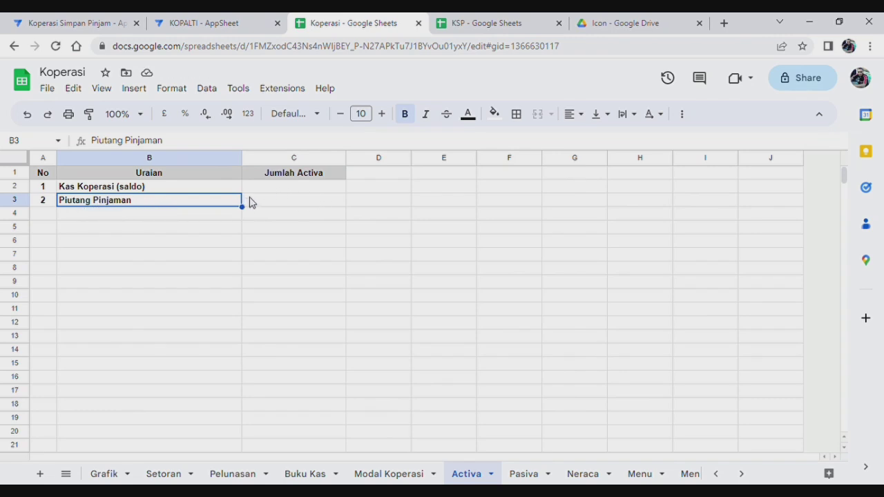
click(289, 192)
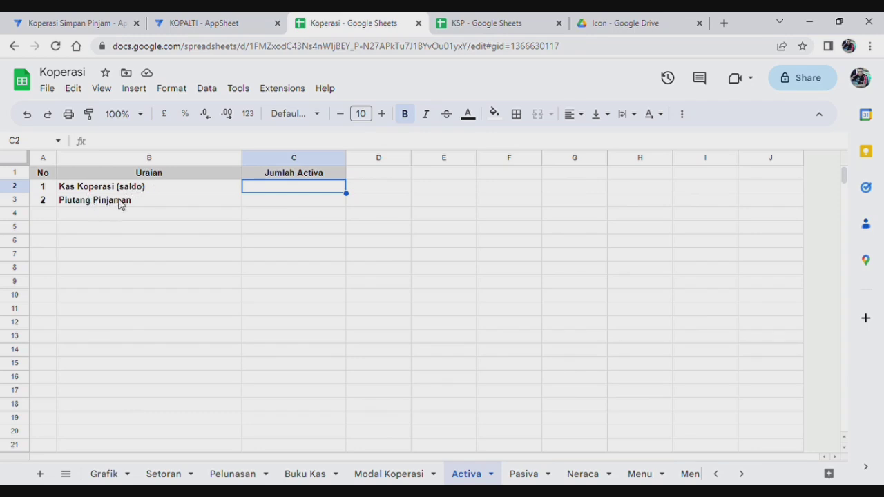
click(275, 206)
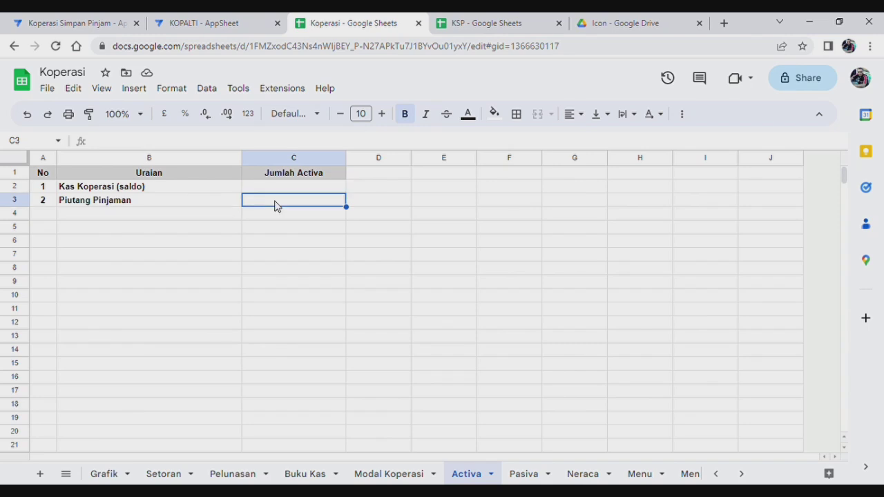
Set Activa C3 to =SUM(Pinjaman!N:N), totalling Sisa Pokok at Rp1,483,333.
click(205, 141)
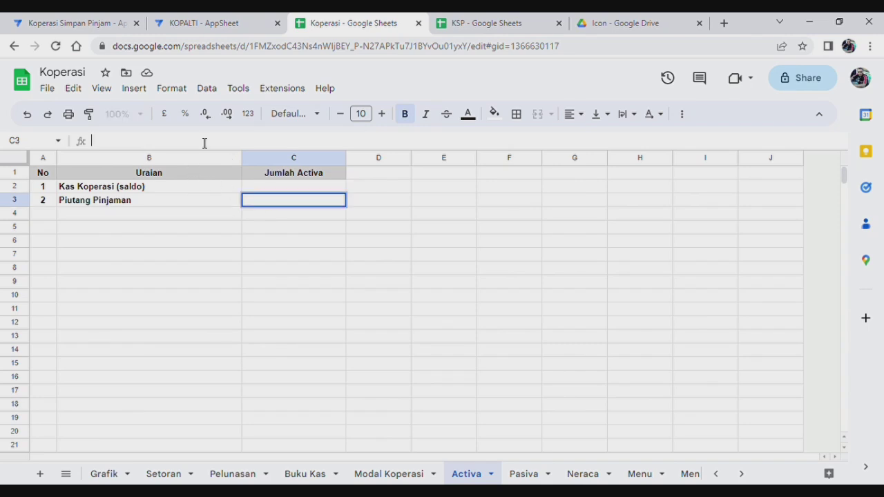
text(=sum)
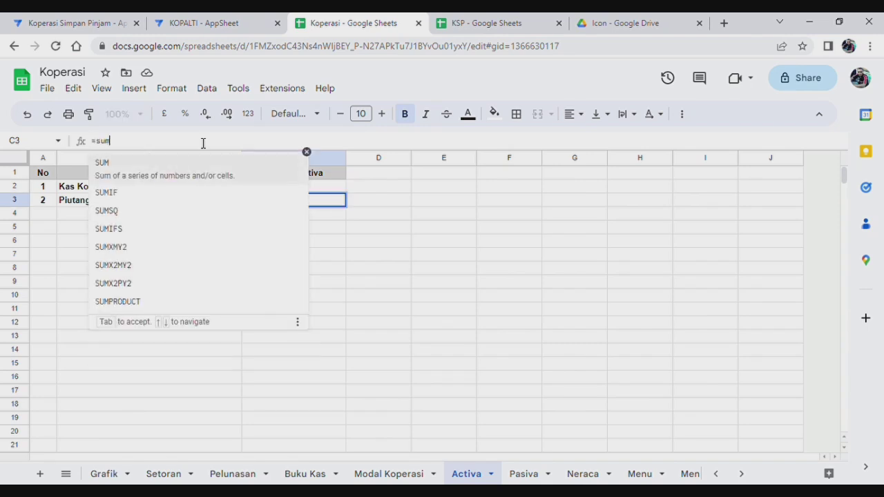
click(149, 164)
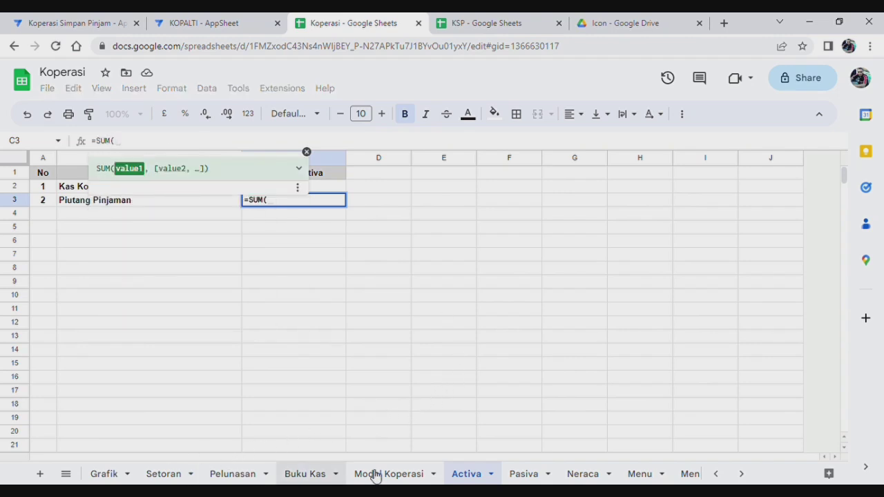
click(719, 476)
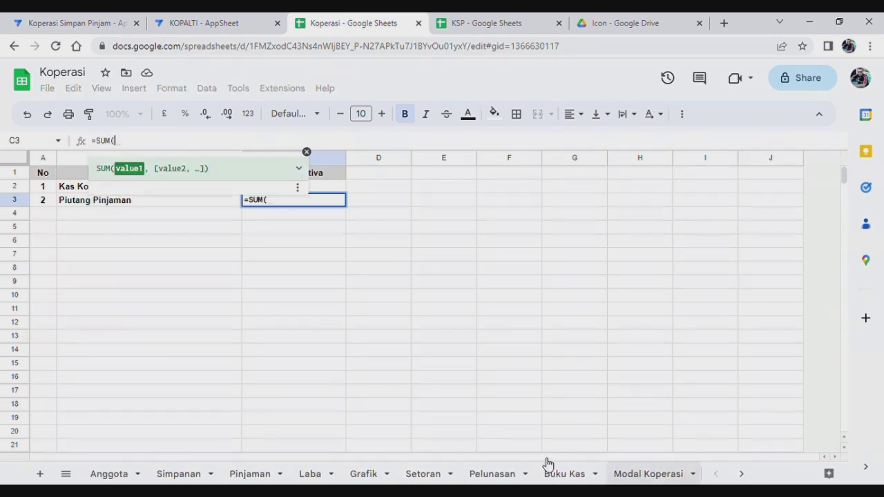
click(252, 475)
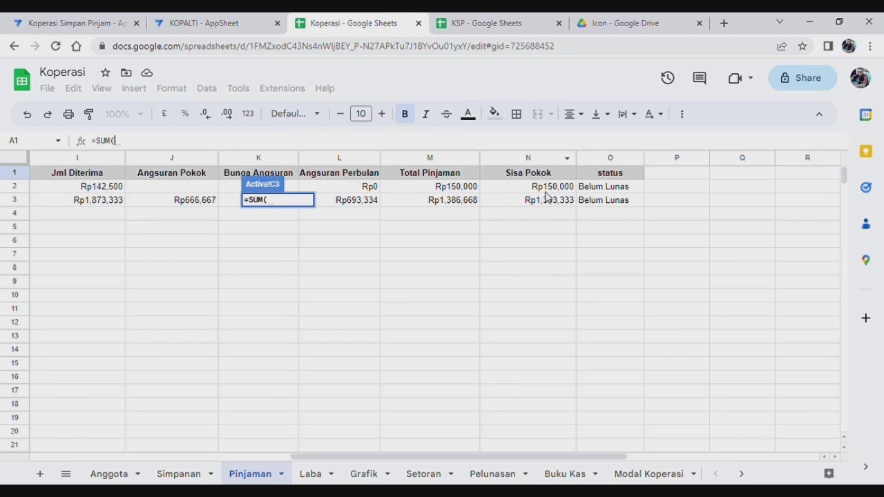
click(528, 159)
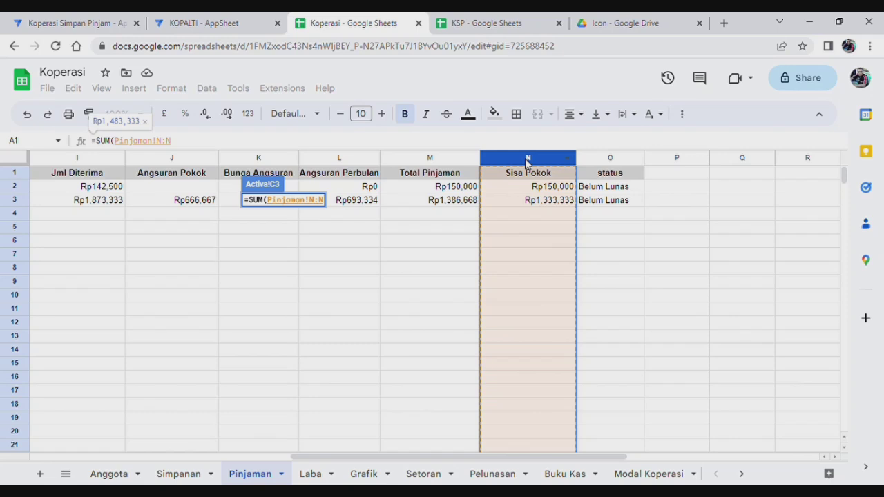
key(Return)
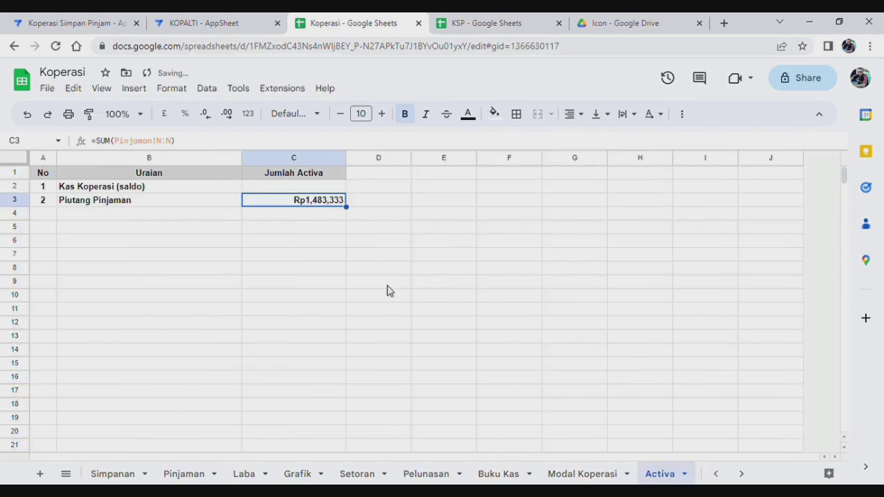
Set Activa C2 (Kas Koperasi) to =SUM(Pasiva!C2:C10), currently Rp0.
click(293, 191)
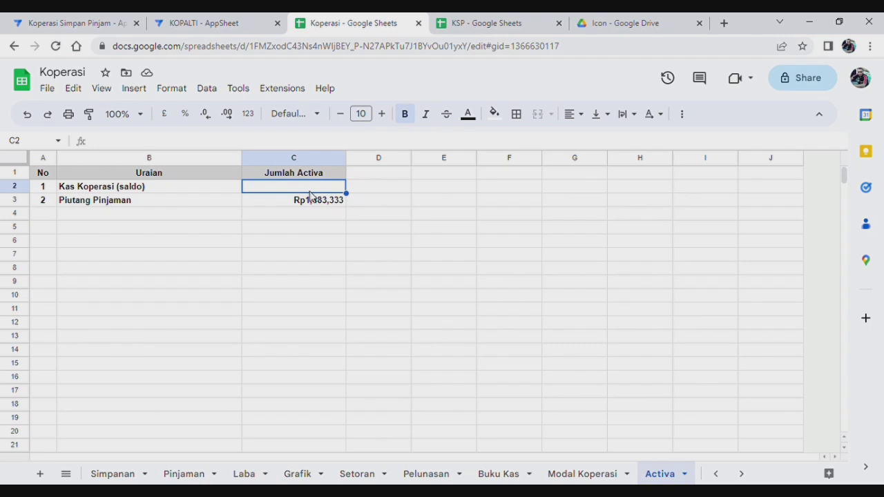
text(=sum)
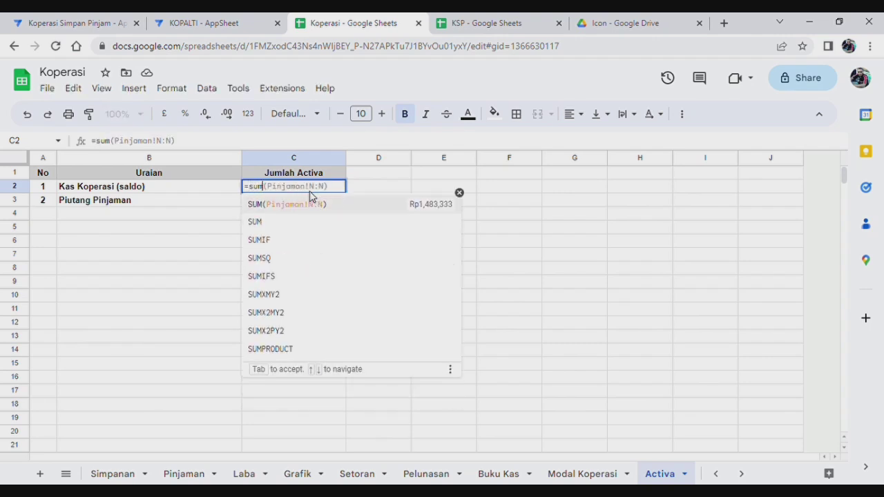
click(261, 222)
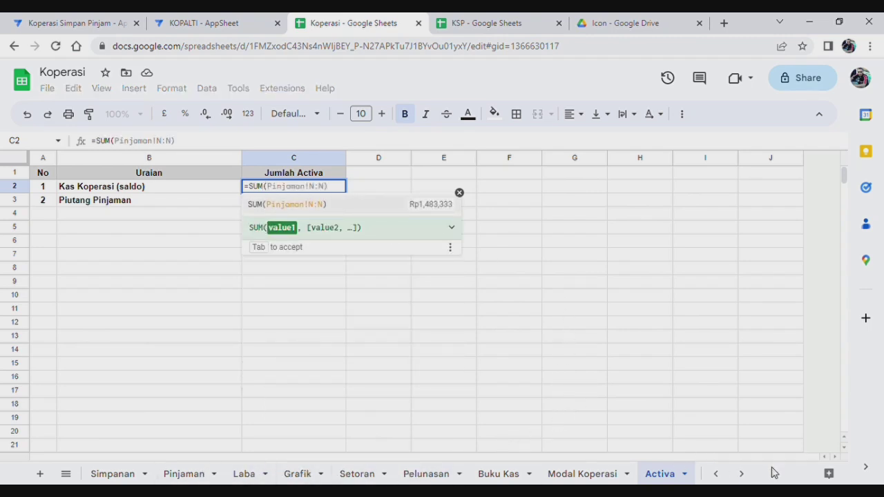
click(742, 474)
click(741, 474)
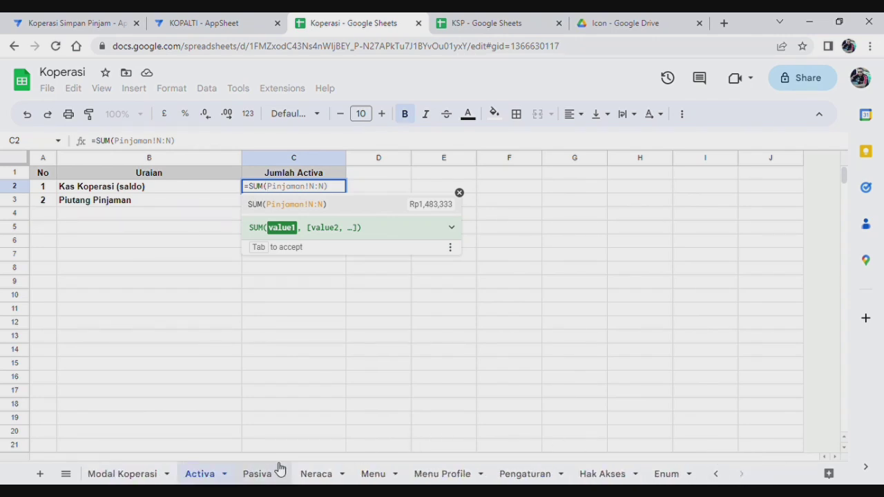
click(247, 475)
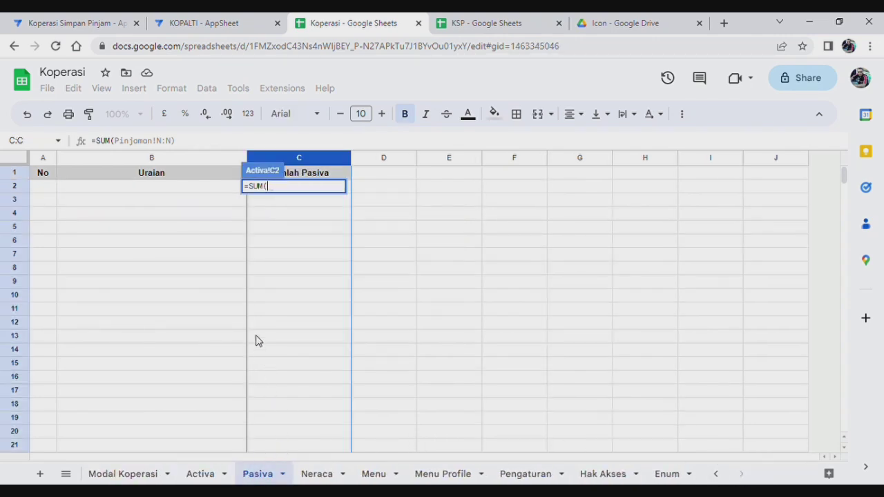
click(349, 192)
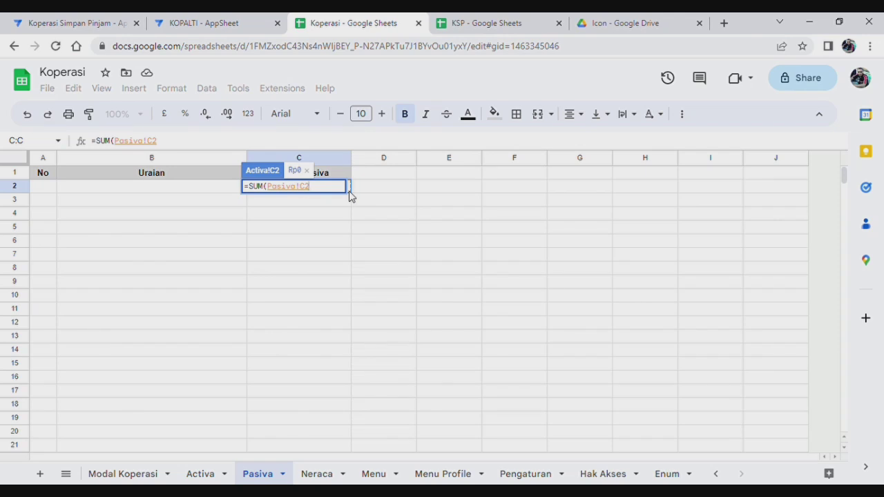
key(shift+Down)
key(shift+Down)
key(shift+Down)
key(shift+Down)
key(shift+Down)
key(shift+Down)
key(shift+Down)
key(shift+Down)
key(Return)
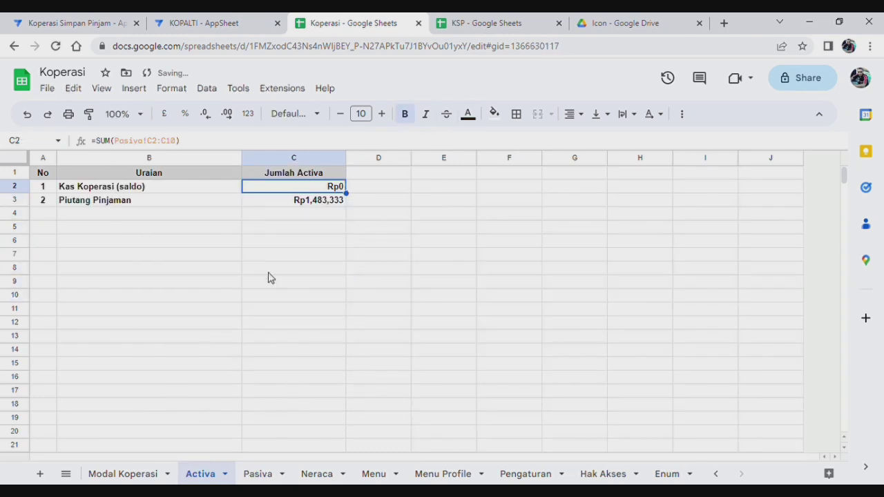
Extend Activa C2 to =SUM(Pasiva!C2:C10)-SUM(C3:C7), showing -Rp1,483,333.
click(201, 146)
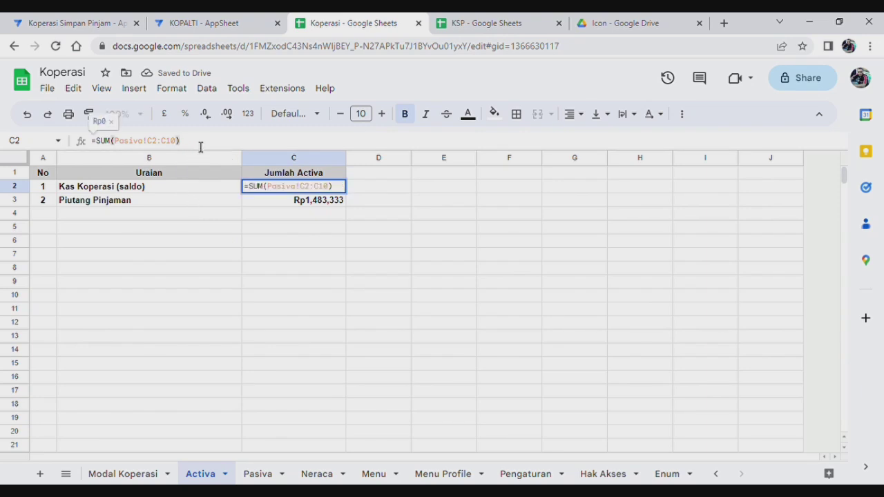
text(-)
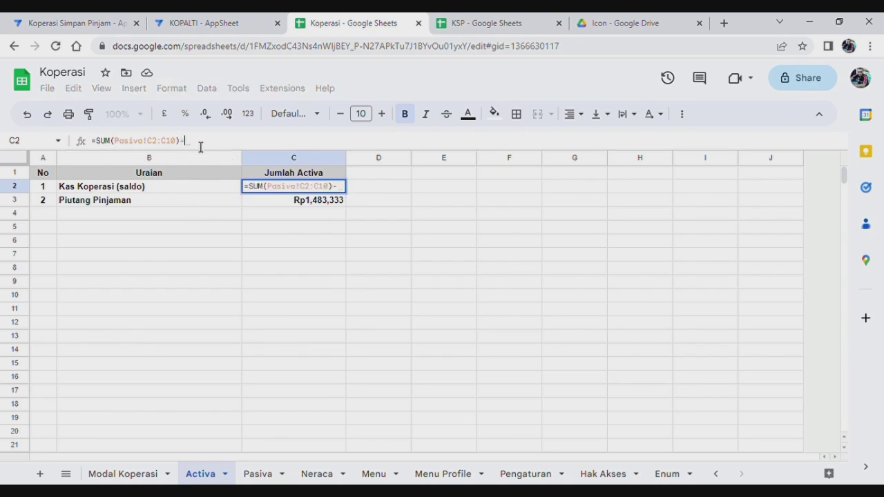
text(sum)
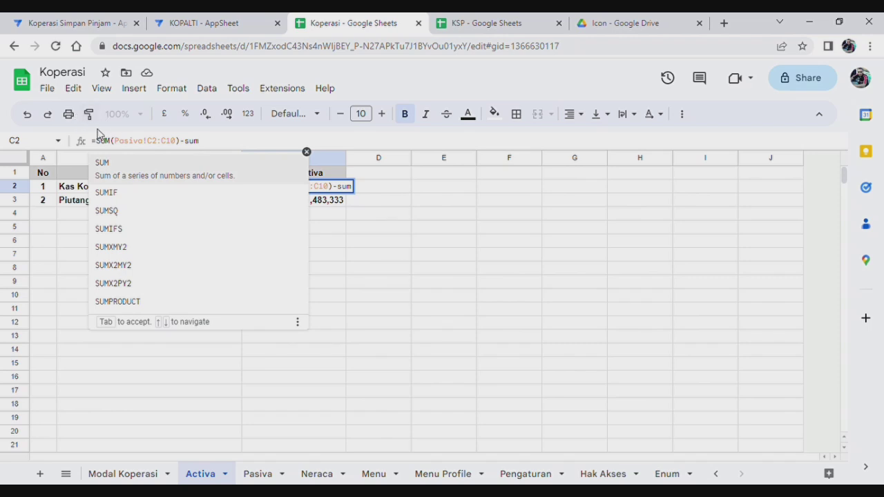
click(127, 168)
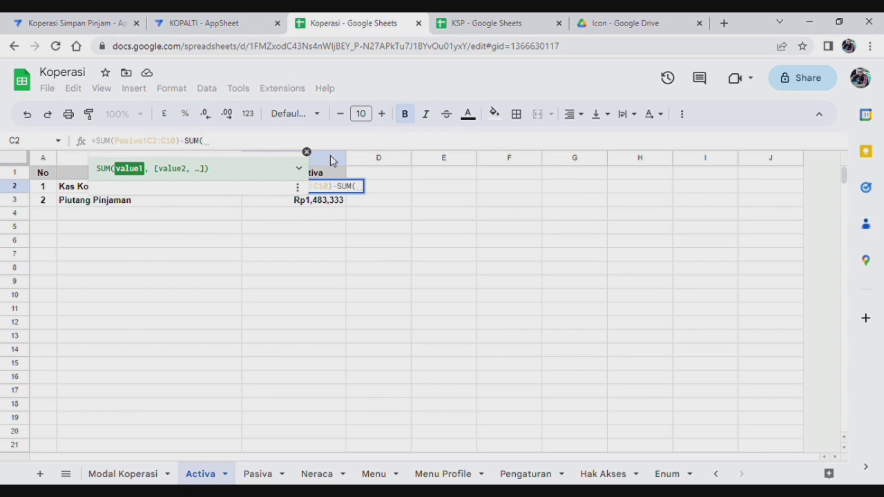
click(334, 202)
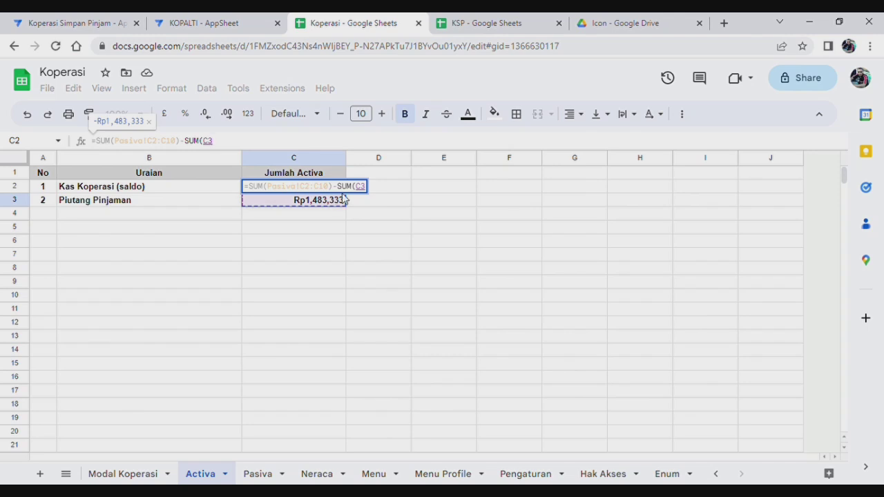
text(:)
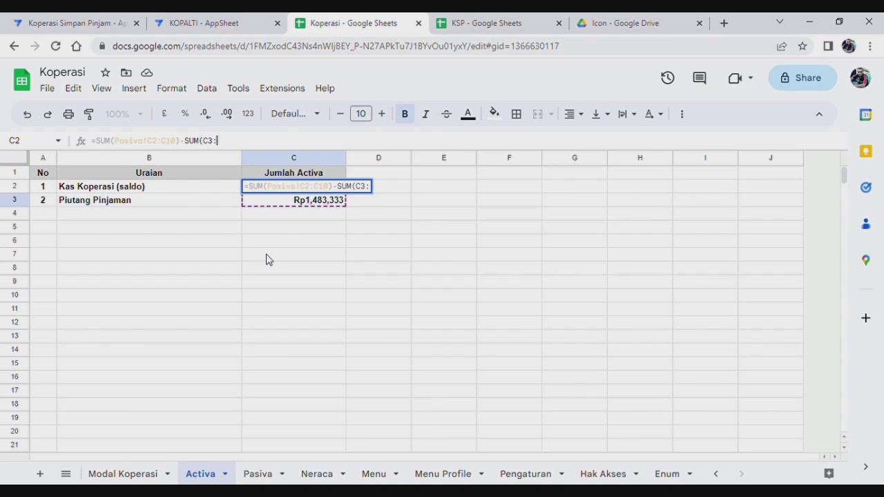
text(c7)
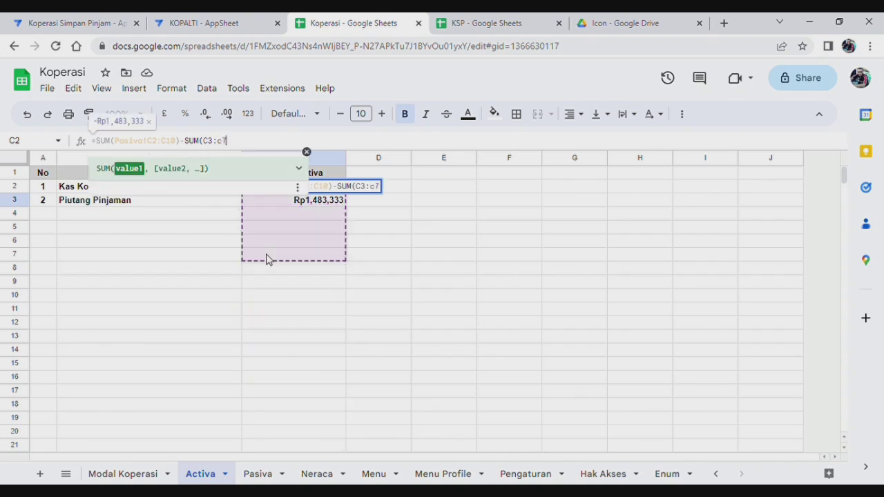
text())
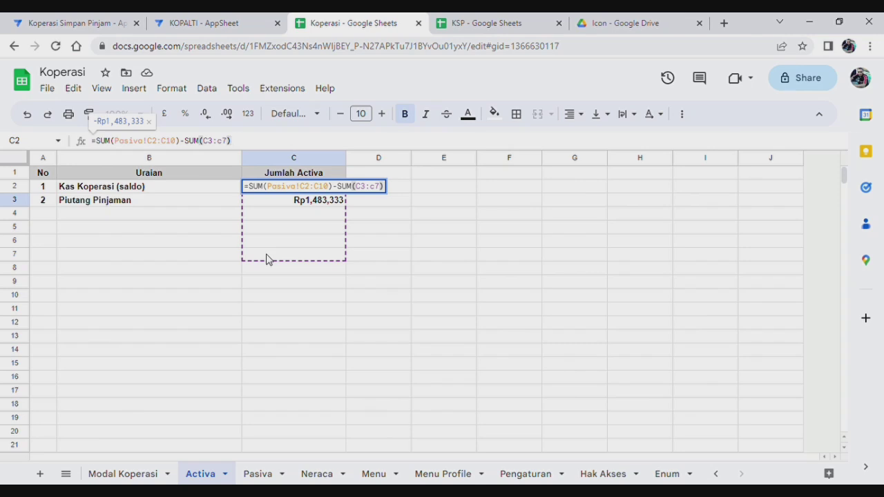
key(Return)
click(308, 228)
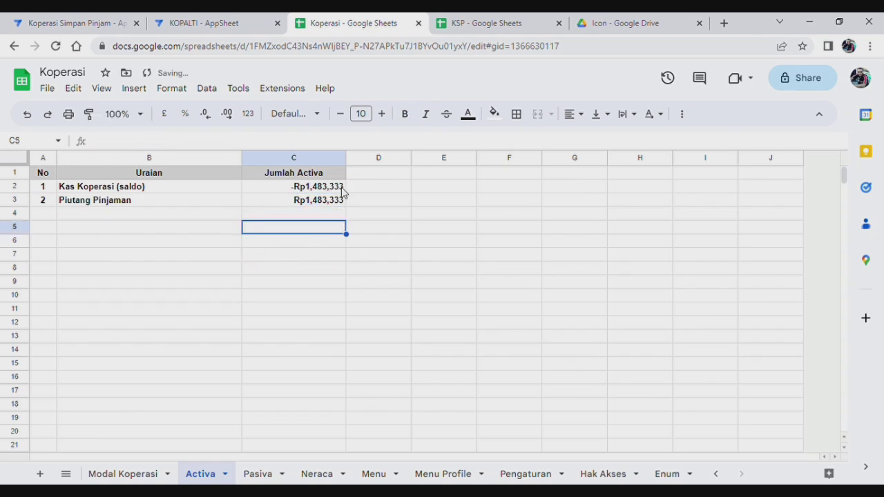
click(337, 190)
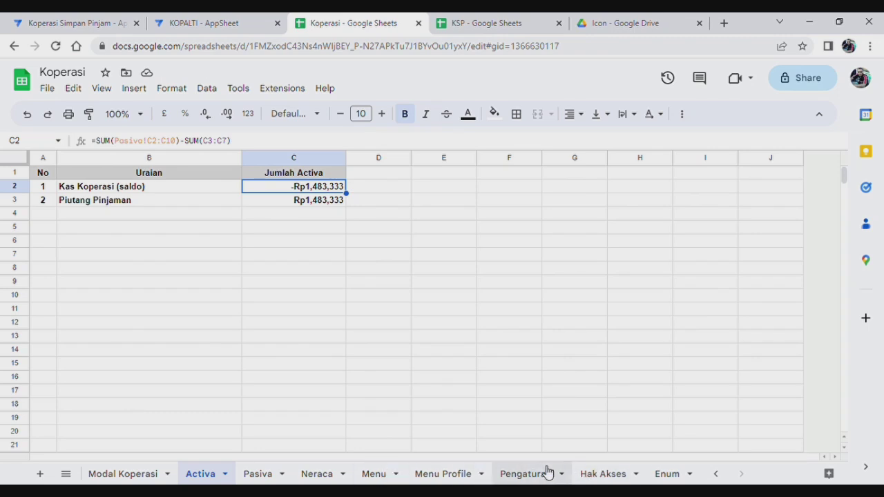
On the Pasiva sheet, enter row 1 as number 1 with the description Modal Koperasi.
click(266, 475)
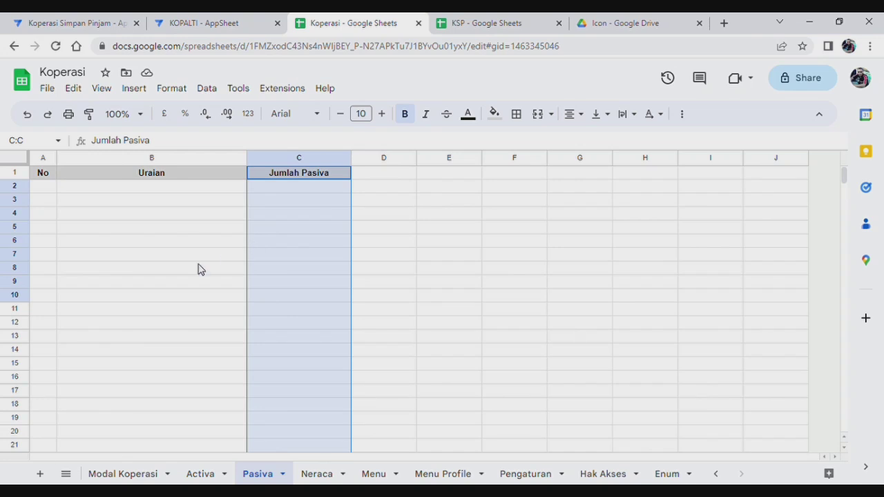
click(45, 188)
text(1)
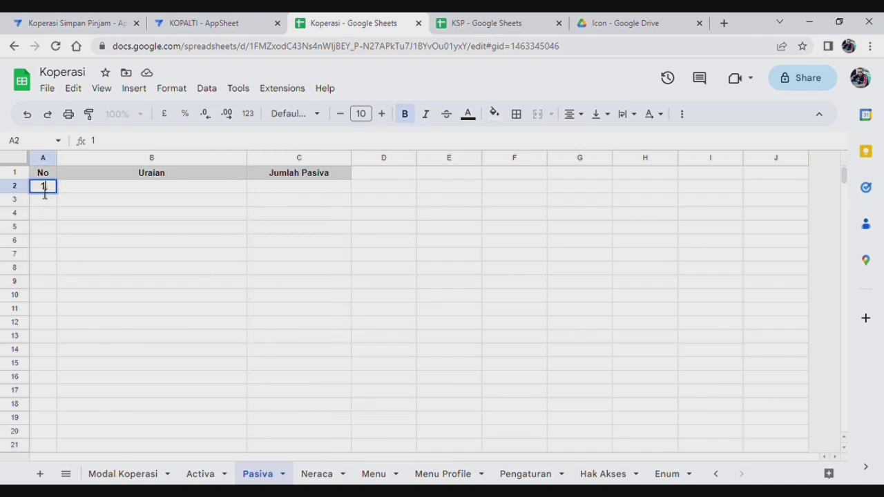
click(148, 191)
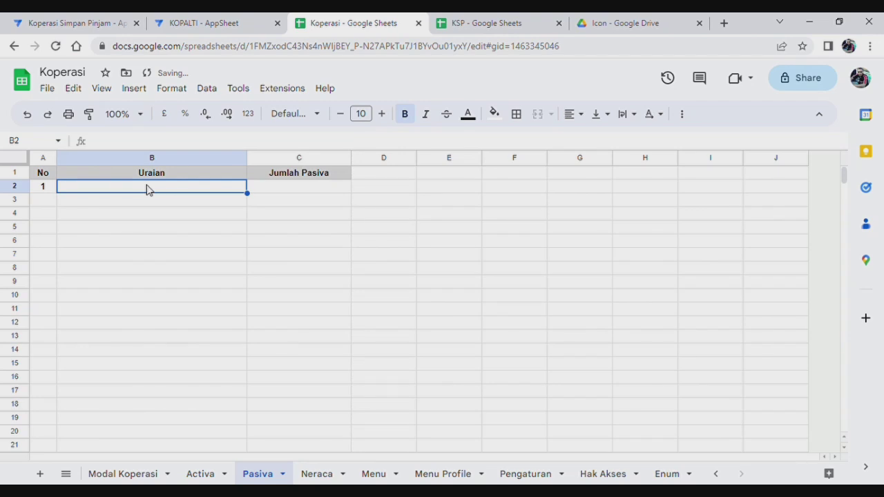
text(Mo)
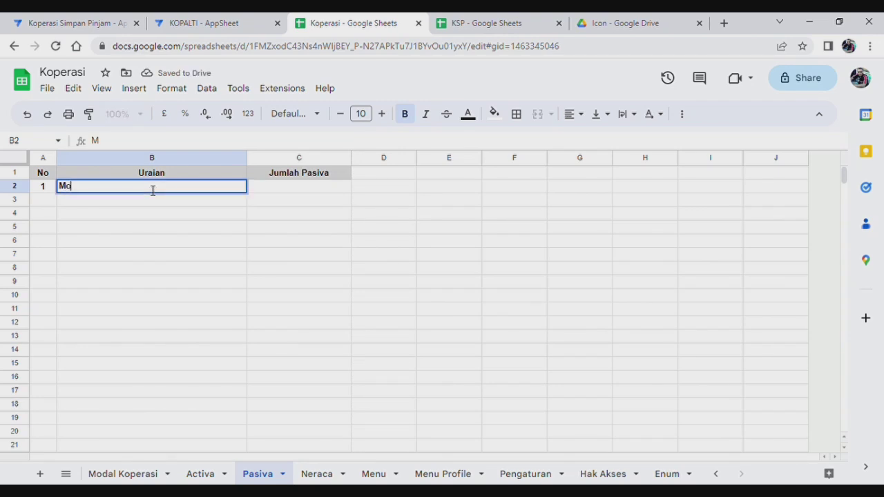
text(dal)
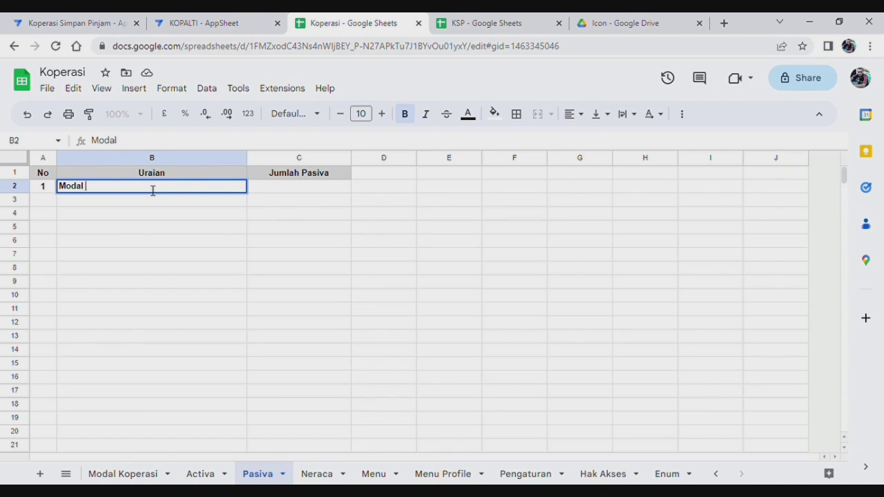
text( Koperasi)
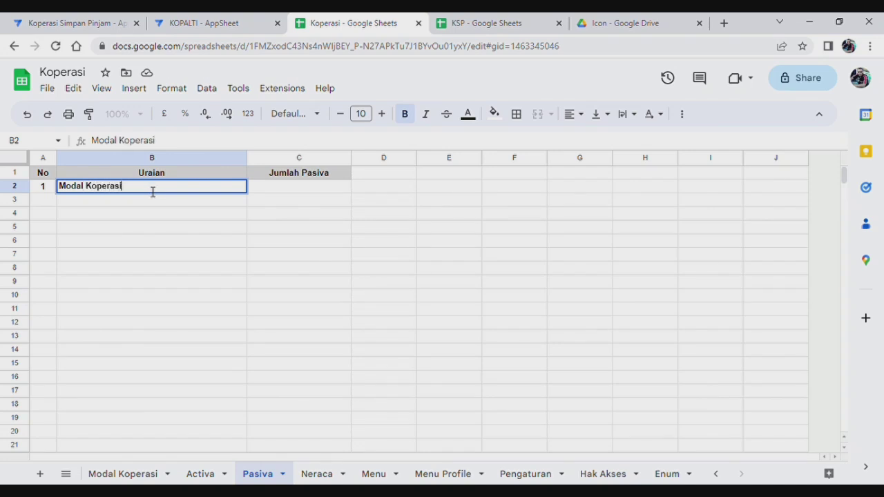
click(308, 193)
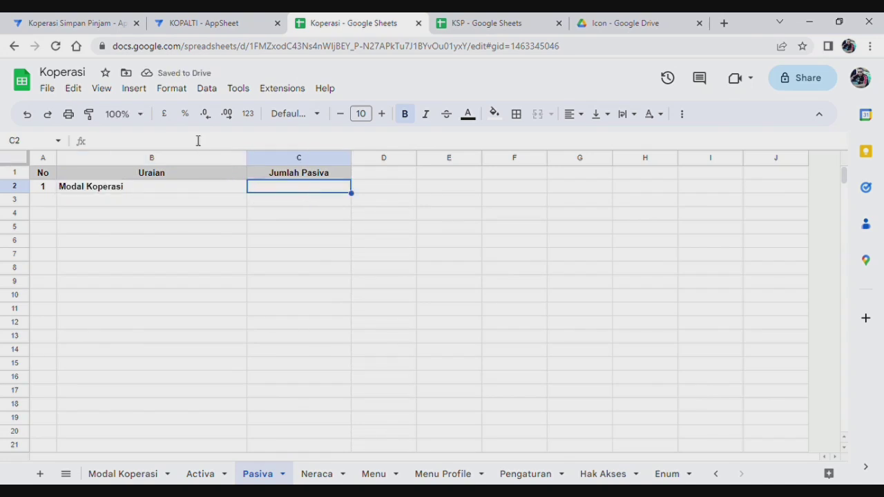
Set Pasiva C2 to sum column D of the Modal Koperasi sheet, showing Rp1,000,000.
text(=sum)
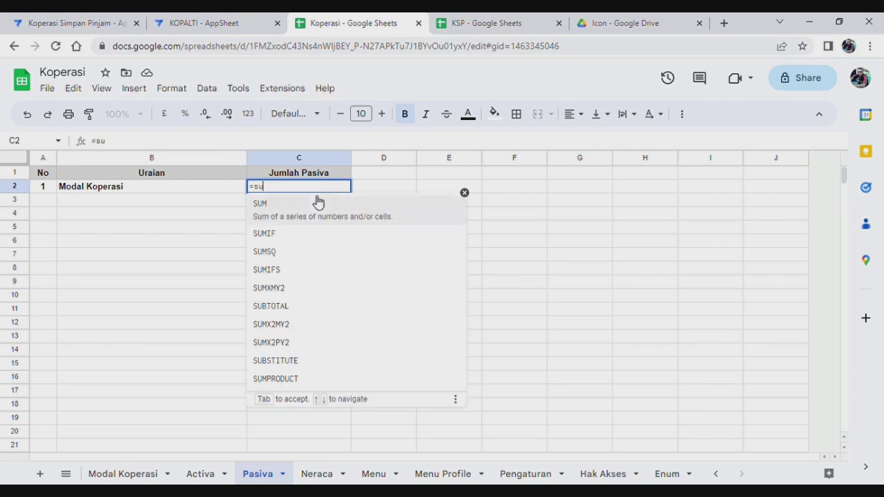
click(282, 206)
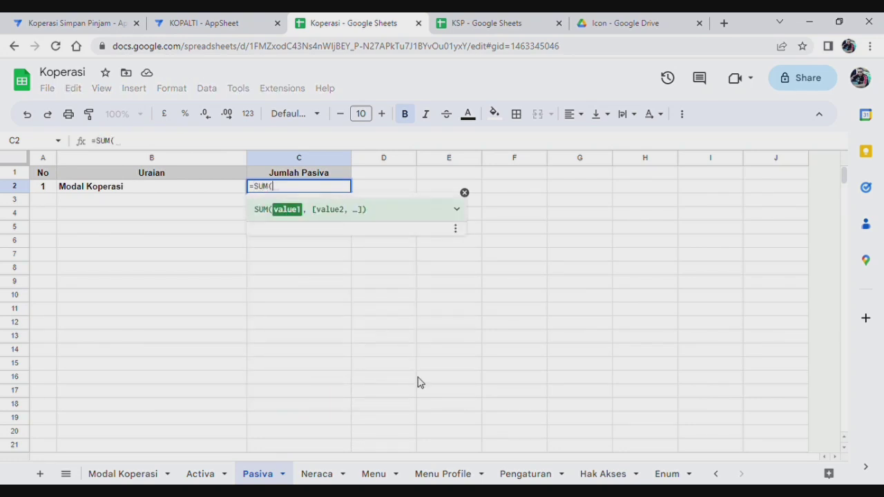
click(118, 474)
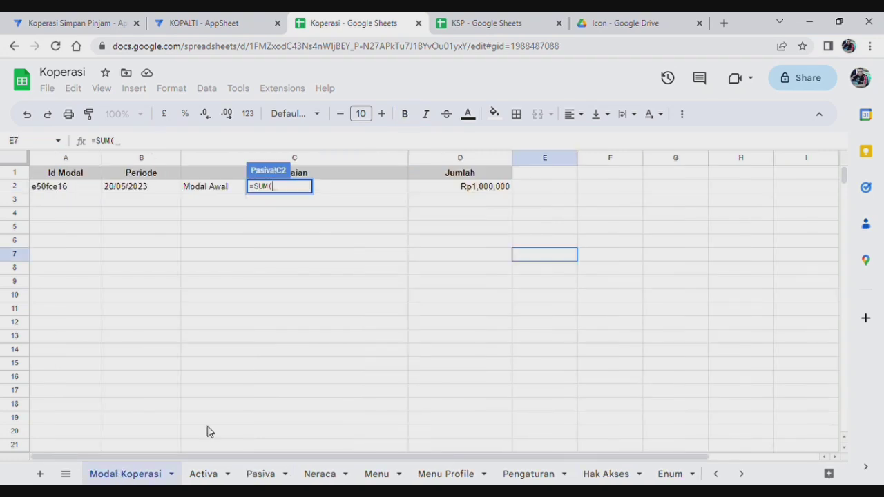
click(461, 159)
key(Return)
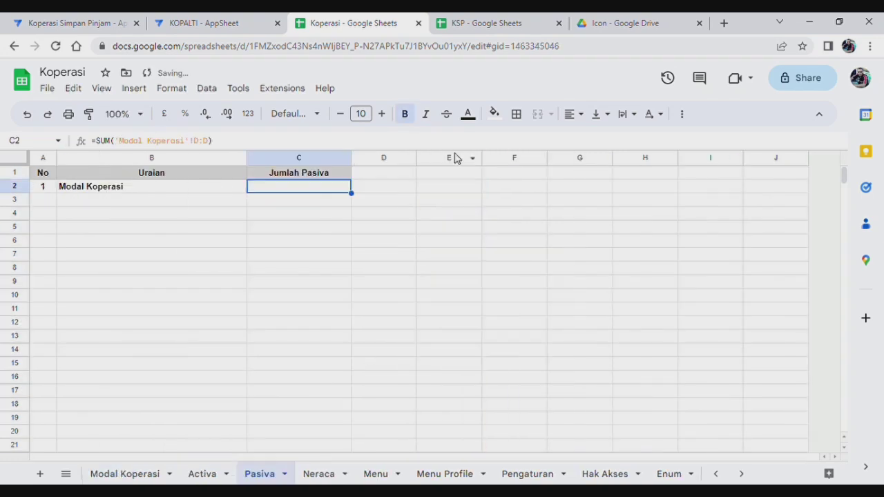
Start Pasiva row 2 as number 2 with the description Simpanan Anggota.
click(44, 202)
text(2)
key(Tab)
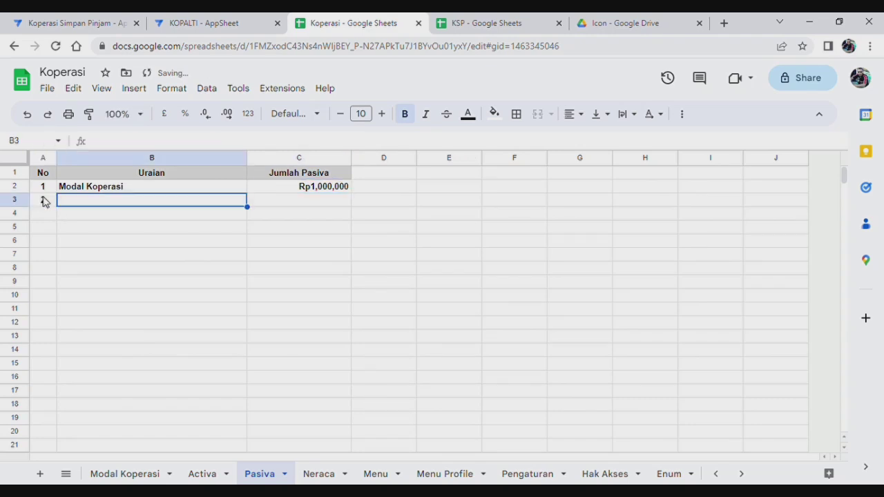
text(Simpan)
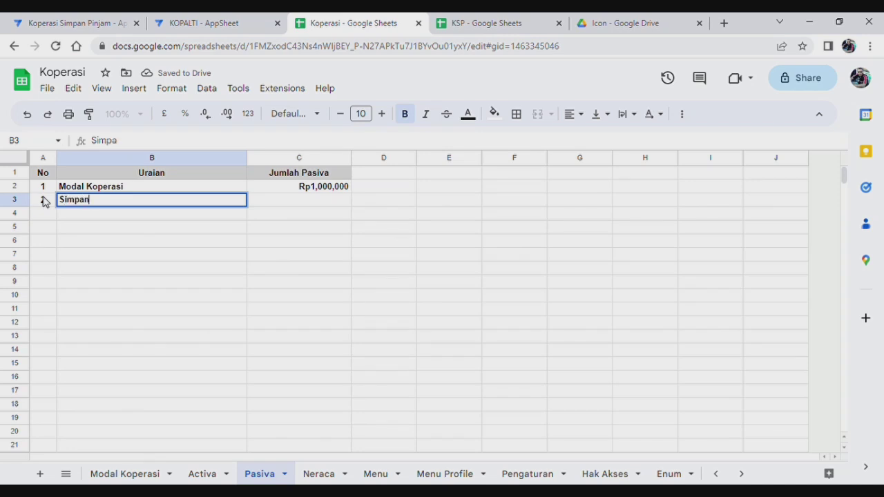
text(an Anggota)
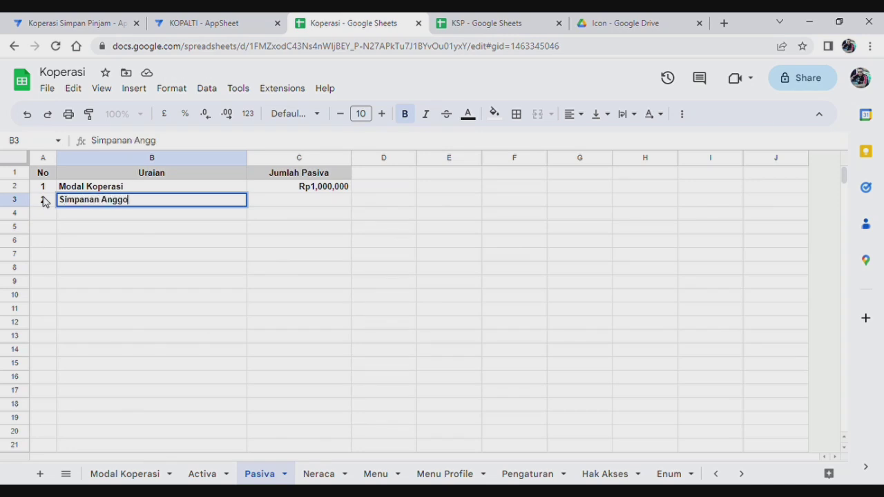
Start Simpanan Anggota's amount in C3 as =SUM(Simpanan!G:G) for Simpanan Wajib.
click(293, 201)
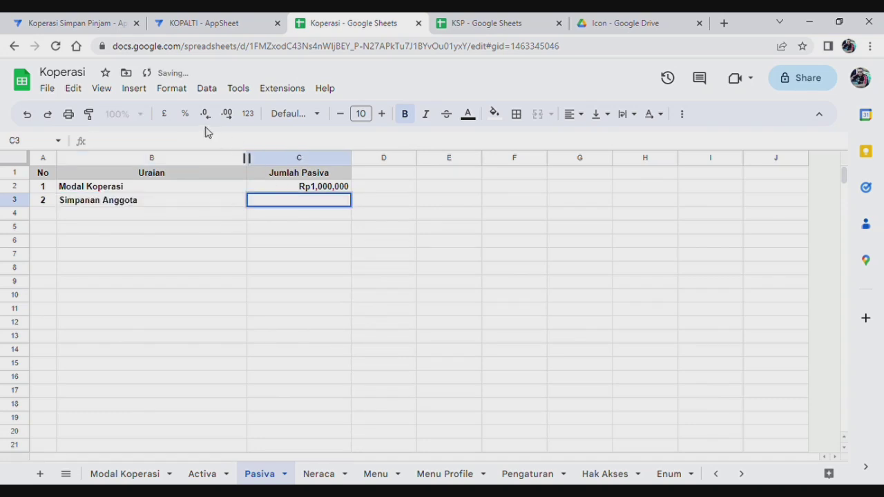
text(=sum)
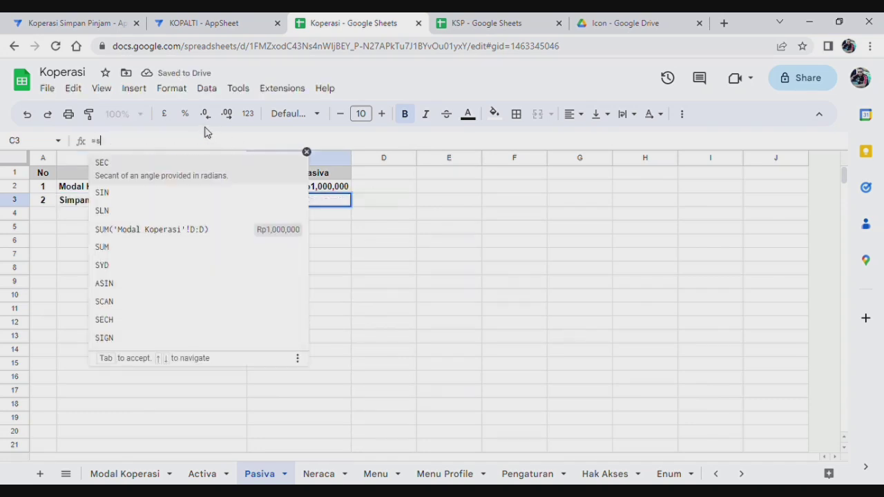
click(164, 181)
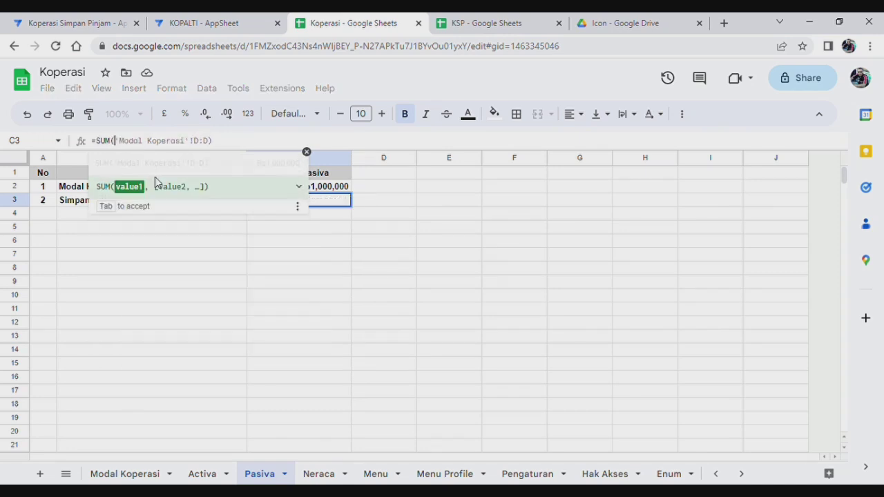
click(716, 474)
click(716, 474)
click(180, 475)
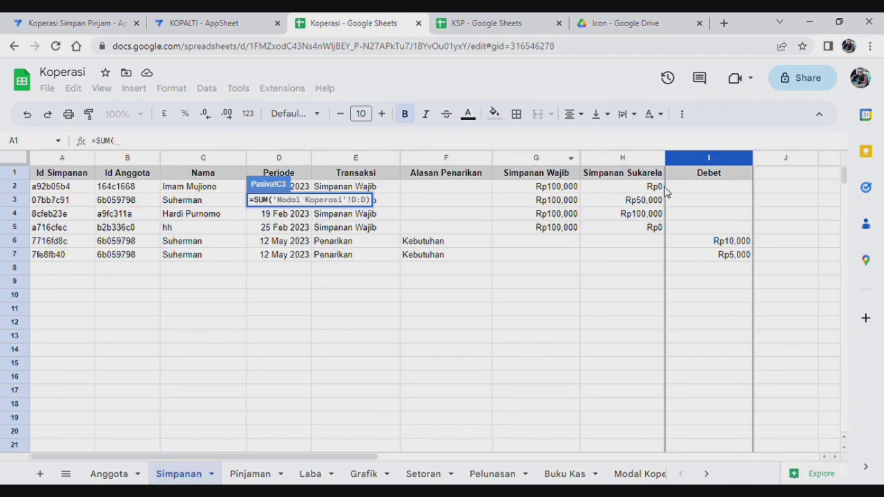
click(534, 160)
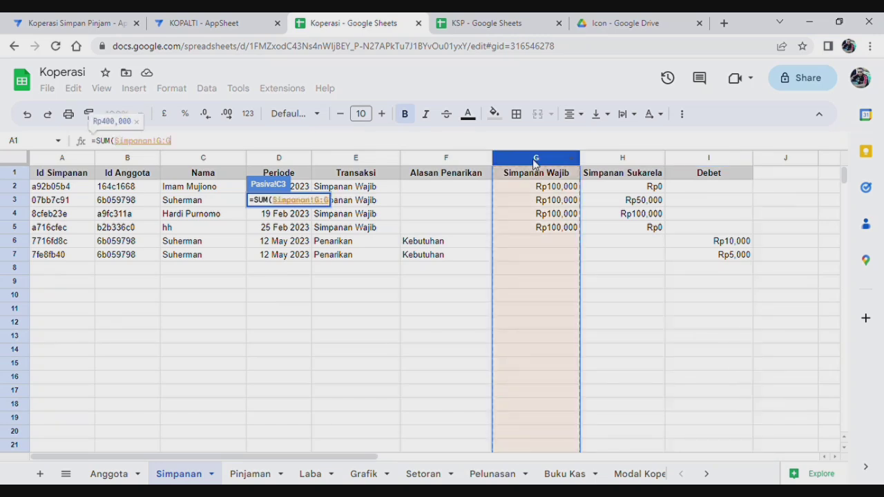
key(Return)
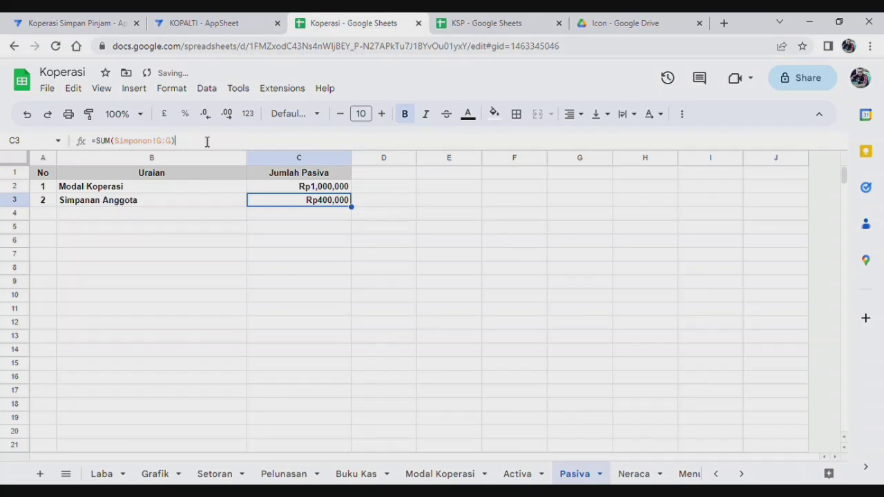
Extend the C3 formula with +SUM(Simpanan!H:H) for Simpanan Sukarela.
text(+)
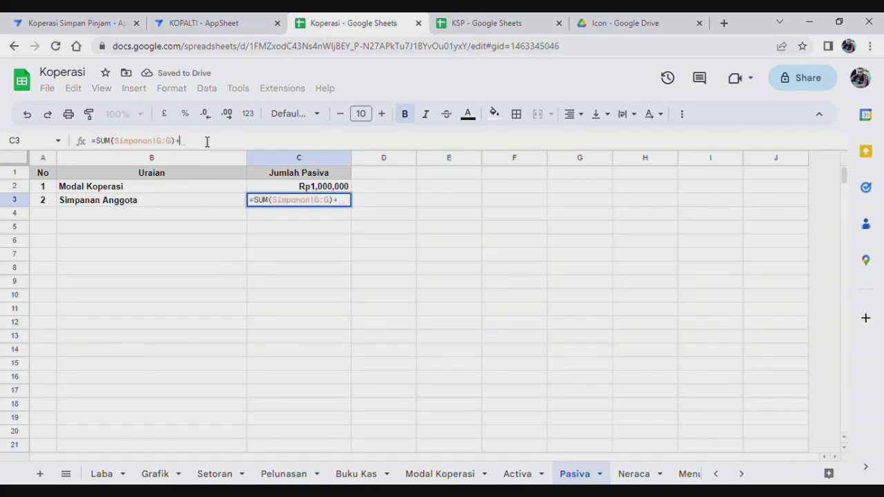
text(sum)
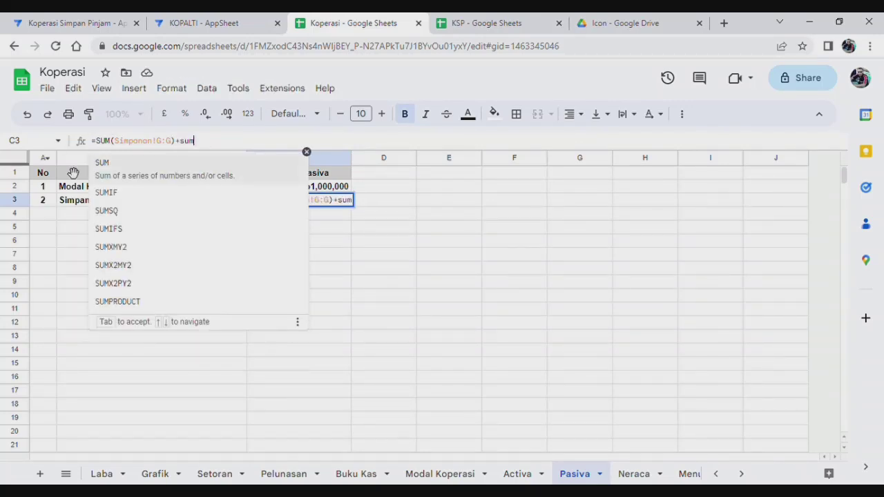
click(126, 169)
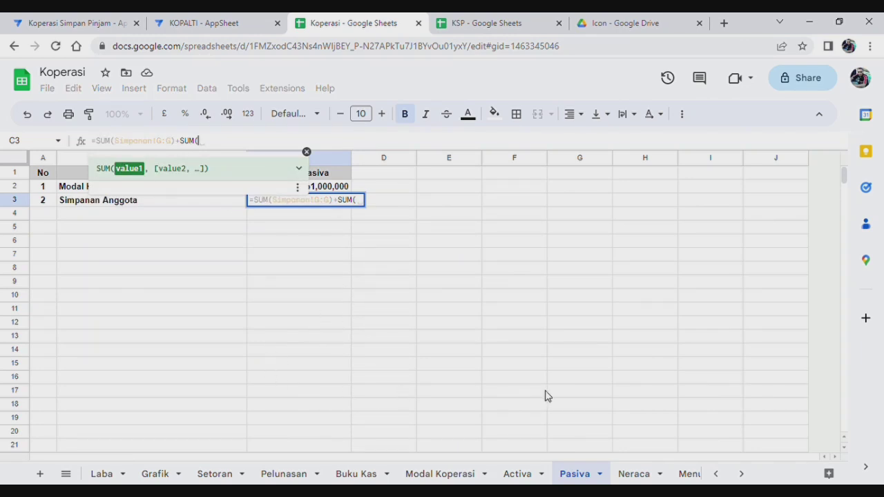
click(719, 475)
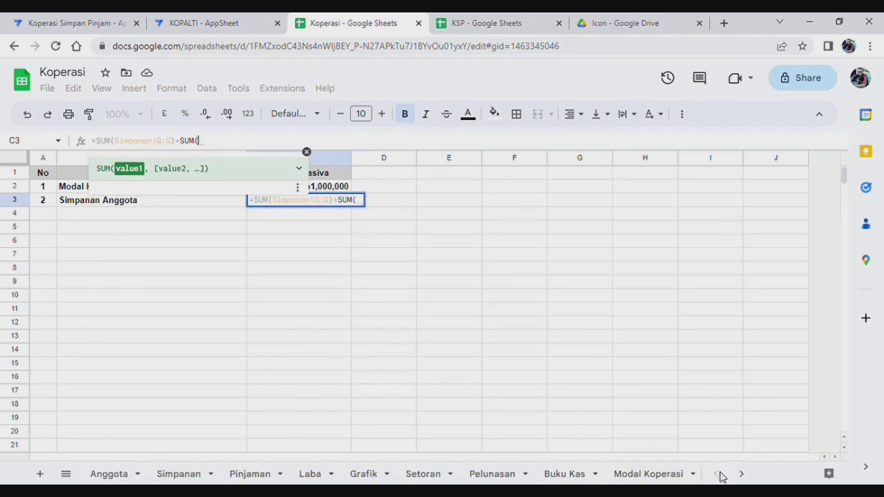
click(195, 477)
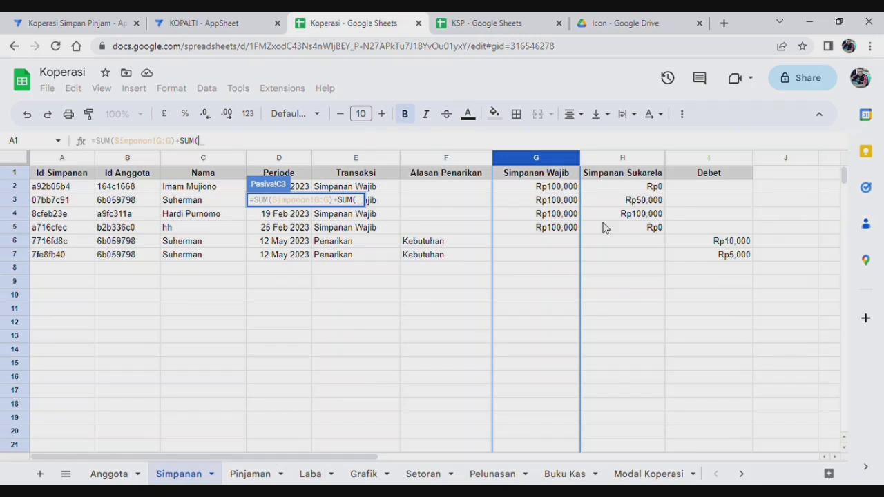
click(618, 161)
key(Return)
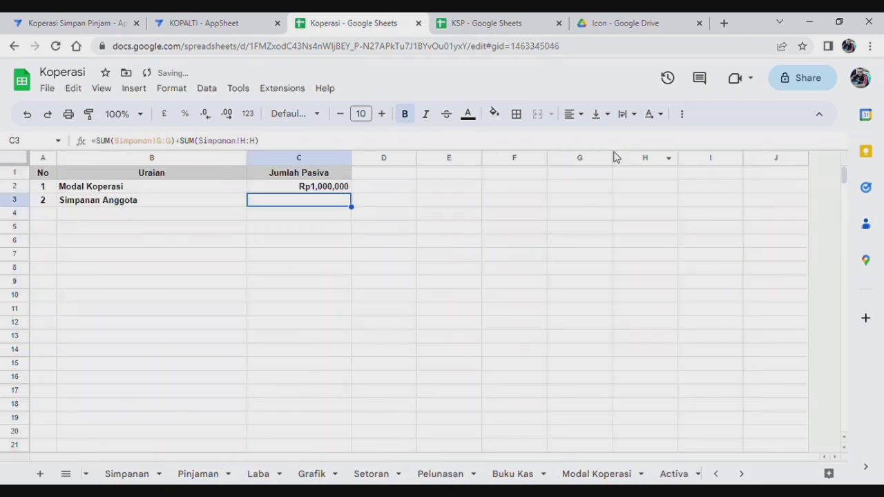
Subtract SUM(Simpanan!I:I) for Debet and check the result shows Rp535,000.
click(284, 143)
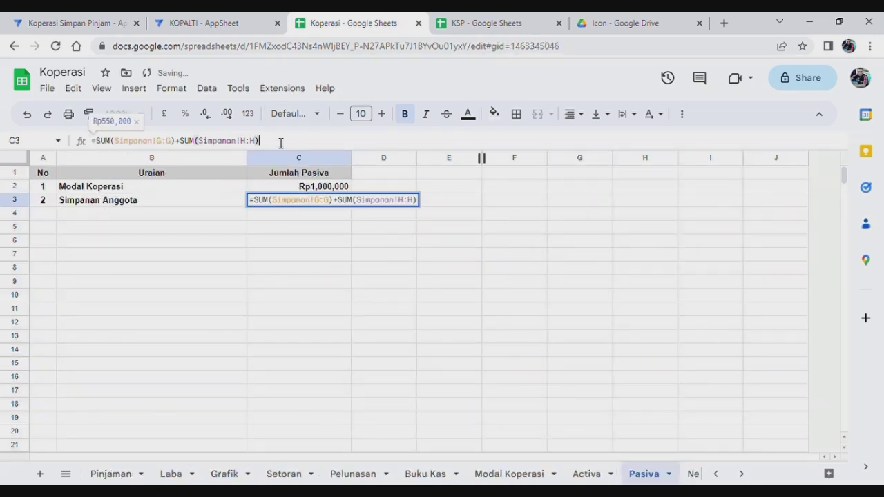
text(-sum)
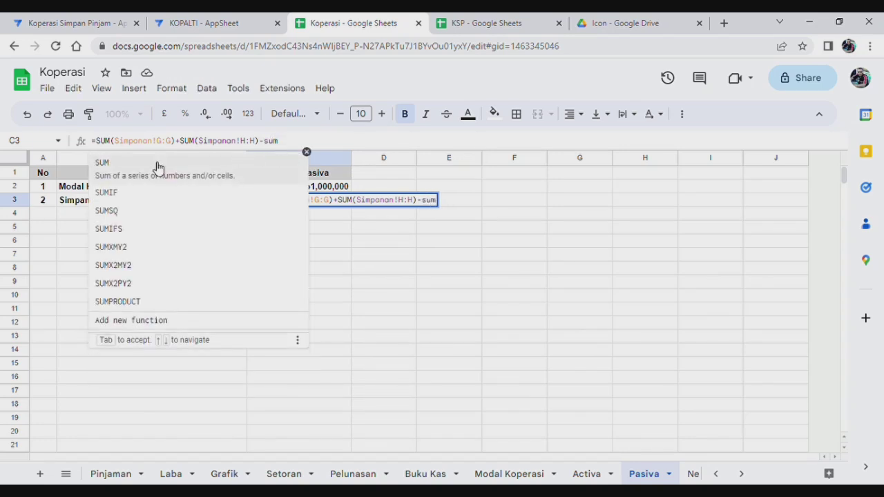
click(160, 169)
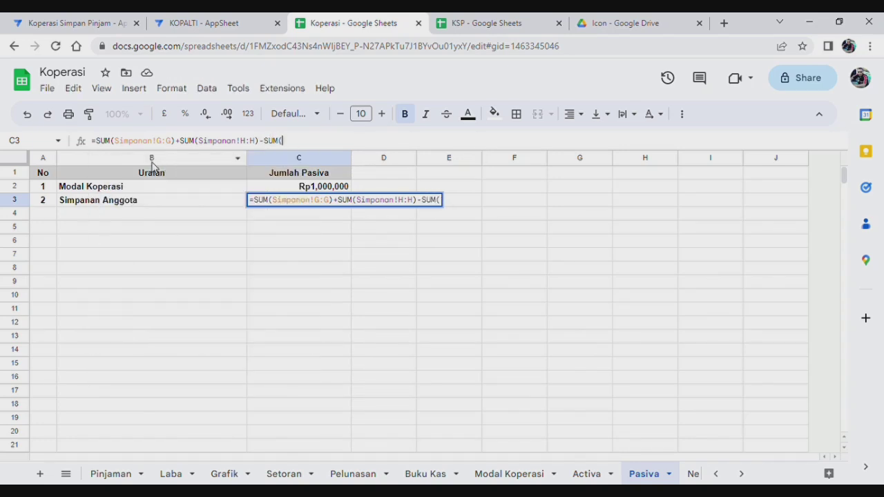
click(717, 474)
click(178, 476)
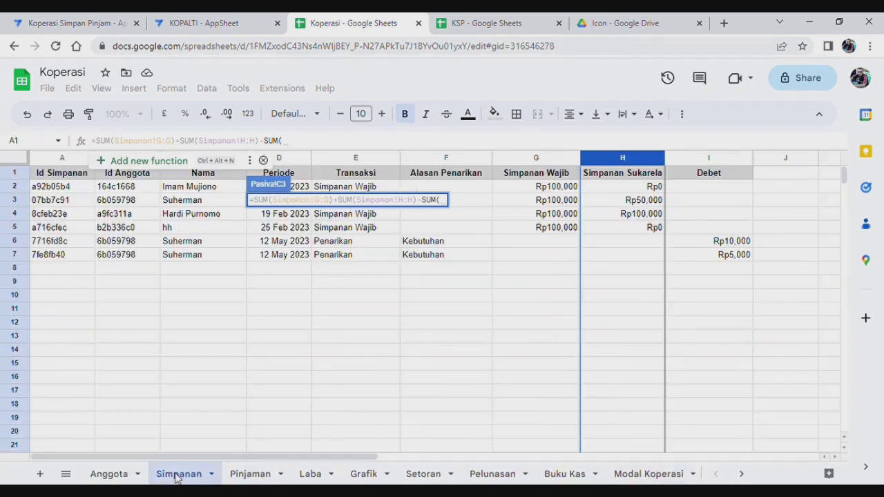
click(715, 161)
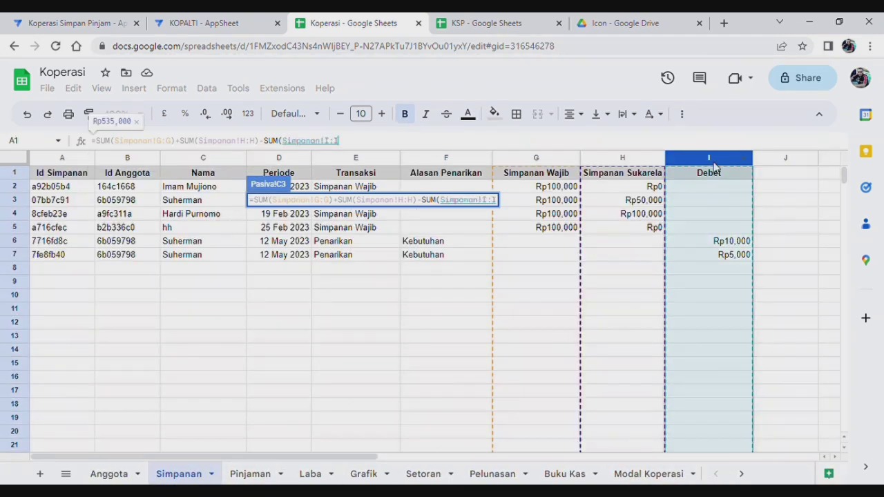
key(Return)
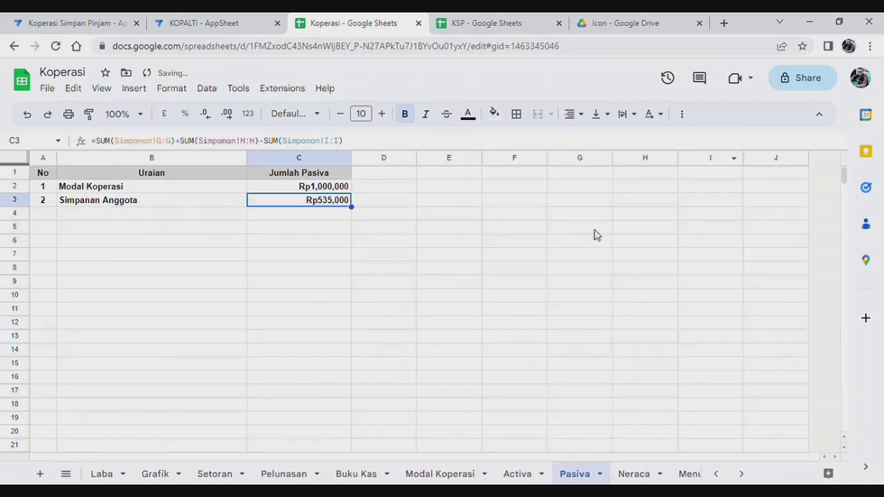
click(454, 285)
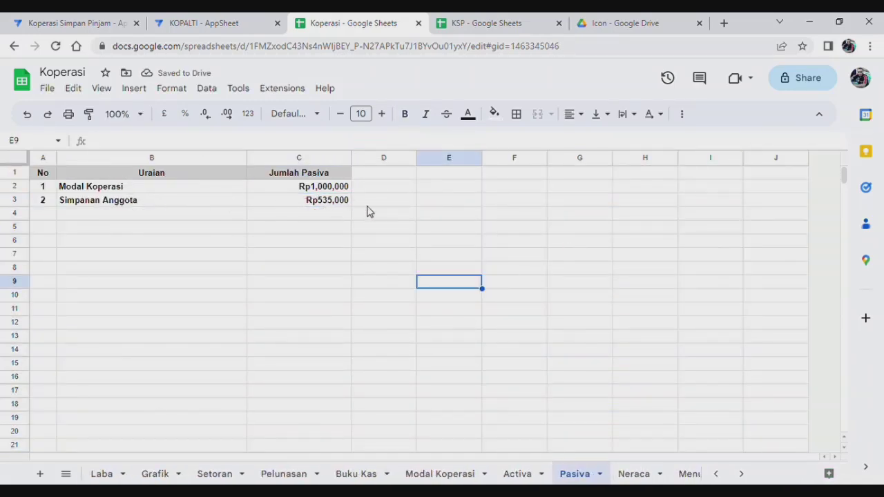
click(339, 205)
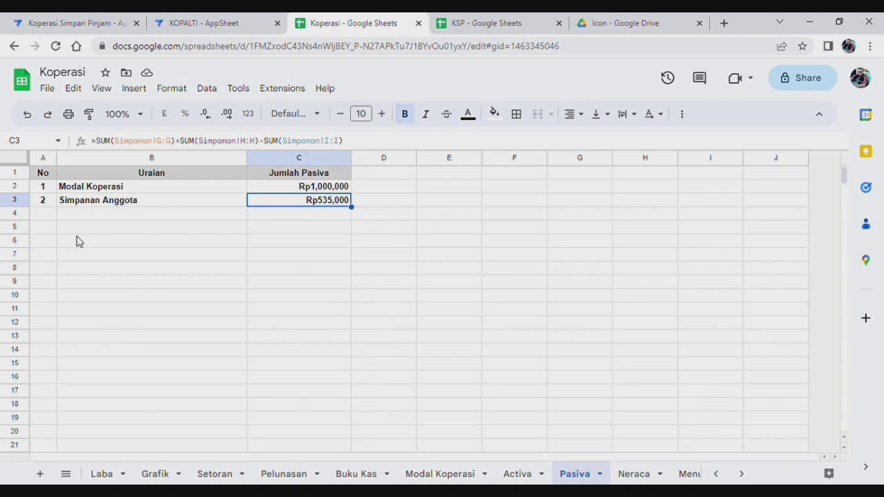
Enter a new Pasiva row numbered 3 with Uraian 'Laba Bersih'.
click(46, 215)
text(3)
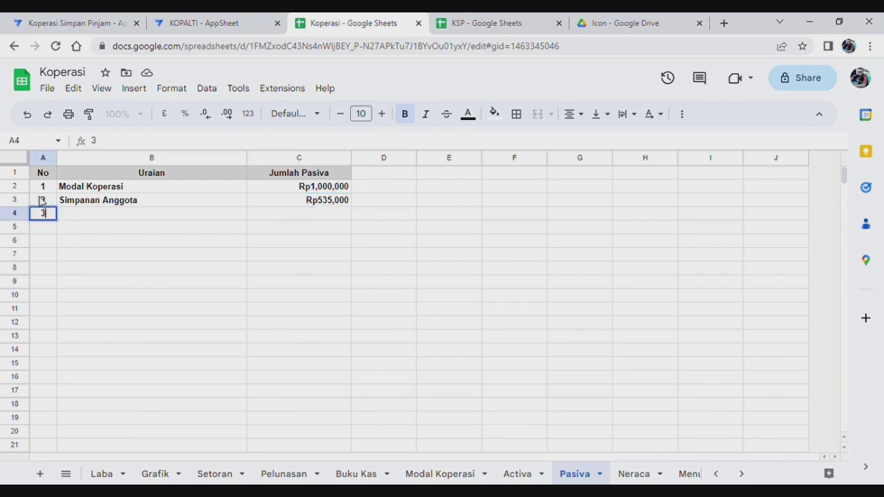
text( Laba)
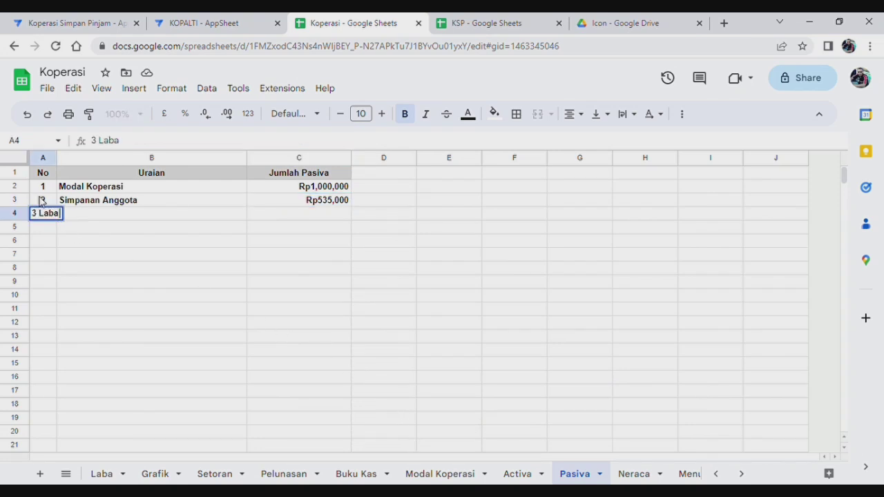
key(BackSpace)
key(BackSpace)
key(BackSpace)
key(BackSpace)
key(BackSpace)
key(Tab)
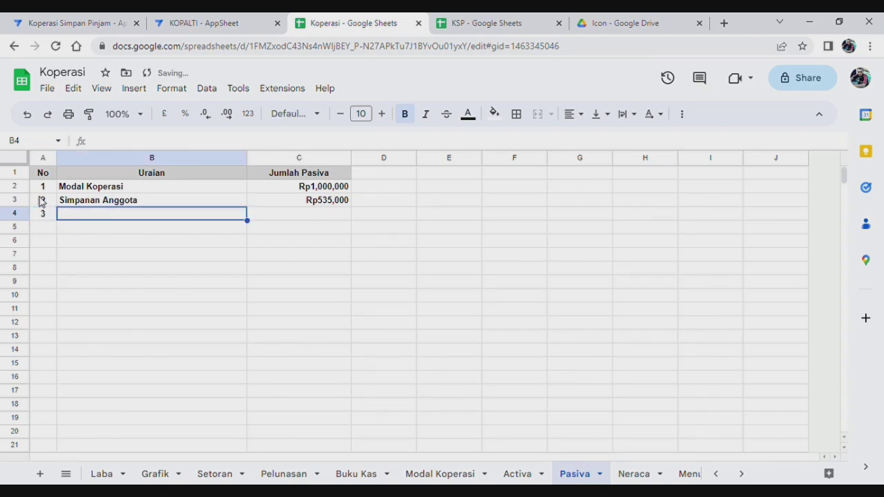
text(Laba Bersih)
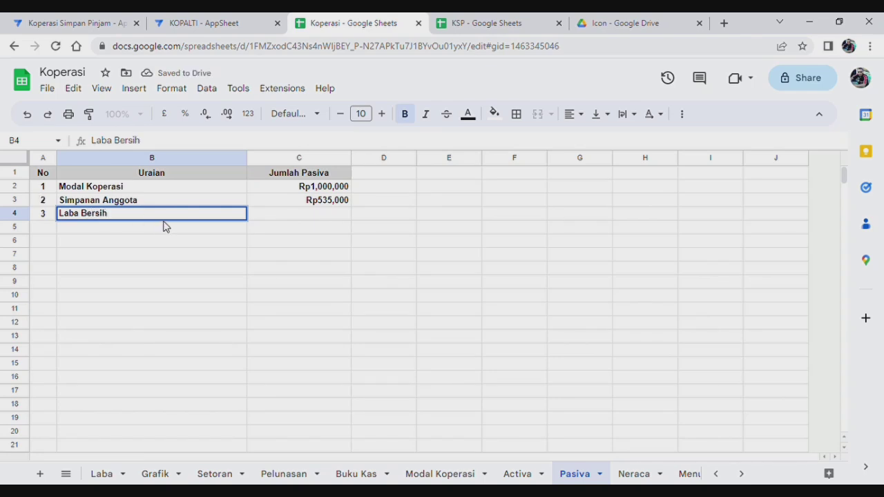
click(302, 218)
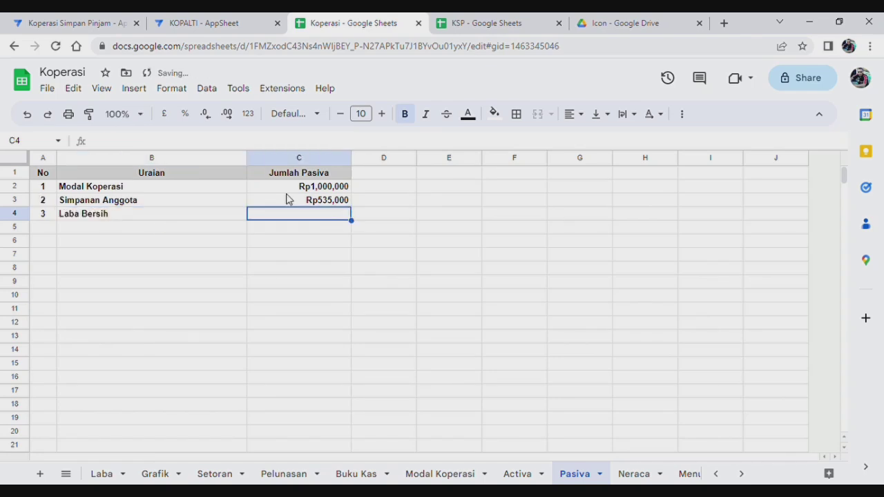
Set C4 to =SUM('Buku Kas'!E:E), the Masuk total.
text(=sum)
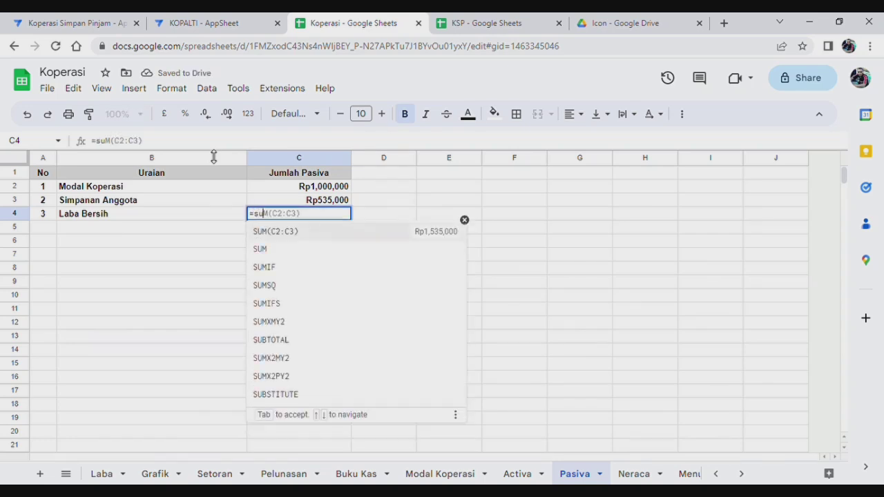
click(280, 250)
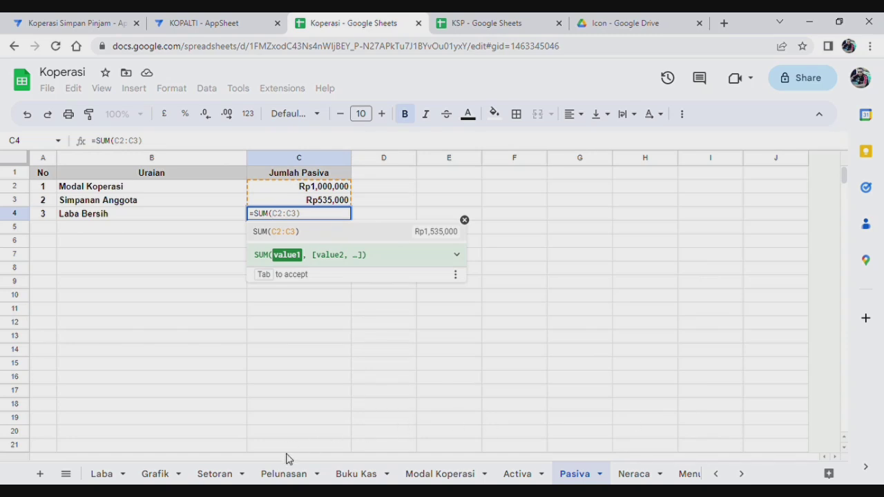
click(369, 473)
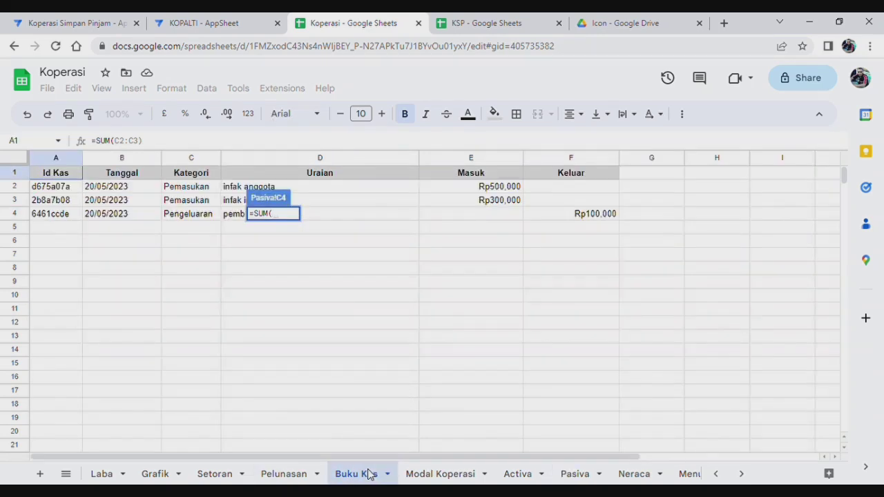
click(477, 158)
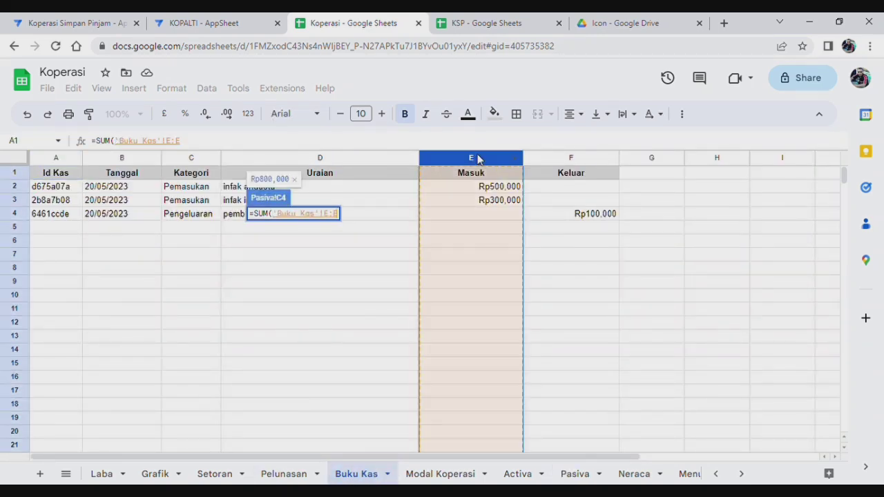
key(Return)
Subtract SUM('Buku Kas'!F:F) for Keluar so Laba Bersih shows Rp700,000.
click(269, 149)
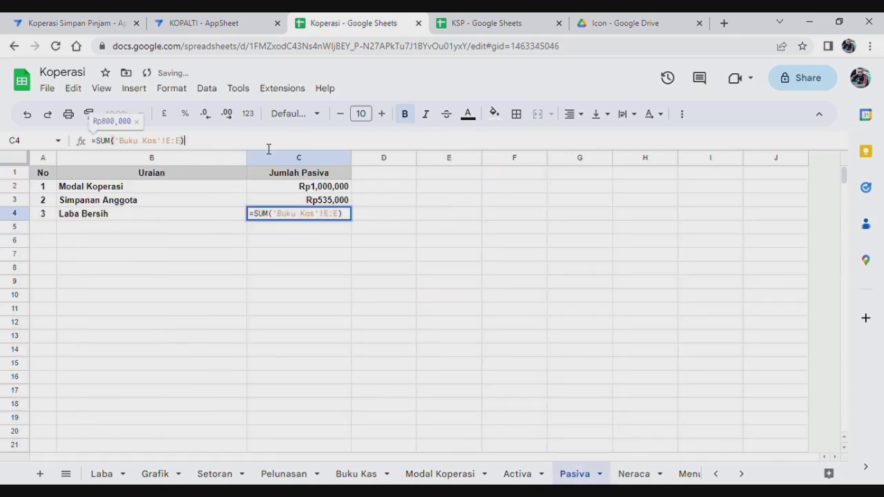
text(-)
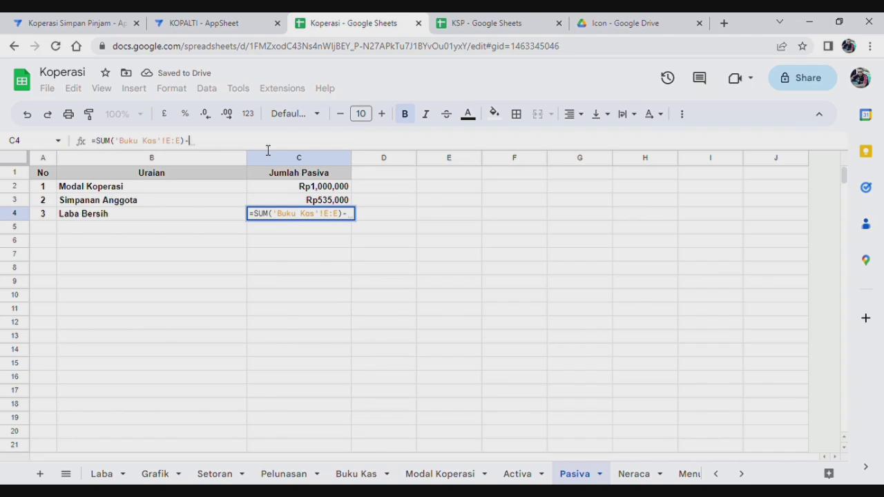
text(sum)
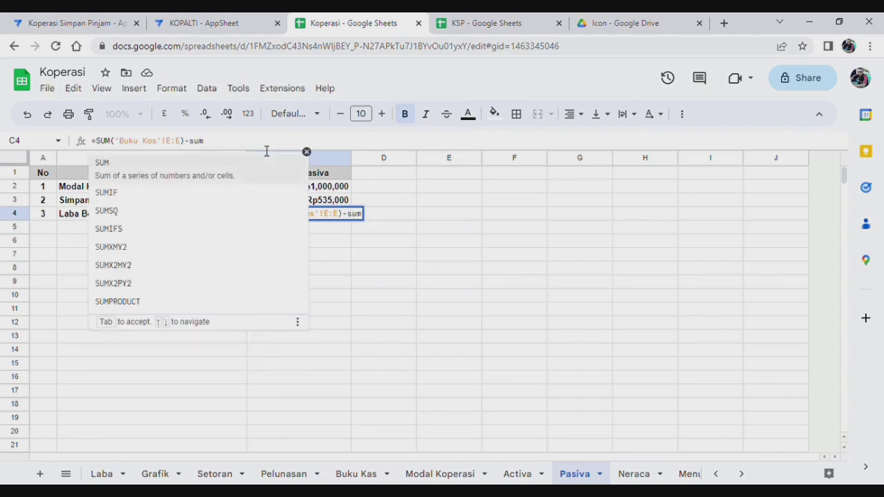
click(128, 166)
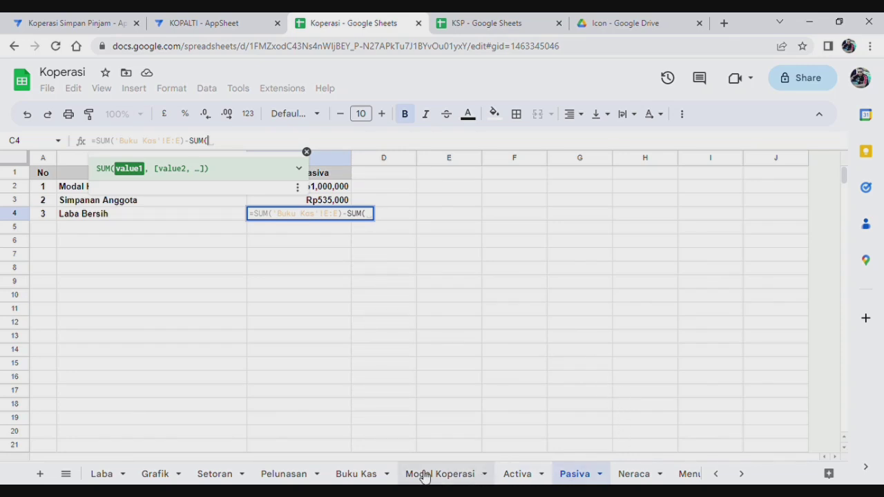
click(366, 474)
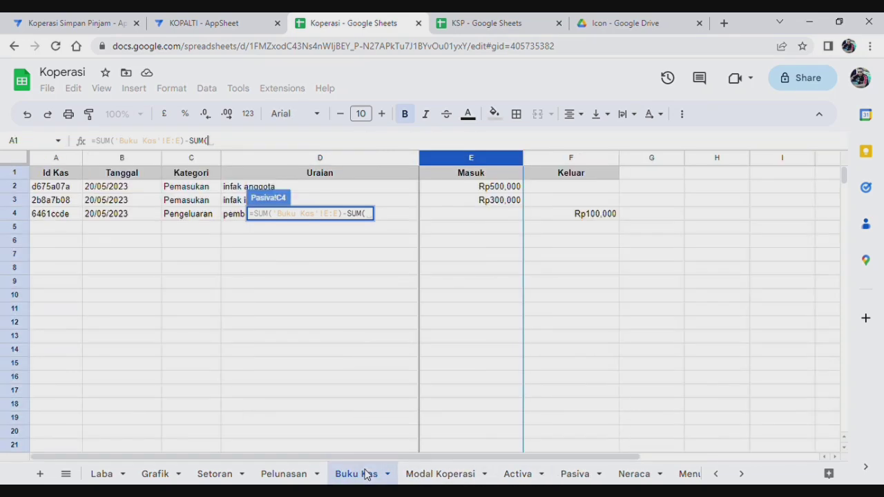
click(571, 159)
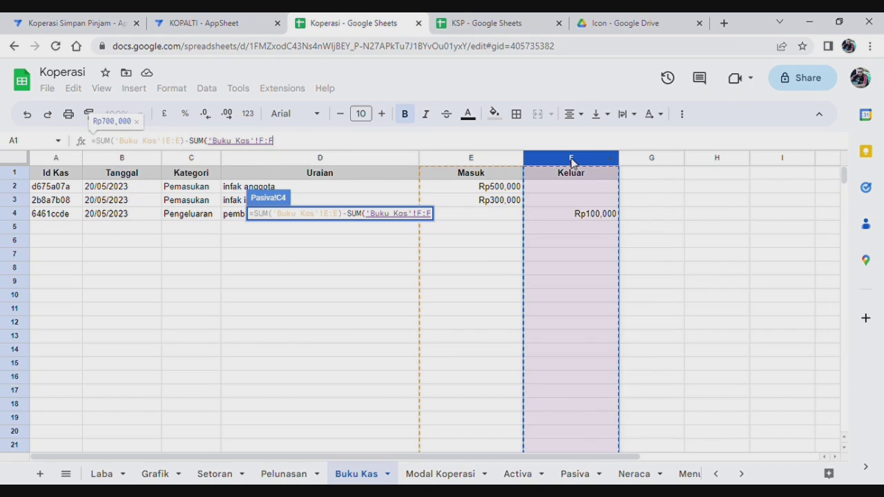
key(Return)
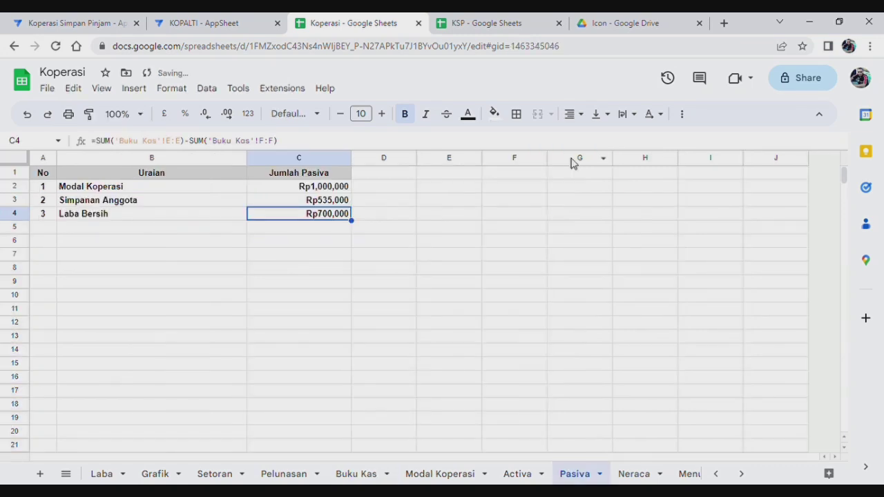
click(497, 302)
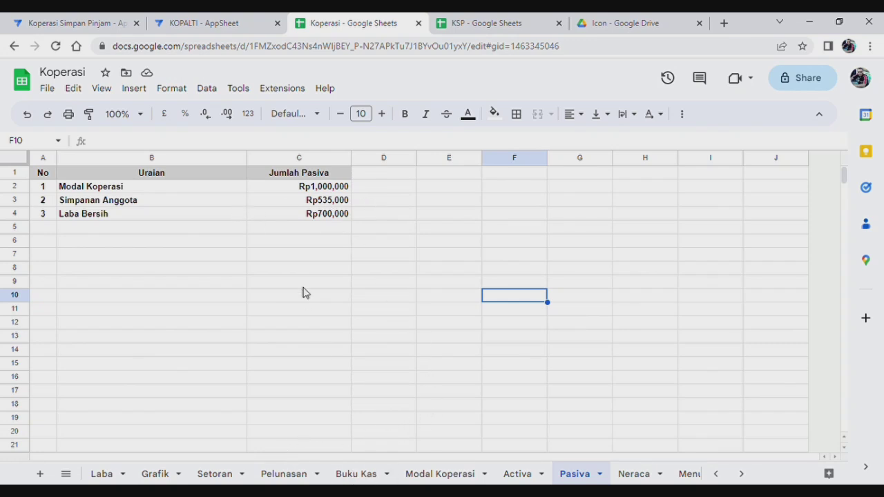
click(324, 218)
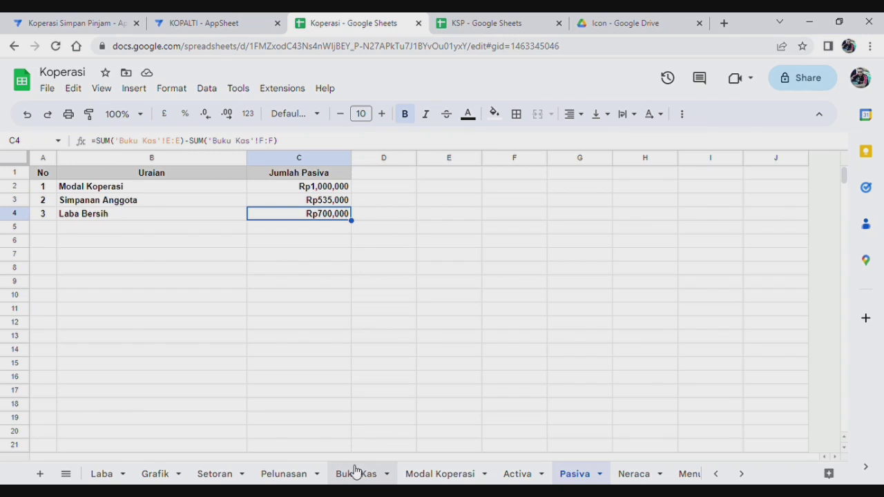
Look through the Buku Kas, Modal Koperasi, Activa and Pasiva sheets, ending on Neraca.
click(355, 475)
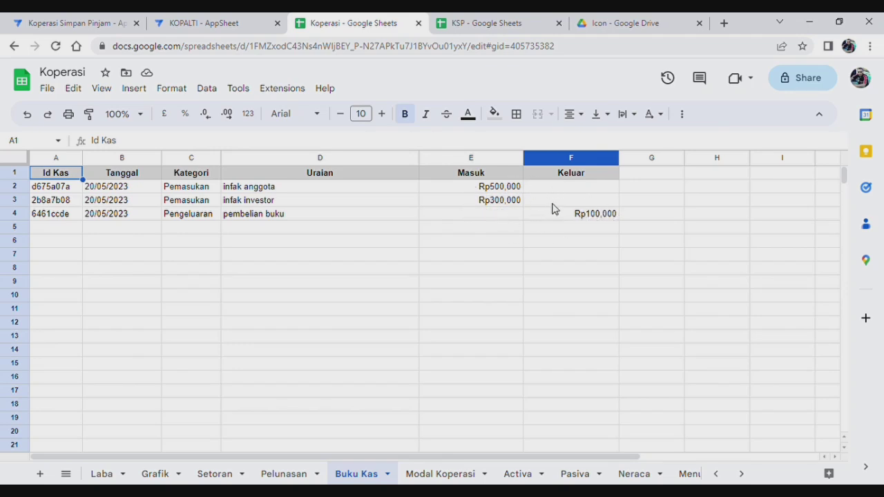
click(443, 477)
click(515, 477)
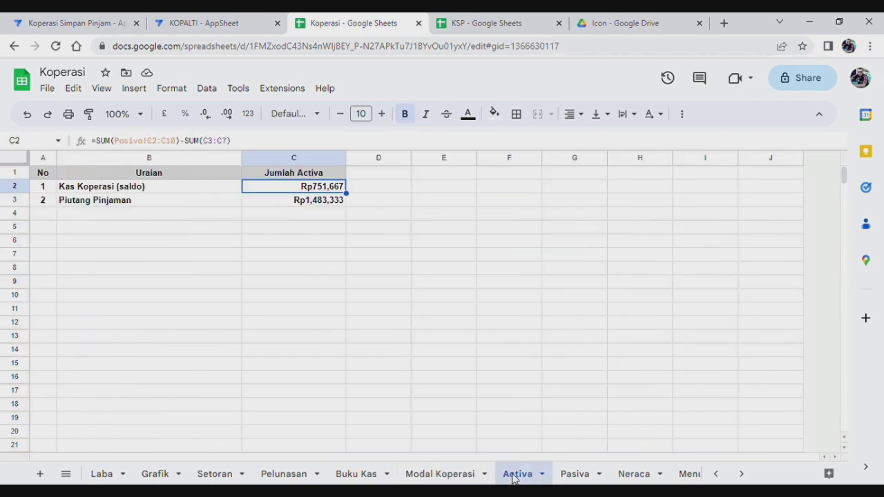
click(579, 475)
click(523, 476)
click(630, 476)
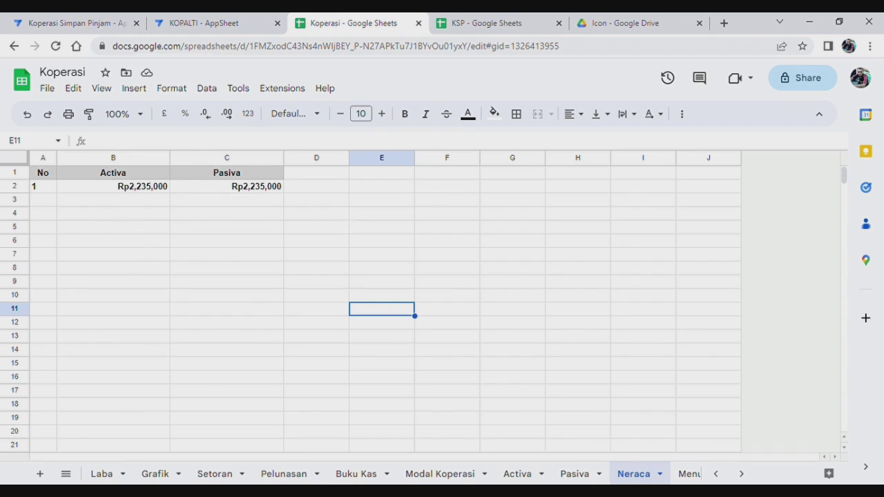
Compare the Activa (B2) and Pasiva (C2) total formulas, both Rp2,235,000.
click(150, 191)
click(242, 193)
click(121, 192)
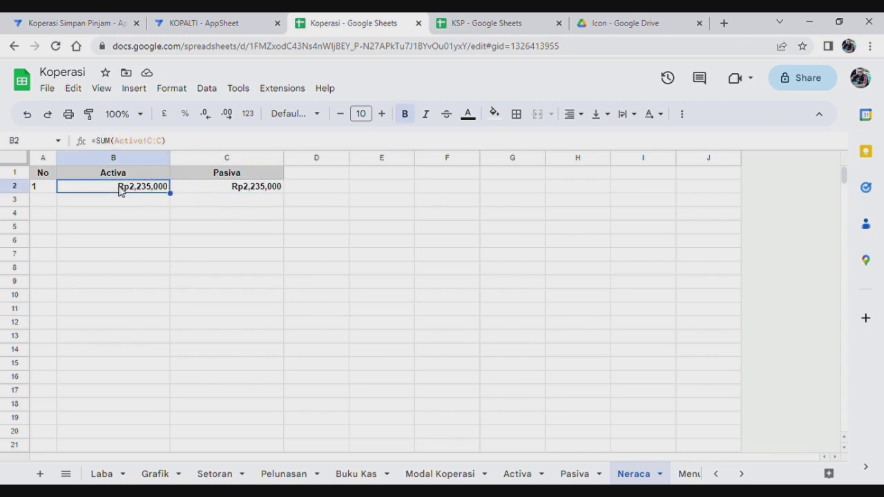
click(256, 195)
click(118, 191)
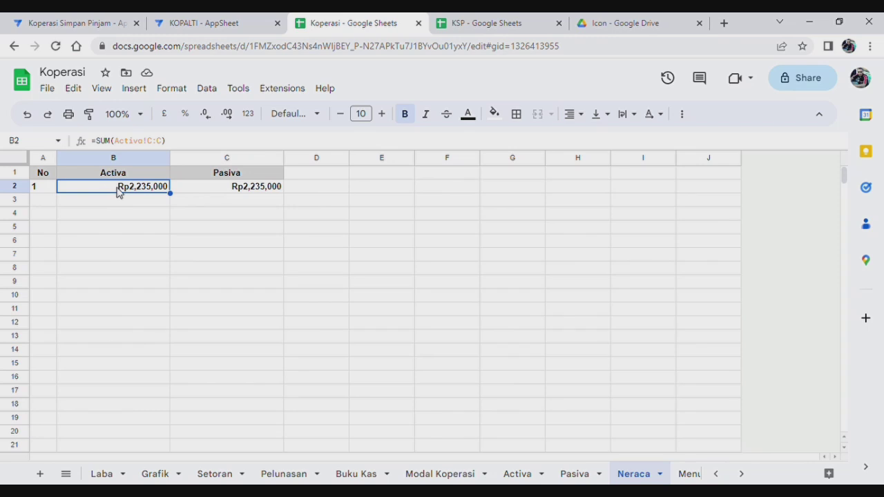
click(252, 193)
click(144, 193)
Add the Activa sheet as a read-only table with updates, adds and deletes off.
click(74, 23)
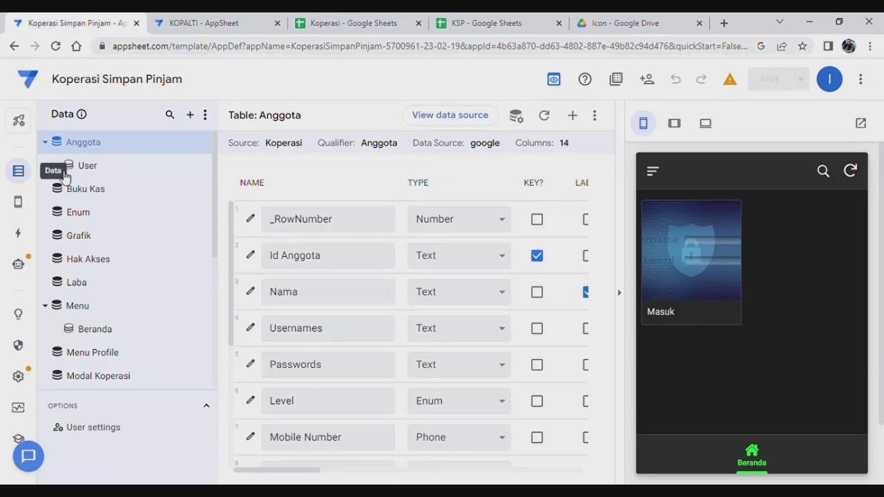
click(190, 116)
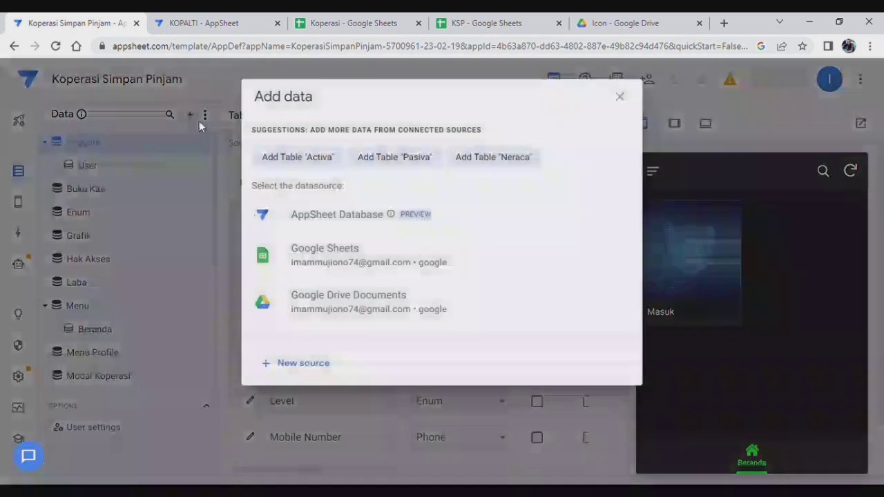
click(307, 157)
click(464, 269)
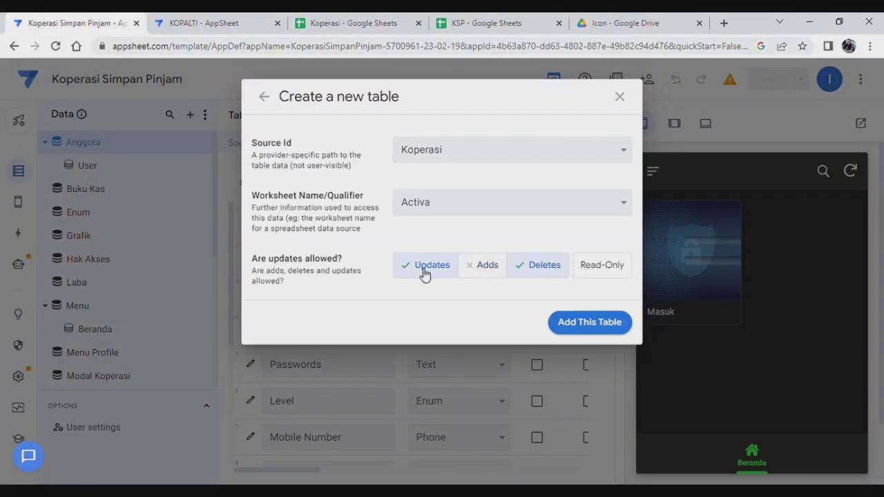
click(429, 269)
click(543, 269)
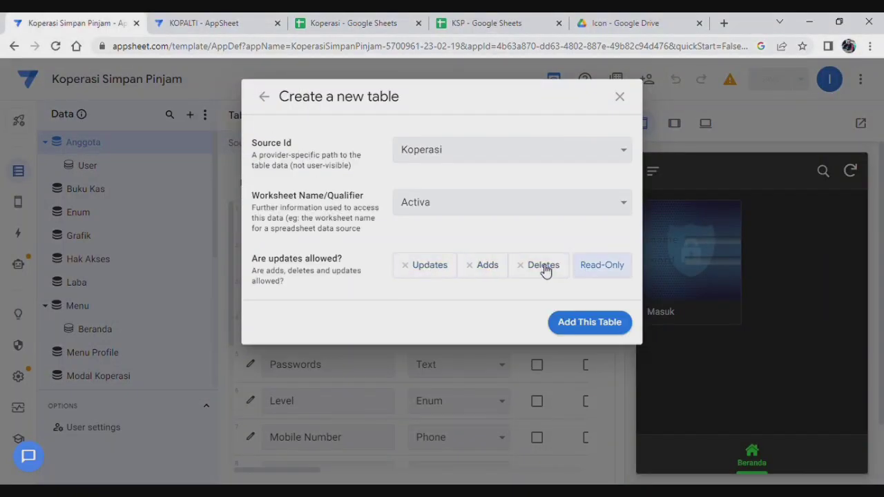
click(607, 312)
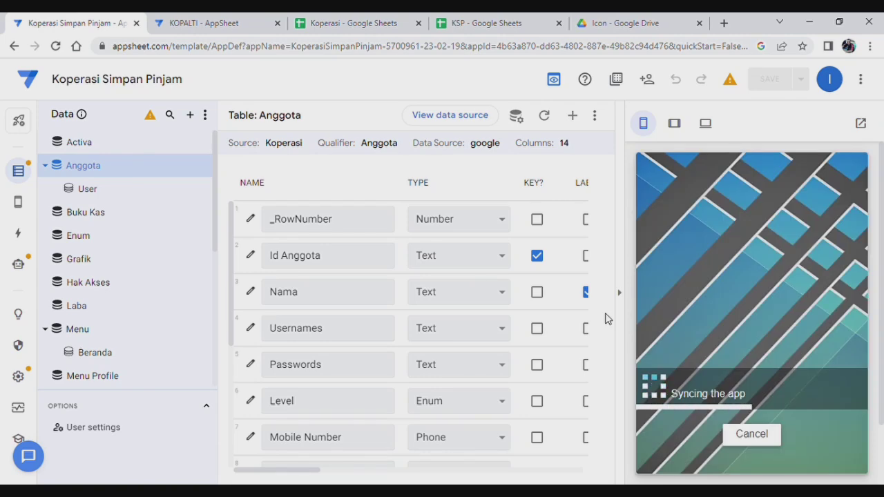
Add the Pasiva sheet as a read-only table.
click(189, 116)
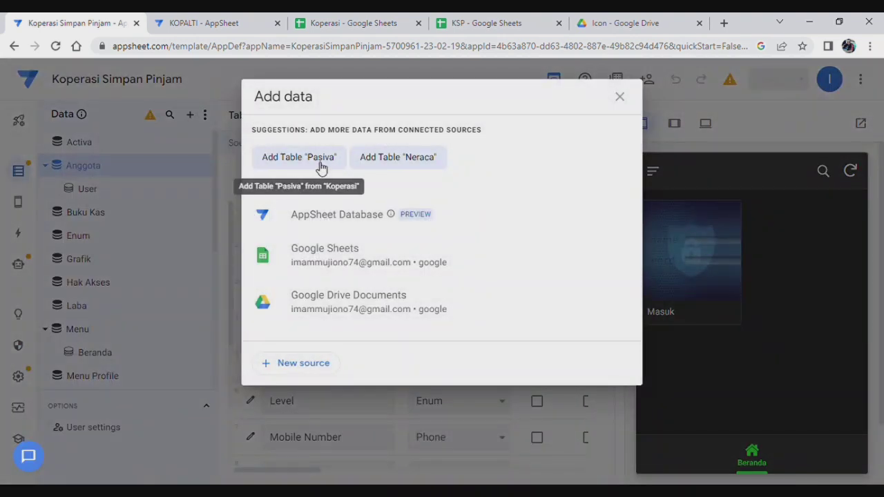
click(320, 158)
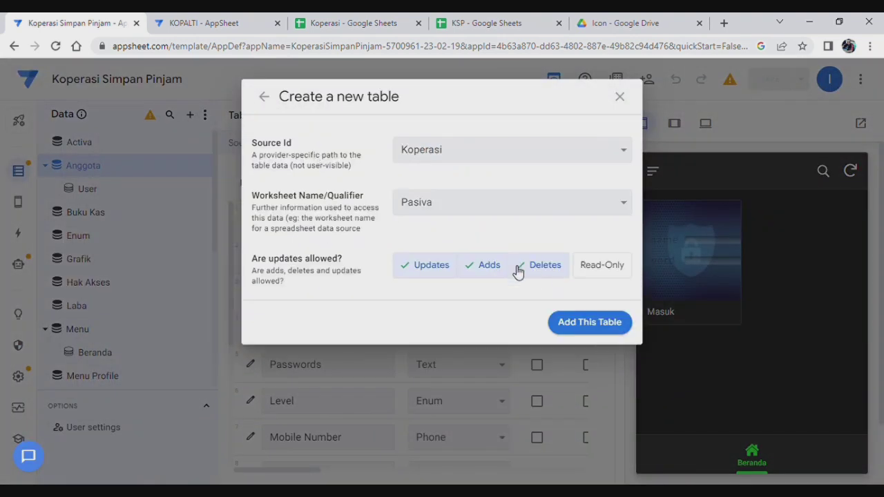
click(441, 268)
click(487, 268)
click(549, 268)
click(590, 323)
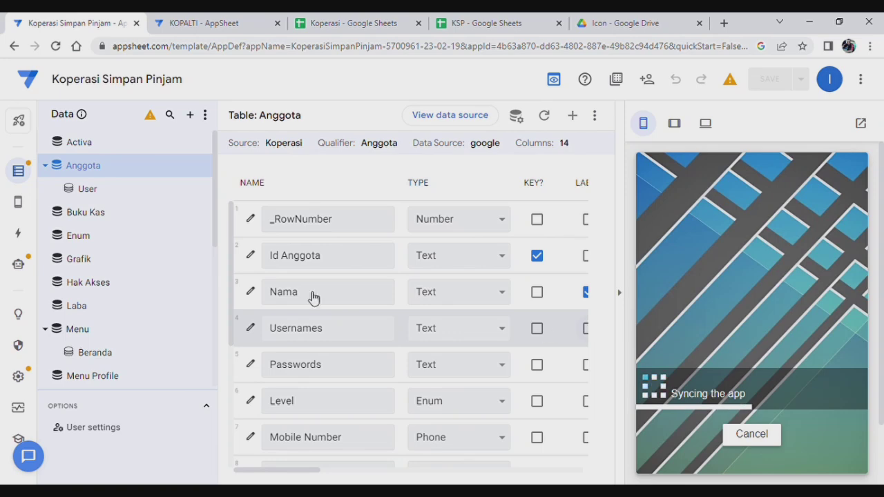
Add the Neraca sheet as a read-only table.
click(190, 115)
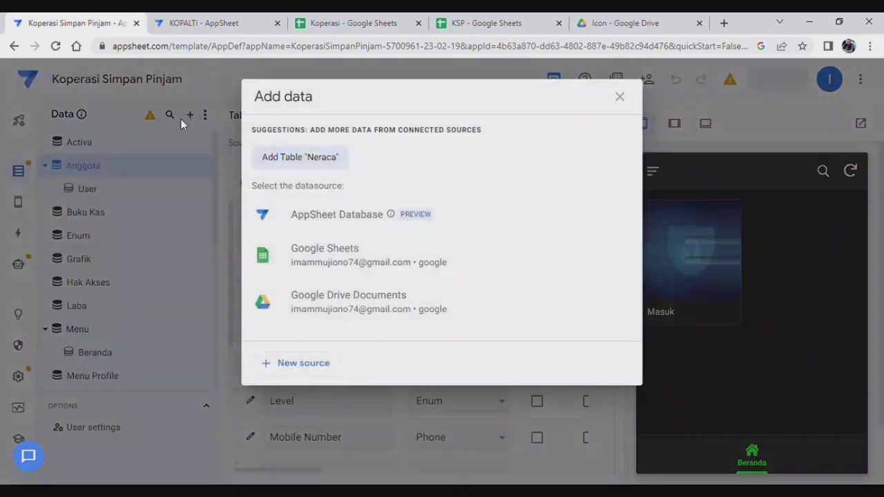
click(300, 158)
click(421, 271)
click(479, 270)
click(532, 268)
click(601, 320)
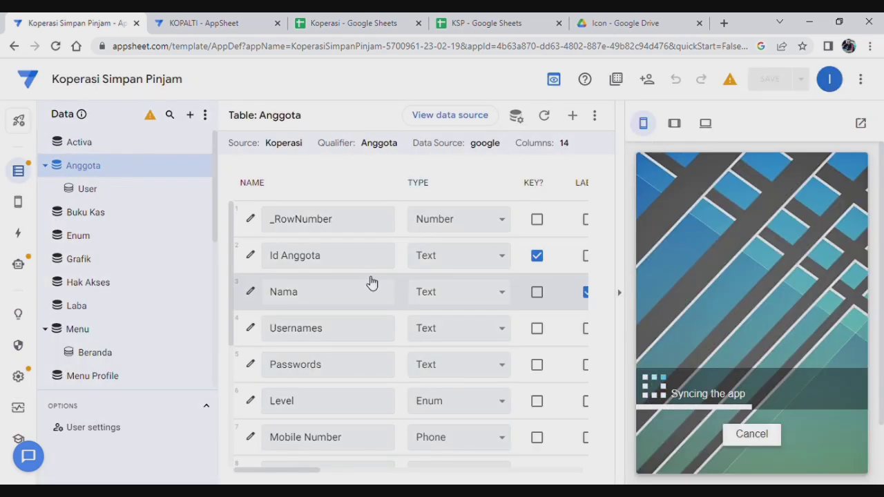
Browse the column lists of the Activa, Neraca and Pasiva tables, ending back on Activa.
click(91, 146)
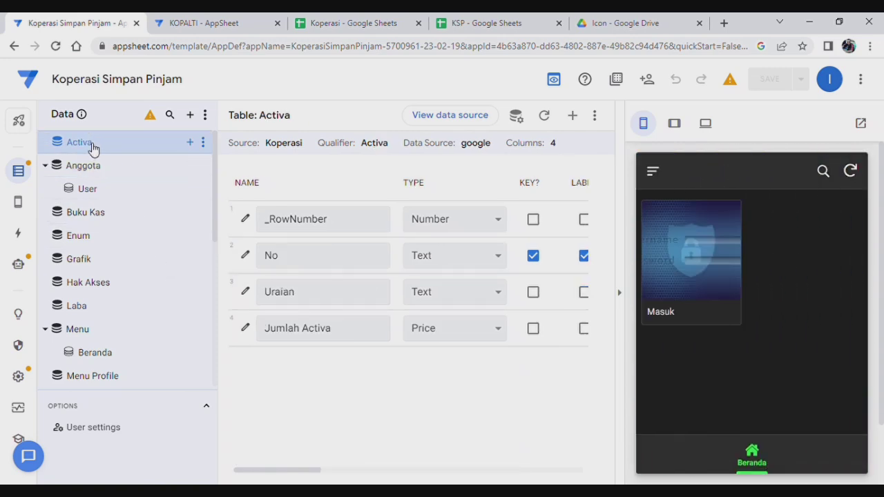
scroll(120, 340, down, 2)
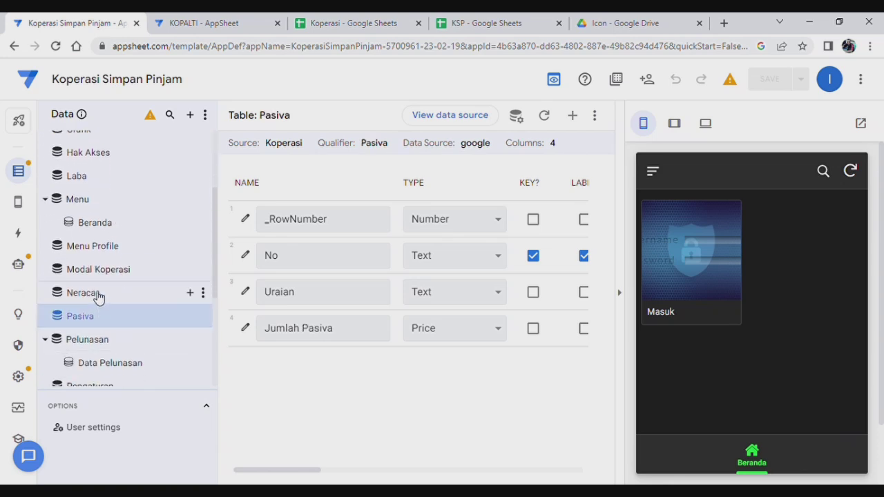
click(98, 295)
click(98, 322)
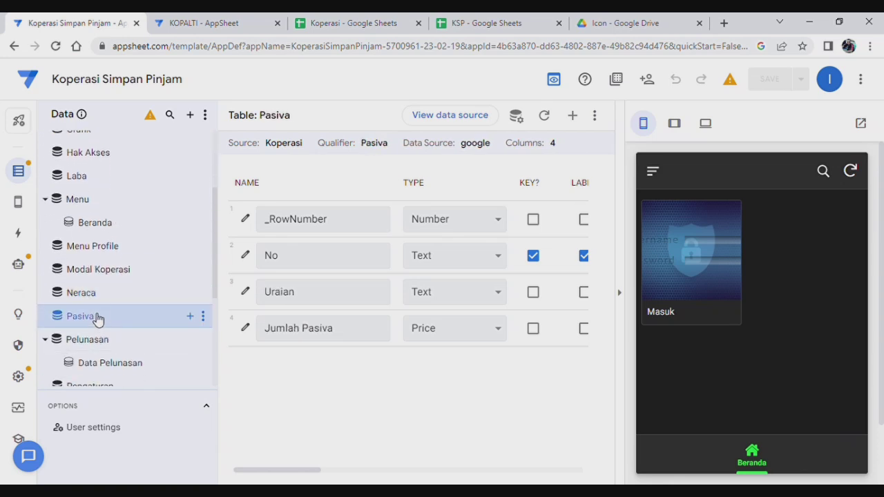
click(99, 297)
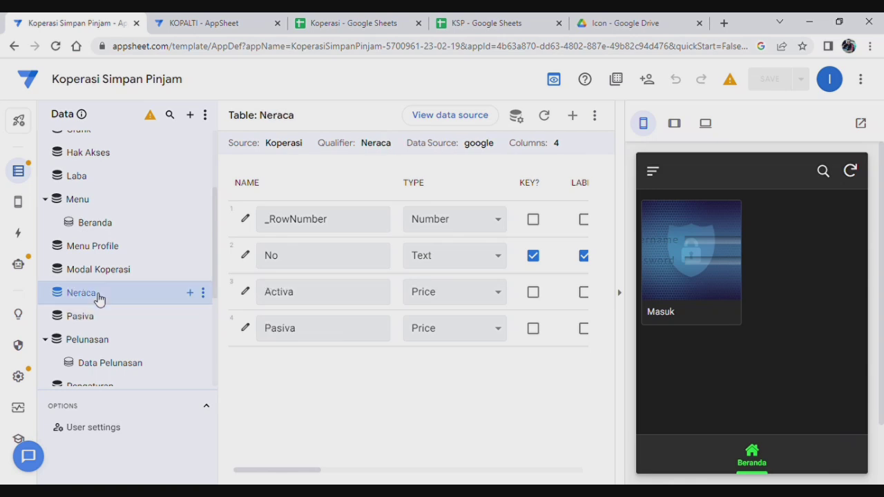
scroll(99, 229, up, 2)
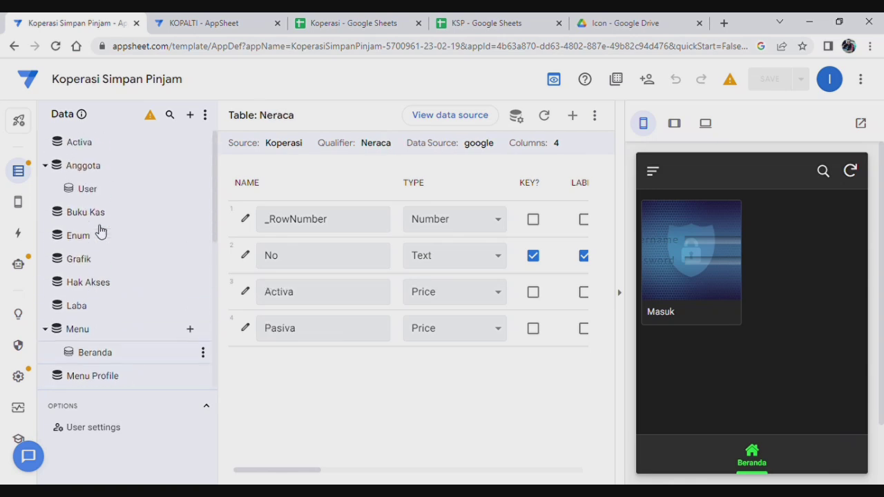
click(90, 147)
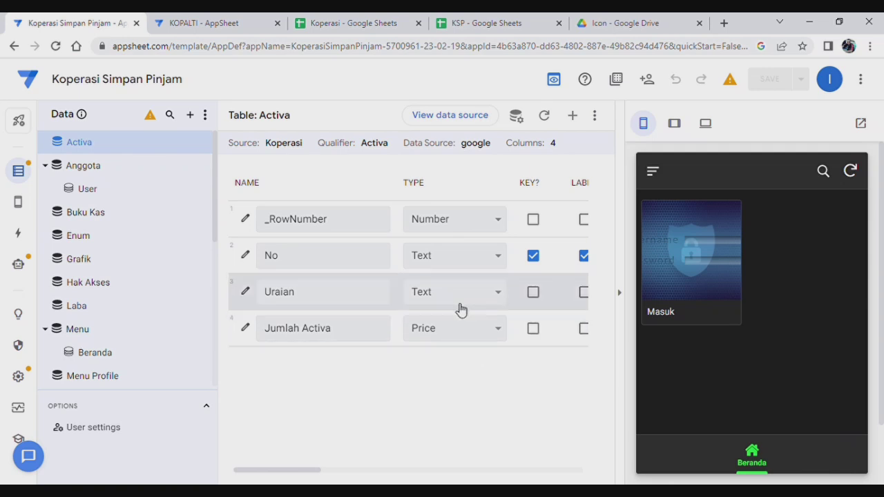
Set the Activa table's Jumlah Activa column to 1 decimal digit.
click(247, 330)
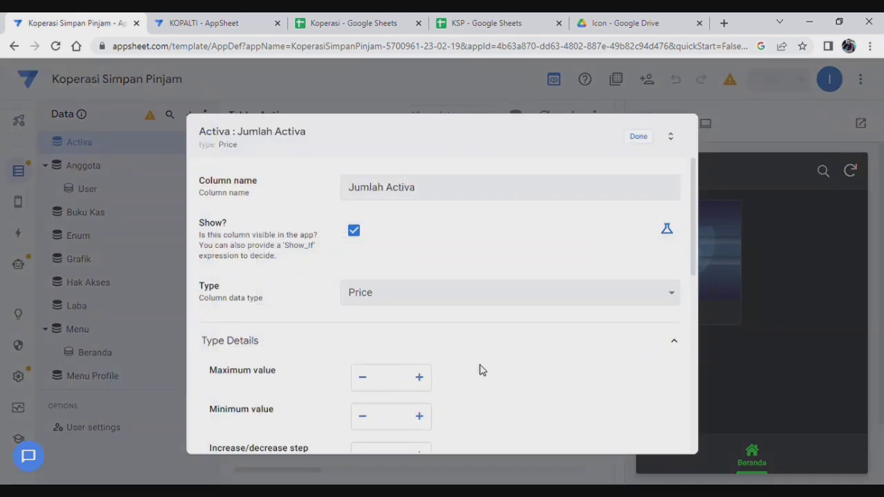
scroll(484, 367, down, 3)
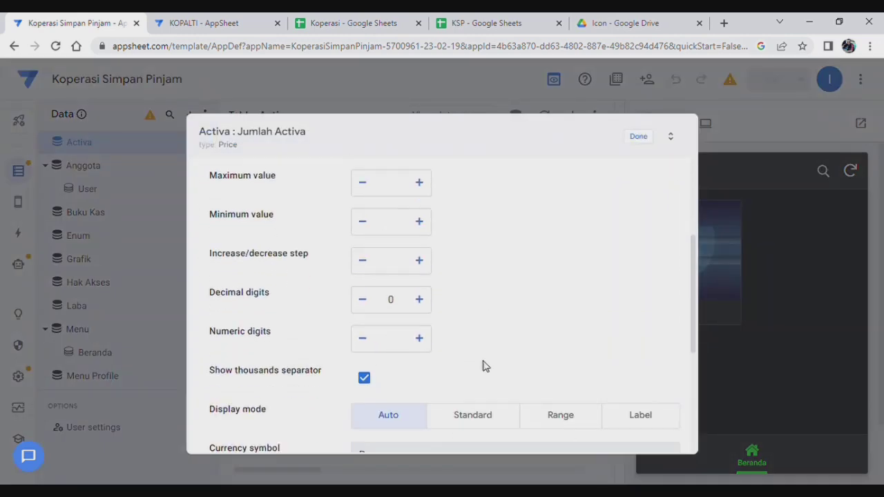
click(420, 304)
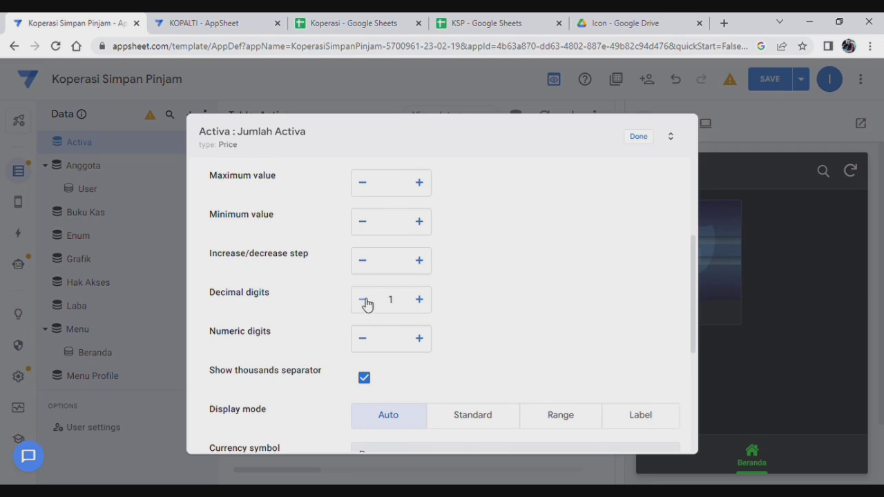
scroll(523, 352, down, 3)
scroll(527, 355, up, 6)
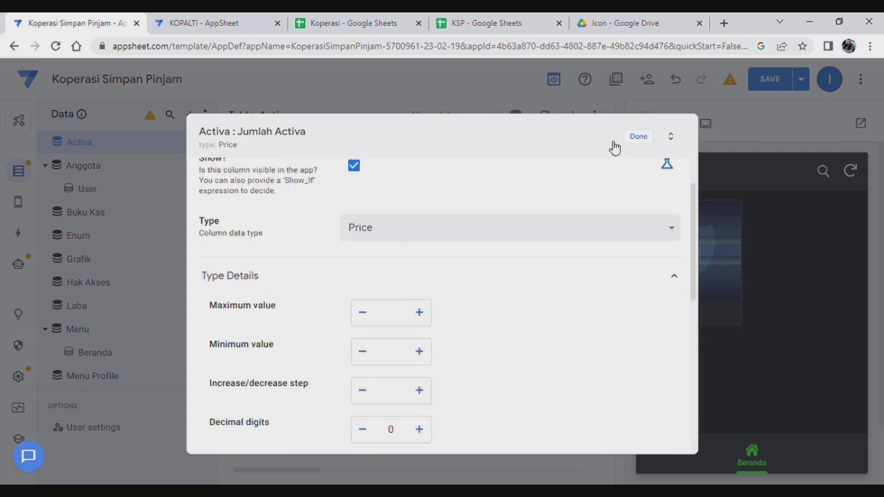
click(648, 139)
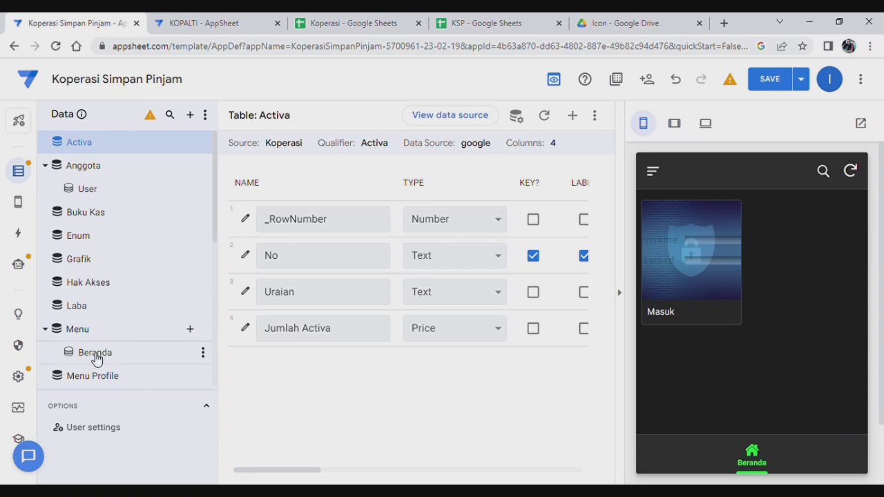
Set the Pasiva table's Jumlah Pasiva column to 1 decimal digit.
scroll(97, 358, down, 3)
click(93, 252)
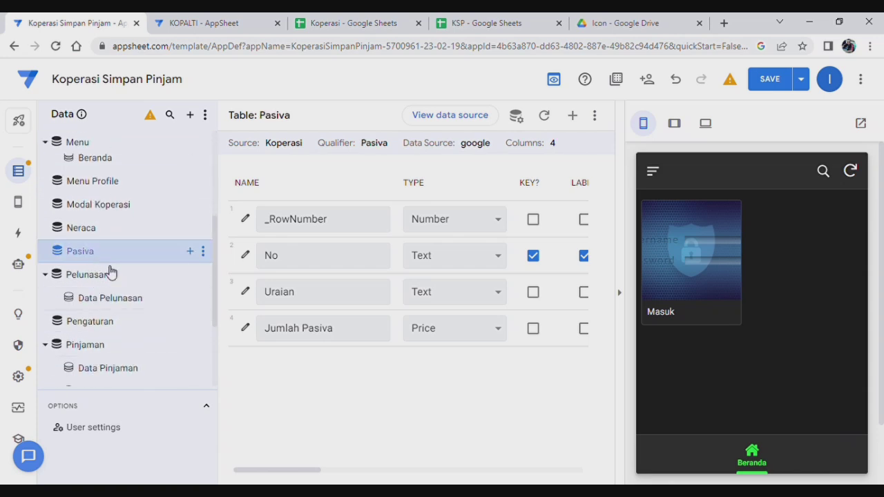
click(254, 330)
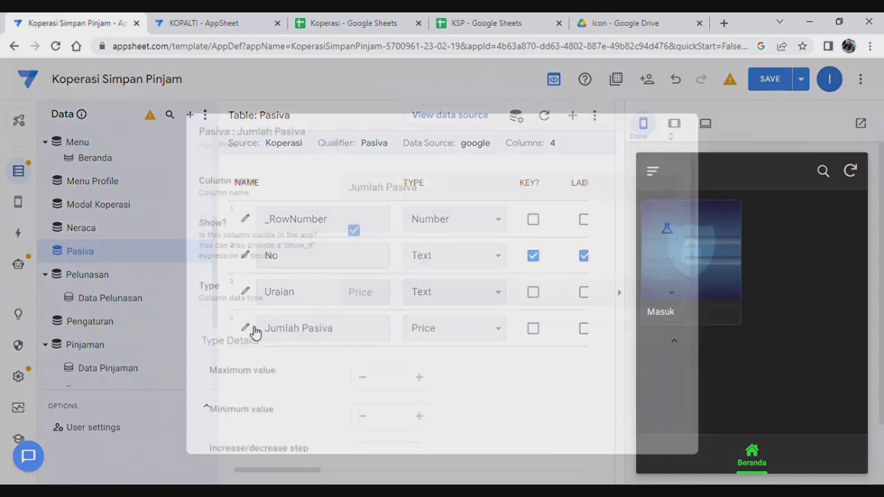
scroll(521, 319, down, 5)
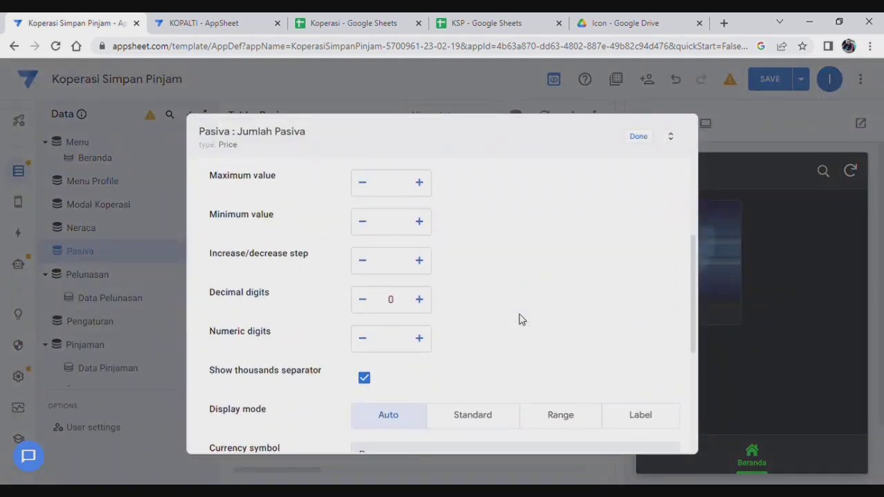
scroll(433, 254, up, 1)
click(425, 237)
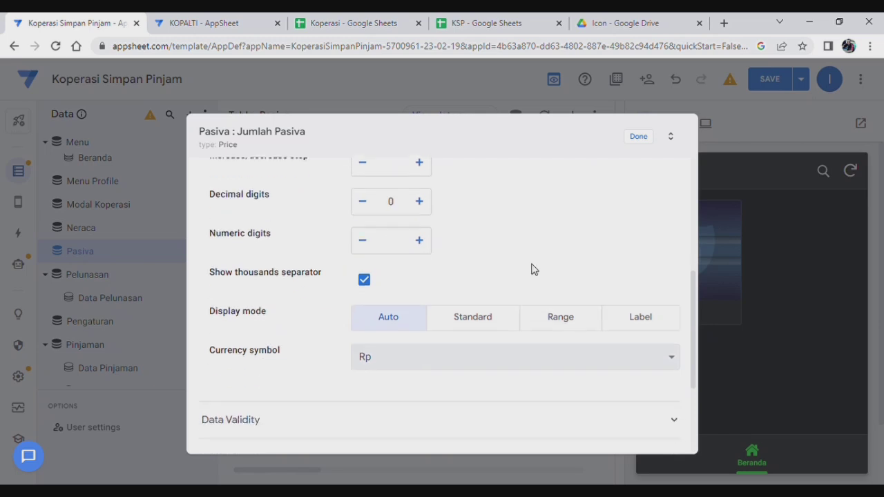
scroll(531, 269, down, 2)
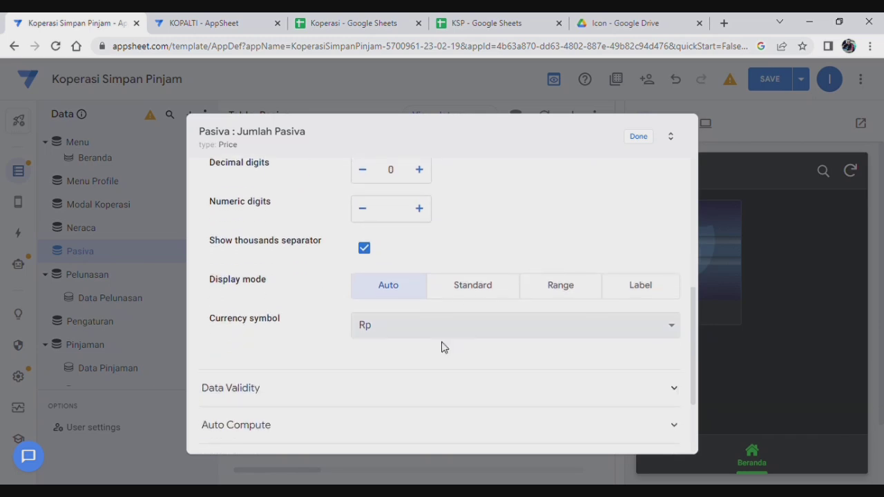
click(640, 137)
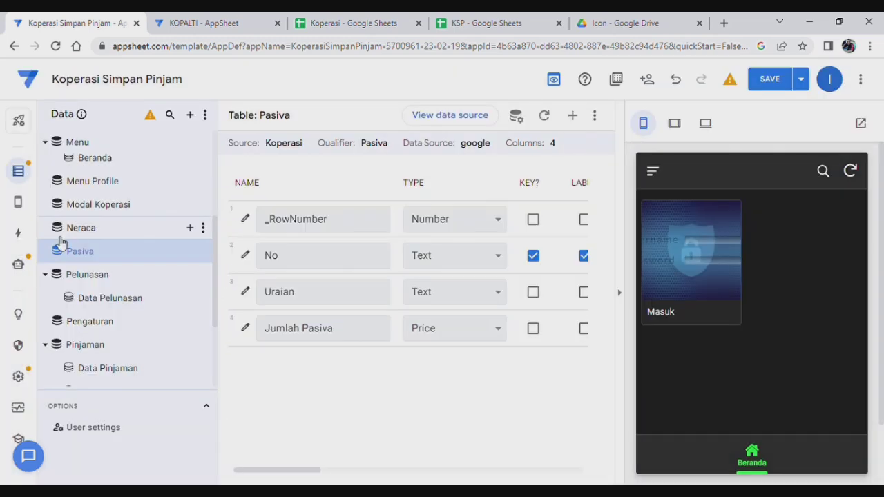
Check Neraca's Activa column, adjust the Pasiva column's decimal digits, then save the app.
click(114, 228)
click(245, 291)
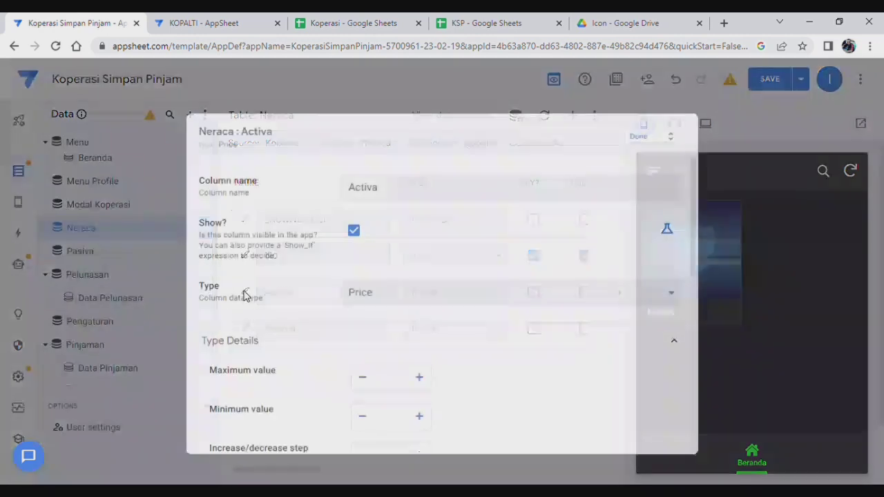
scroll(465, 338, down, 3)
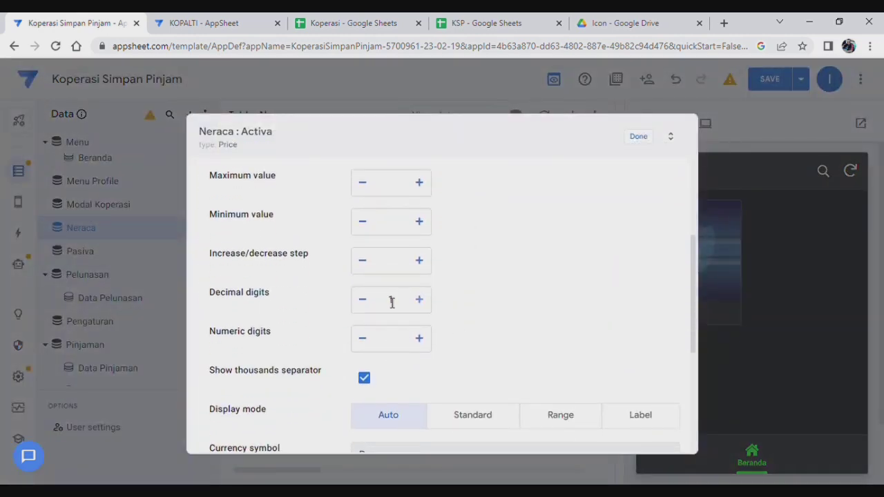
scroll(480, 353, down, 2)
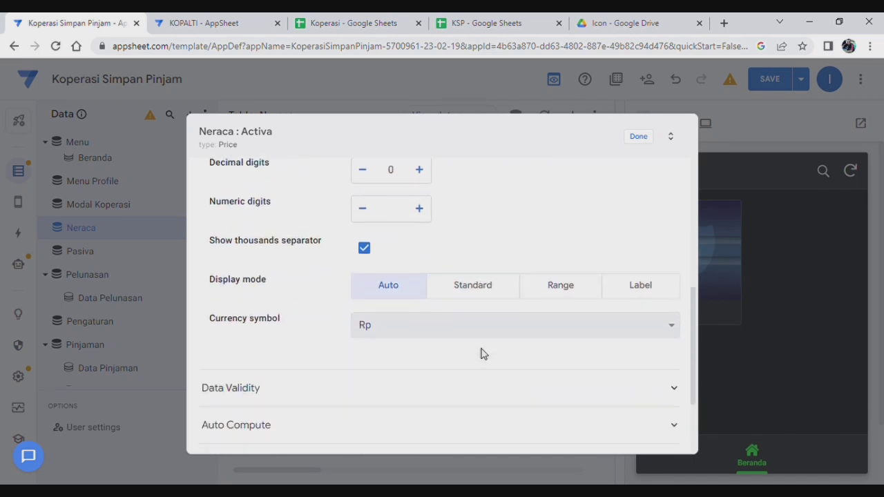
click(644, 137)
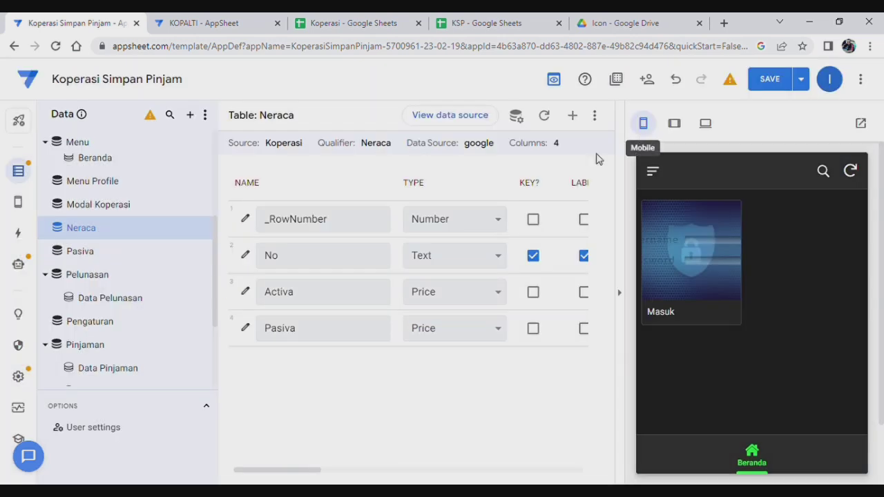
click(265, 329)
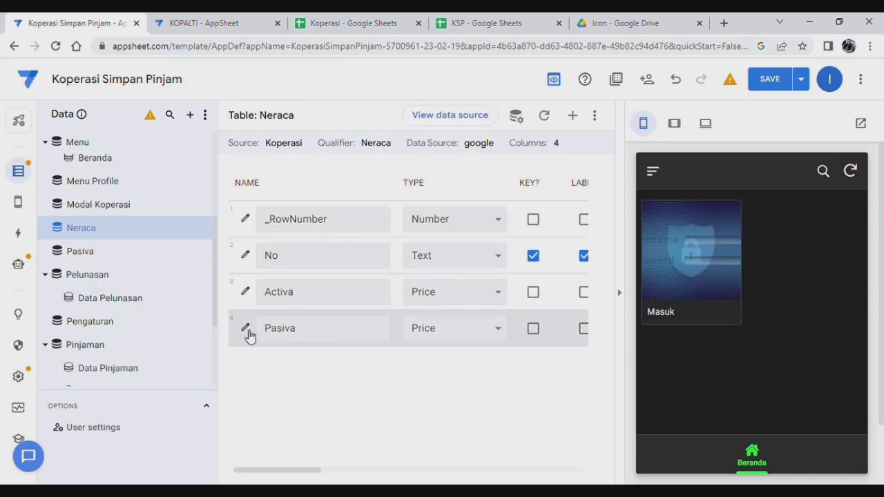
click(246, 330)
scroll(545, 337, down, 5)
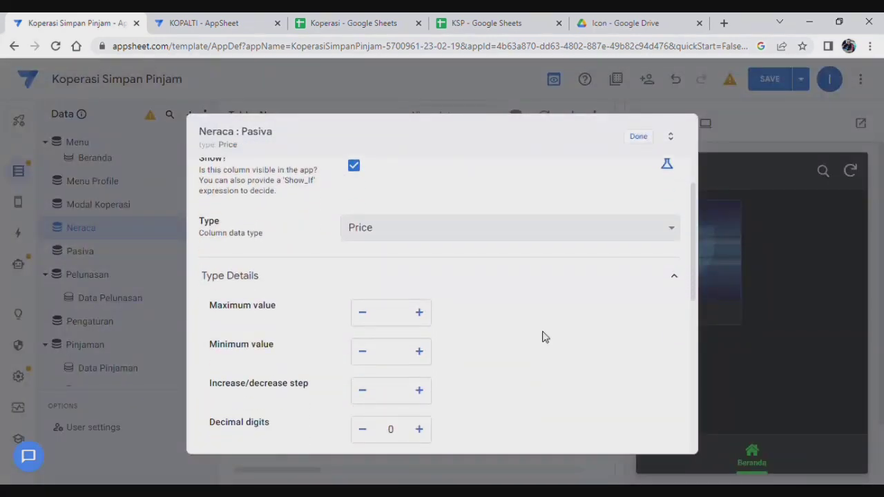
click(420, 170)
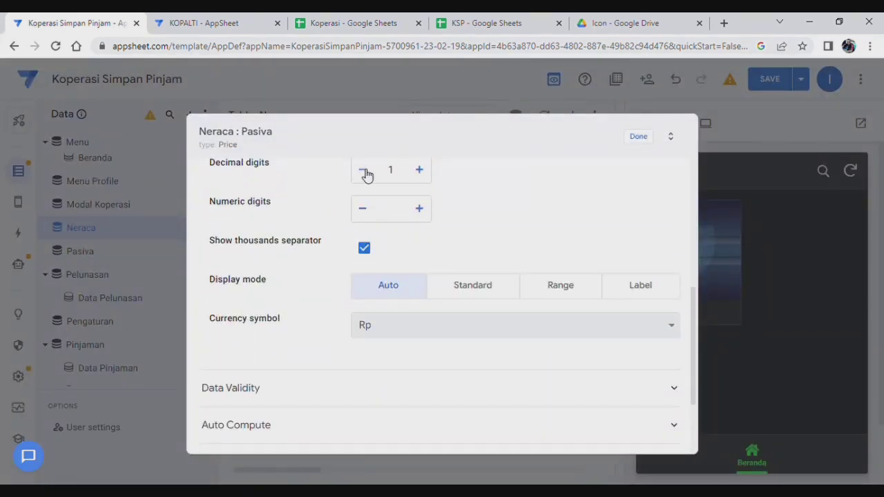
click(638, 136)
click(803, 80)
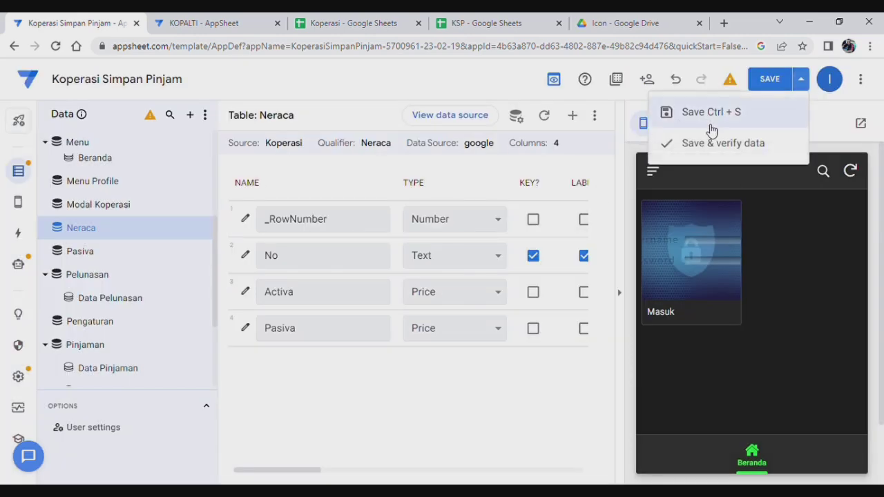
click(682, 146)
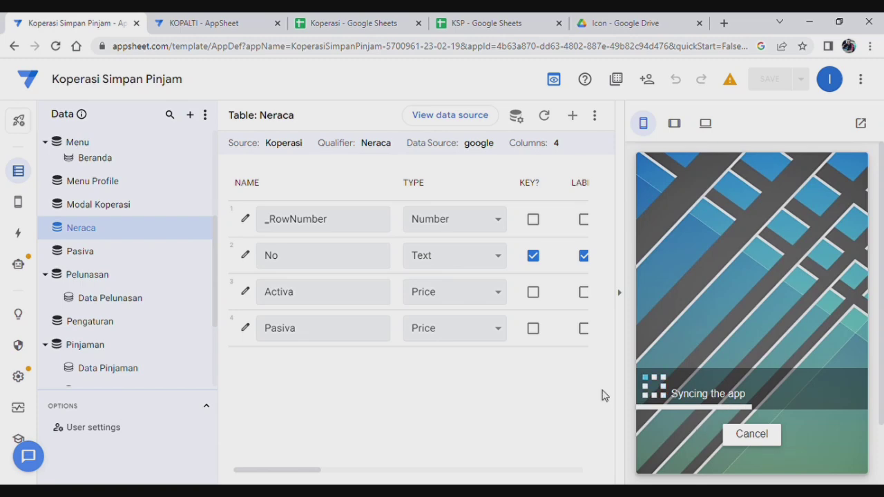
Open the Views page and scroll through the enlarged System Generated views list.
click(21, 202)
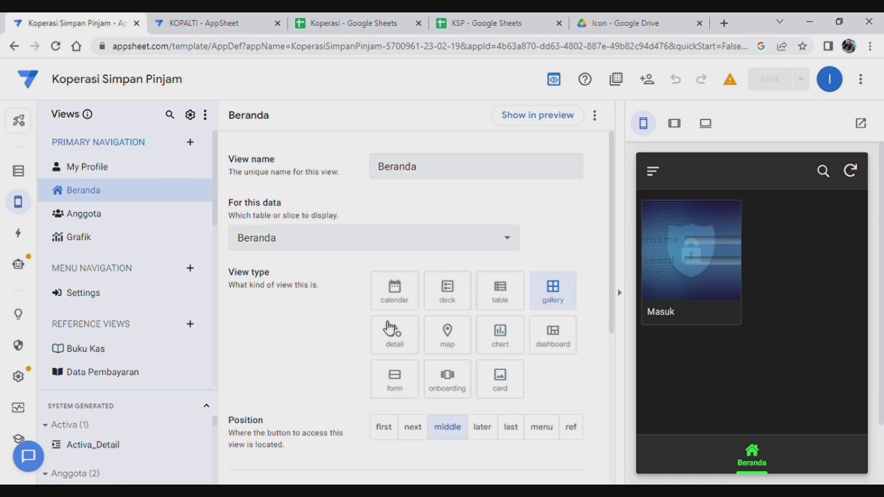
drag(150, 398, 156, 356)
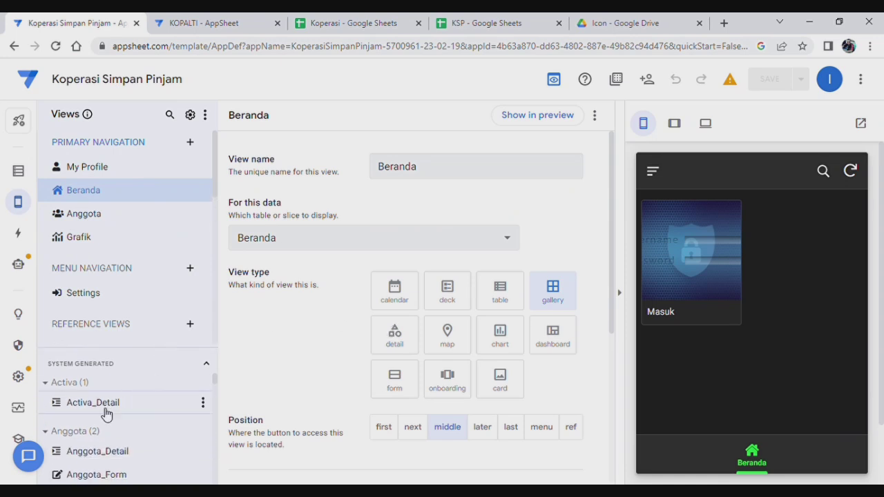
scroll(111, 411, down, 1)
scroll(110, 411, up, 1)
scroll(121, 410, down, 4)
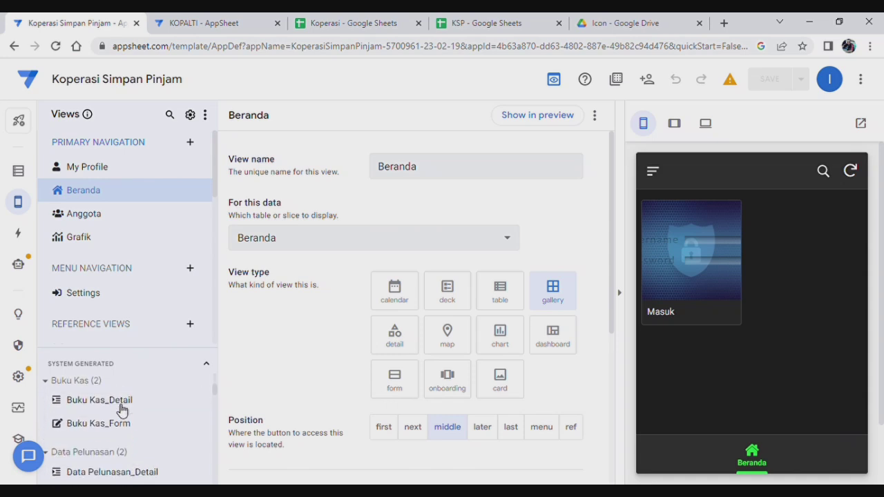
scroll(122, 411, down, 6)
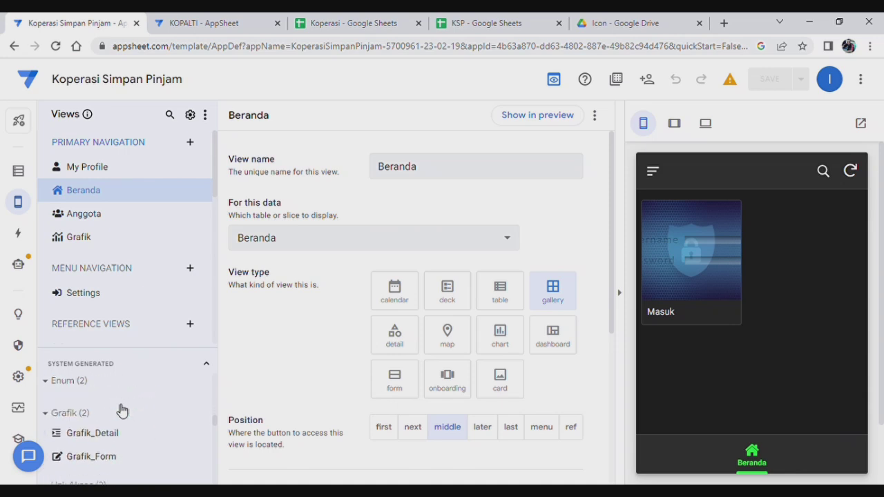
scroll(122, 410, down, 8)
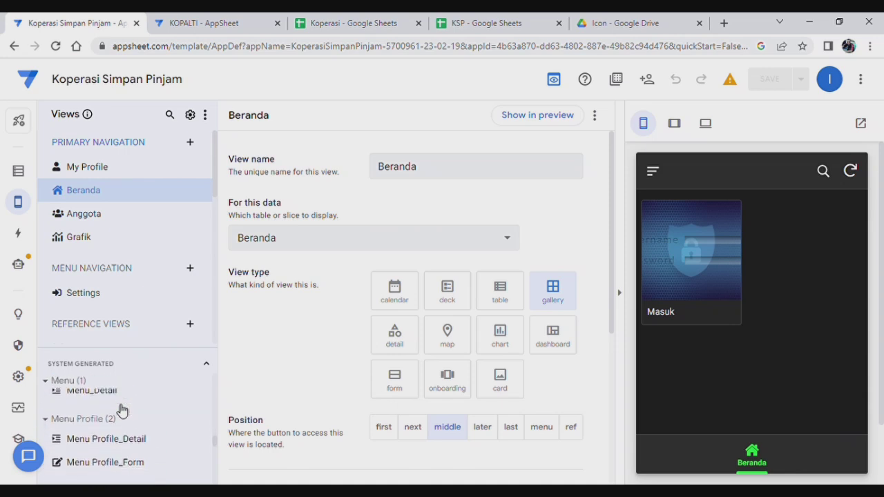
scroll(121, 411, down, 2)
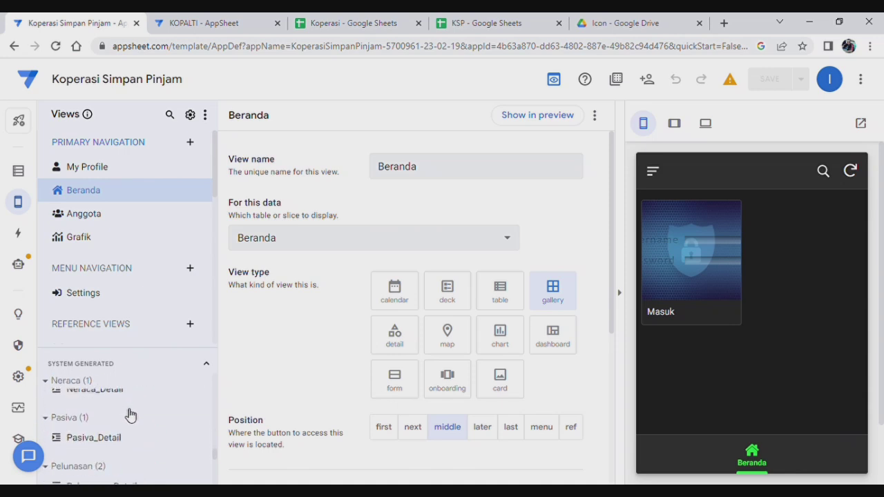
scroll(131, 415, up, 1)
scroll(131, 415, down, 2)
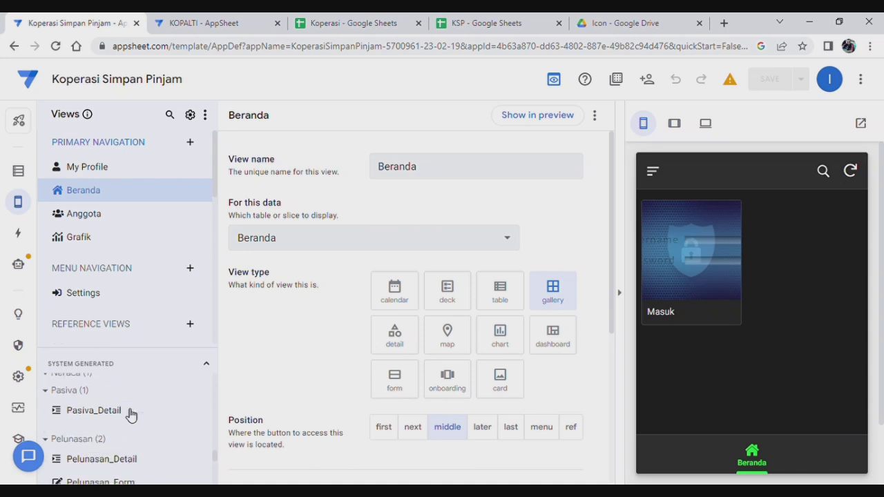
scroll(132, 415, up, 4)
scroll(132, 415, up, 1)
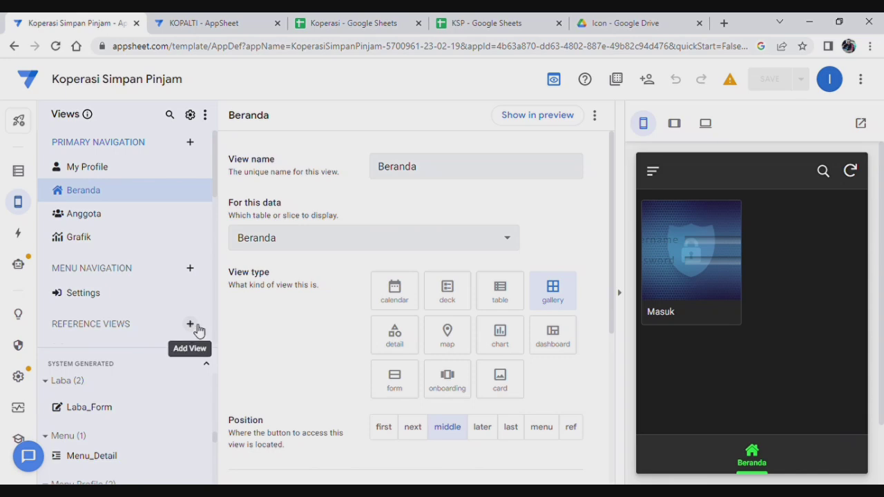
Create a reference view named Activa that shows the Activa table as a table view.
click(190, 325)
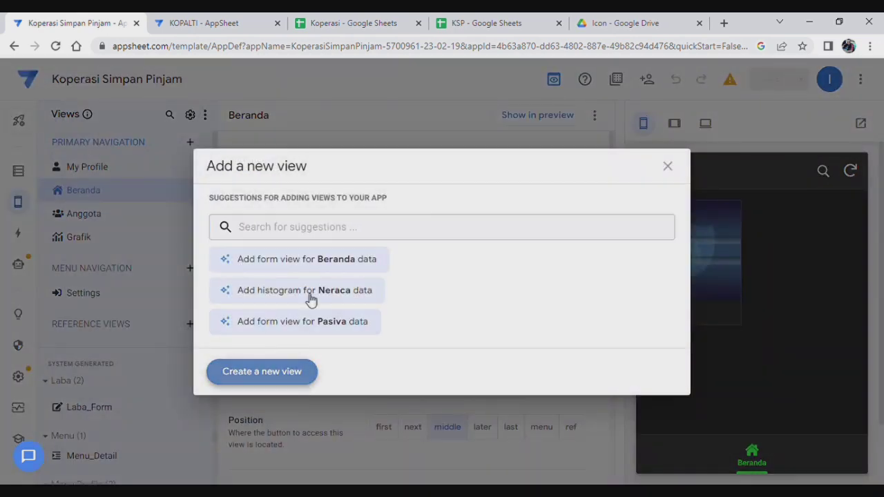
click(290, 369)
drag(478, 174, 298, 155)
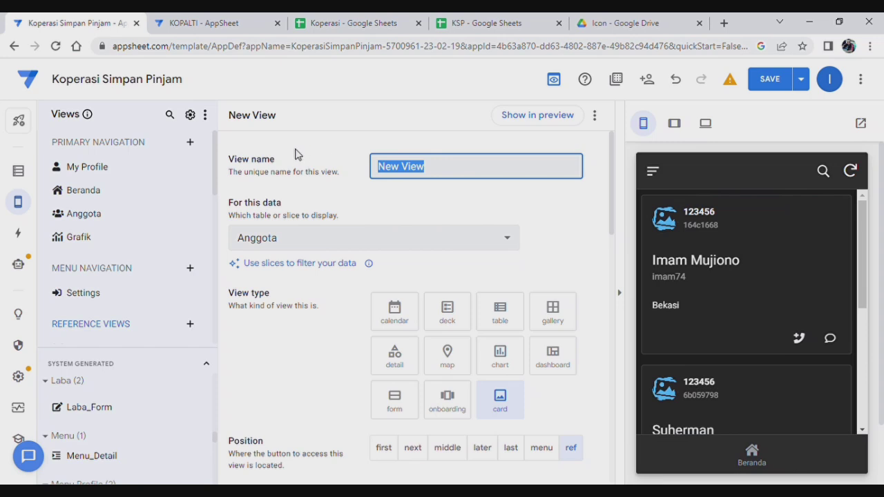
text(AQ)
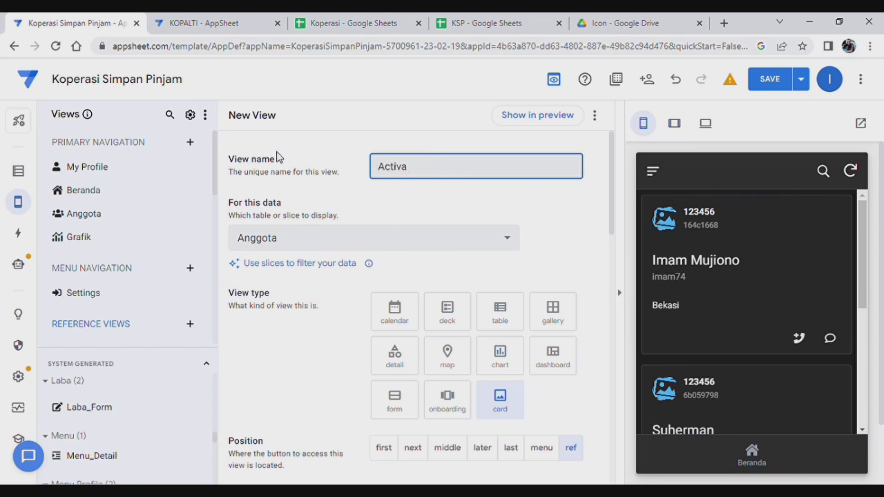
click(363, 239)
scroll(379, 247, down, 4)
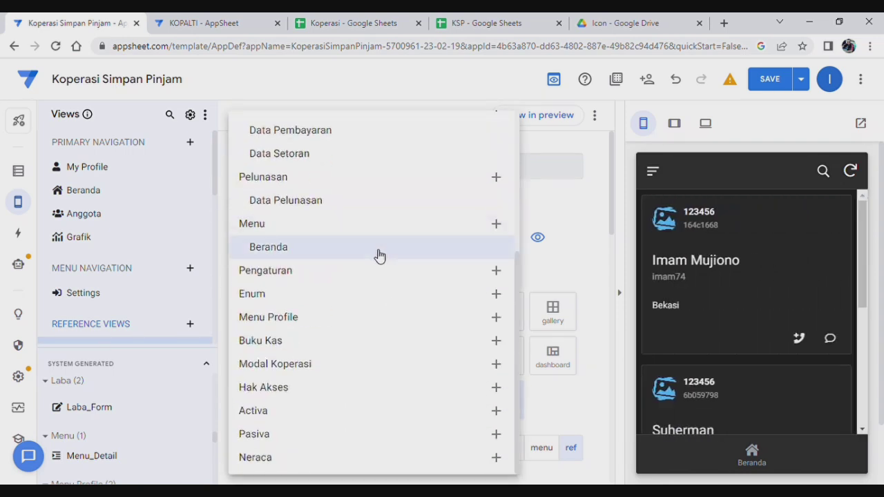
click(282, 410)
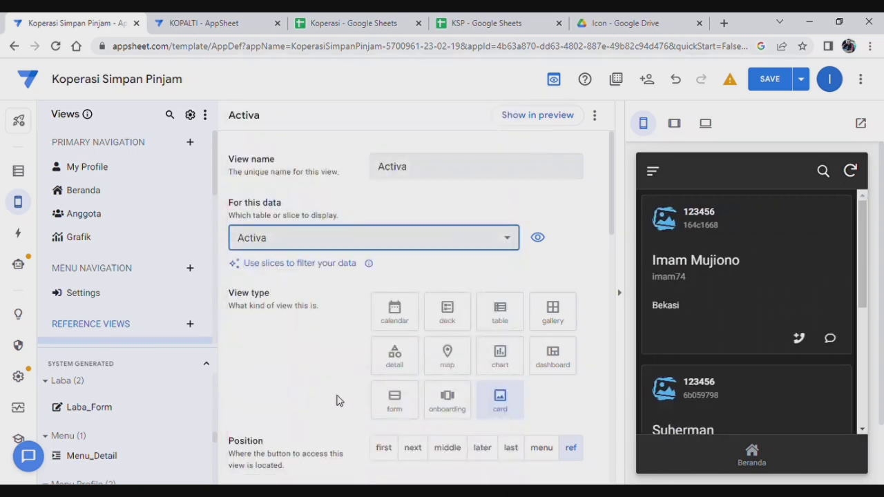
click(508, 321)
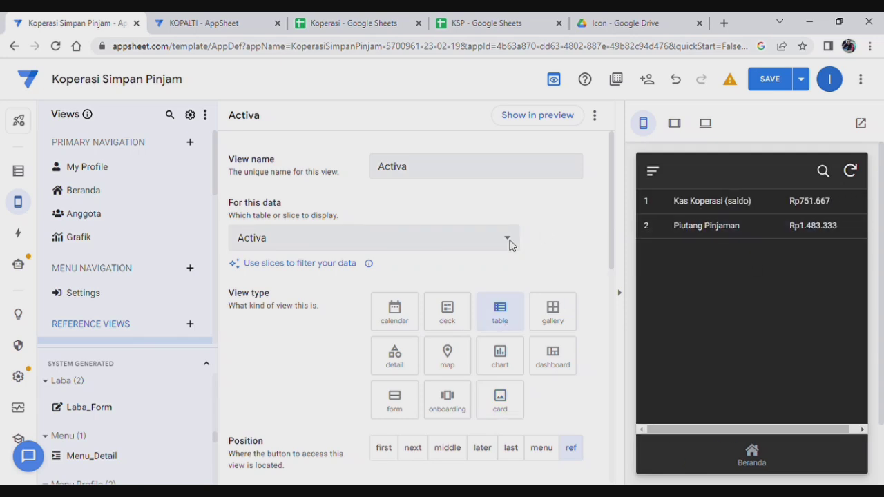
Set the Activa view's column order to Uraian then Jumlah Activa.
scroll(381, 314, down, 5)
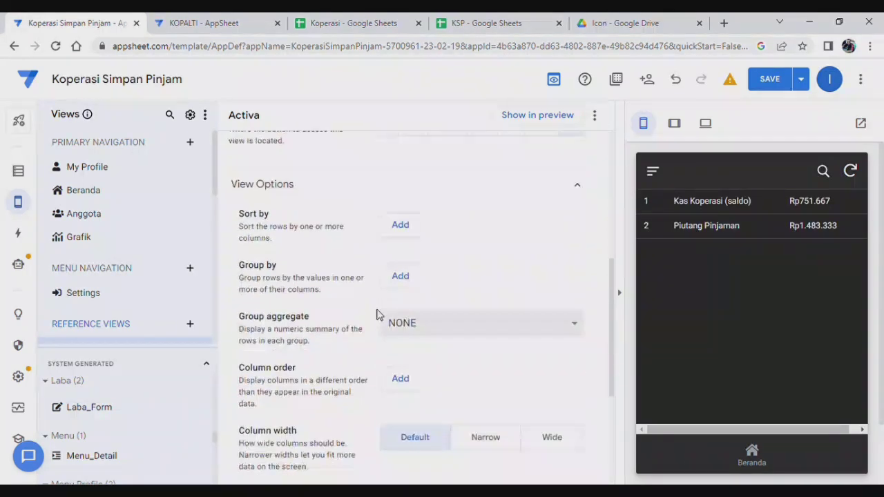
scroll(442, 325, down, 1)
click(402, 313)
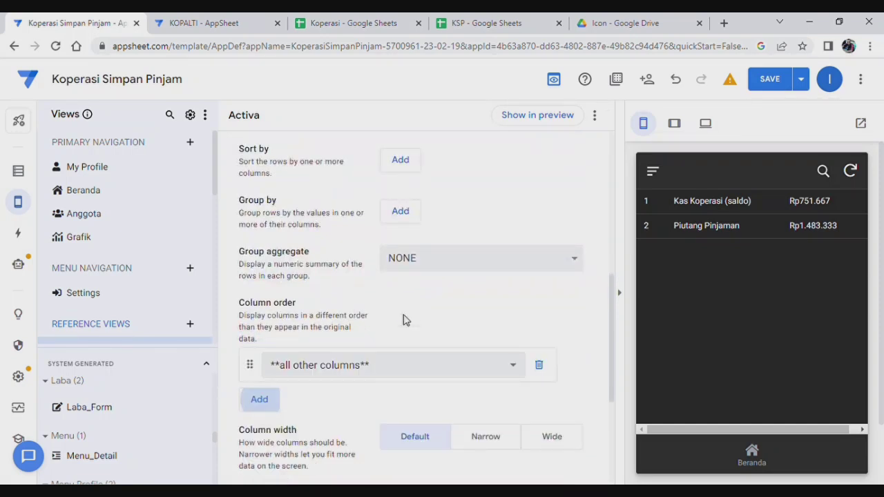
scroll(433, 360, down, 1)
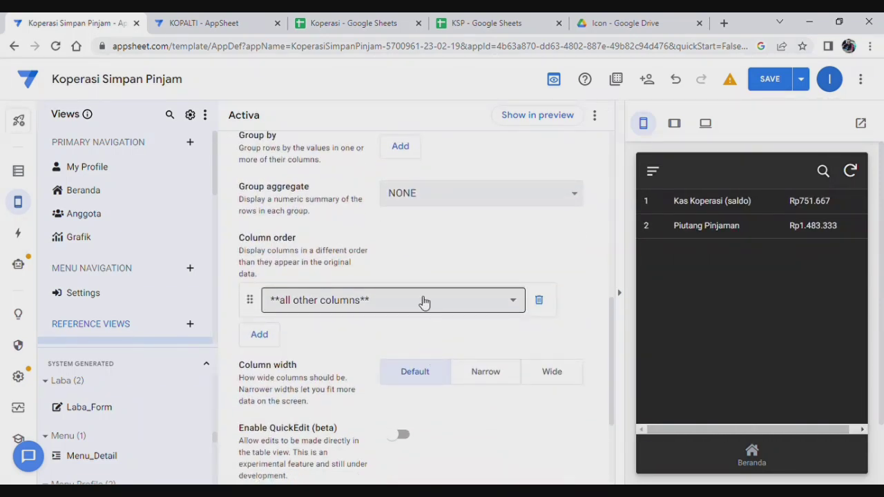
click(419, 302)
click(297, 406)
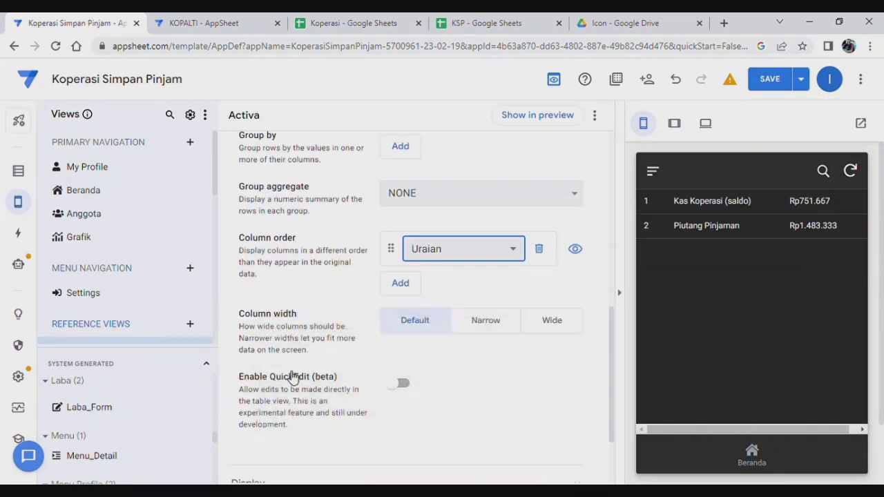
click(405, 295)
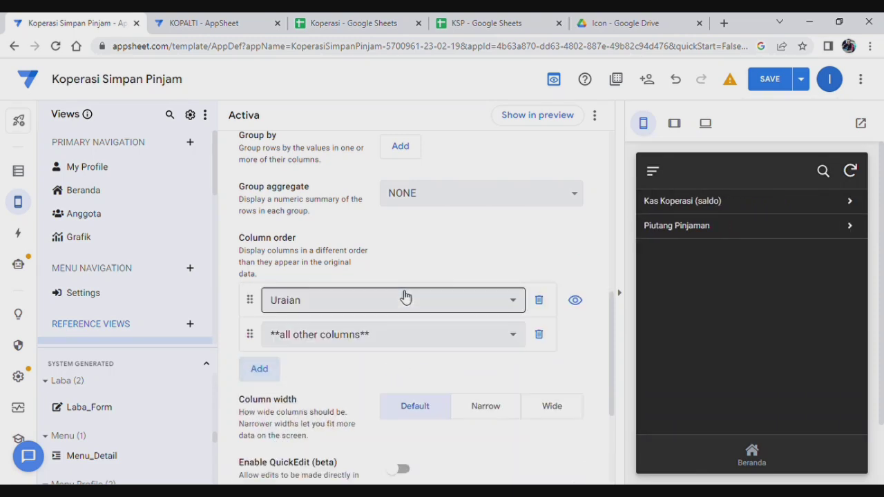
click(365, 336)
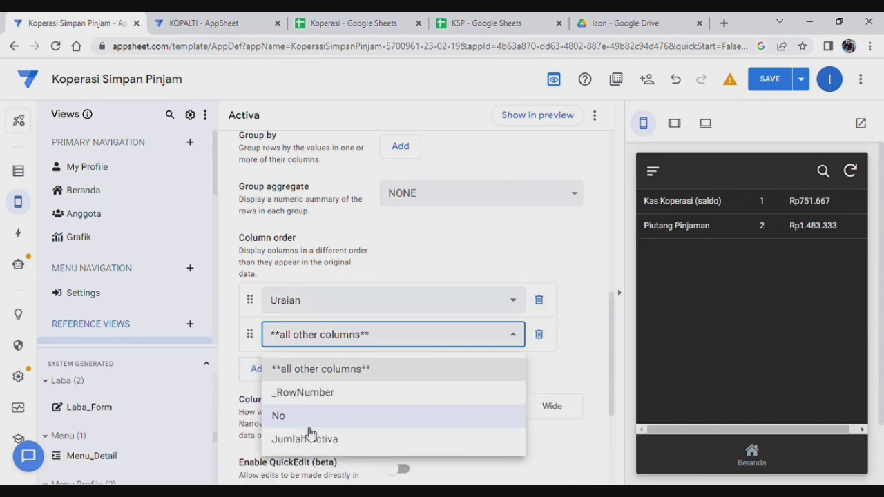
click(311, 439)
Expand the Activa view's Display section to reveal the Icon picker.
scroll(494, 328, down, 2)
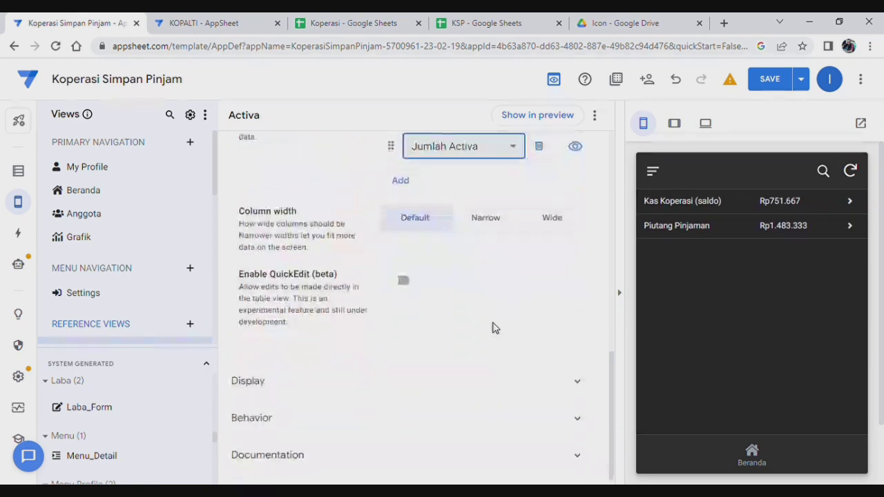
scroll(491, 325, up, 7)
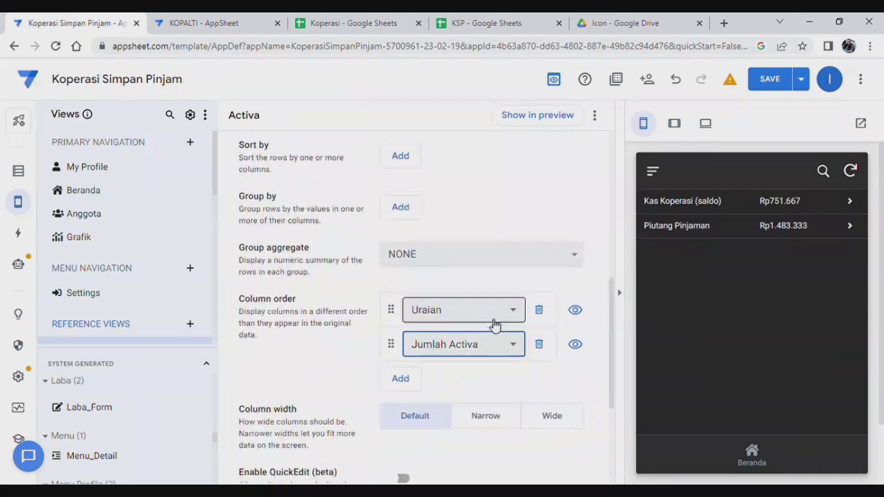
scroll(493, 323, down, 6)
scroll(495, 327, down, 1)
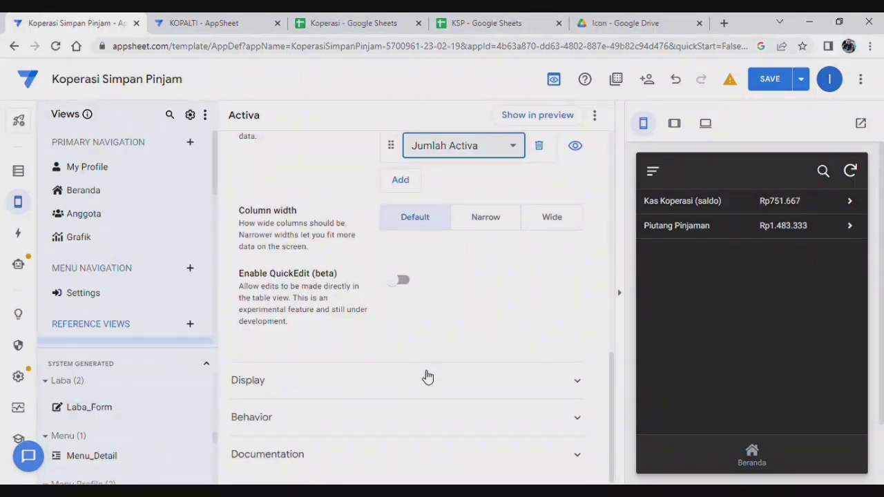
click(419, 391)
scroll(477, 351, down, 2)
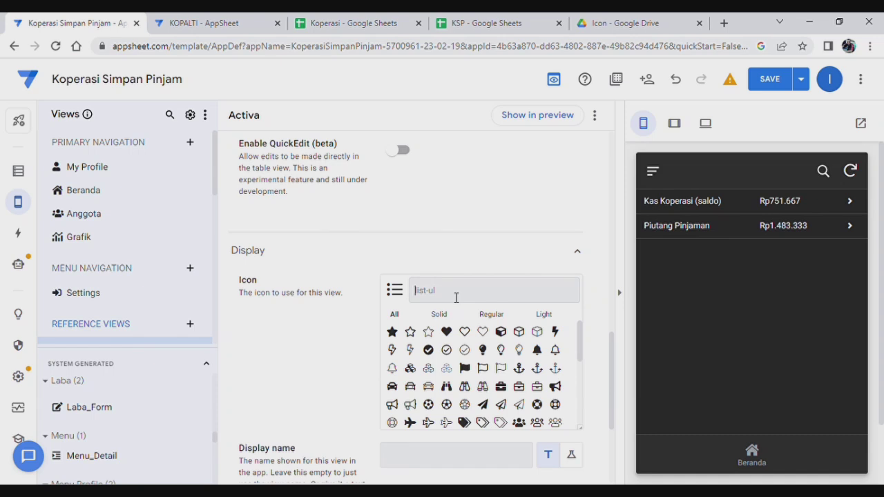
Search icons for 'bala' and give the Activa view the balance-scale icon.
text(bala)
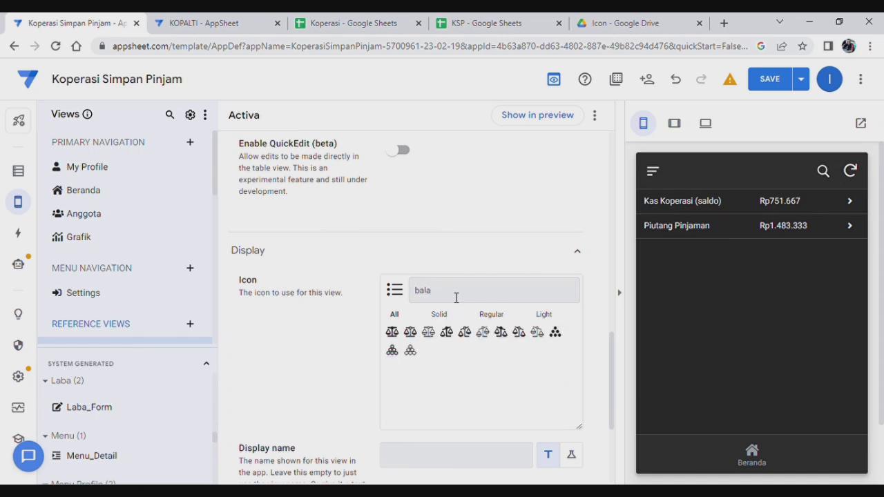
click(392, 332)
scroll(401, 270, up, 15)
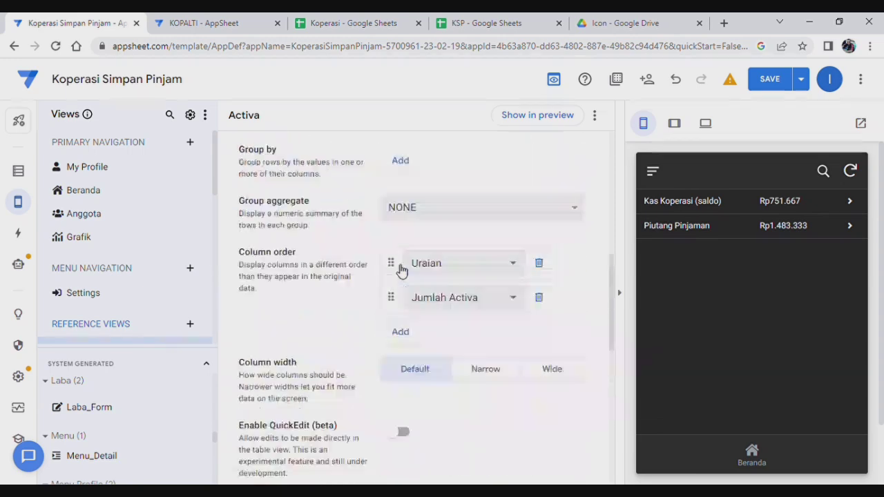
scroll(114, 310, down, 2)
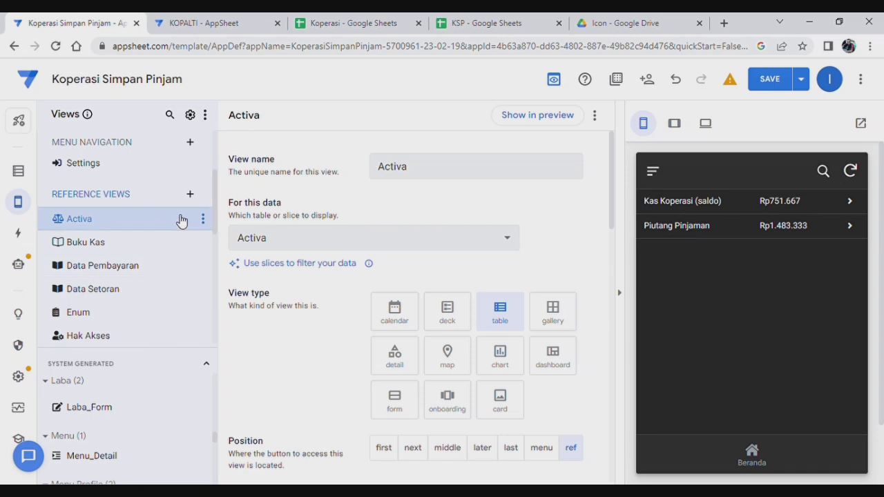
Add a new reference view named Pasiva showing the Pasiva table as a table view.
click(191, 197)
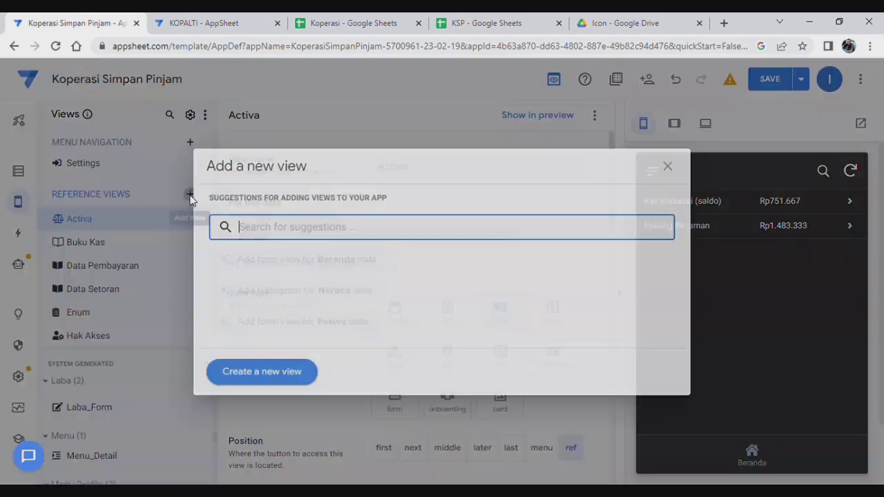
click(260, 373)
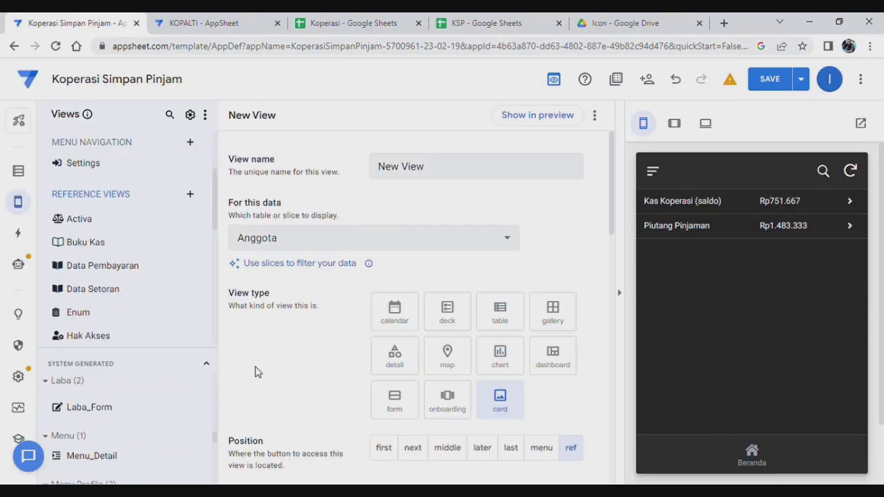
triple_click(445, 177)
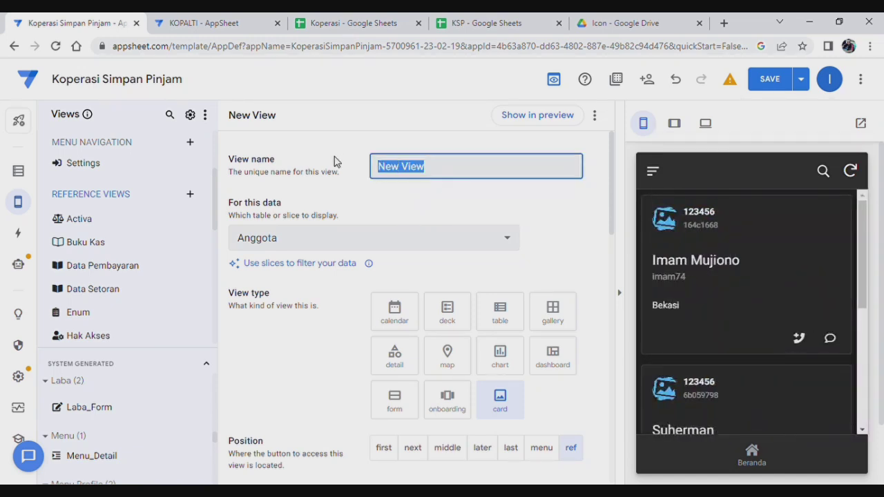
text(Pasiva)
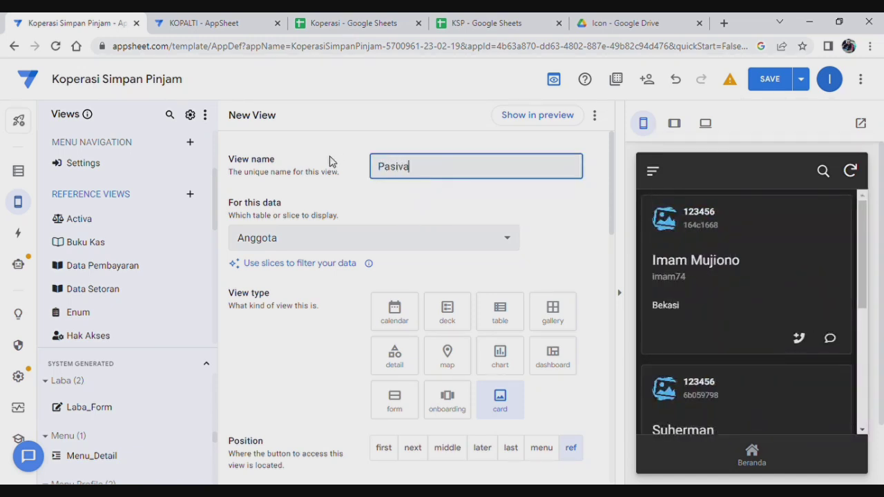
click(362, 238)
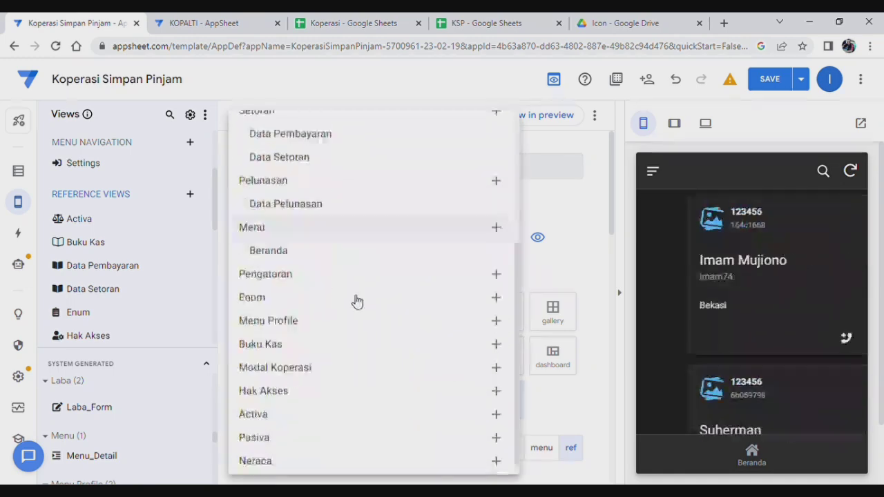
scroll(311, 387, down, 1)
click(272, 435)
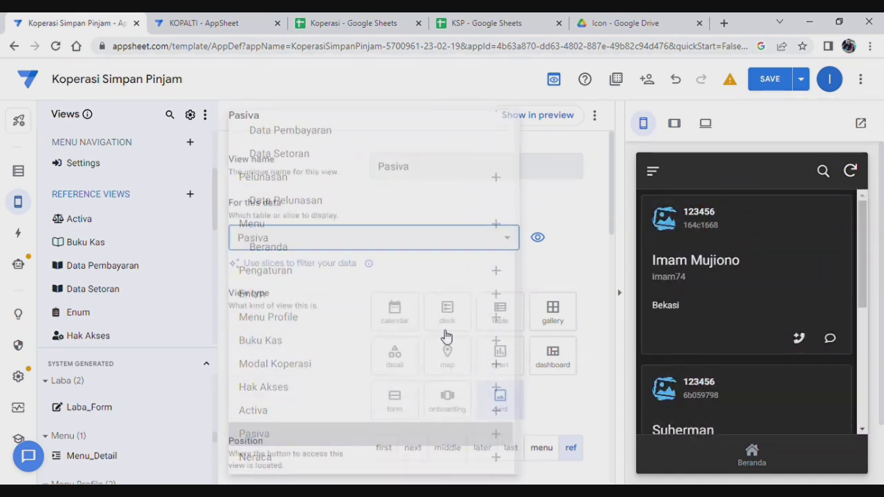
click(510, 312)
scroll(461, 295, down, 4)
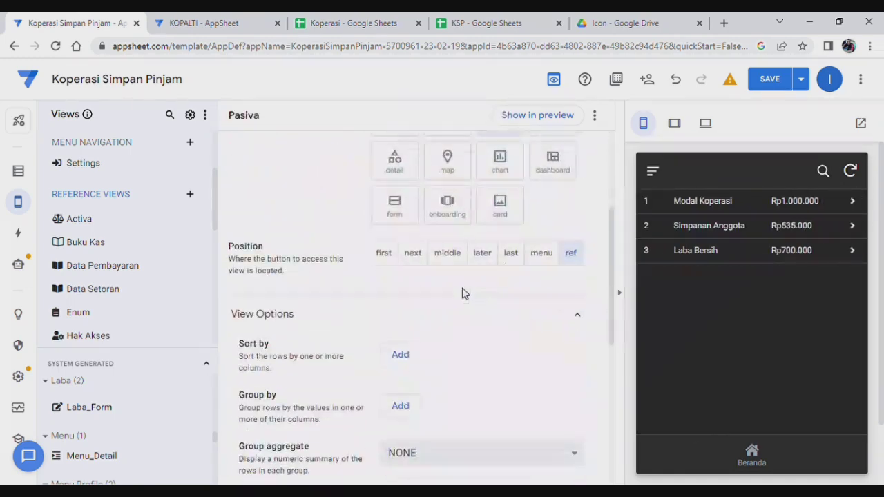
scroll(387, 290, down, 1)
Add Uraian then Jumlah Pasiva as the Pasiva view's column order entries.
click(400, 315)
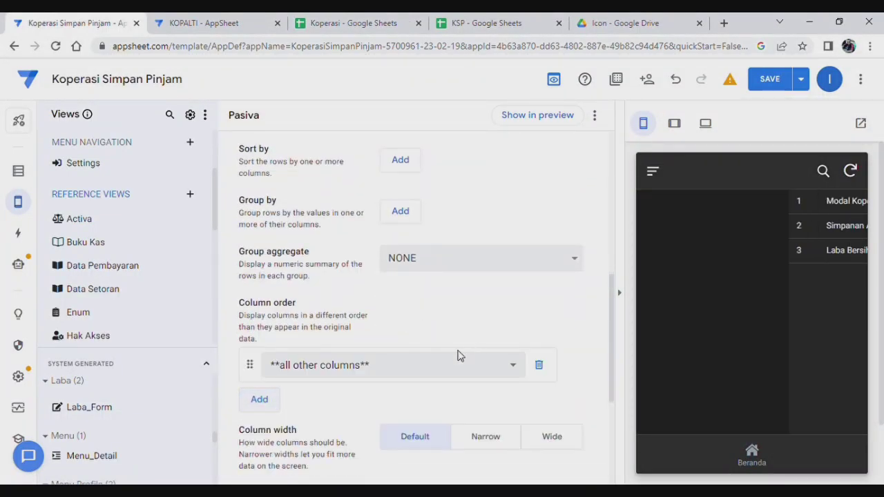
click(432, 367)
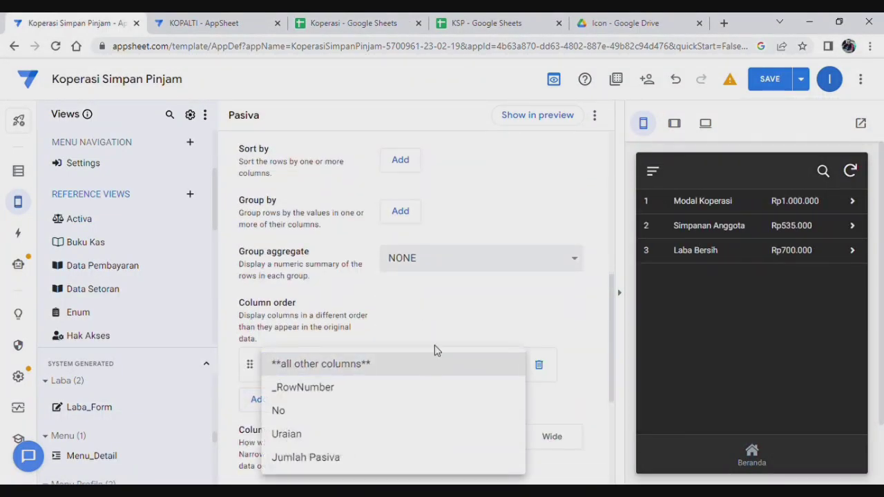
click(296, 433)
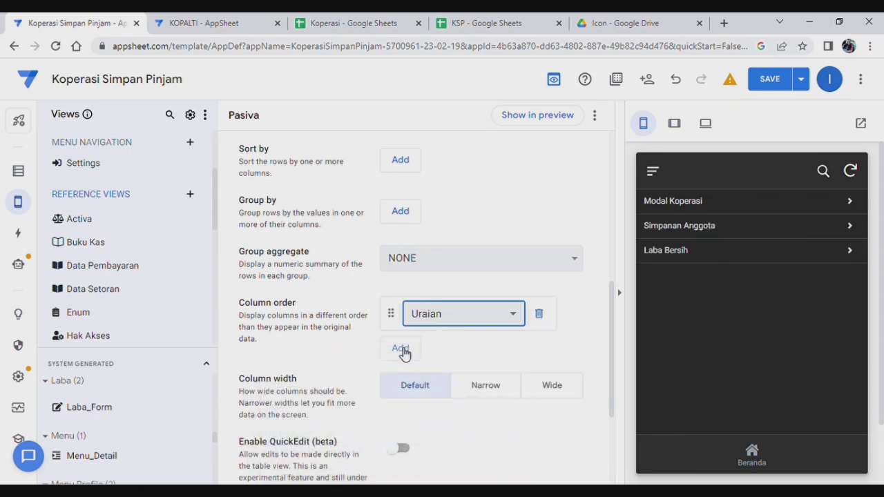
click(407, 348)
click(406, 401)
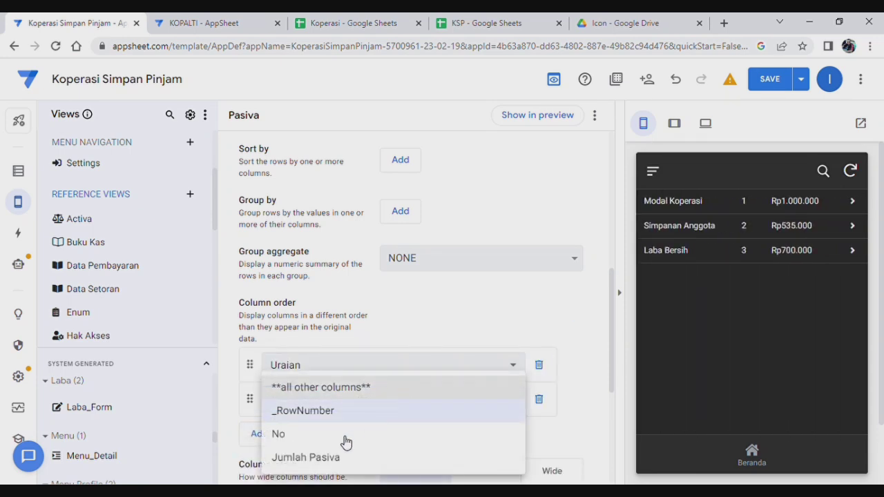
click(347, 460)
scroll(504, 324, down, 3)
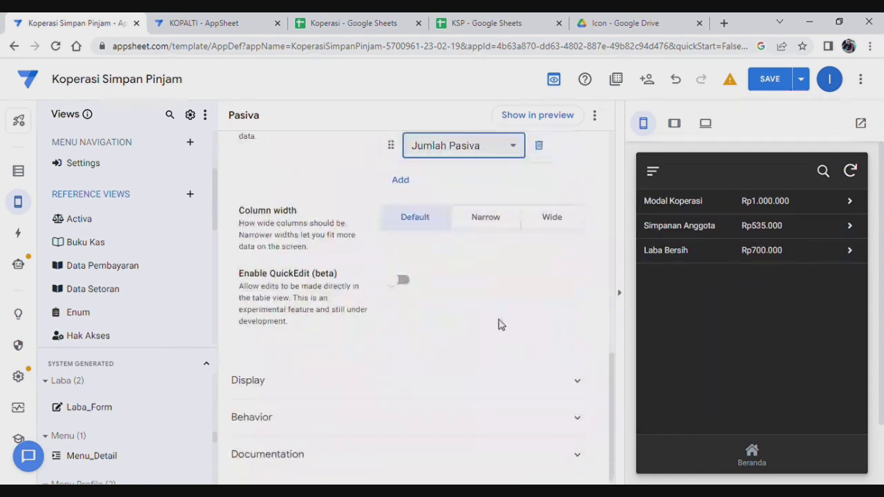
Search icons for 'bala' and assign the balance-scale icon to the Pasiva view.
click(367, 386)
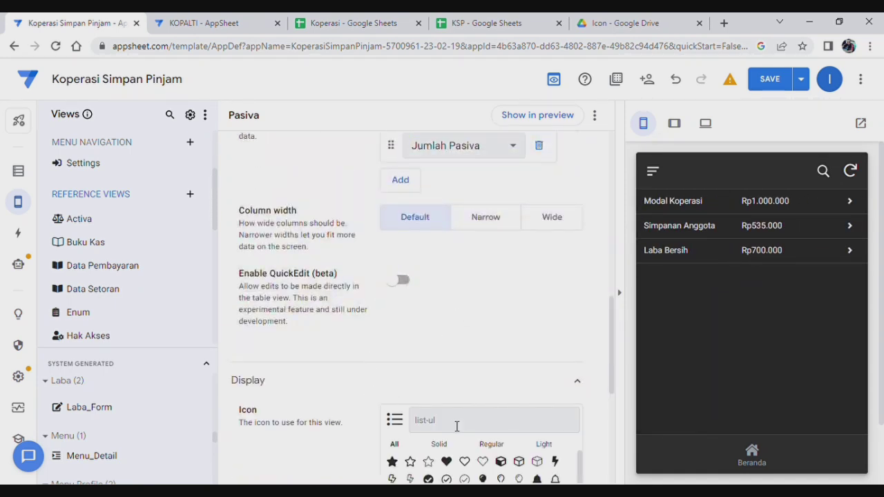
text(bala)
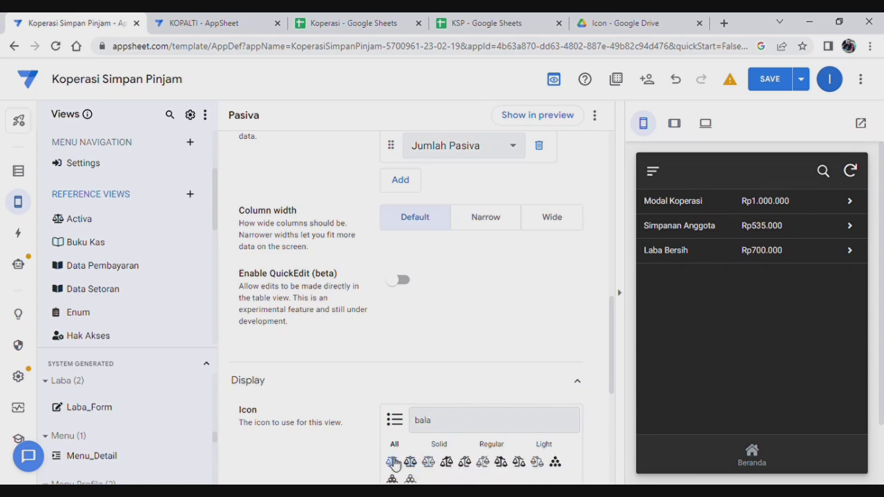
click(394, 462)
scroll(474, 339, down, 5)
scroll(482, 338, up, 15)
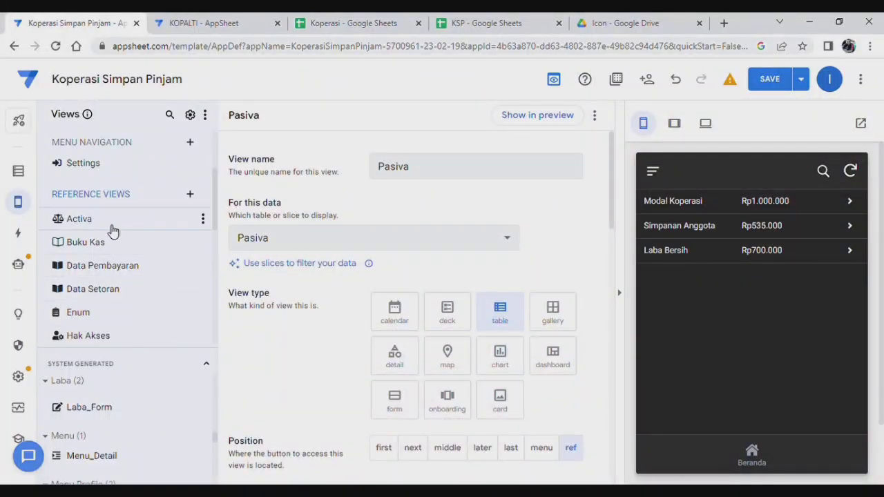
click(190, 195)
Create a new table view named Neraca based on the Neraca table.
click(261, 374)
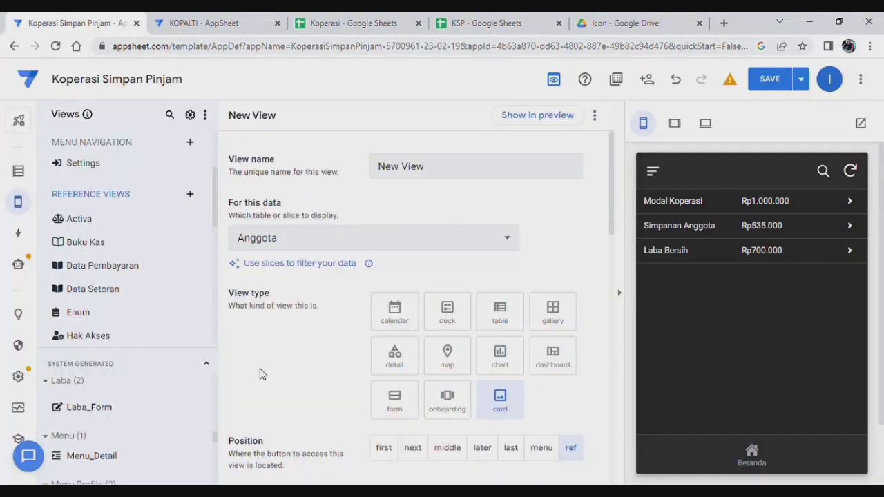
drag(436, 166, 338, 164)
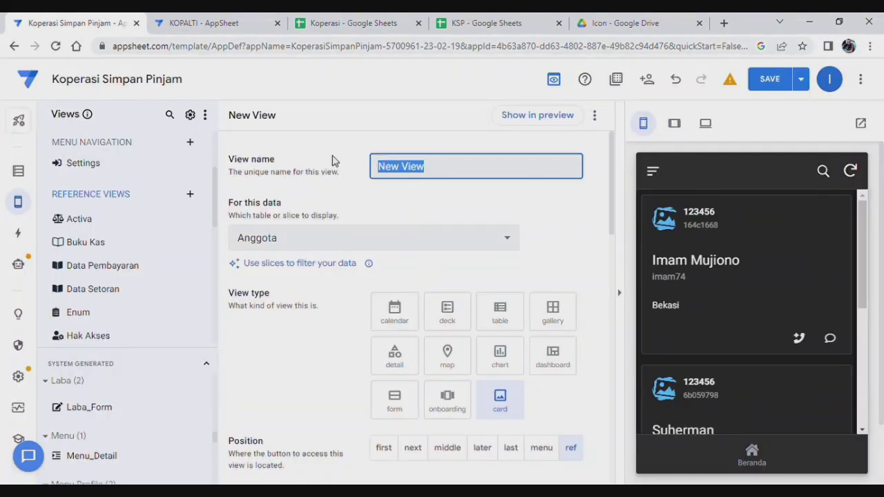
text(Neraca)
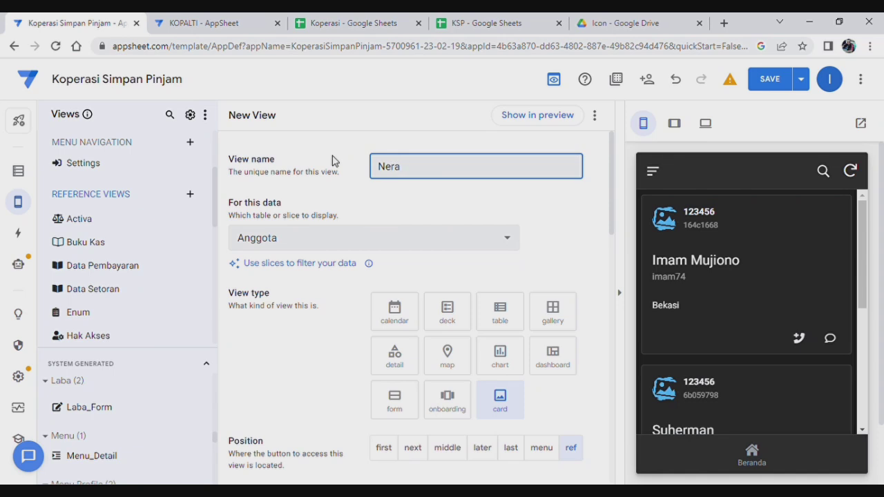
click(381, 237)
scroll(396, 267, down, 3)
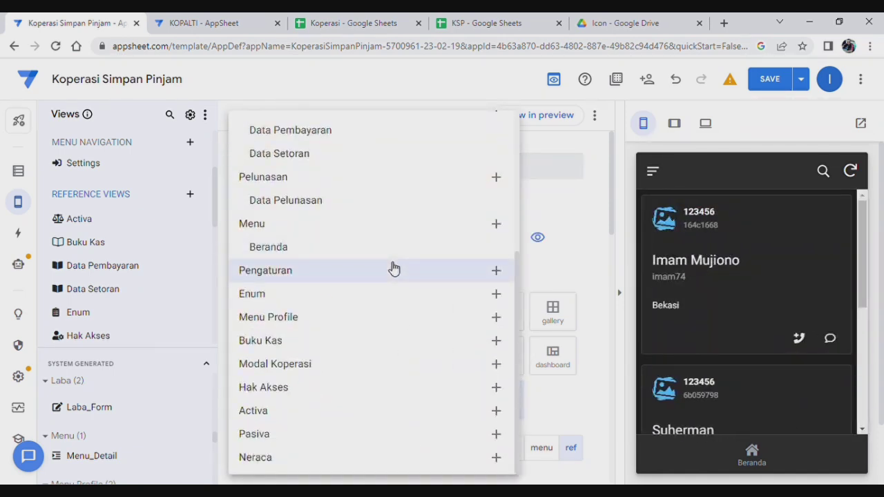
click(282, 459)
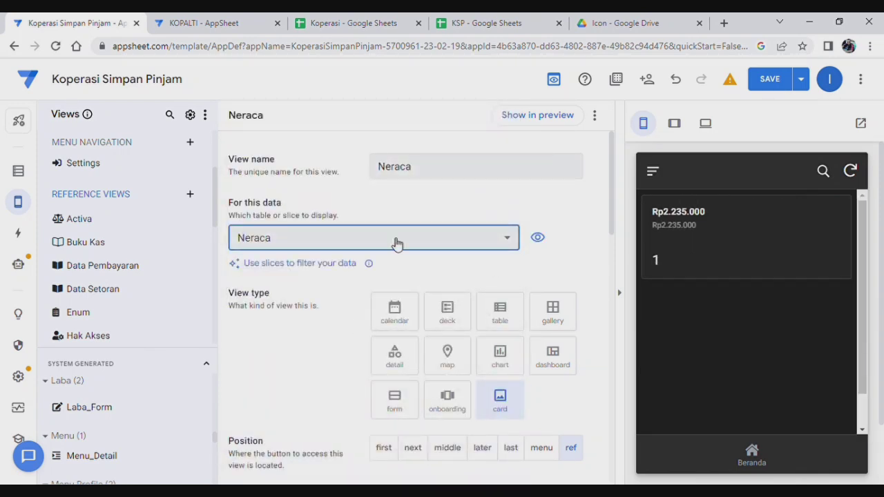
scroll(385, 242, down, 1)
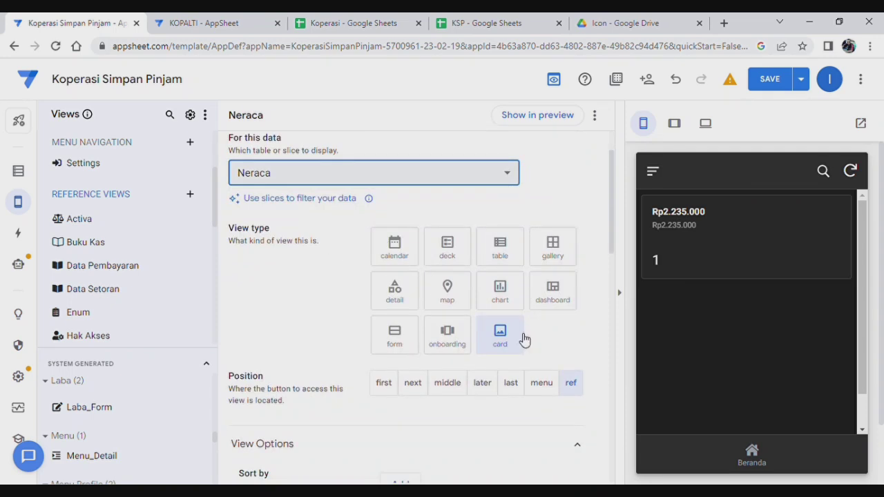
click(510, 247)
scroll(336, 306, down, 4)
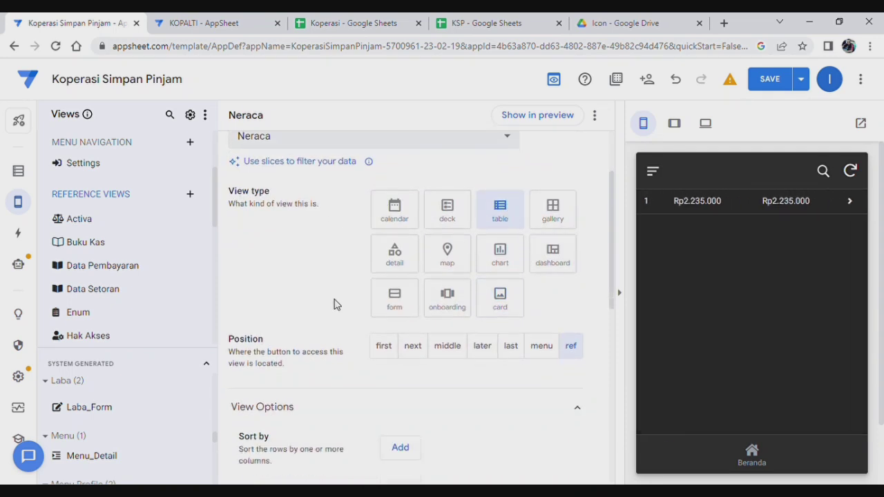
scroll(442, 330, down, 1)
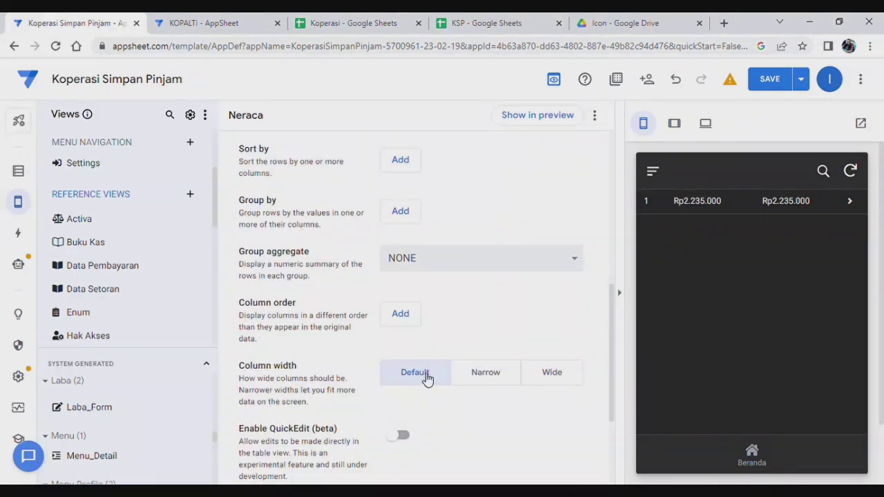
Set the Neraca view's column order to Activa then Pasiva.
click(403, 315)
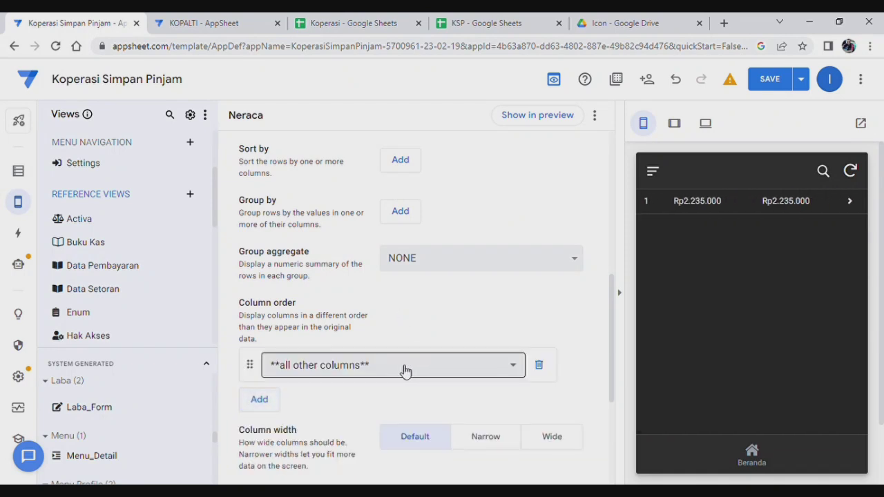
click(406, 371)
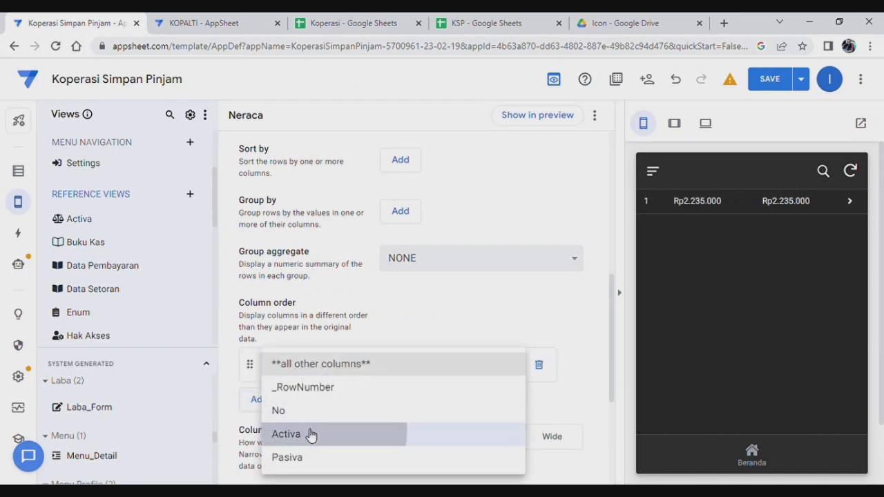
click(311, 435)
click(417, 356)
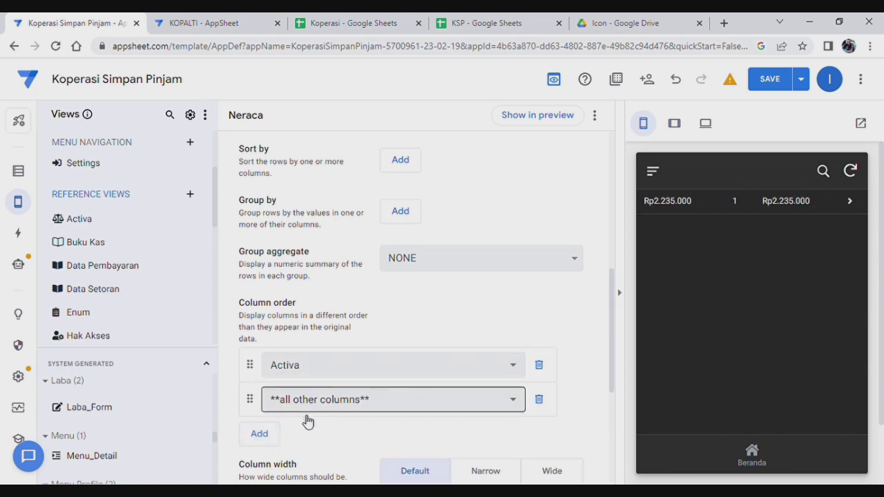
click(314, 406)
click(290, 458)
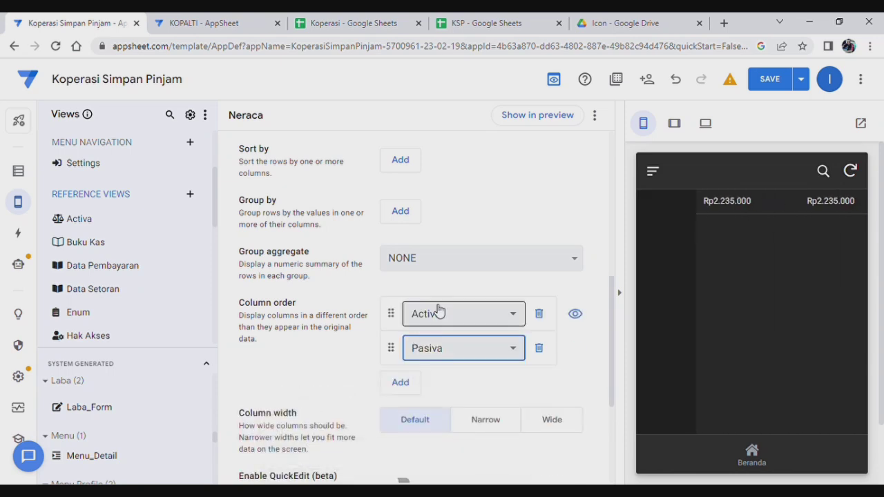
scroll(435, 325, down, 3)
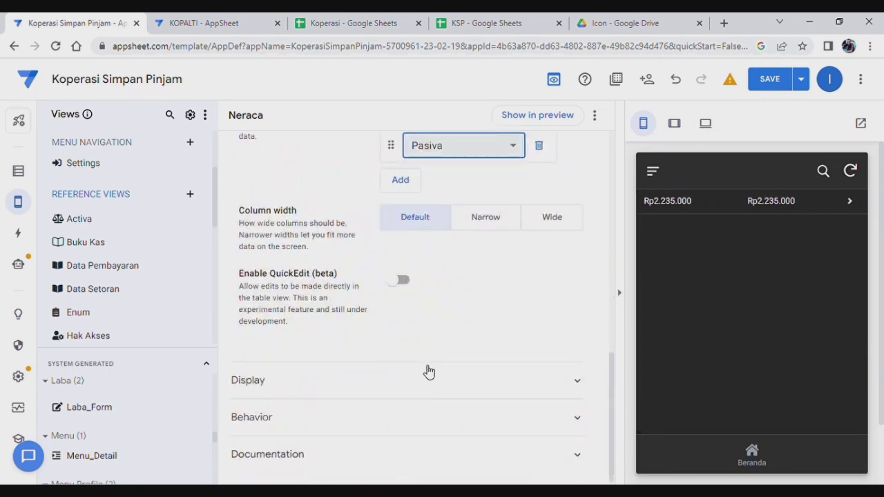
Search icons for 'bal' and give the Neraca view the balance-scale icon.
click(423, 380)
click(432, 418)
text(bala)
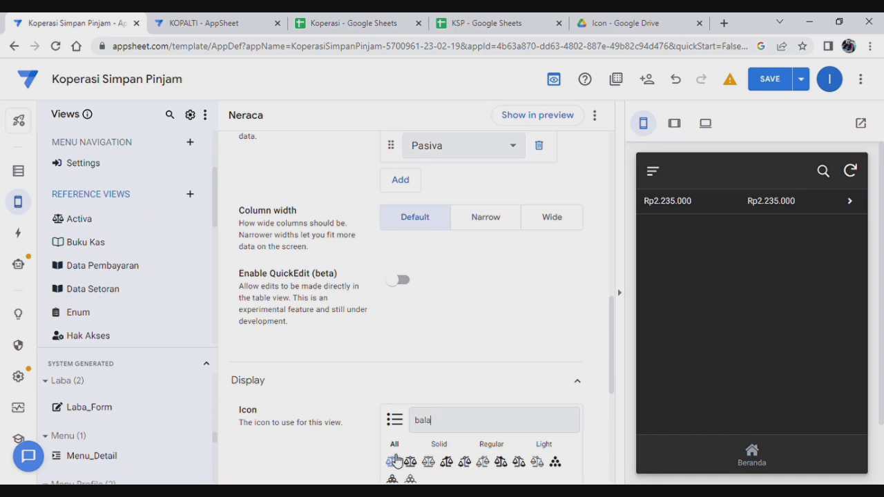
click(395, 461)
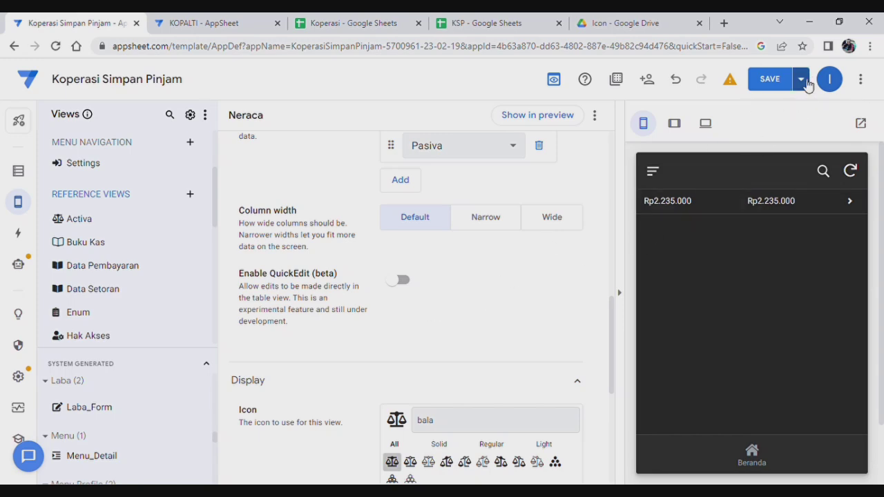
scroll(302, 188, up, 5)
scroll(380, 250, up, 4)
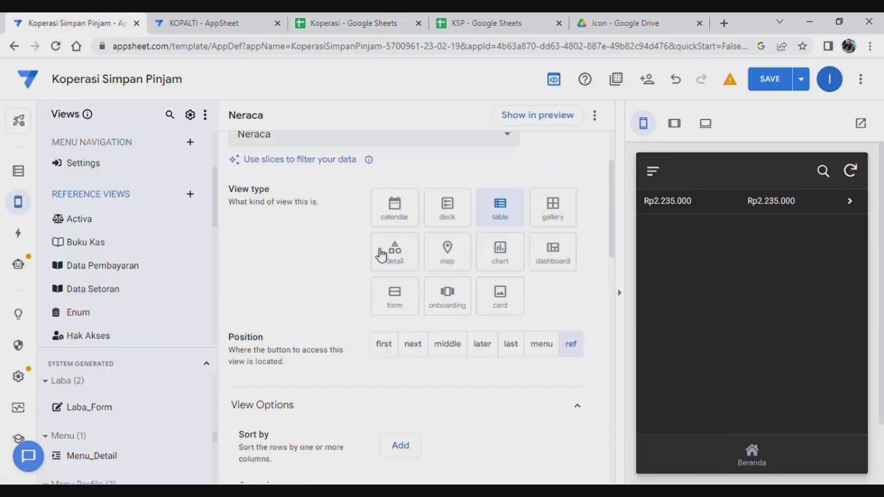
Insert 'Jumlah' before Neraca so the view is named Jumlah Neraca.
drag(384, 169, 407, 150)
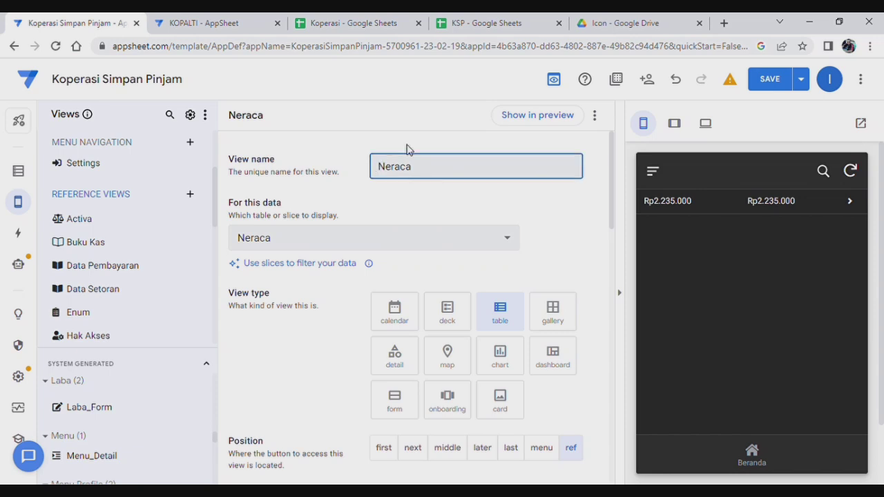
text(Jumlah)
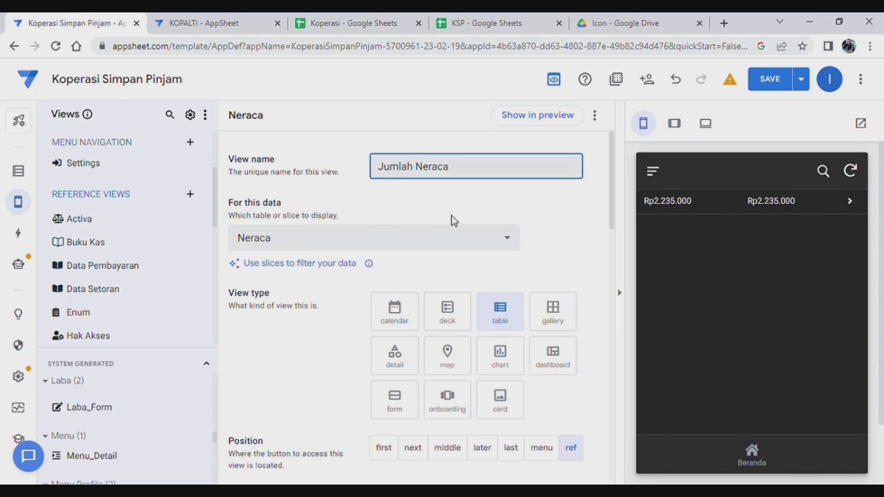
click(480, 214)
scroll(453, 290, down, 7)
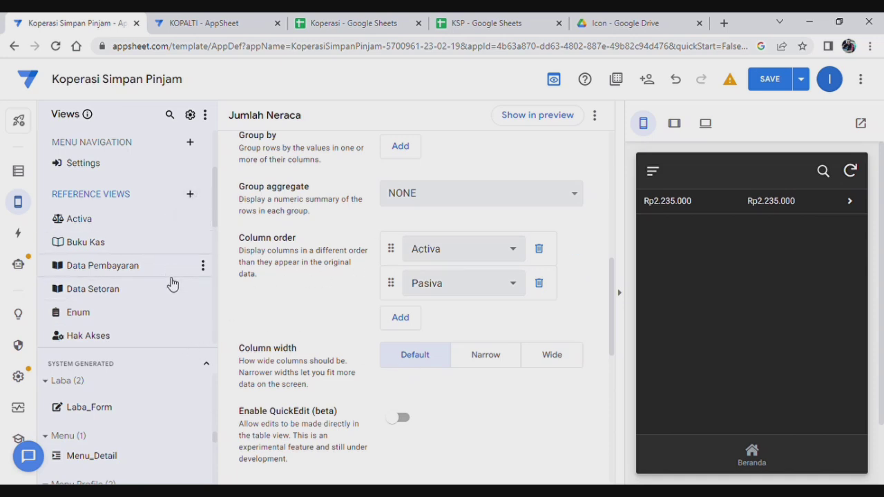
Add a new reference view named Neraca with the dashboard view type.
click(191, 196)
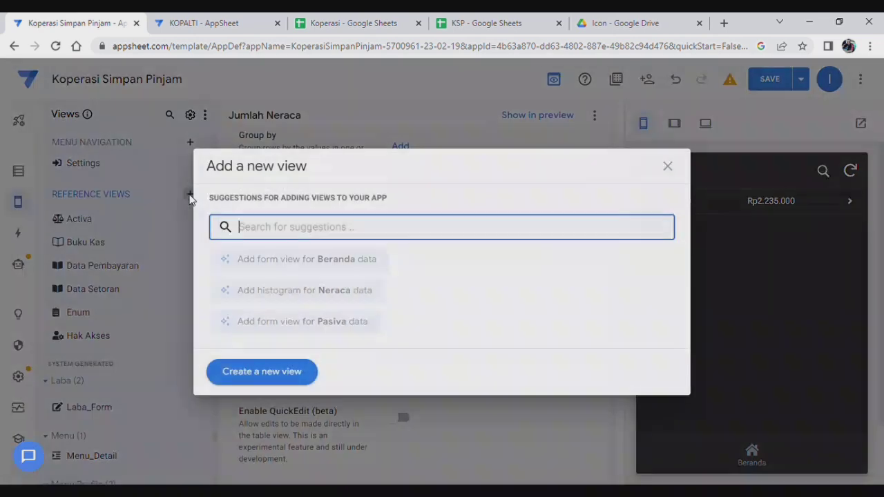
click(266, 373)
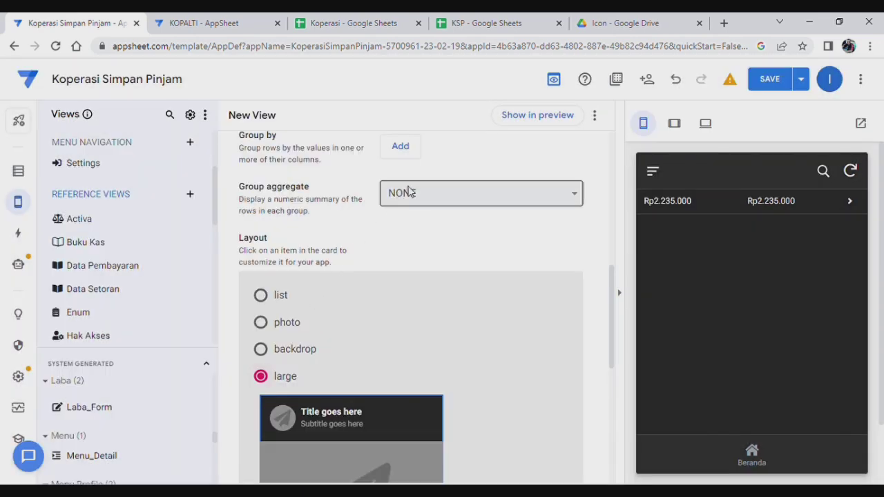
scroll(462, 275, up, 7)
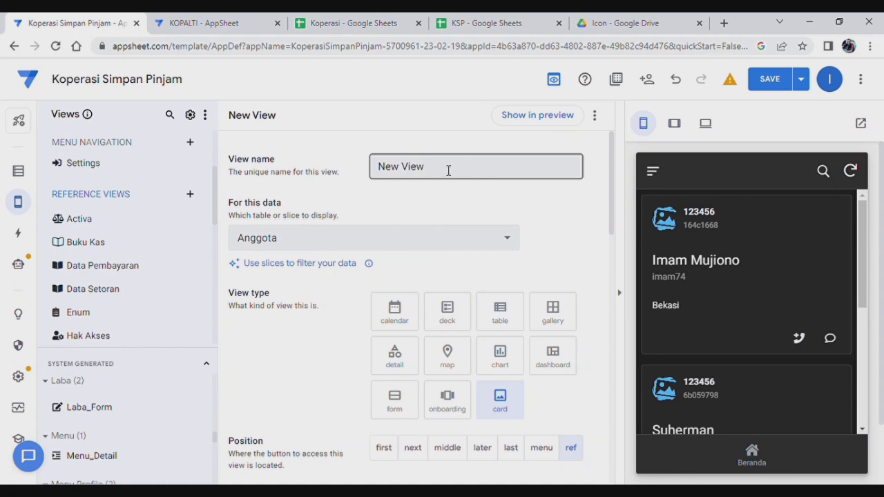
drag(449, 172, 298, 168)
text(Neraca)
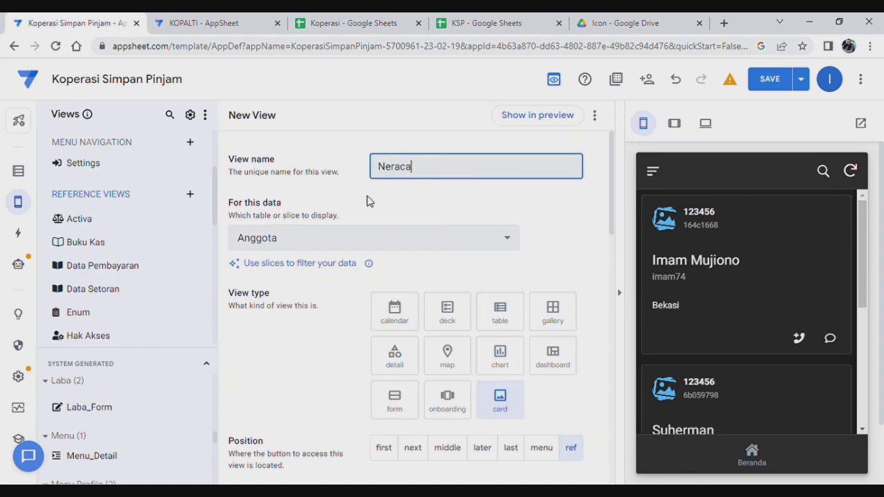
click(429, 242)
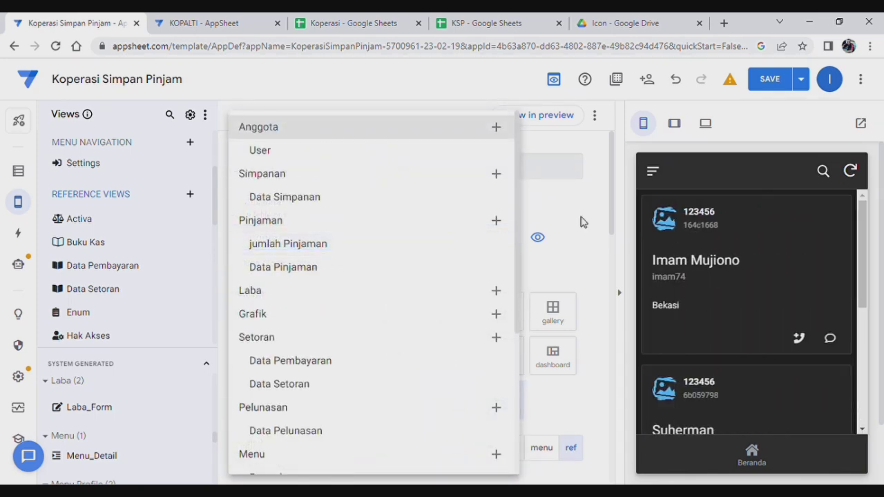
click(581, 222)
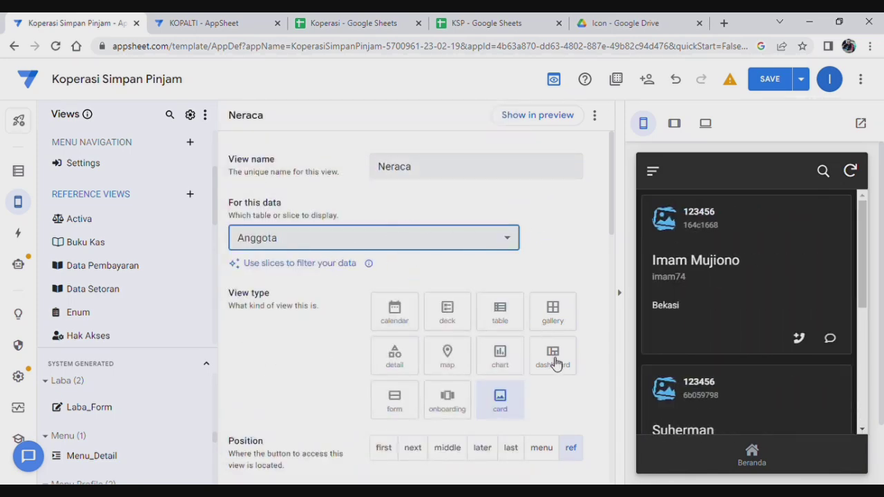
click(556, 364)
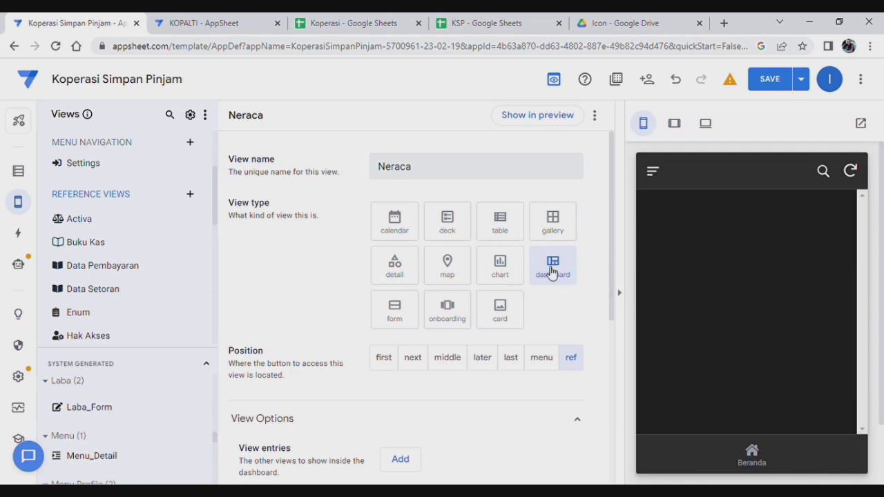
Add Activa, Pasiva and Jumlah Neraca as the dashboard's three view entries.
scroll(468, 302, down, 3)
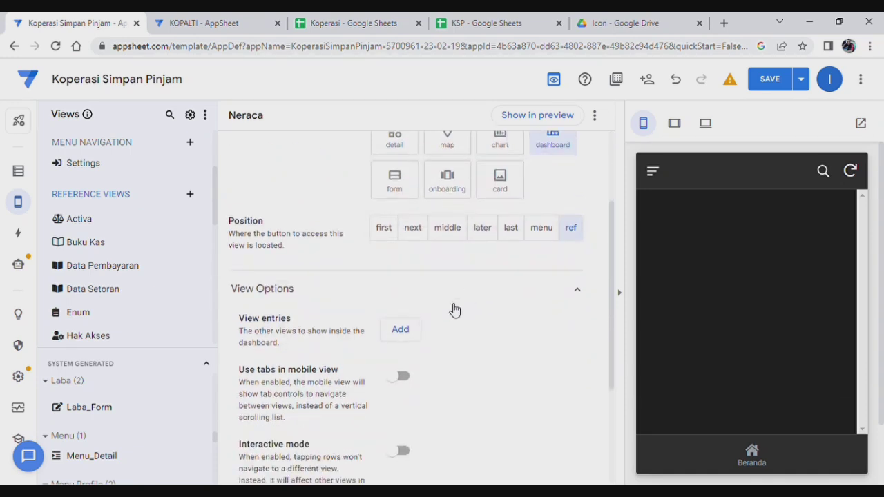
click(400, 331)
scroll(465, 300, down, 3)
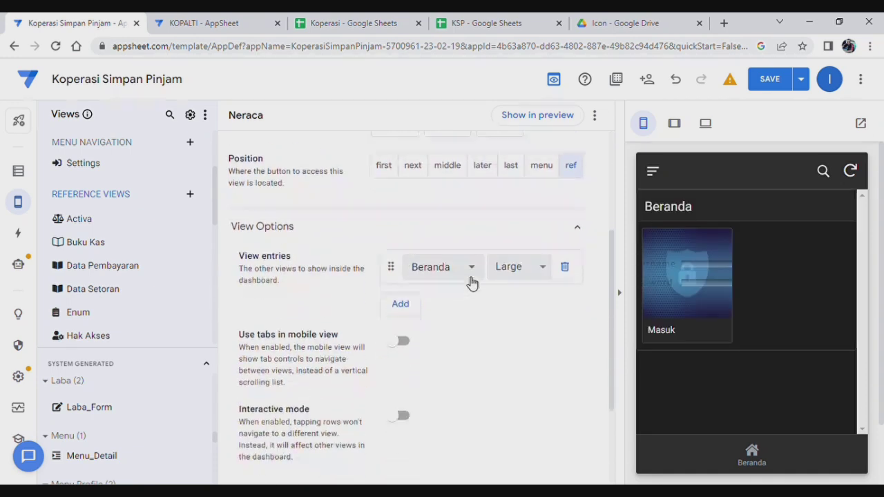
click(444, 200)
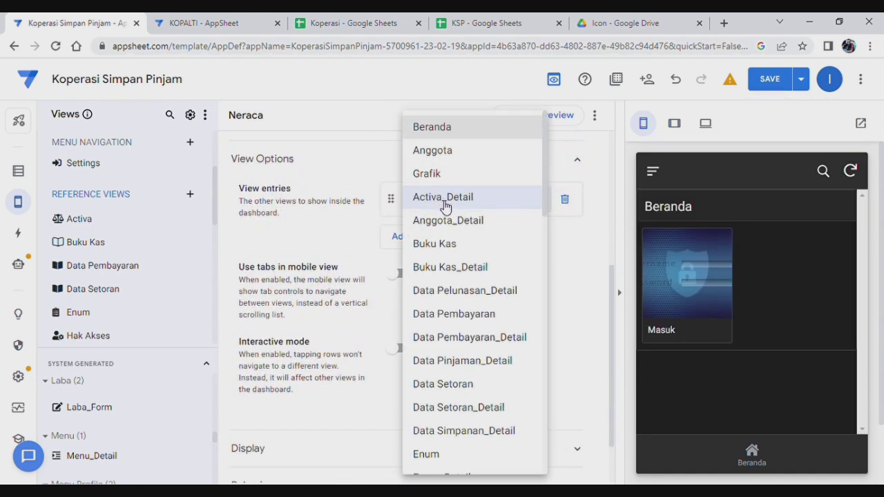
scroll(452, 289, down, 4)
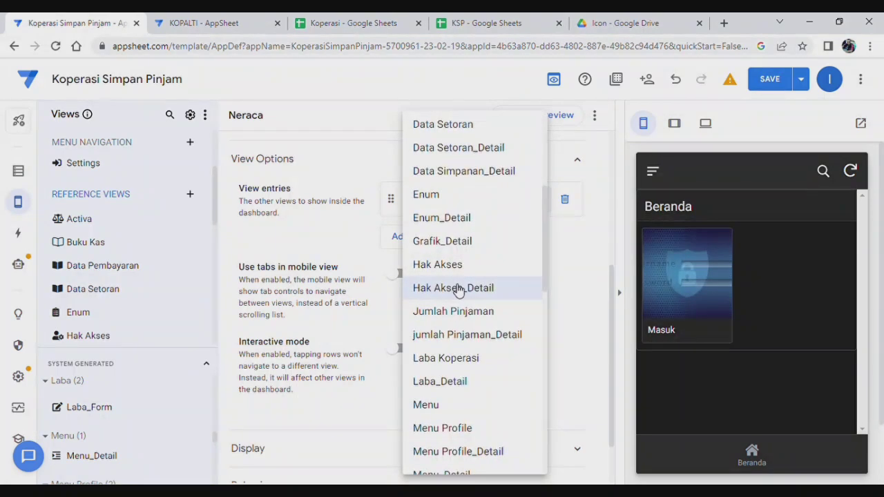
scroll(458, 290, down, 4)
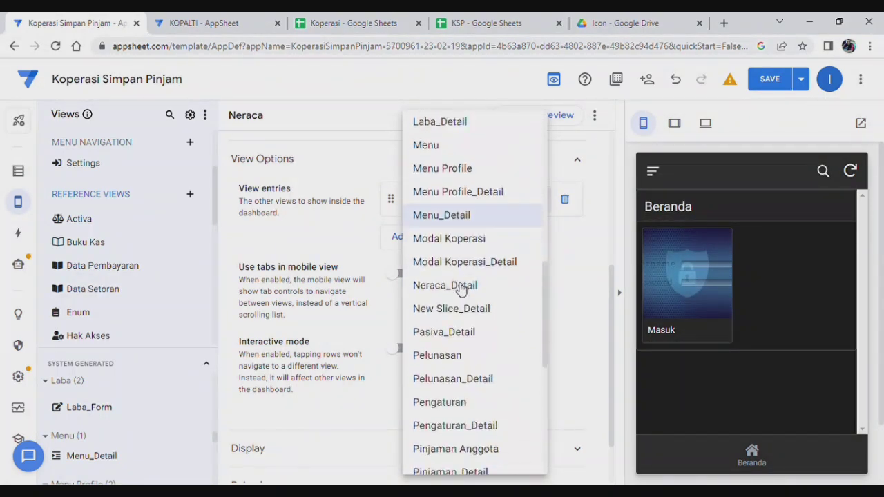
scroll(462, 289, down, 5)
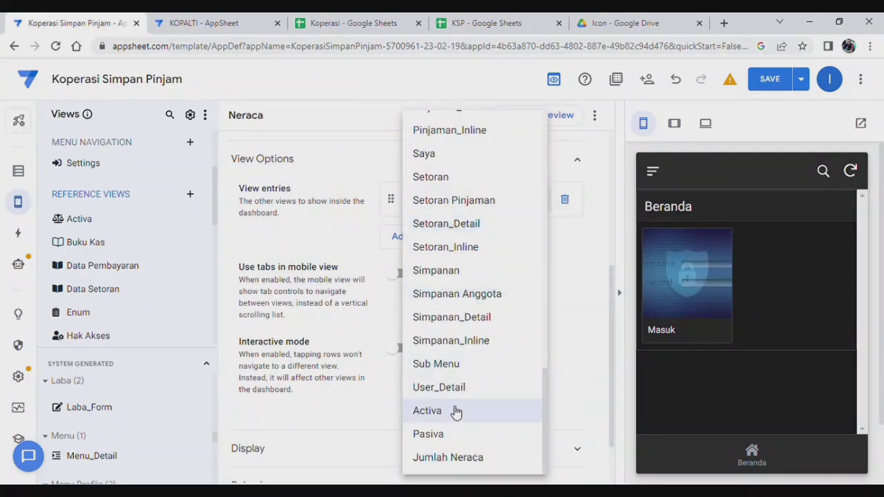
click(456, 411)
click(413, 236)
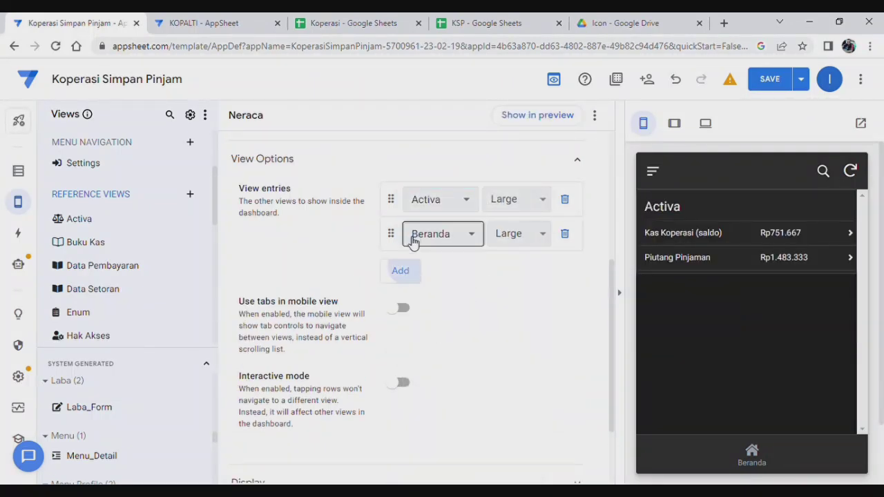
click(466, 238)
scroll(470, 400, down, 12)
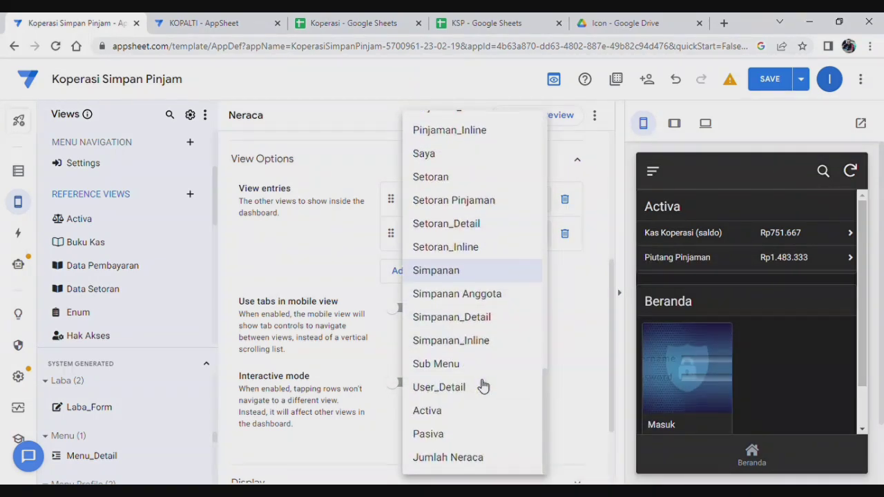
click(437, 435)
click(411, 285)
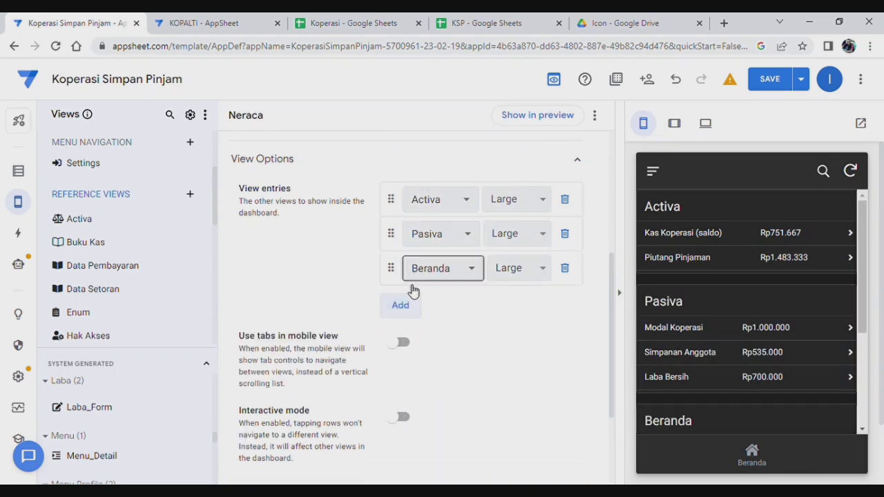
click(447, 268)
scroll(469, 363, down, 10)
scroll(469, 365, down, 6)
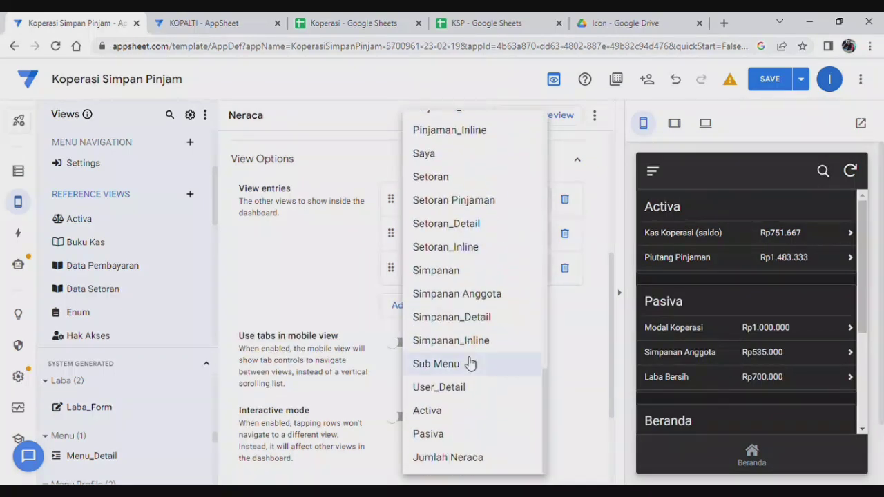
click(470, 454)
scroll(527, 380, down, 6)
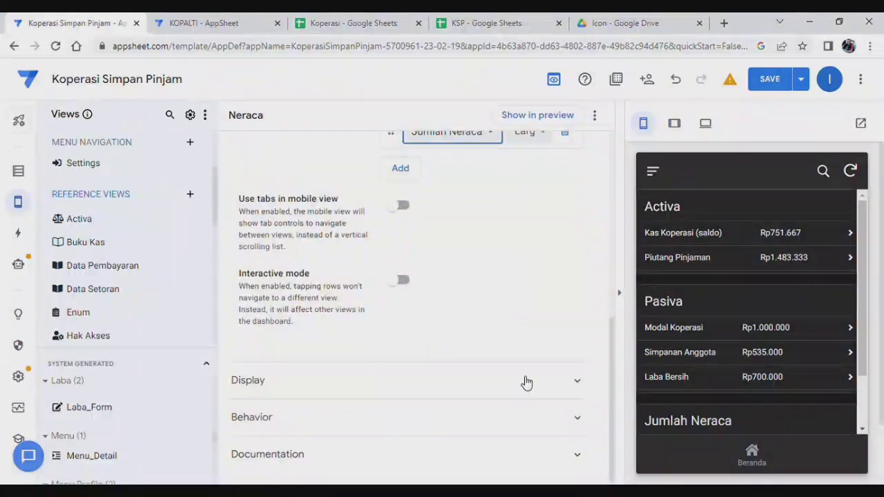
Give the Neraca dashboard the balance-scale icon, found by searching 'bala' in Display.
click(427, 381)
scroll(429, 391, down, 2)
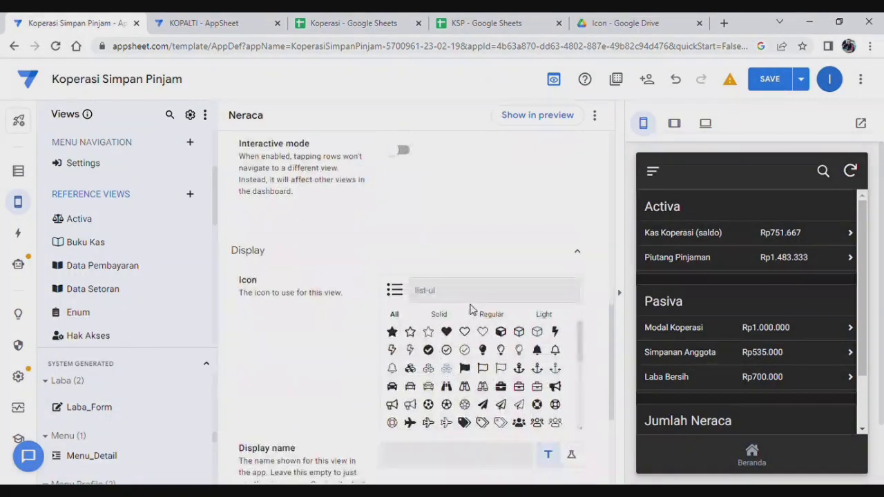
text(ba)
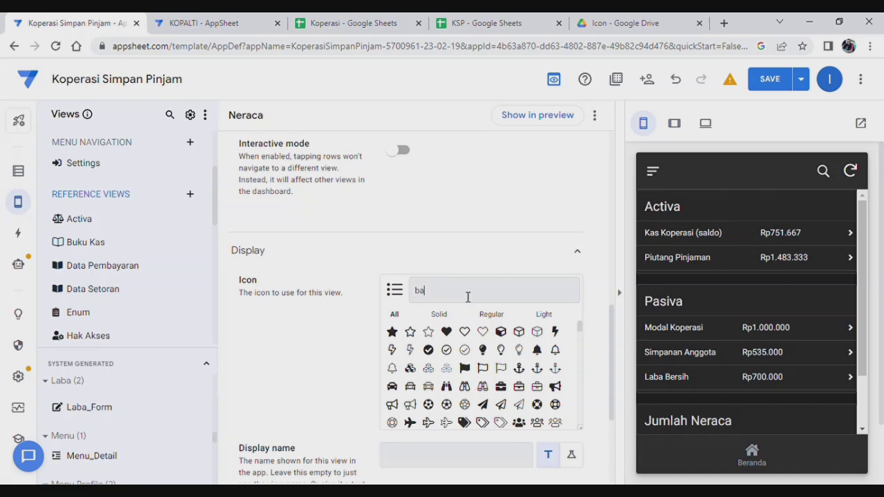
text(la)
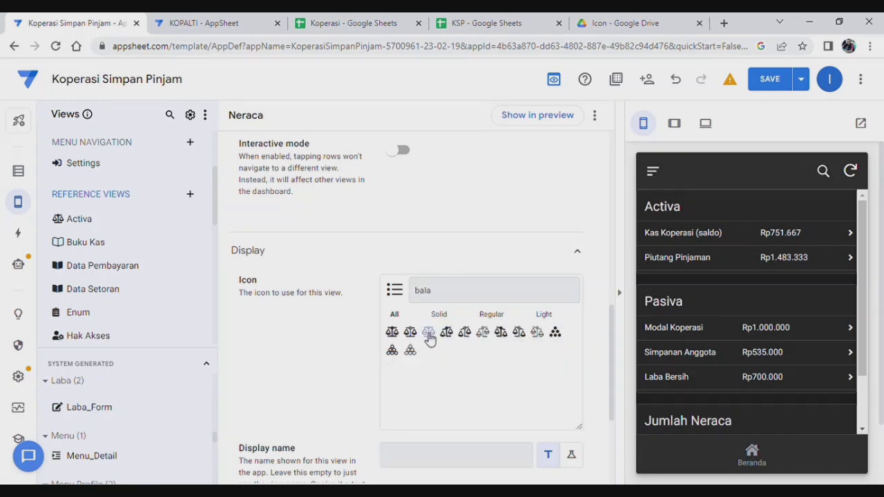
click(392, 332)
Save the app changes from the SAVE dropdown.
scroll(440, 303, up, 4)
scroll(430, 298, down, 6)
scroll(429, 297, up, 10)
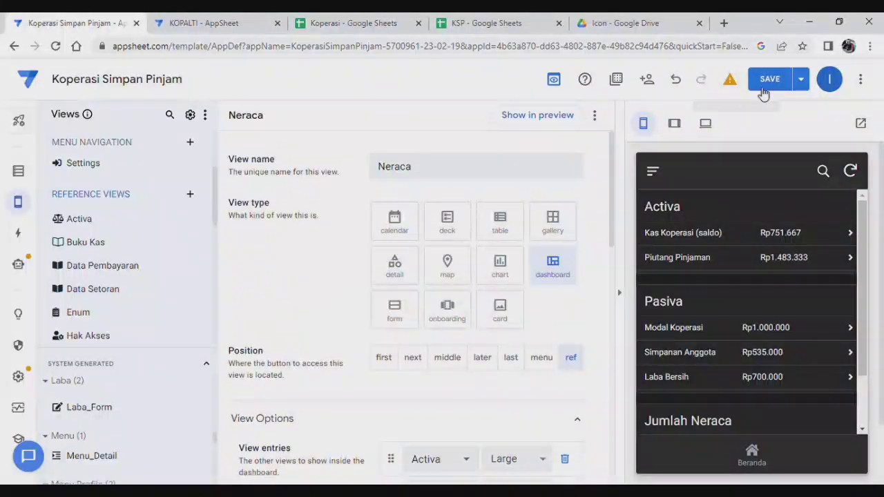
click(801, 79)
click(684, 145)
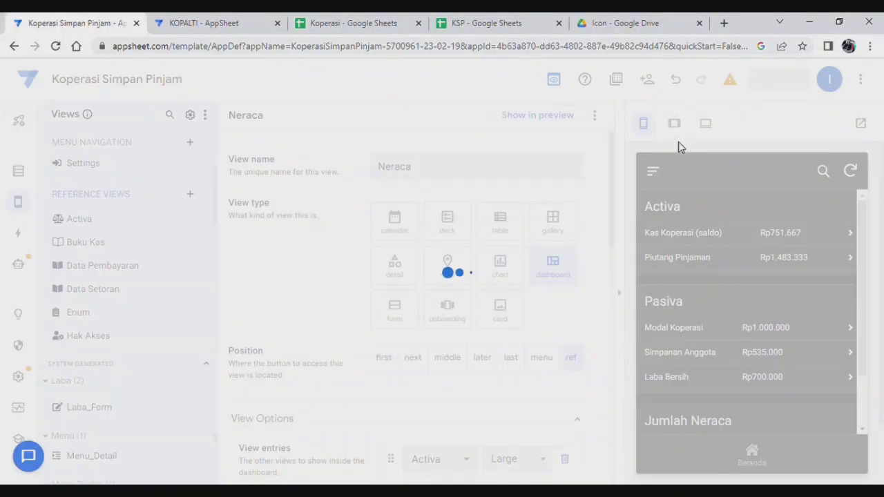
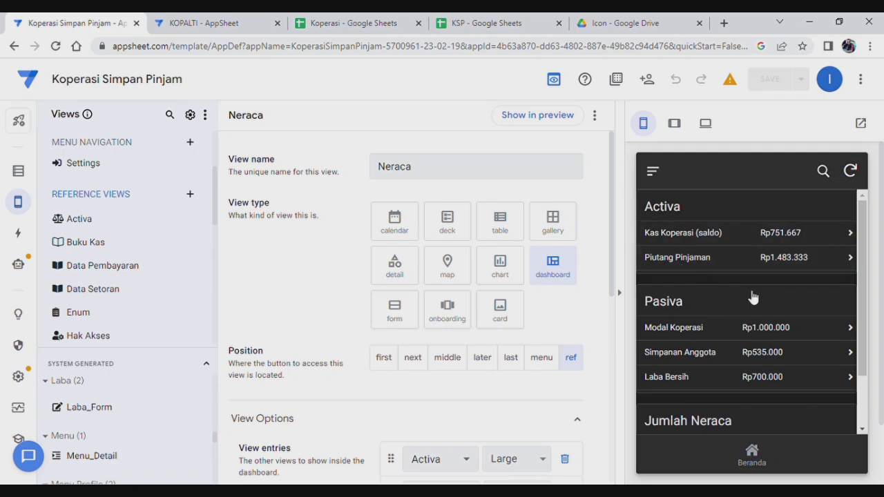
Scroll through the Neraca dashboard, return the preview to Beranda, and switch to the Koperasi spreadsheet.
scroll(754, 297, down, 2)
scroll(754, 298, up, 2)
scroll(753, 295, down, 2)
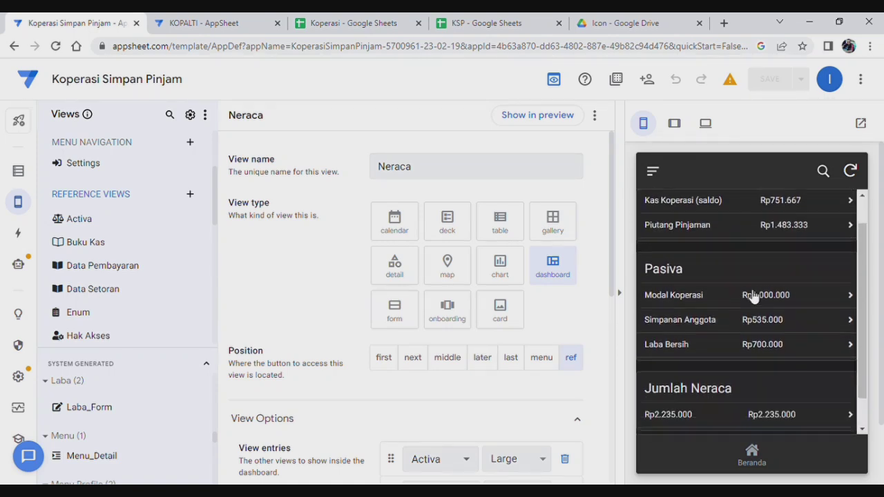
scroll(753, 296, up, 2)
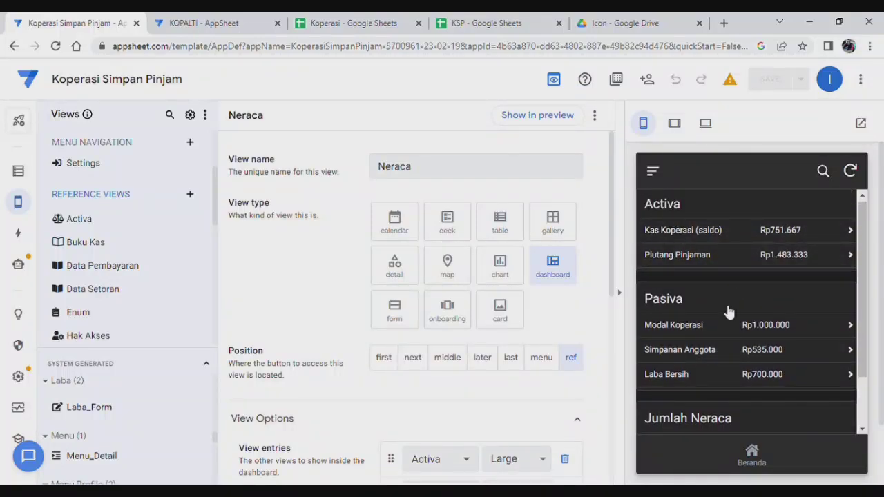
scroll(730, 312, down, 2)
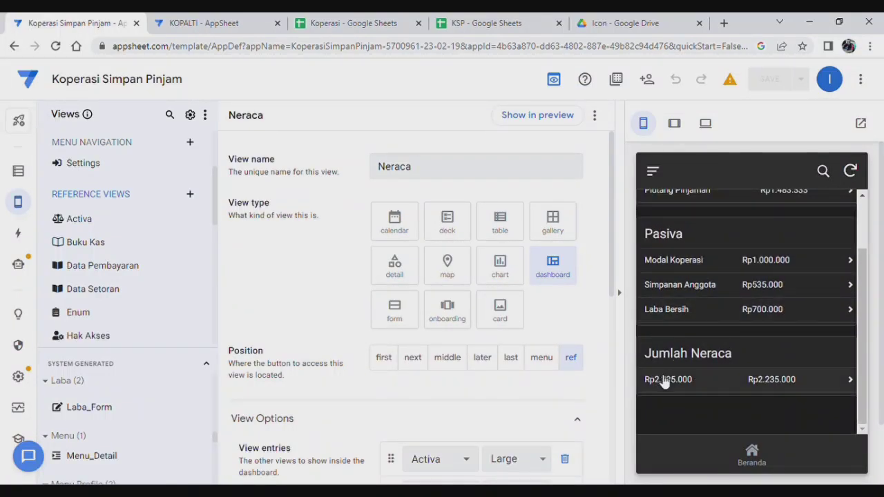
scroll(706, 242, up, 2)
scroll(706, 242, down, 2)
scroll(760, 302, up, 2)
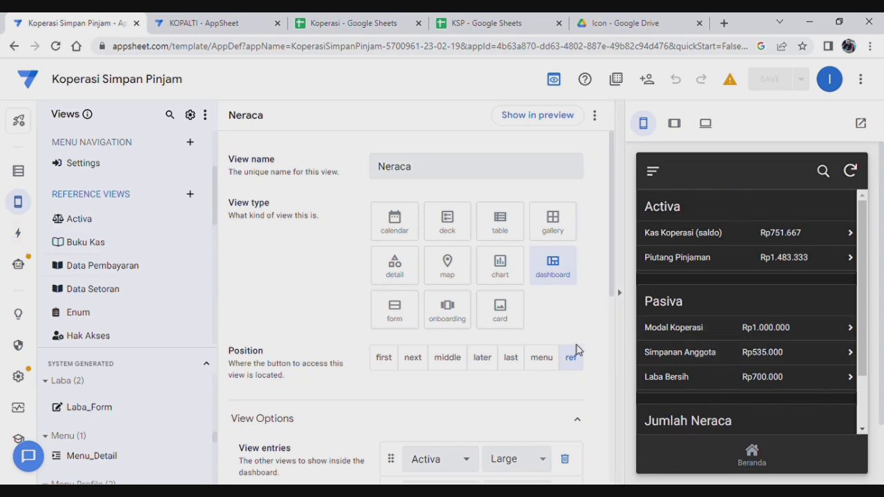
click(753, 452)
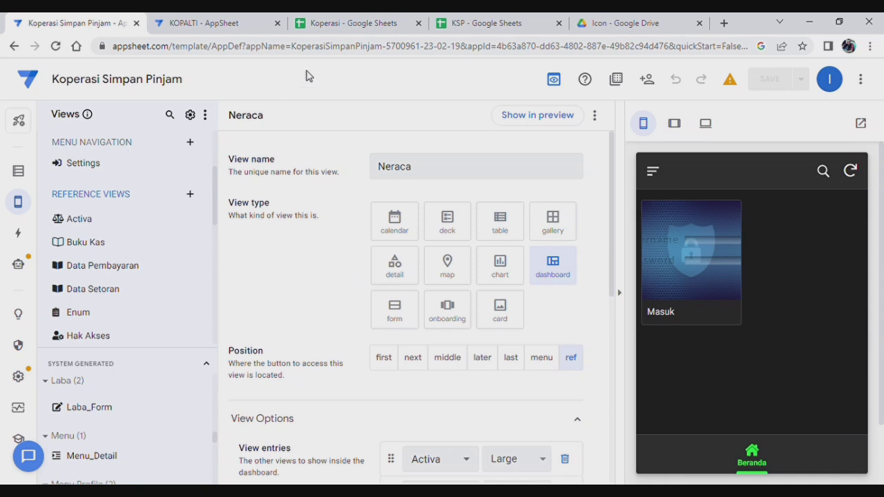
click(367, 28)
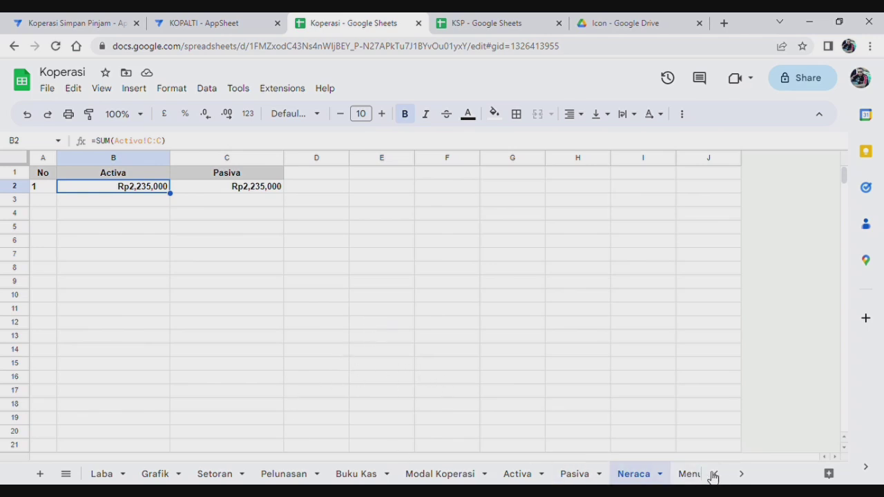
On the Menu sheet, insert a row above Hak Akses with Neraca in group Home.
click(692, 475)
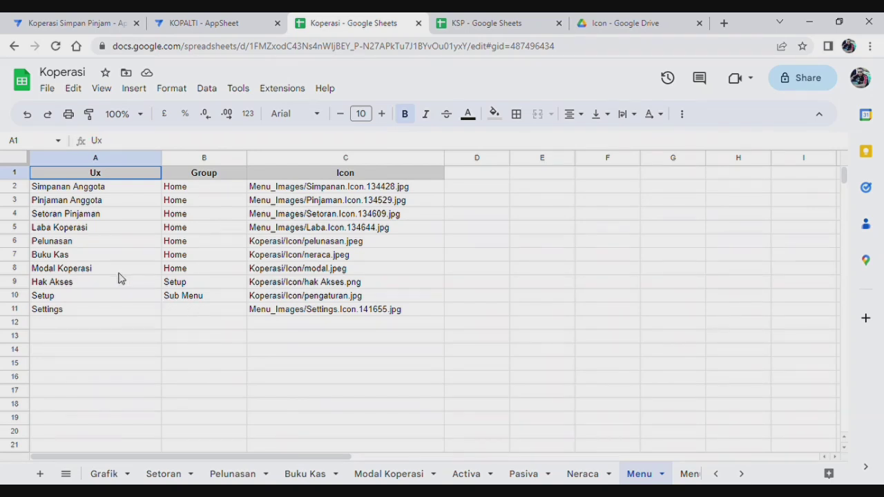
click(93, 275)
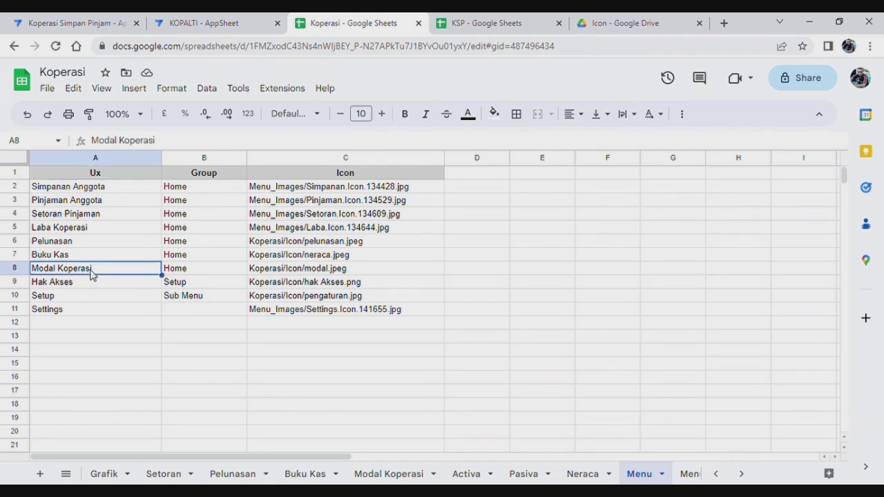
click(91, 286)
right_click(92, 286)
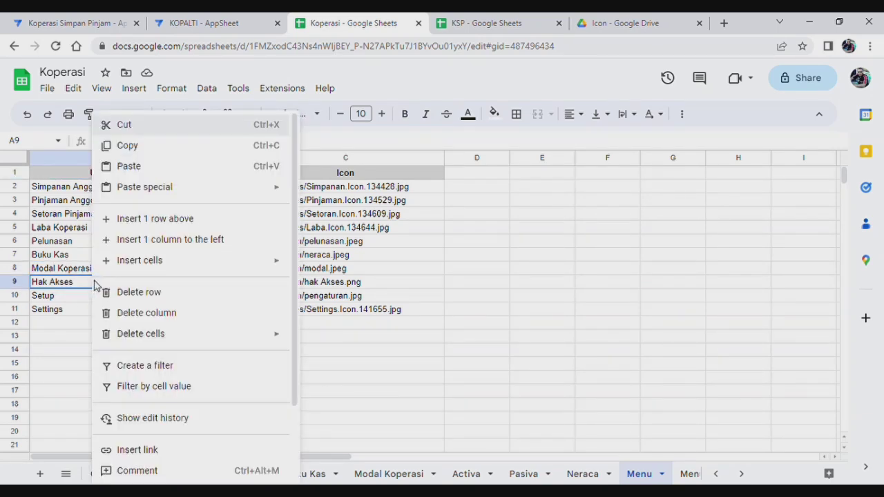
click(155, 219)
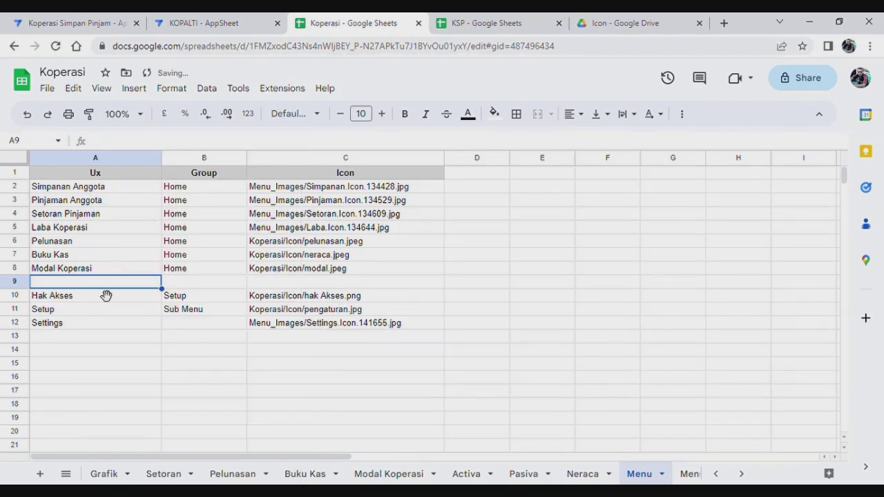
text(Nera)
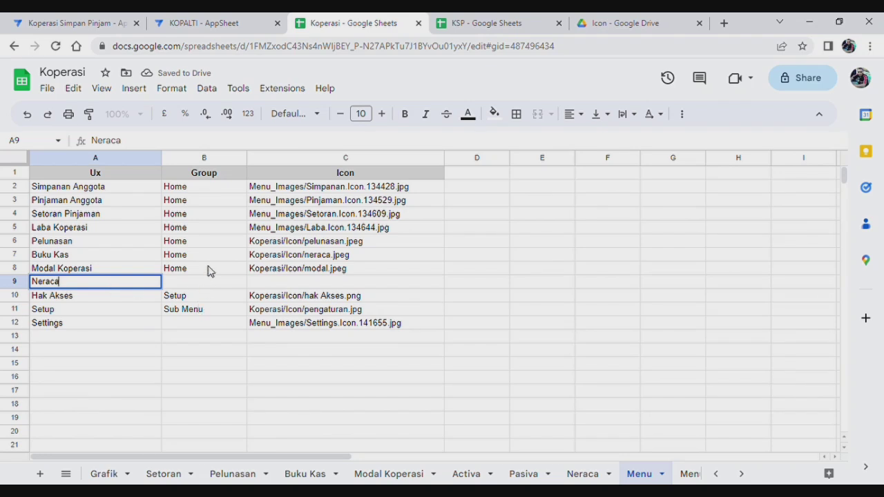
text(ca)
key(Tab)
text(H)
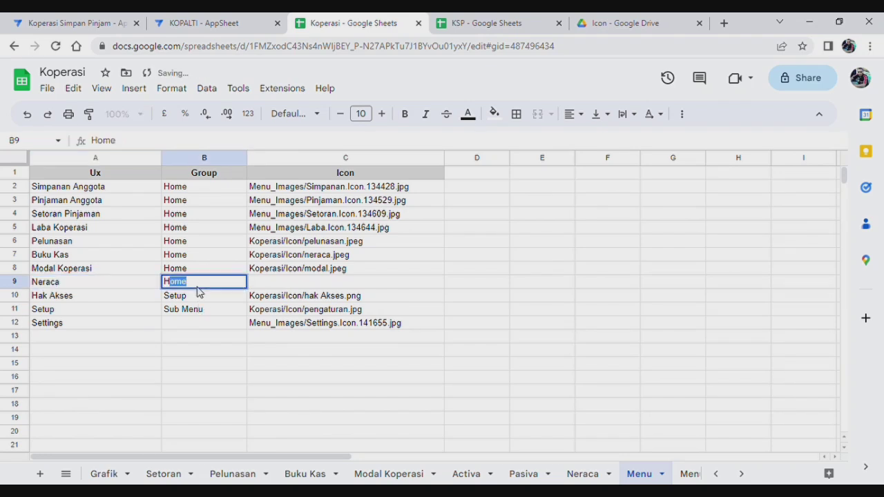
click(328, 283)
Copy C8's icon path into C9 and change its file name to neraca1.
click(327, 271)
right_click(326, 270)
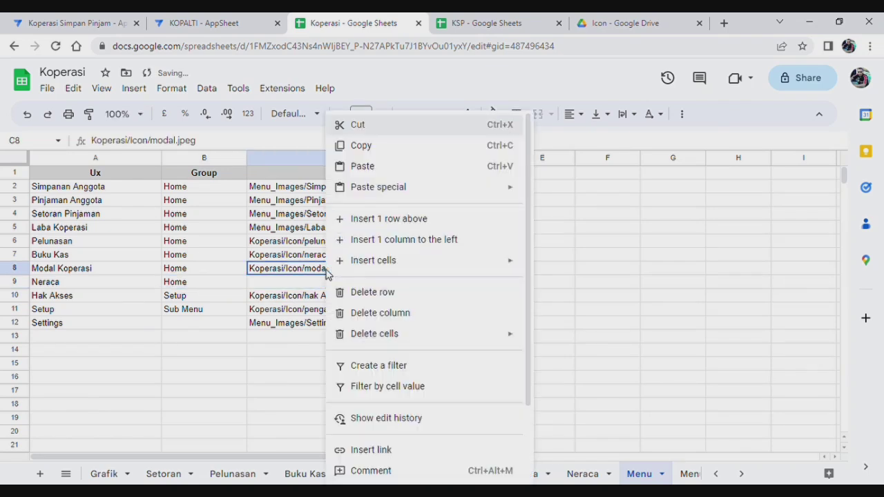
click(358, 145)
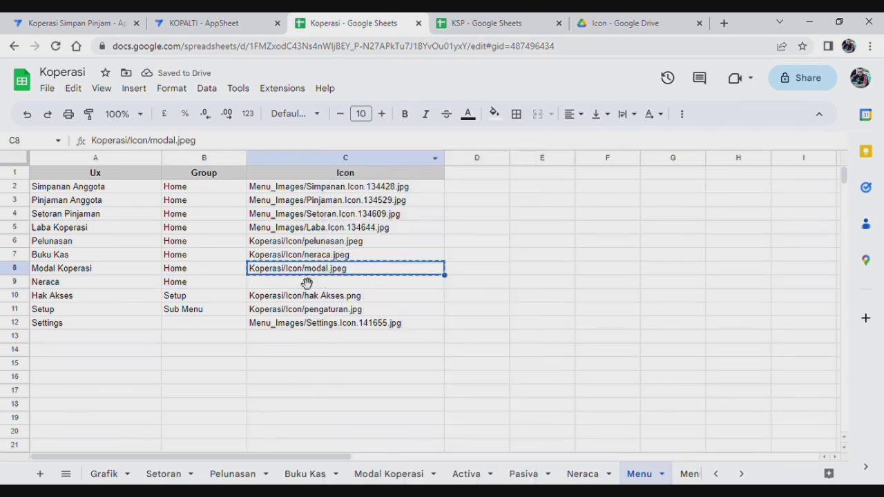
click(301, 286)
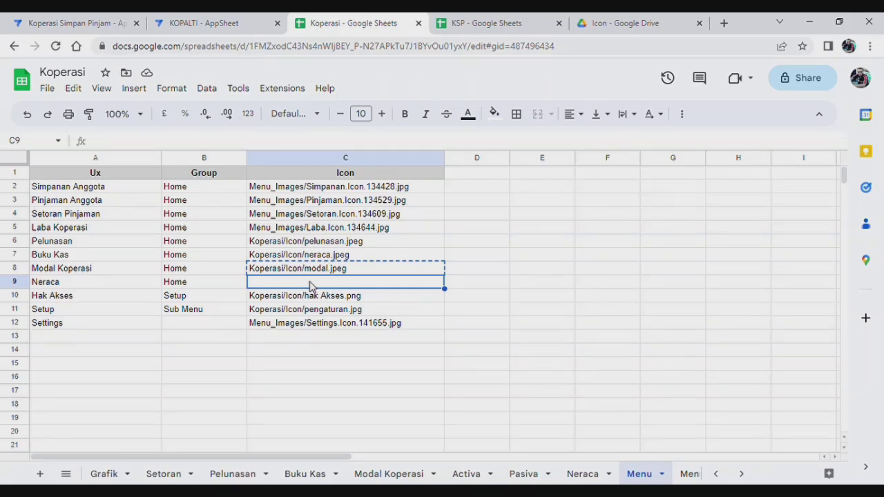
key(ctrl+v)
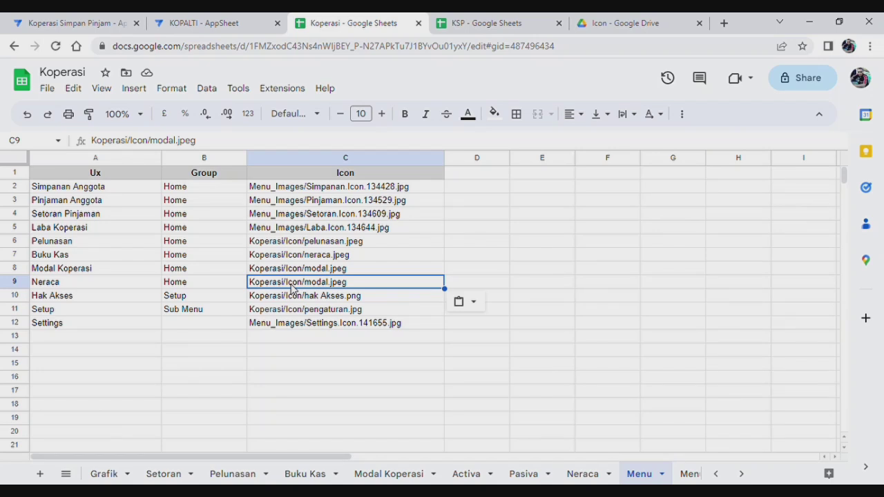
click(334, 284)
click(181, 142)
key(BackSpace)
key(BackSpace)
key(BackSpace)
key(BackSpace)
key(BackSpace)
text(neraca)
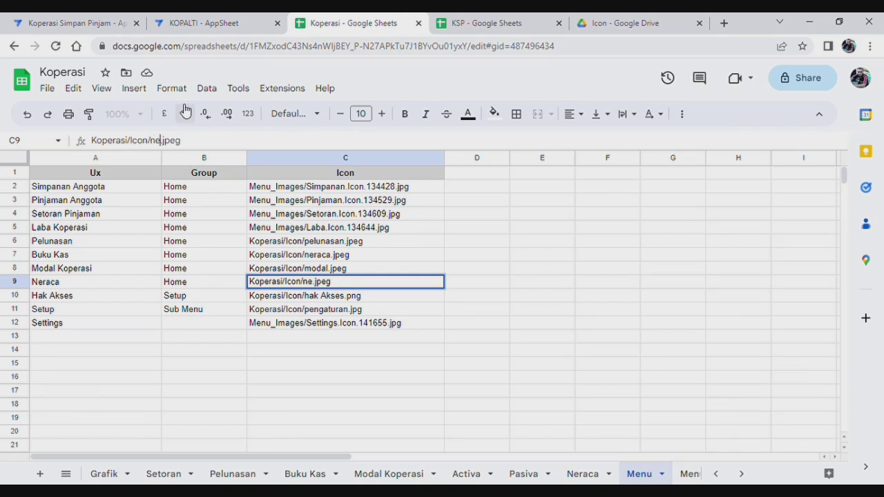
text(1)
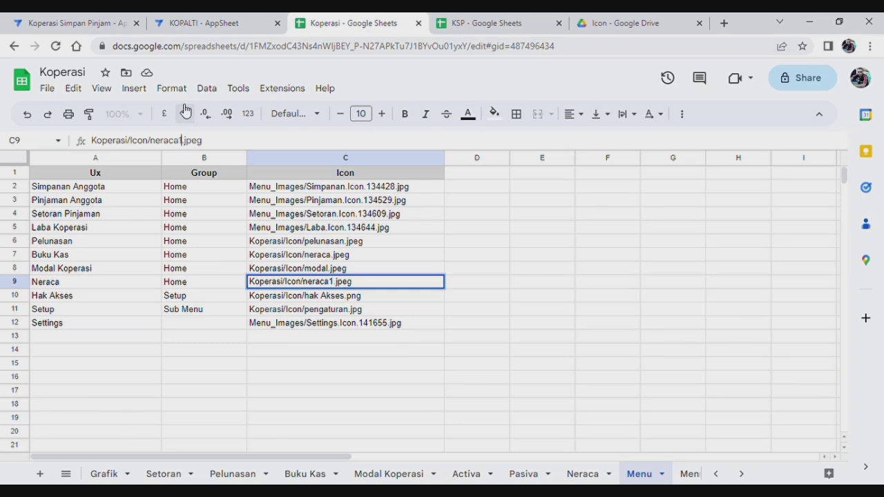
click(630, 29)
scroll(794, 318, down, 5)
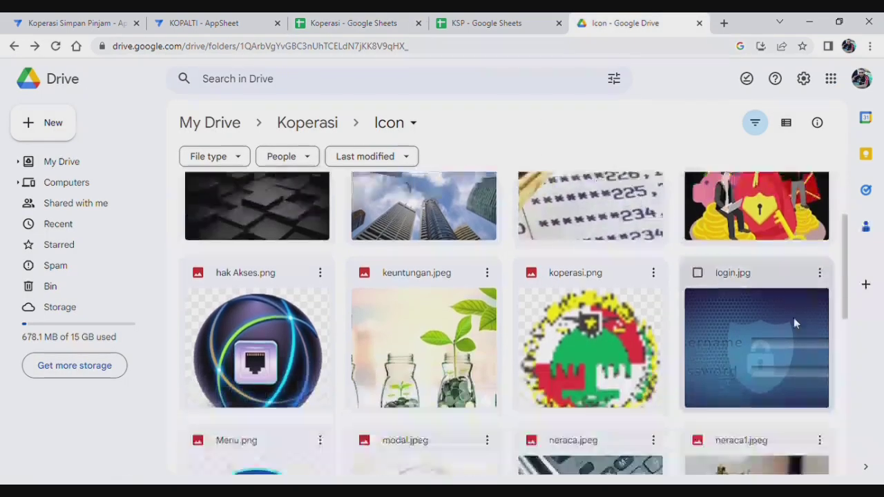
scroll(754, 285, up, 1)
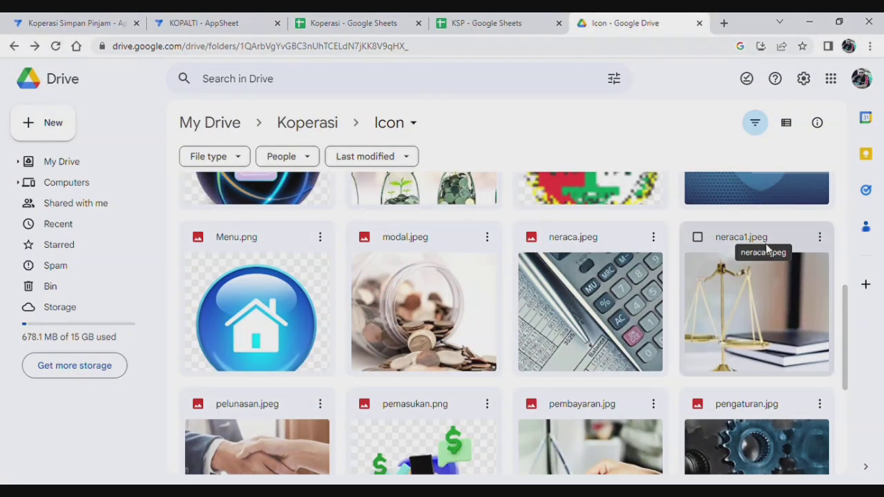
click(352, 28)
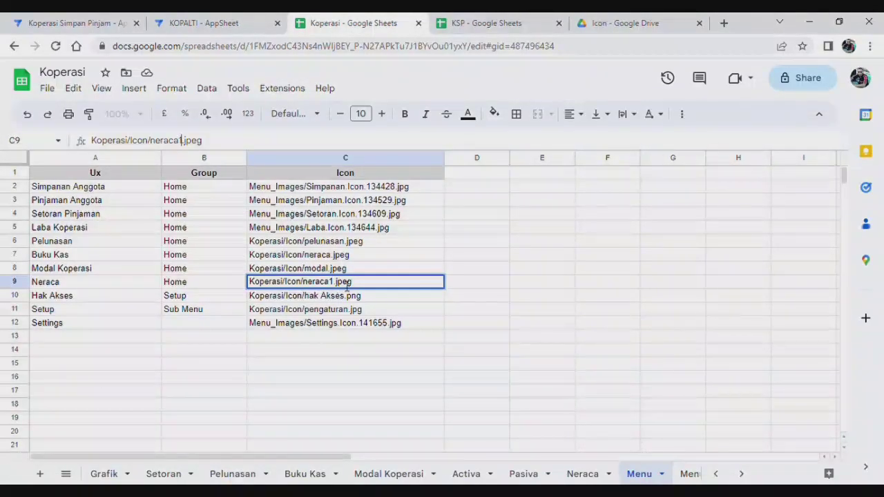
Confirm the neraca1.jpeg icon path, then append ', Neraca' to the Super Admin menu list on Pengaturan.
click(566, 310)
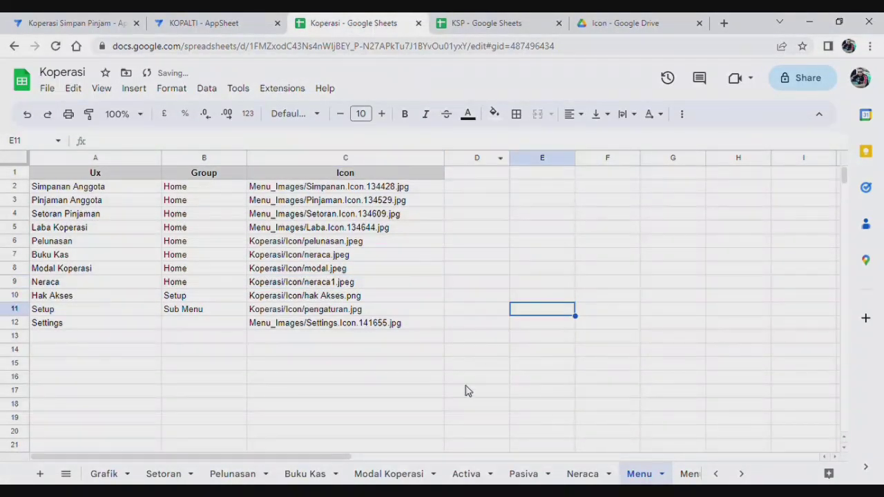
click(742, 474)
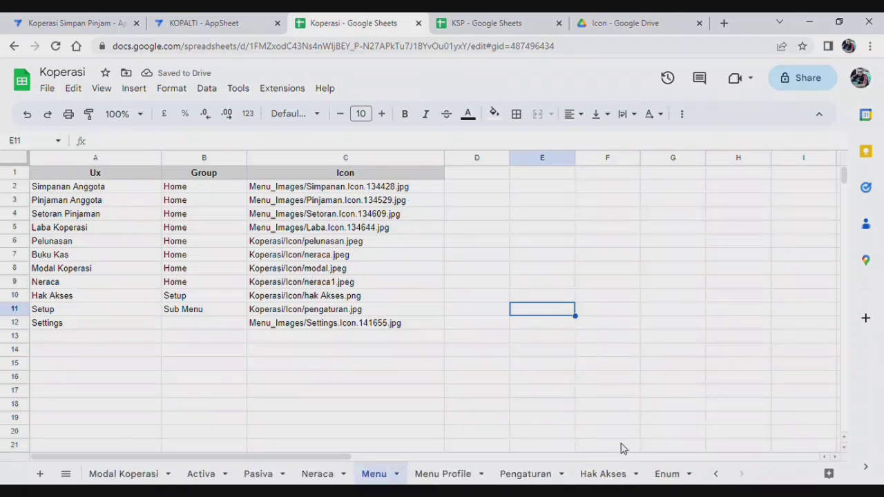
click(524, 474)
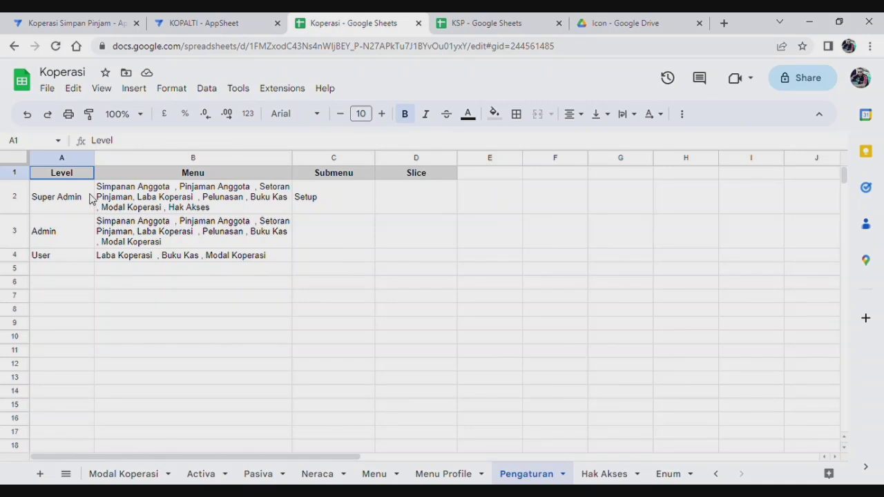
click(231, 200)
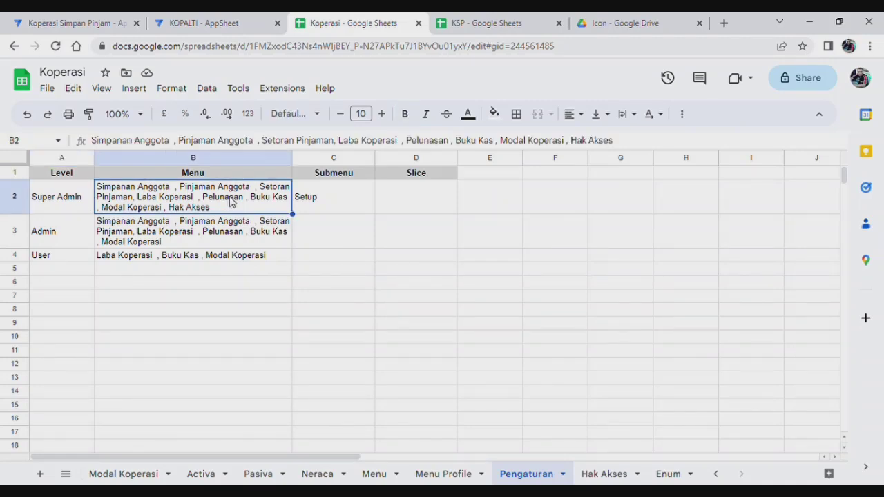
click(626, 145)
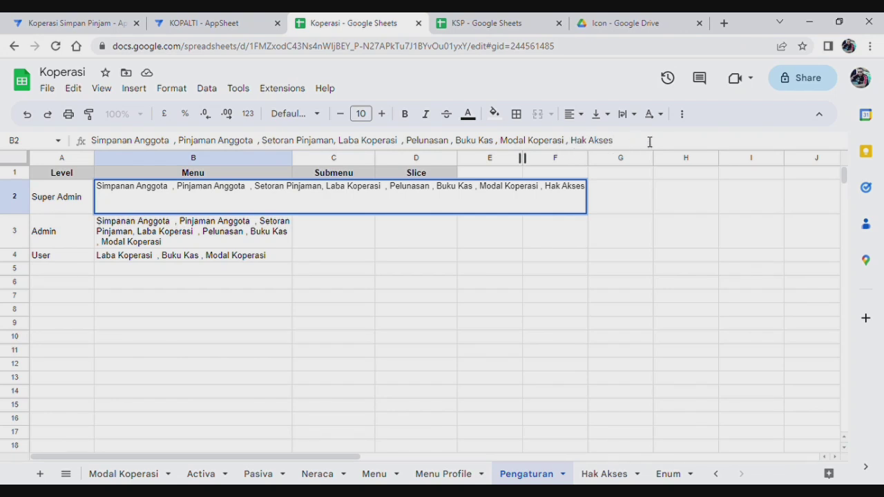
text(, Neraca)
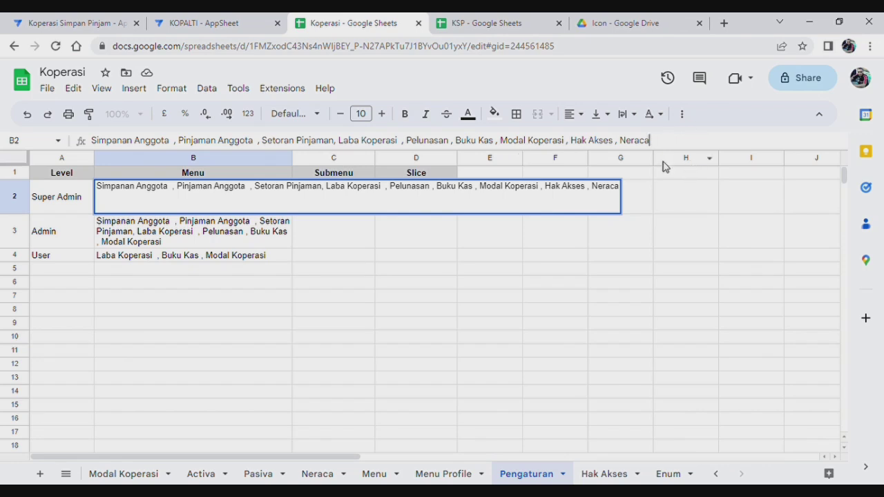
Append ', Neraca' to the Admin and User menu lists in B3 and B4.
click(251, 233)
click(581, 142)
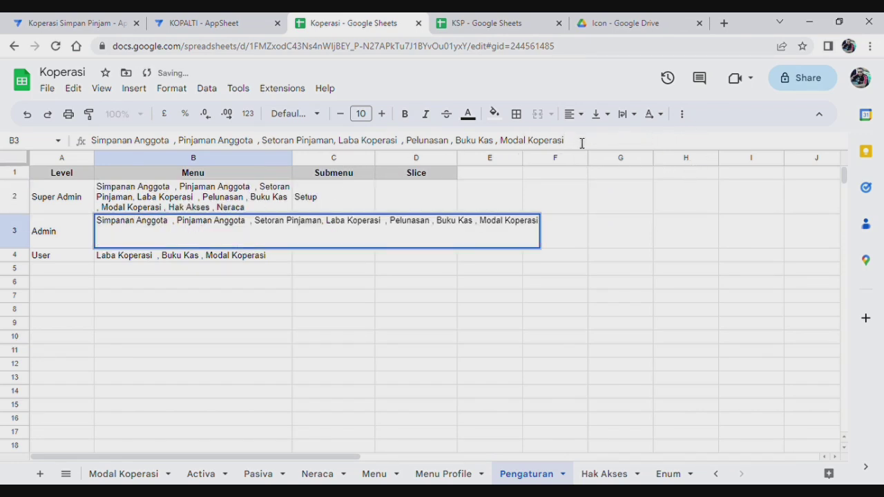
text(, Hak Akses , Neraca)
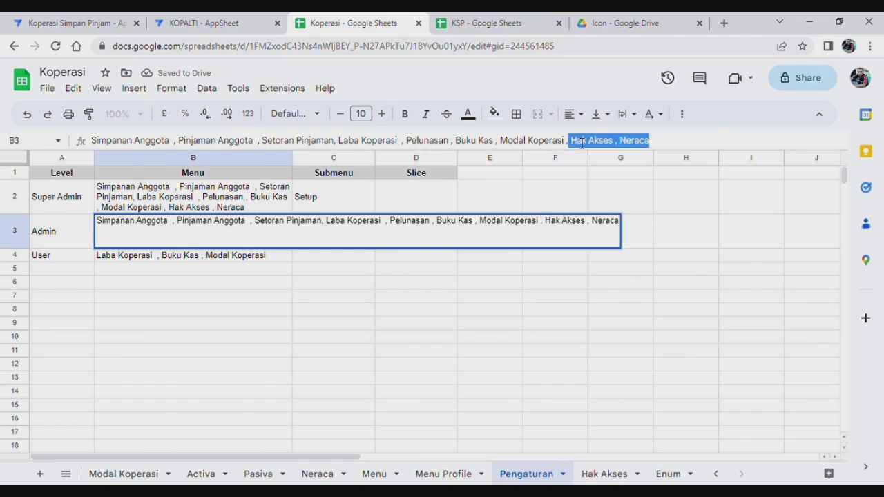
text(Nearaca)
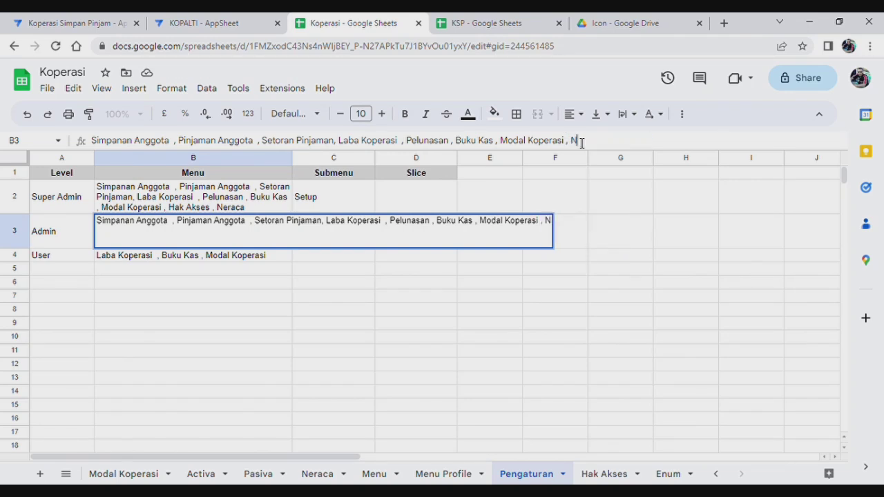
key(BackSpace)
key(BackSpace)
key(BackSpace)
key(BackSpace)
key(BackSpace)
text(raca)
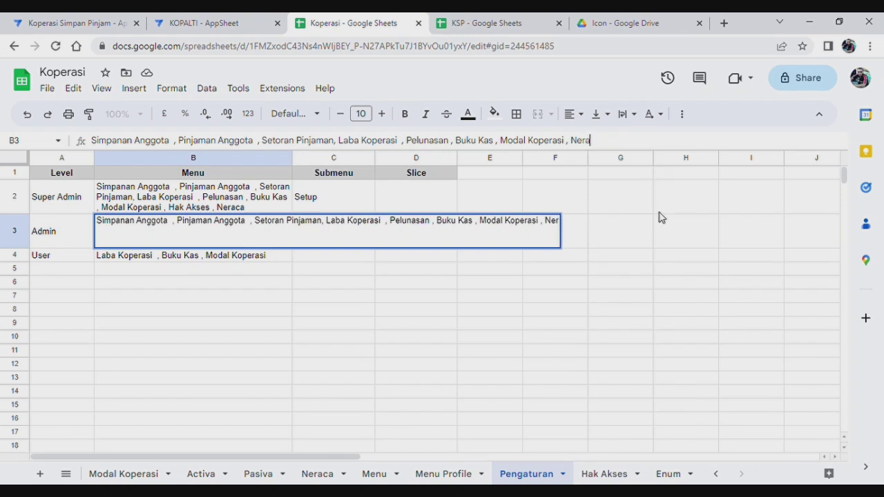
click(235, 260)
click(485, 141)
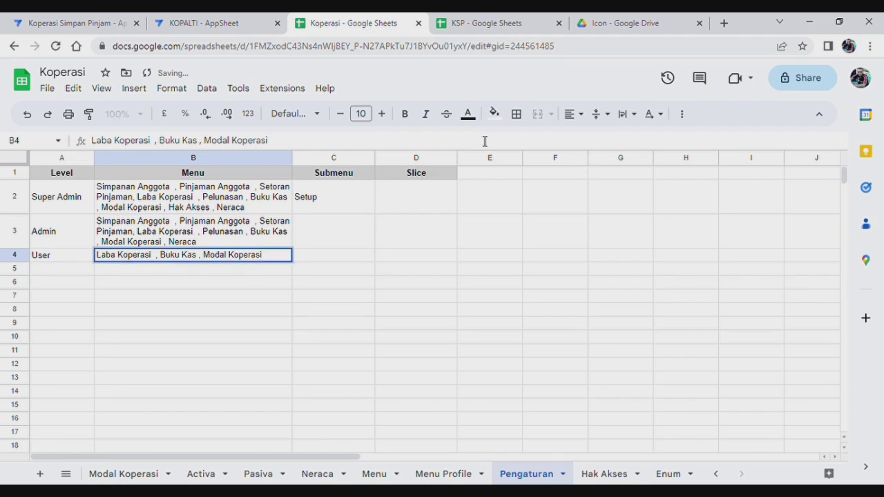
text(, Neraca)
click(482, 297)
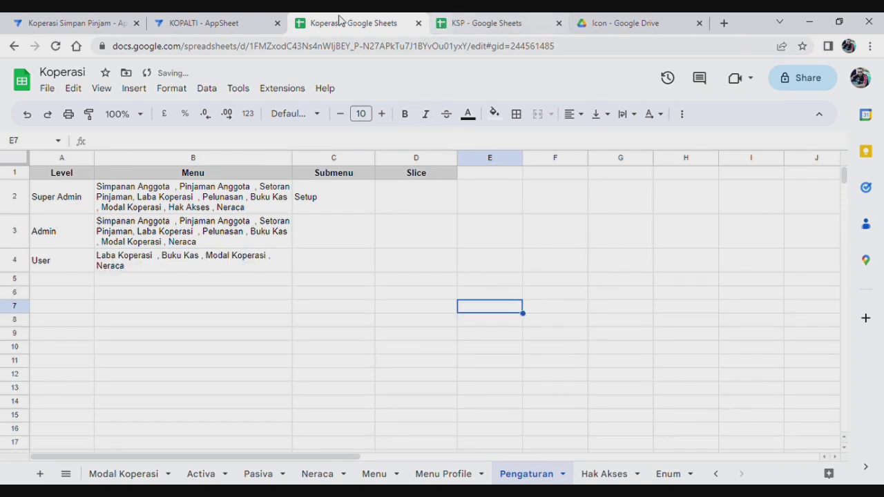
Log into the app preview with the username and password via Masuk.
click(101, 24)
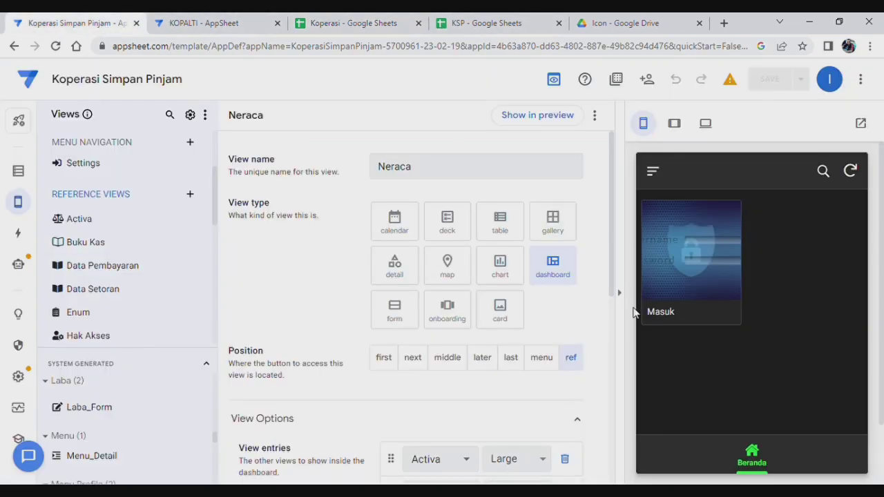
click(686, 281)
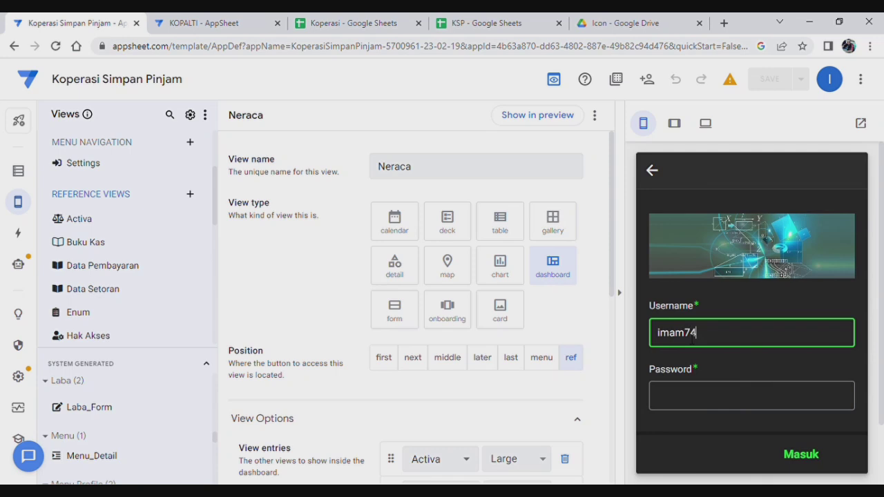
click(733, 391)
text(123456)
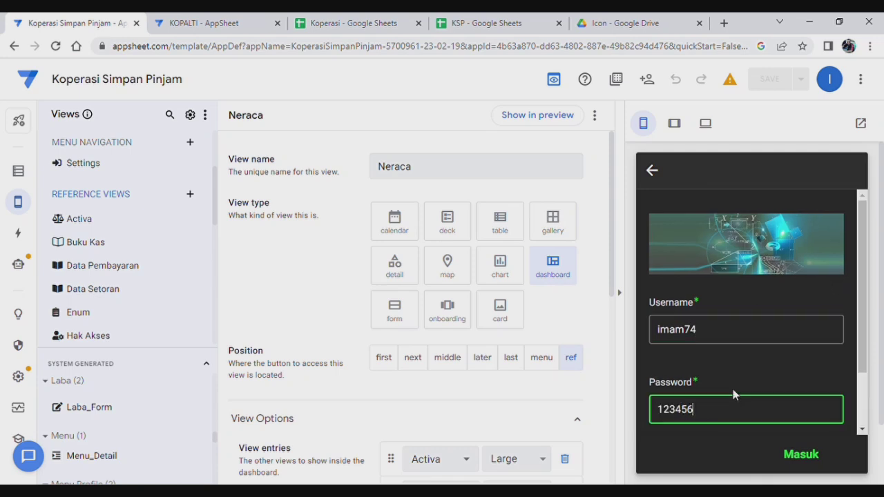
click(794, 455)
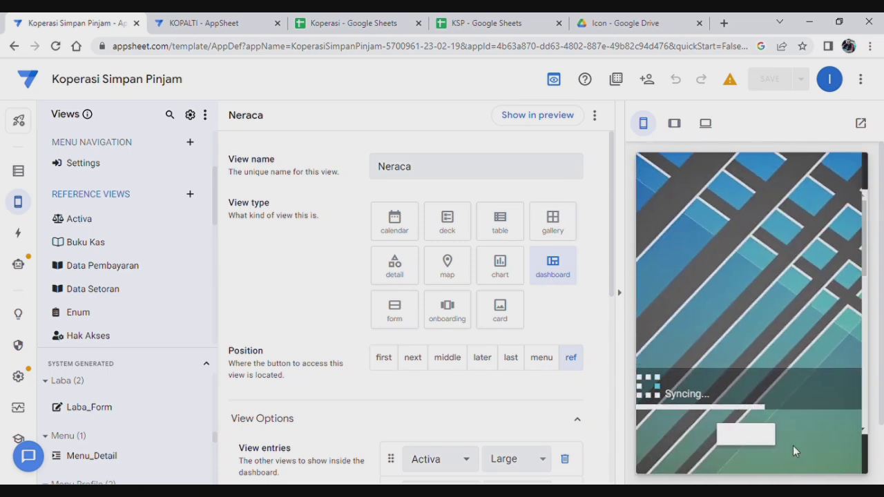
Open the Neraca card showing Jumlah Neraca Rp2.235.000, then return to the spreadsheet.
scroll(753, 358, down, 5)
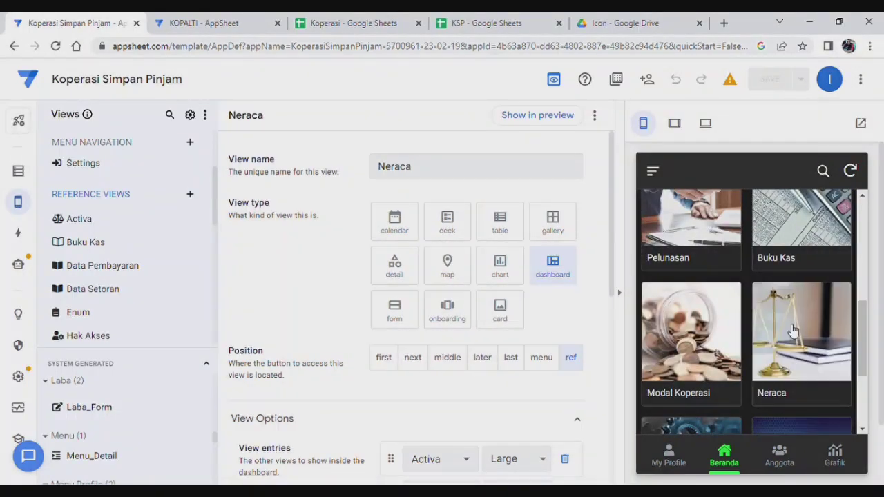
scroll(760, 331, down, 2)
scroll(683, 354, up, 2)
click(809, 346)
scroll(770, 297, down, 2)
scroll(769, 331, up, 1)
scroll(712, 275, down, 2)
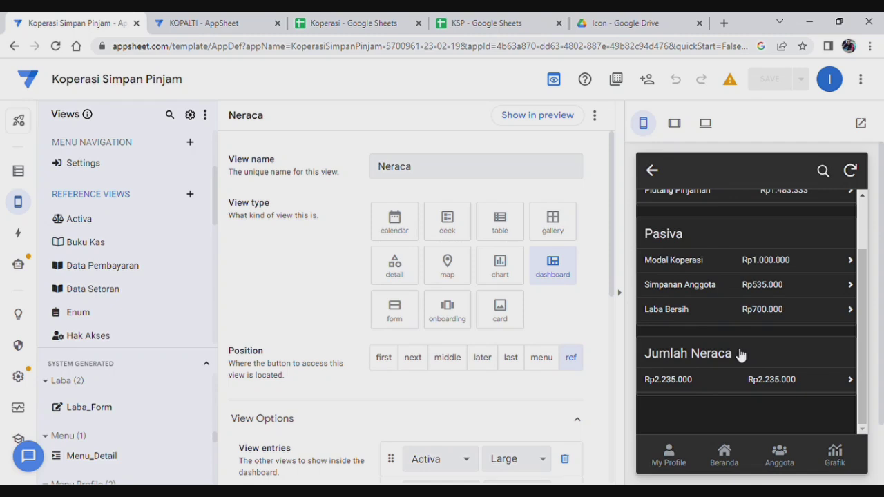
scroll(740, 352, up, 2)
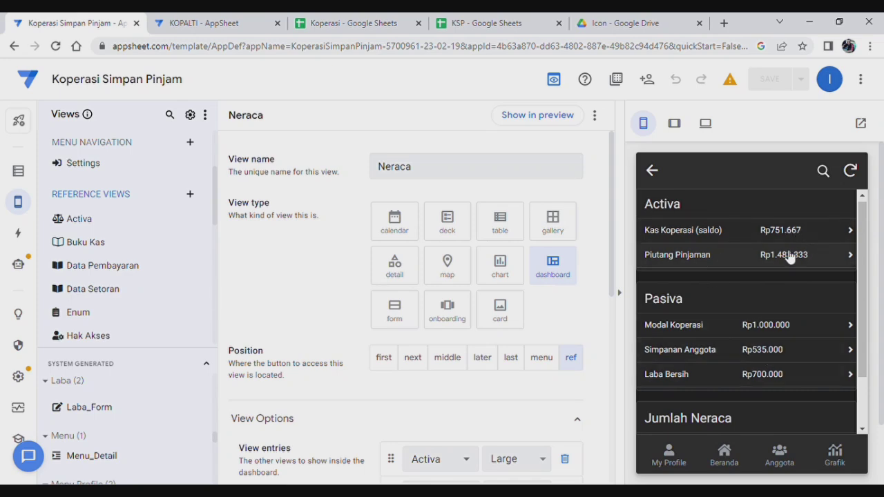
click(374, 23)
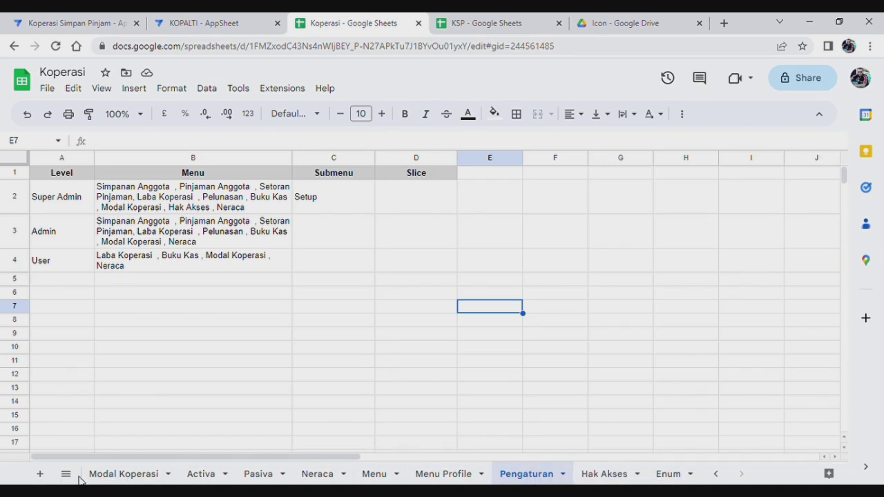
Compare the Modal Koperasi, Activa and Pasiva sheets, then return to AppSheet's Neraca preview.
click(131, 476)
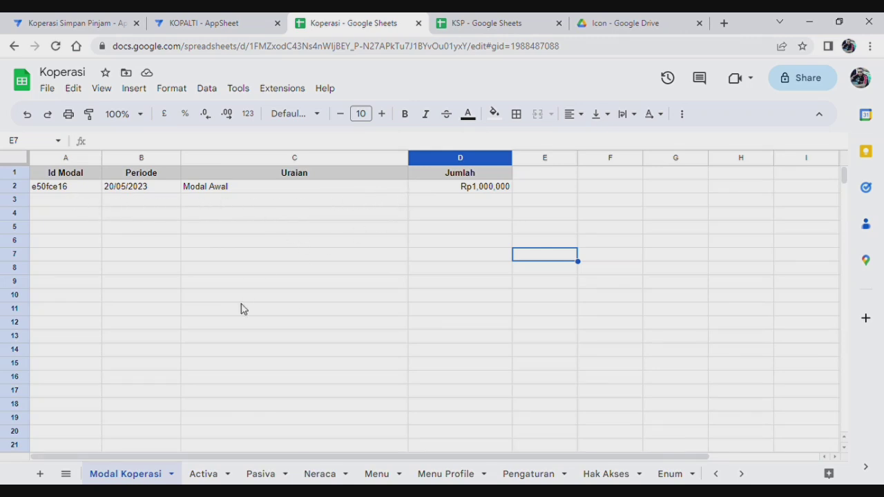
click(742, 475)
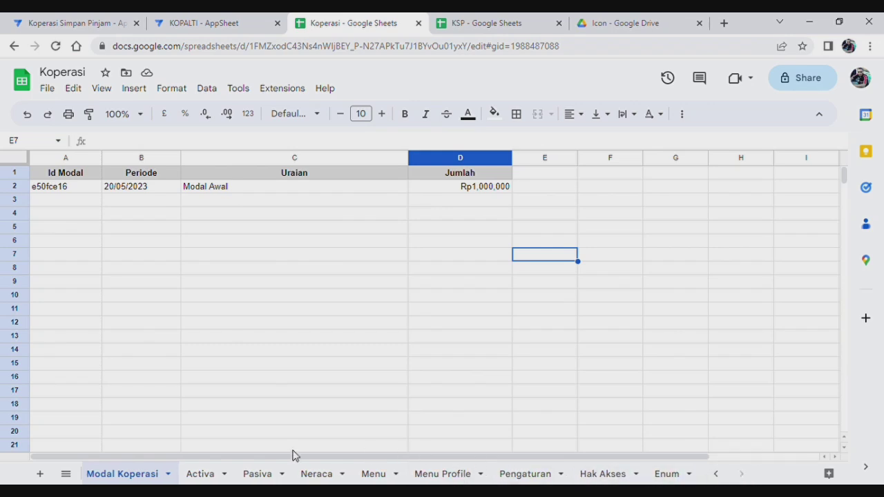
click(212, 474)
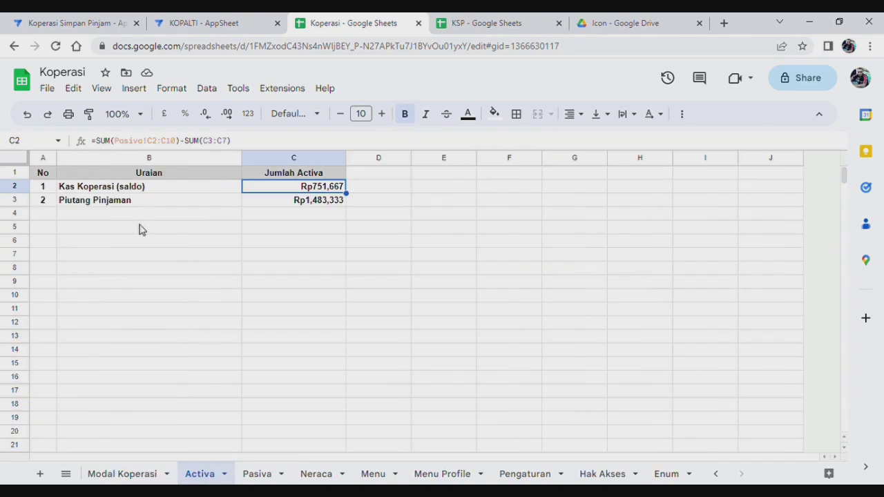
click(258, 476)
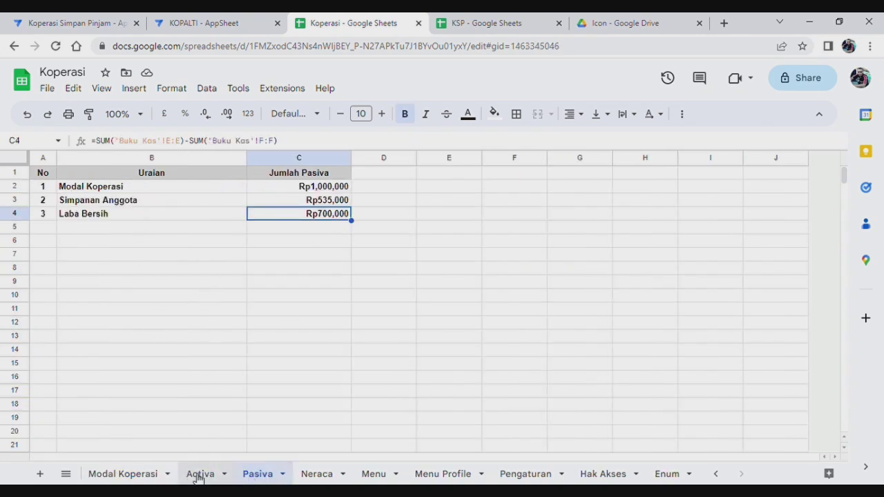
click(205, 476)
click(262, 475)
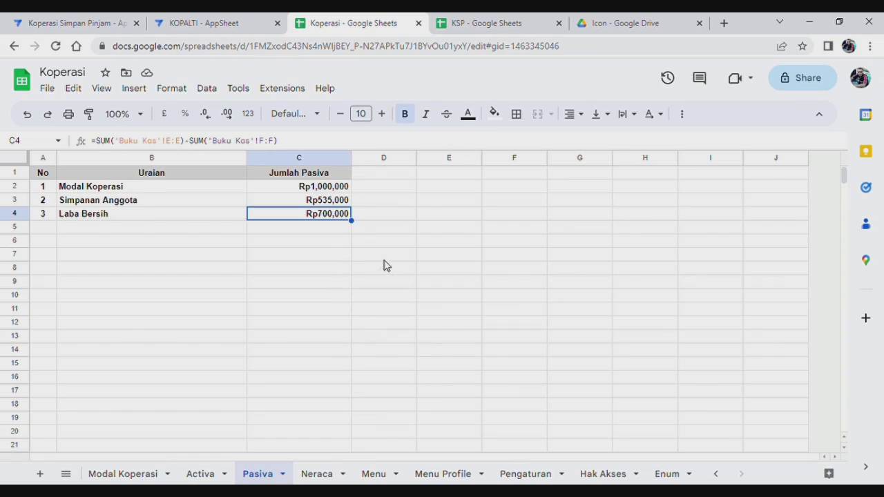
click(78, 24)
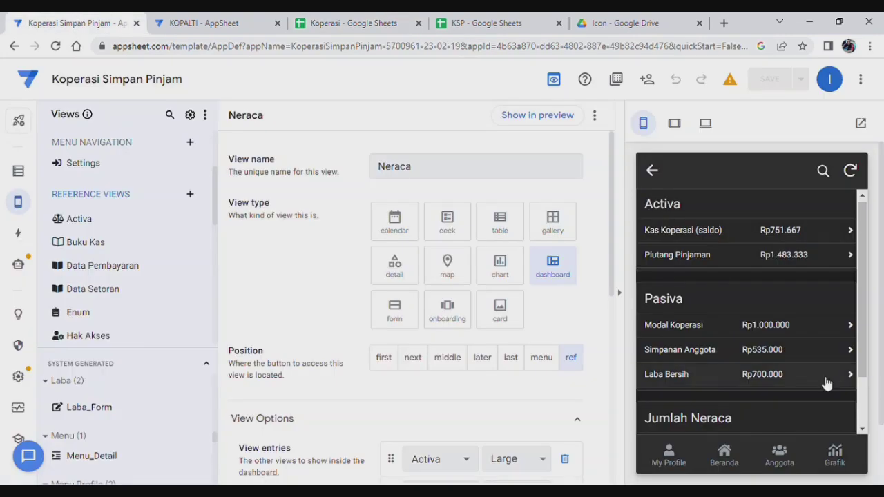
Scroll the Neraca preview to check Activa, Pasiva and Jumlah Neraca, then return to the Pasiva sheet.
scroll(782, 387, down, 3)
scroll(781, 373, up, 3)
scroll(779, 390, down, 3)
scroll(780, 394, up, 2)
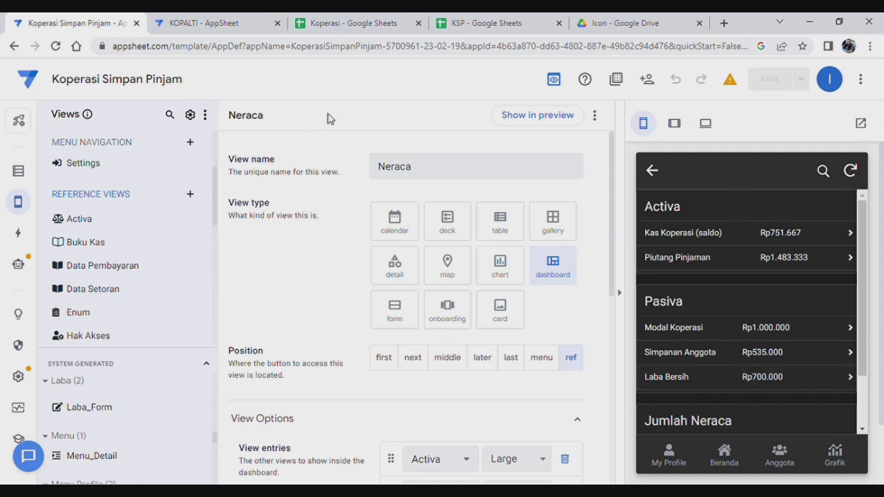
click(349, 28)
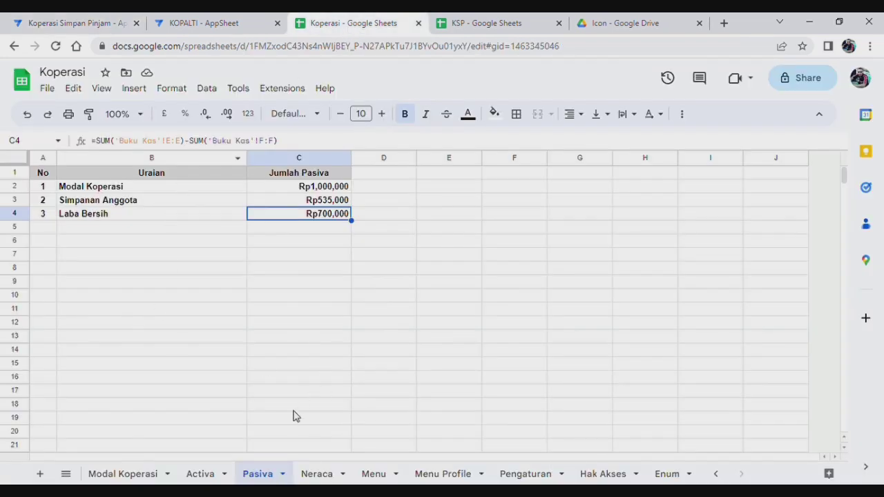
On Buku Kas, clear the Kategori and date of the first two entries.
click(717, 474)
click(499, 475)
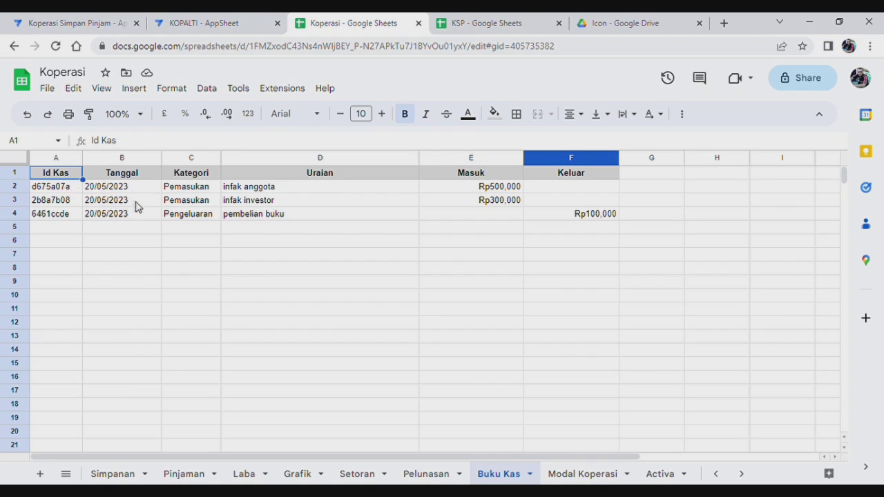
click(183, 204)
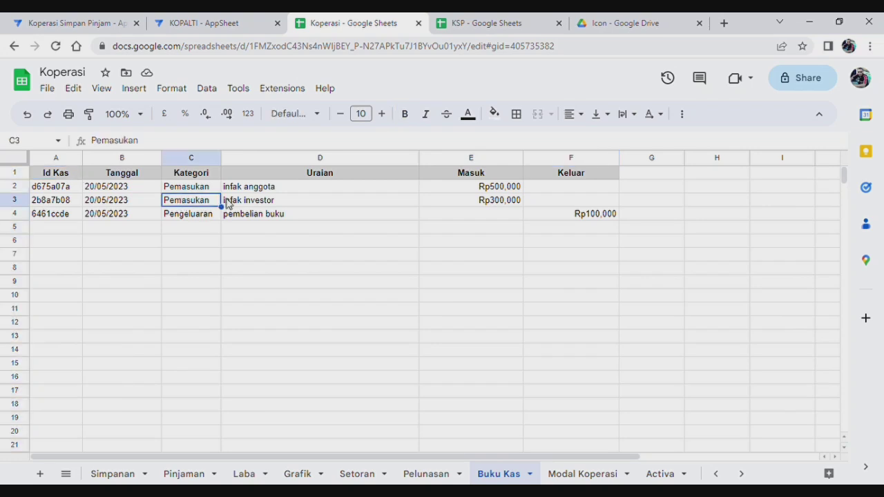
click(260, 201)
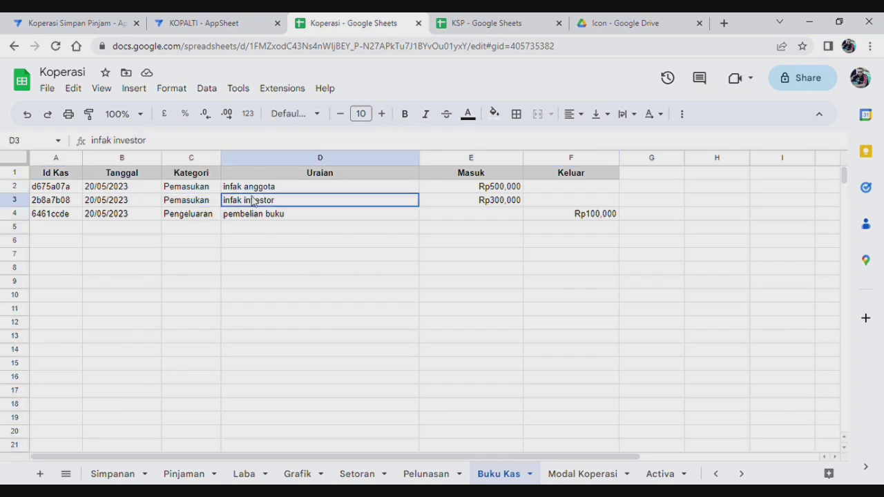
click(205, 193)
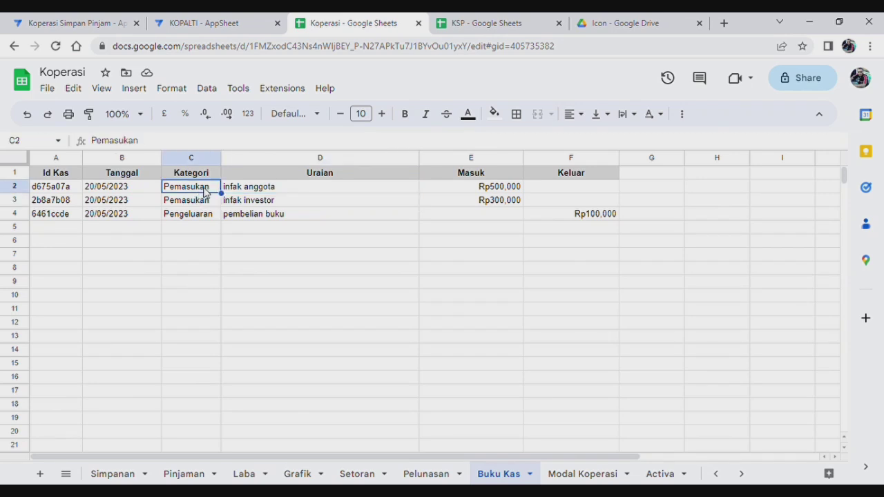
key(Delete)
key(Down)
key(Delete)
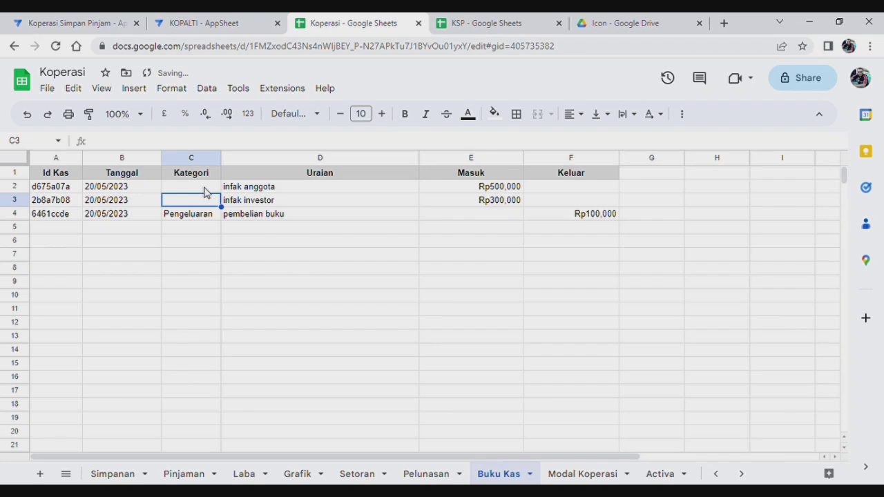
click(127, 190)
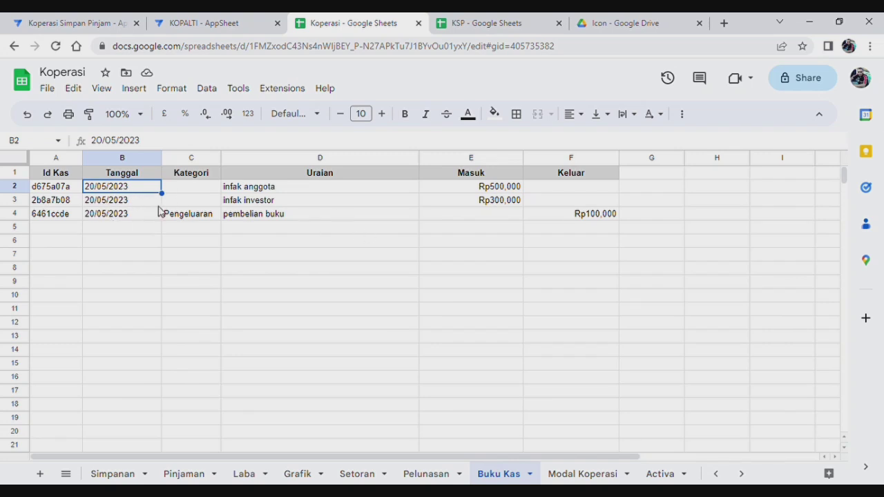
key(Delete)
click(123, 201)
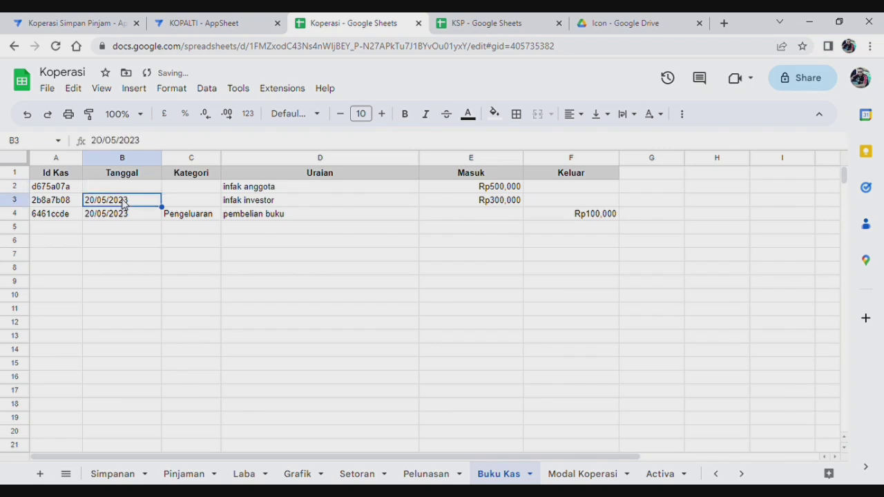
key(Delete)
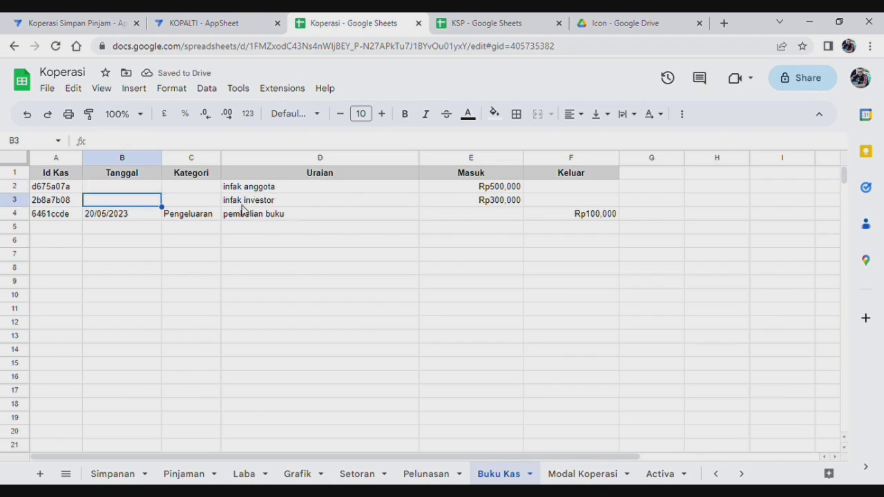
Set both entries' Kategori to Pemasukan.
click(195, 190)
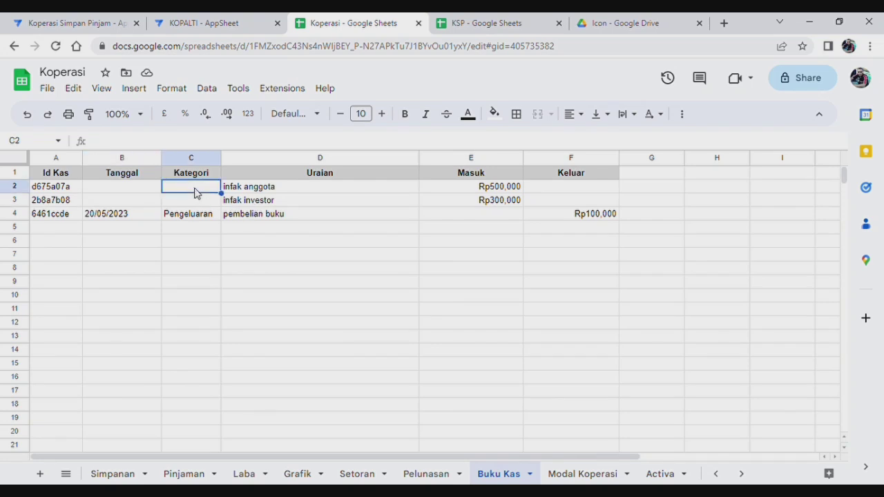
text(Pemasuk)
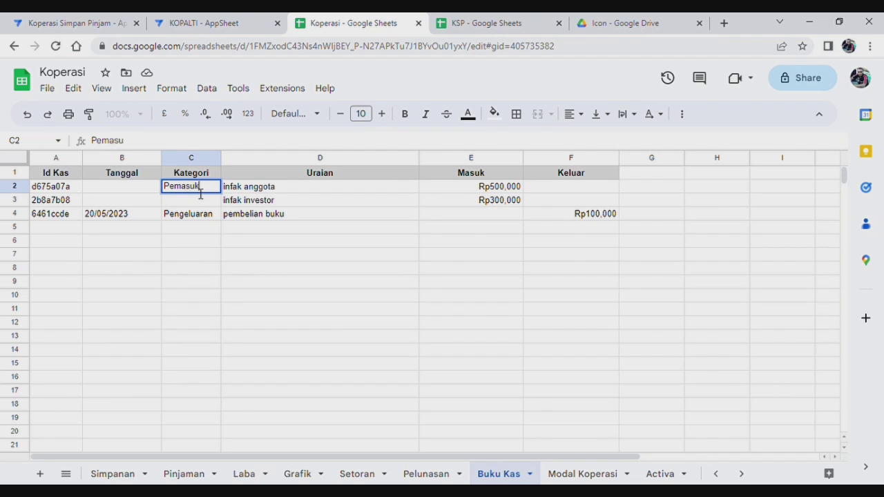
text(an)
key(Return)
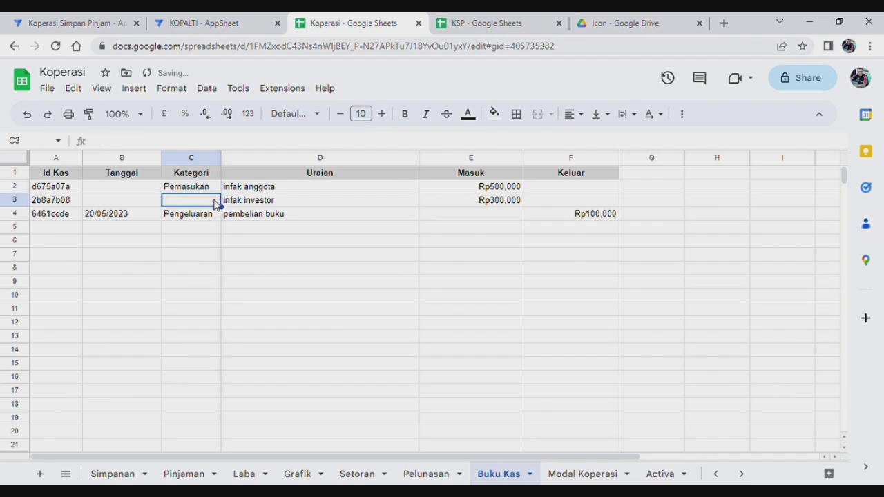
text(pema)
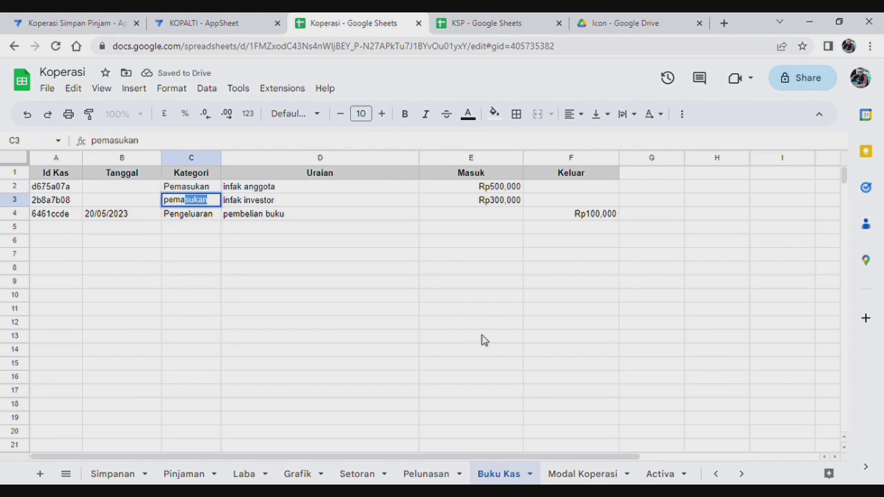
click(482, 336)
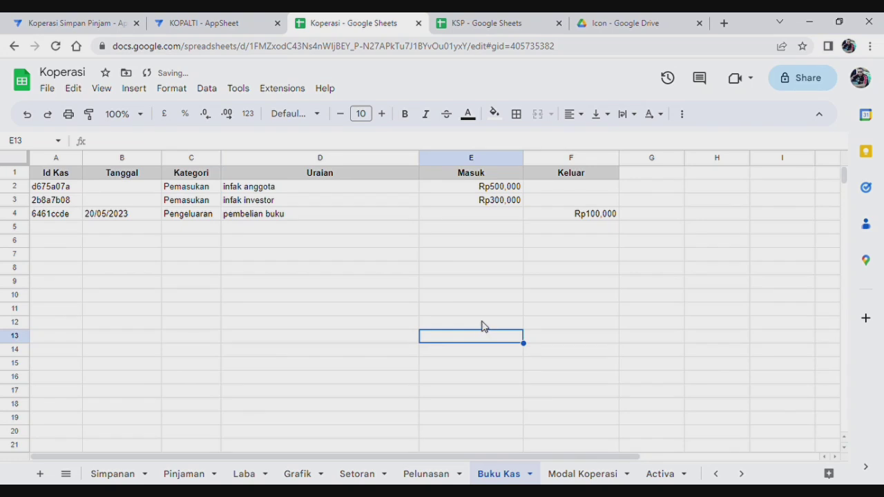
Rewrite D2's description as 'Pendapatan dari Pinjaman Anggota'.
click(485, 190)
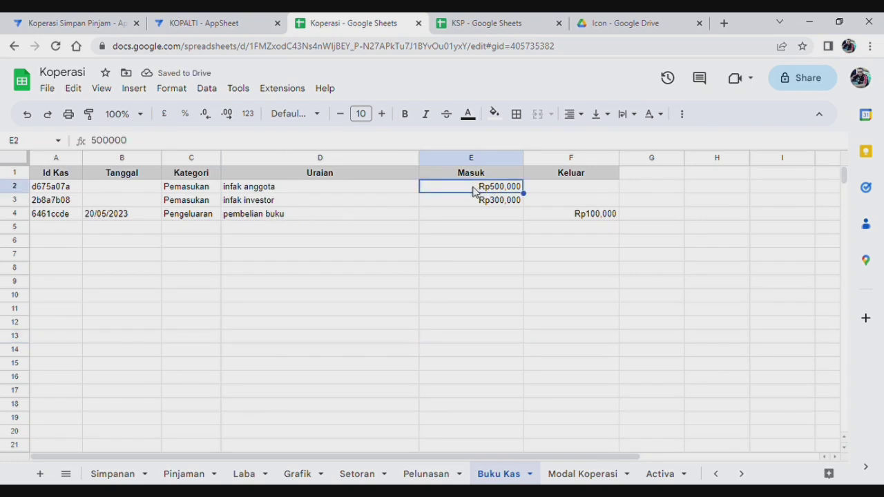
click(279, 188)
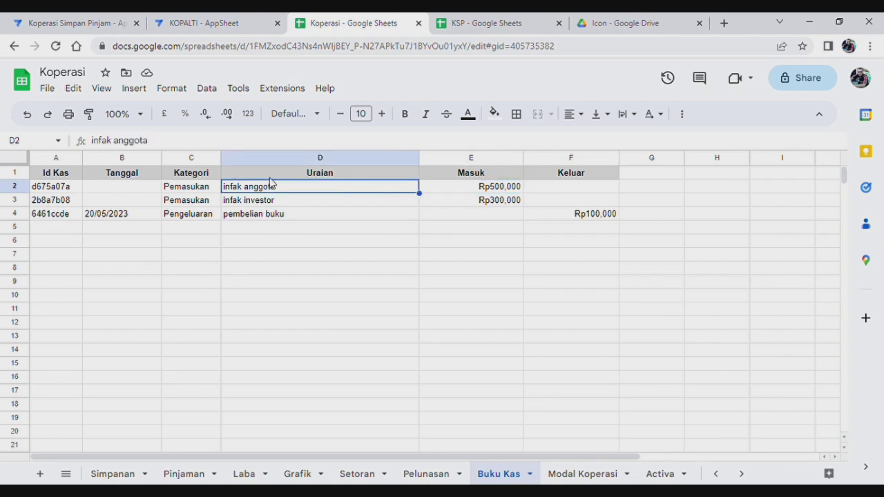
text(Jumlah P)
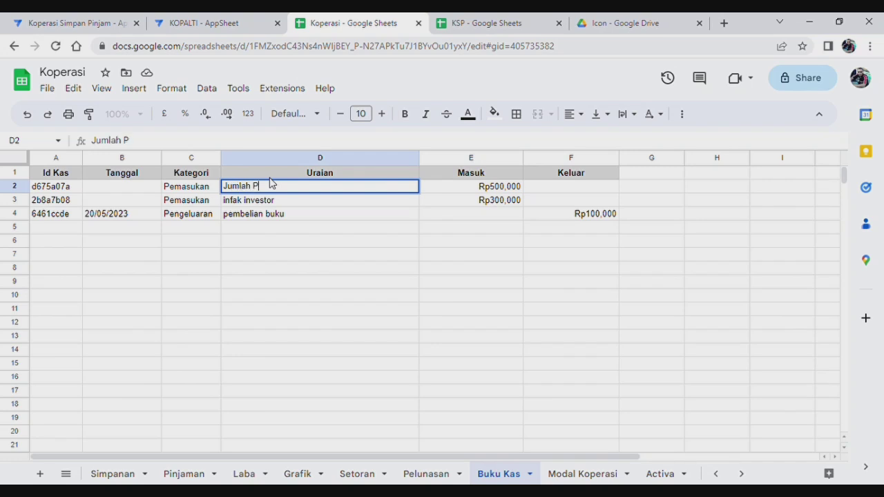
text(emasuka)
key(BackSpace)
key(BackSpace)
key(BackSpace)
key(BackSpace)
key(BackSpace)
key(BackSpace)
key(BackSpace)
key(BackSpace)
key(BackSpace)
key(BackSpace)
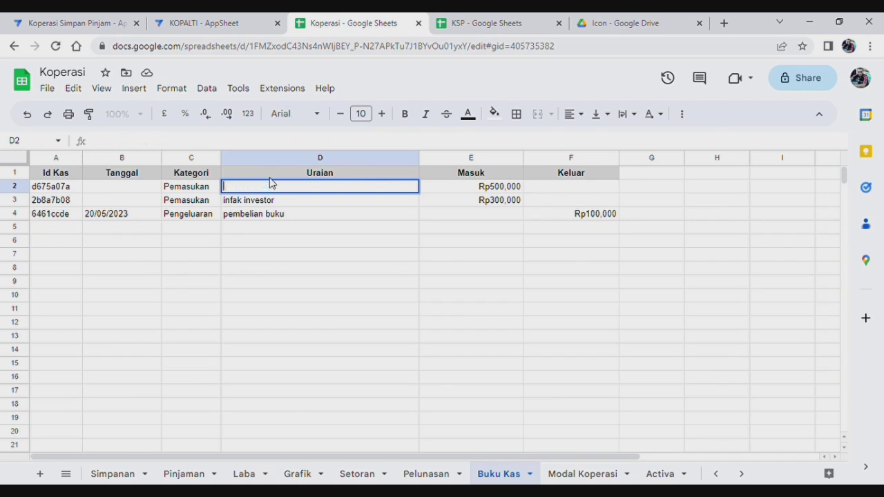
text(Pend)
text(apata)
text(n ber)
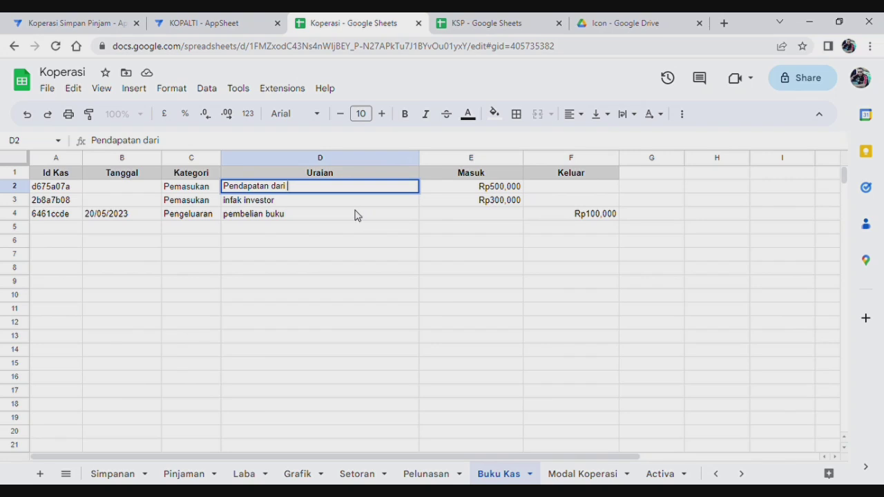
text(njaman Anggota)
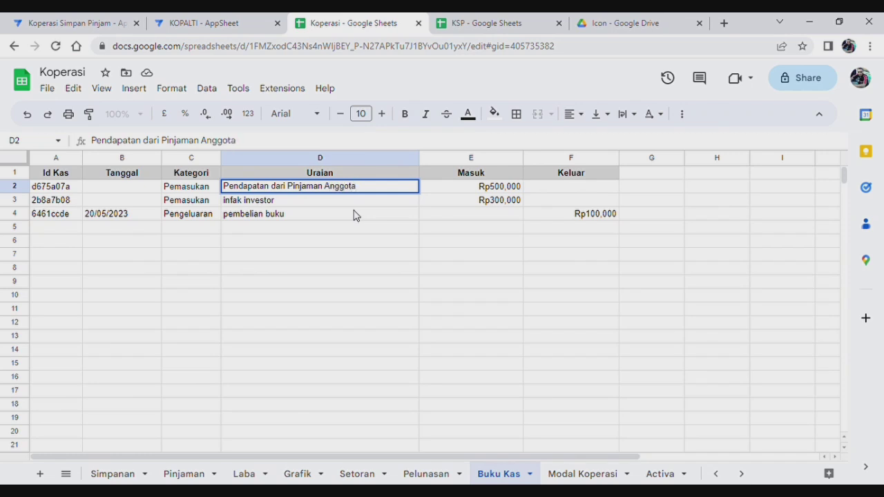
click(293, 205)
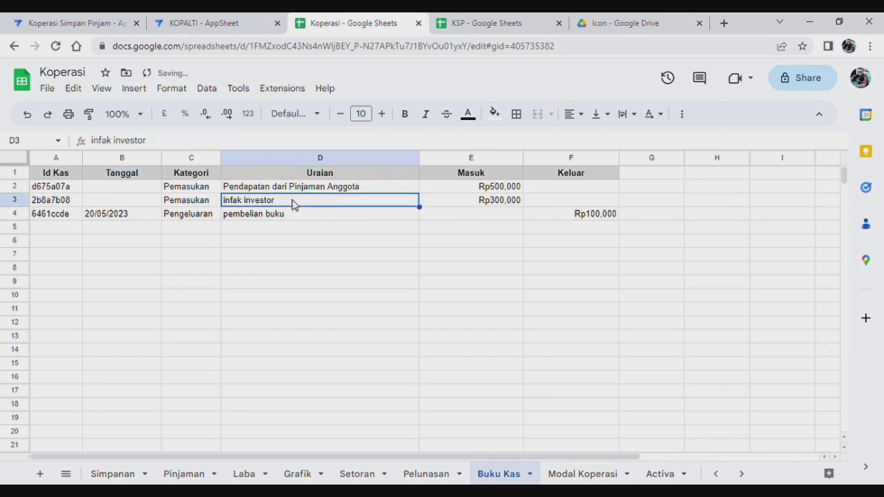
Rewrite D3's description as 'Pendapatan dari Penjualan Barang'.
text(Pend)
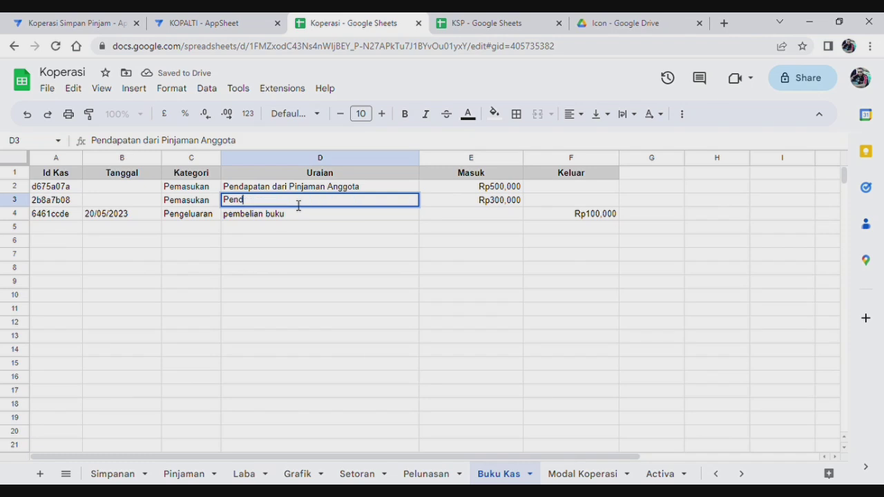
text(apatan dari Penjualan Barabnng)
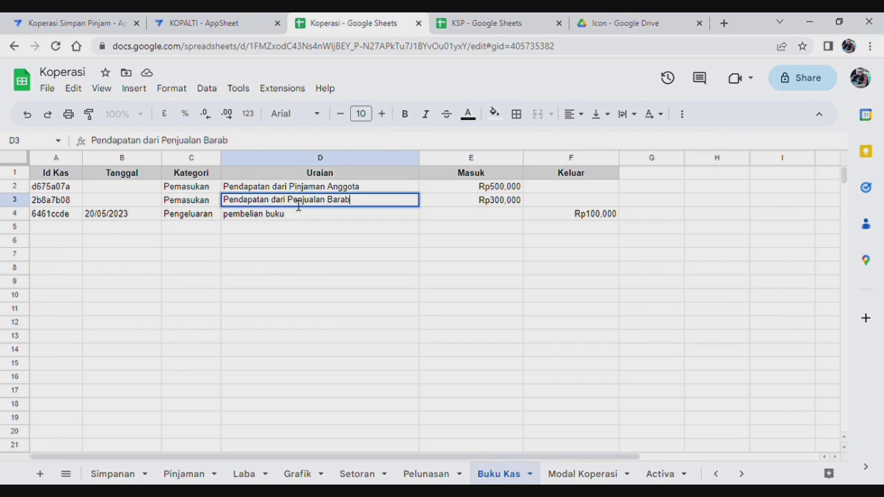
text(ng)
click(246, 257)
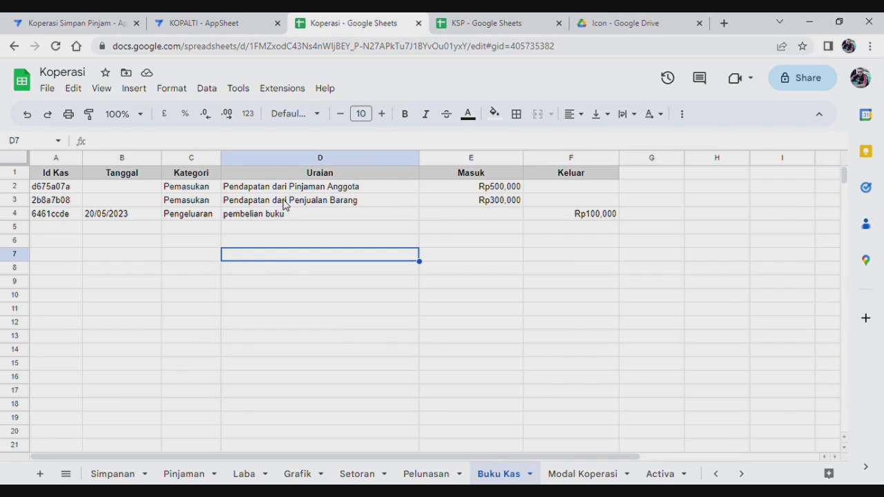
click(345, 204)
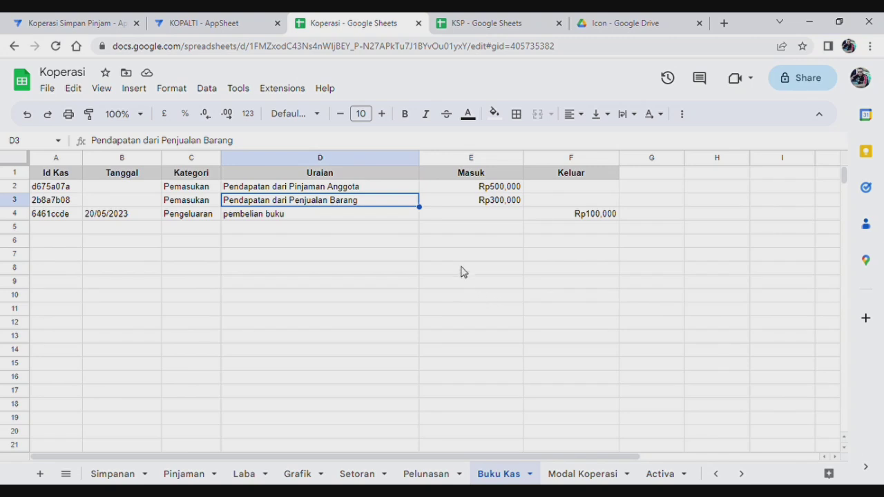
Change E3's Rp300,000 amount to 0.
click(490, 203)
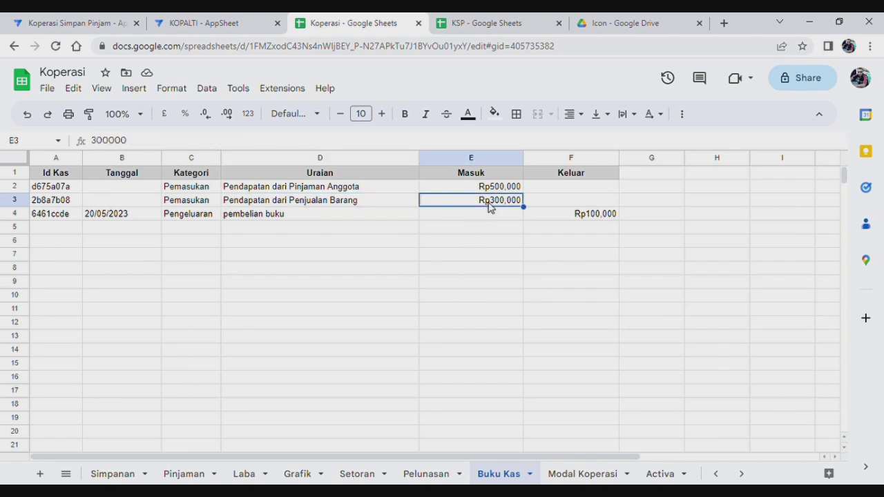
text(0)
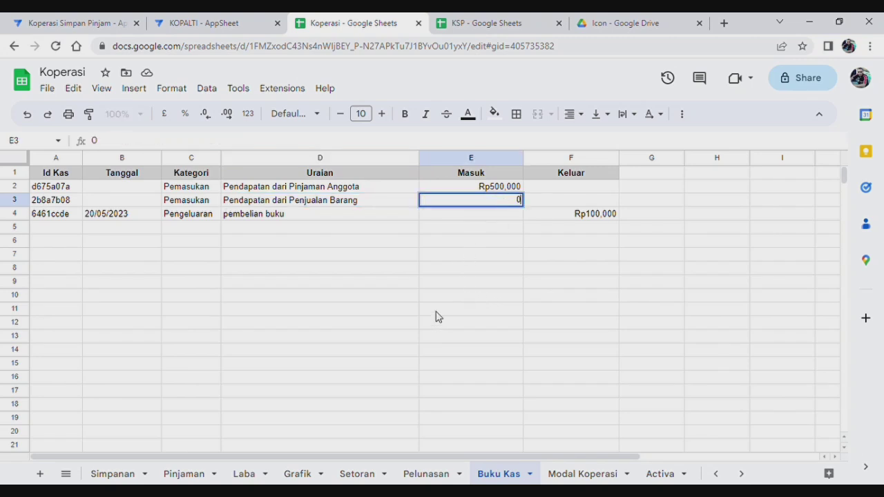
click(447, 297)
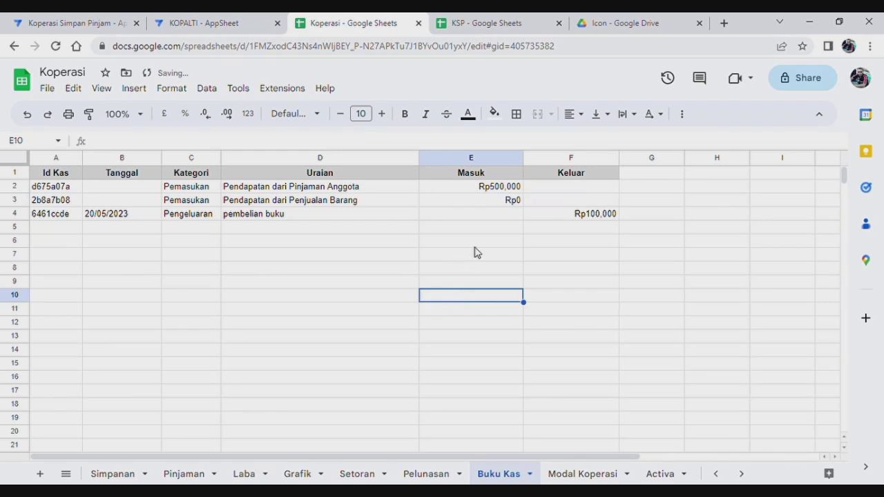
Replace E2's Rp500,000 with a SUM of the Laba sheet's column F, giving Rp220,000.
click(472, 190)
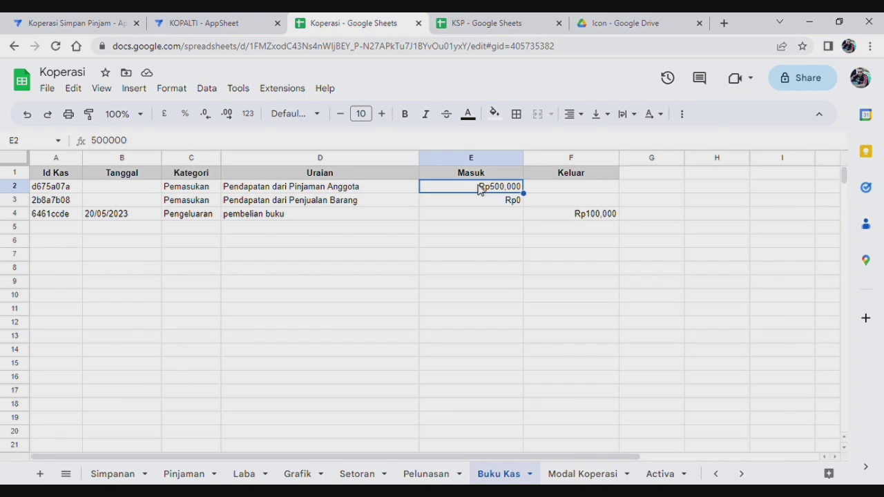
text(=)
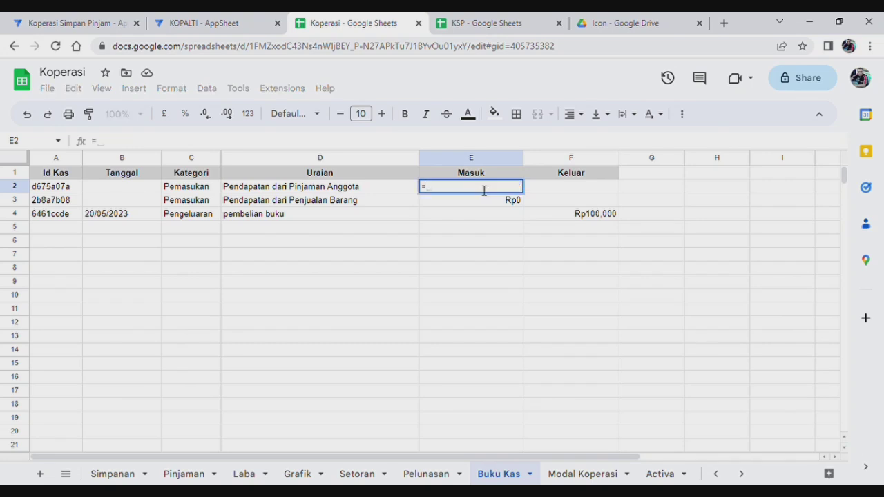
text(sum)
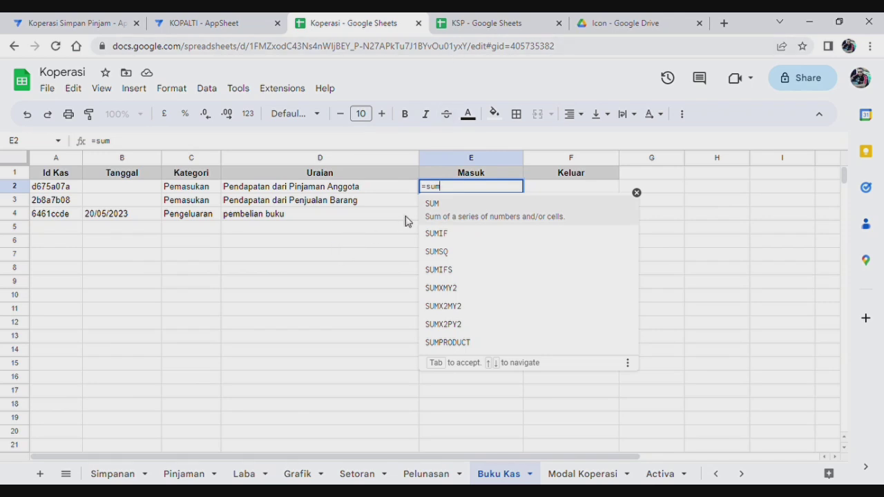
click(431, 207)
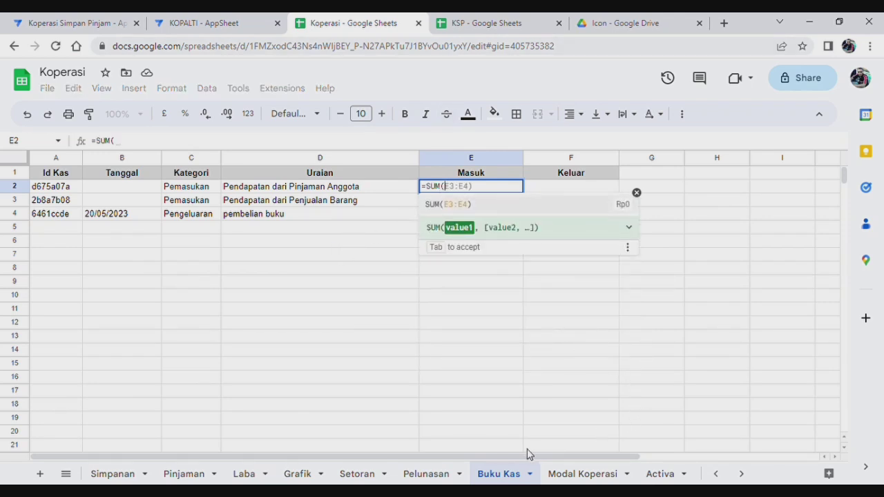
click(245, 475)
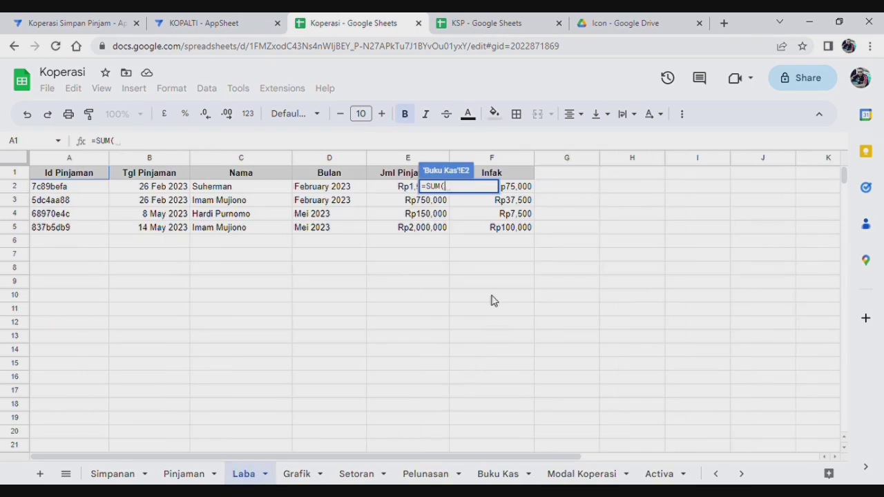
click(492, 159)
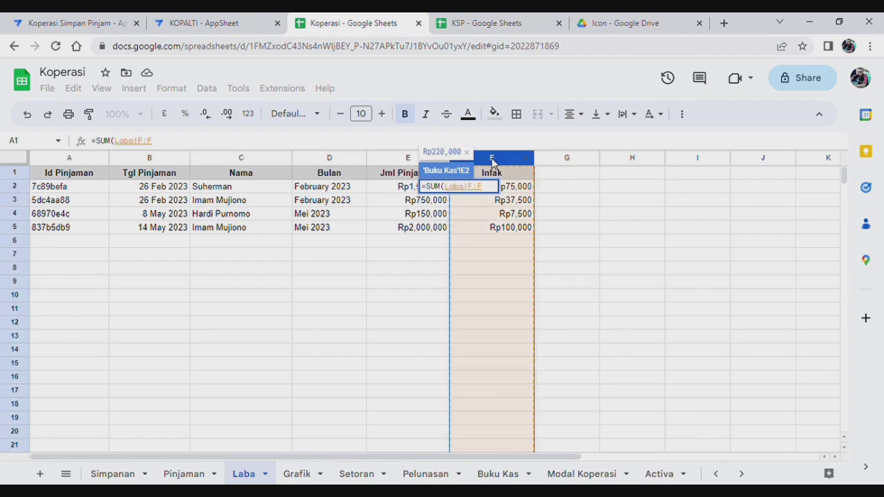
key(Return)
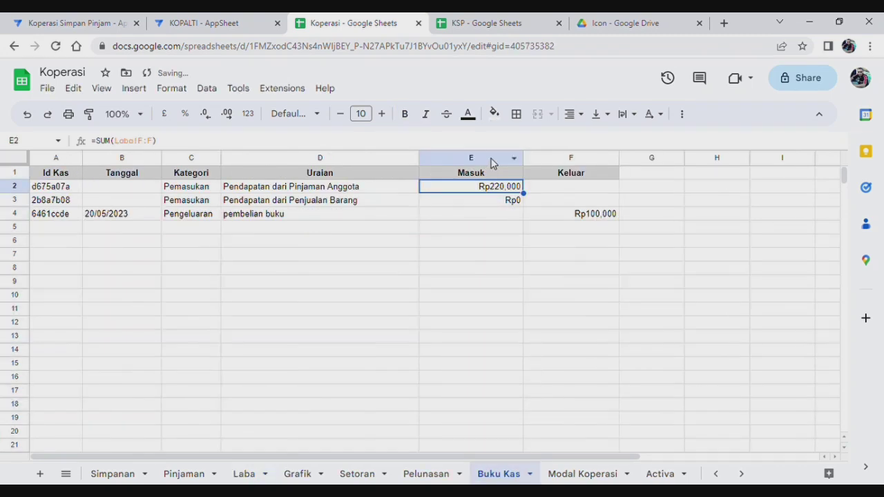
click(532, 302)
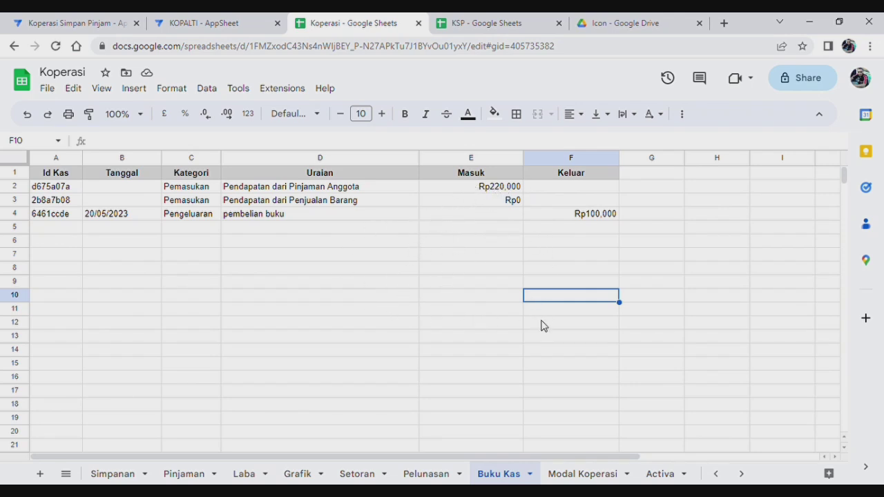
Sync the AppSheet preview so Neraca shows Laba Bersih Rp120.000, then return to the spreadsheet.
click(72, 23)
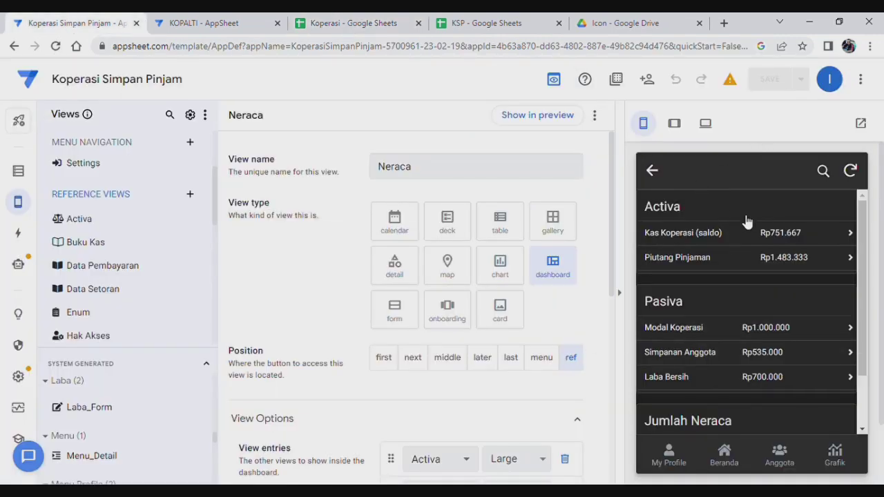
click(851, 171)
scroll(718, 316, down, 2)
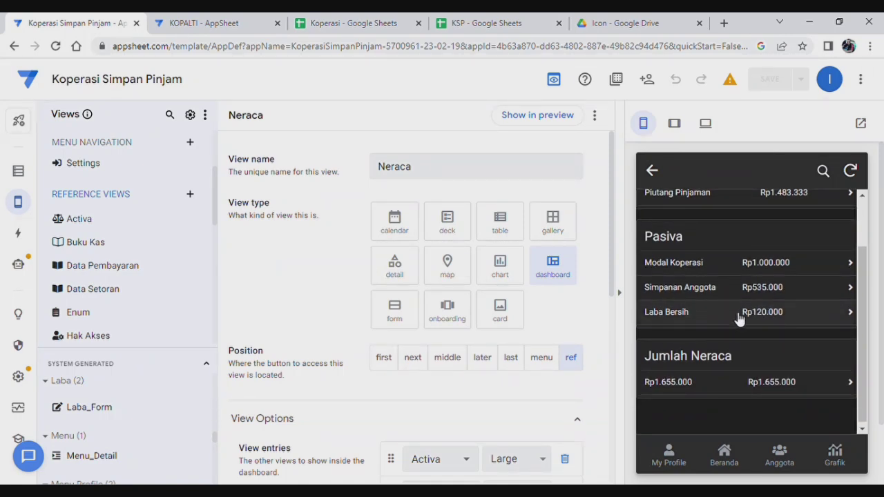
click(344, 28)
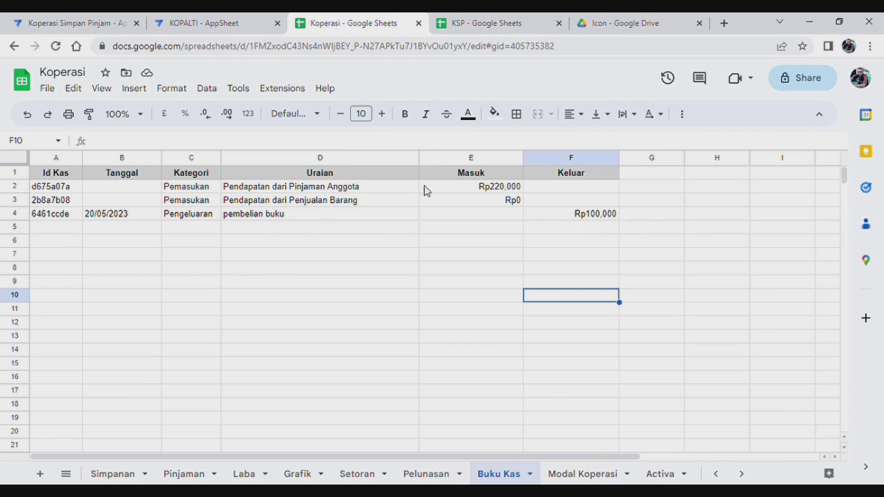
click(82, 25)
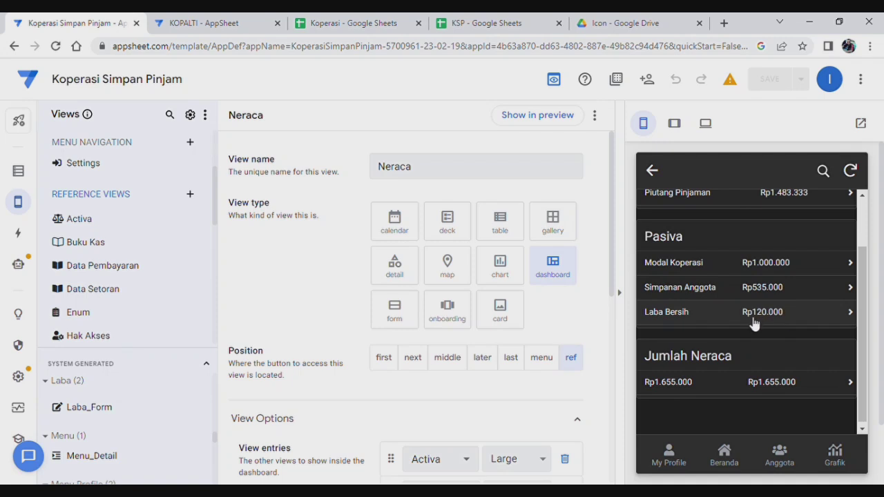
scroll(774, 321, down, 1)
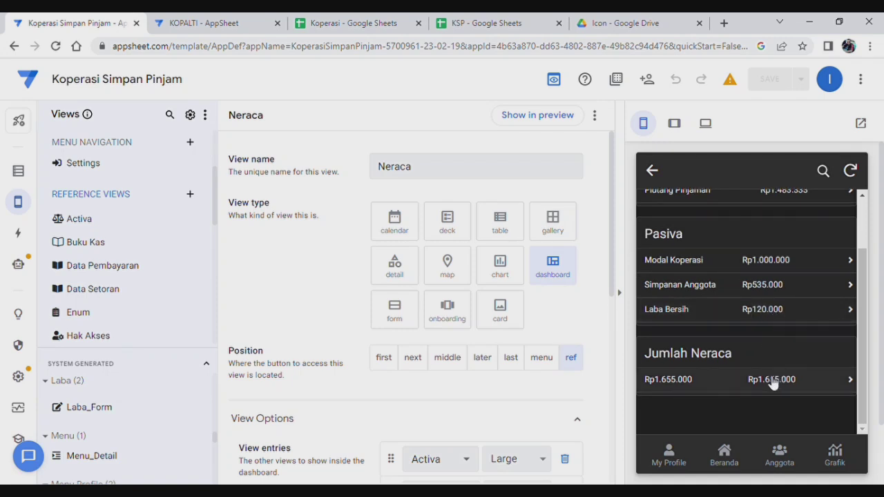
scroll(757, 366, up, 1)
scroll(755, 364, up, 2)
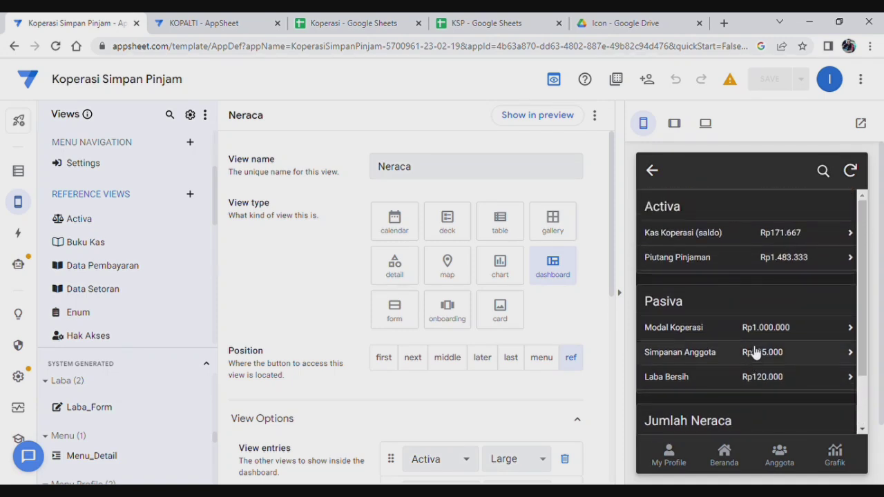
scroll(739, 282, down, 3)
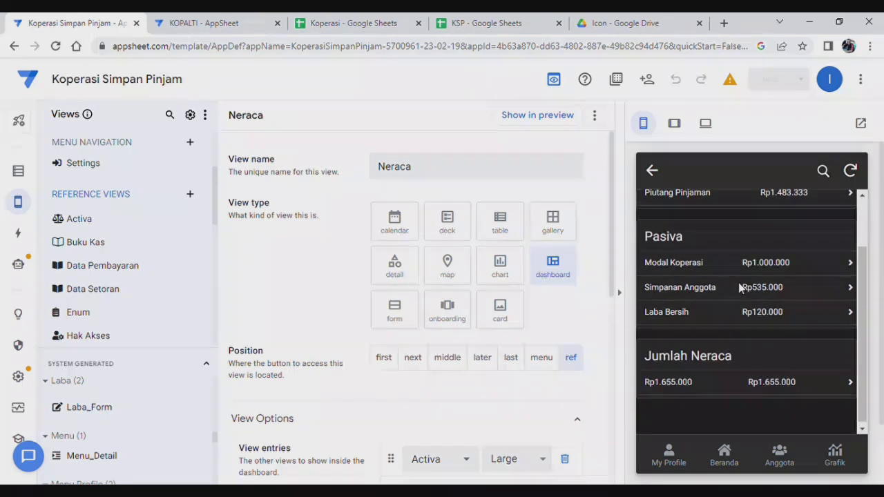
click(724, 456)
scroll(764, 340, down, 2)
scroll(763, 339, up, 5)
scroll(764, 339, down, 5)
scroll(766, 332, up, 1)
click(803, 306)
scroll(794, 306, up, 4)
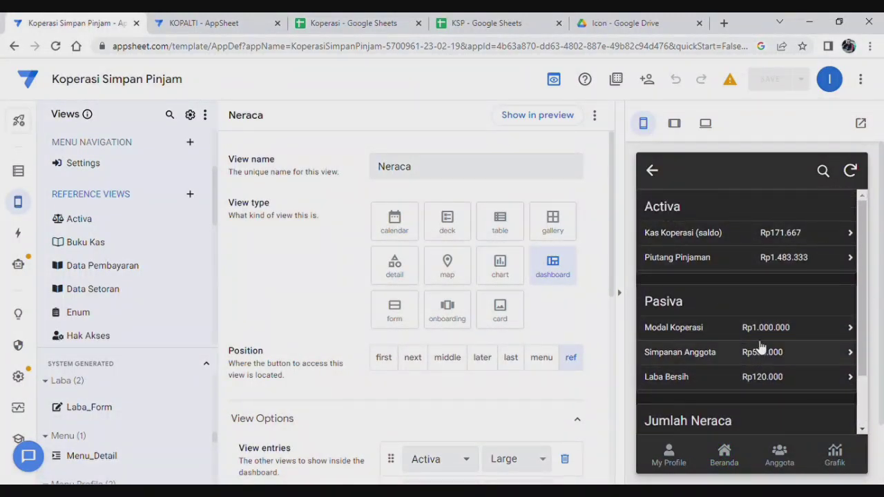
scroll(753, 281, down, 1)
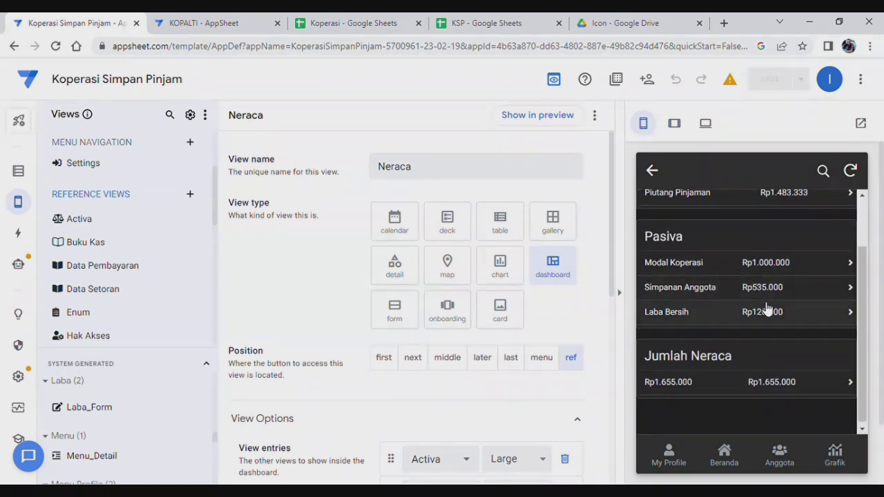
scroll(765, 311, up, 1)
click(724, 455)
scroll(742, 318, down, 4)
click(789, 236)
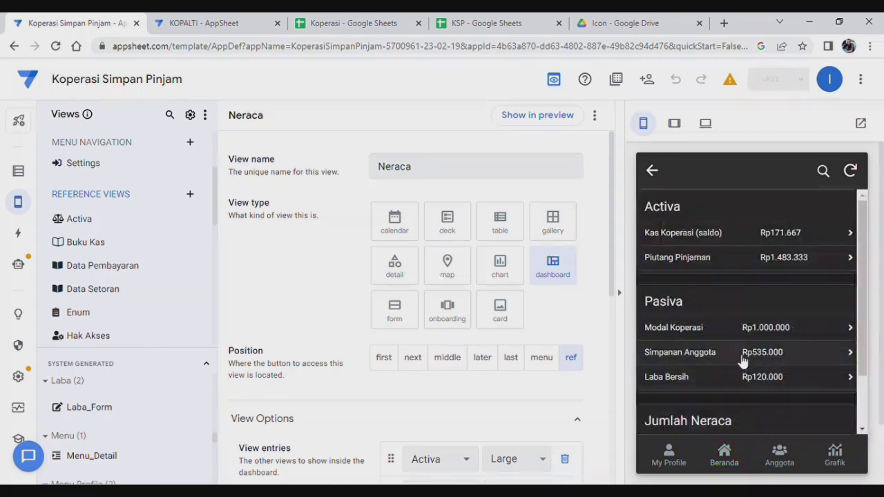
scroll(742, 362, down, 2)
scroll(741, 355, up, 2)
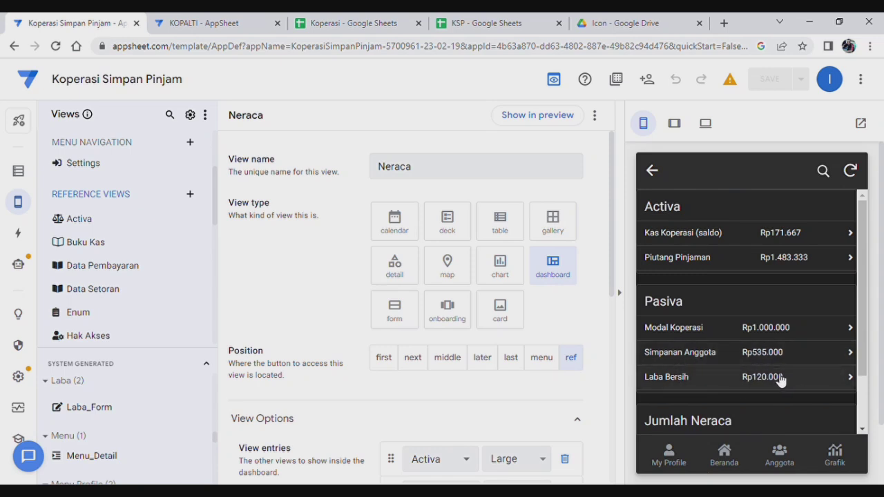
scroll(781, 378, down, 1)
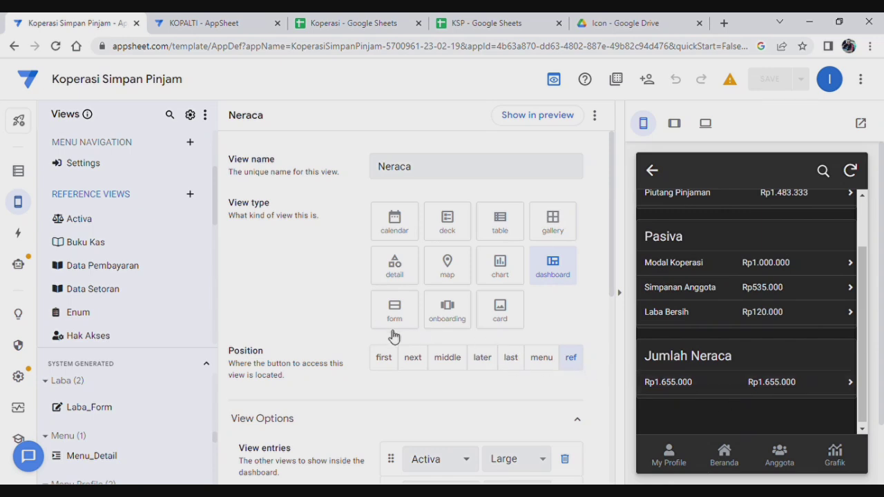
Rename the Jumlah Neraca view to Balance, then choose Save & verify data.
scroll(142, 294, down, 6)
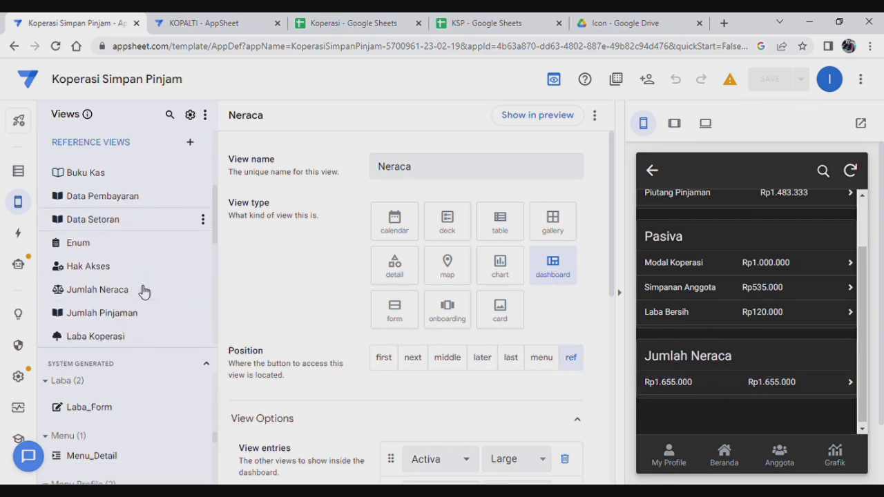
scroll(139, 296, down, 1)
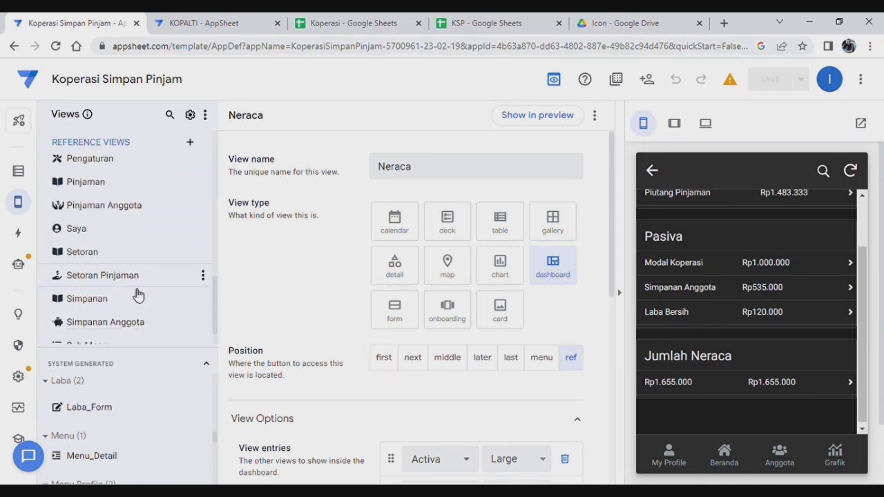
scroll(122, 302, up, 5)
scroll(140, 280, up, 3)
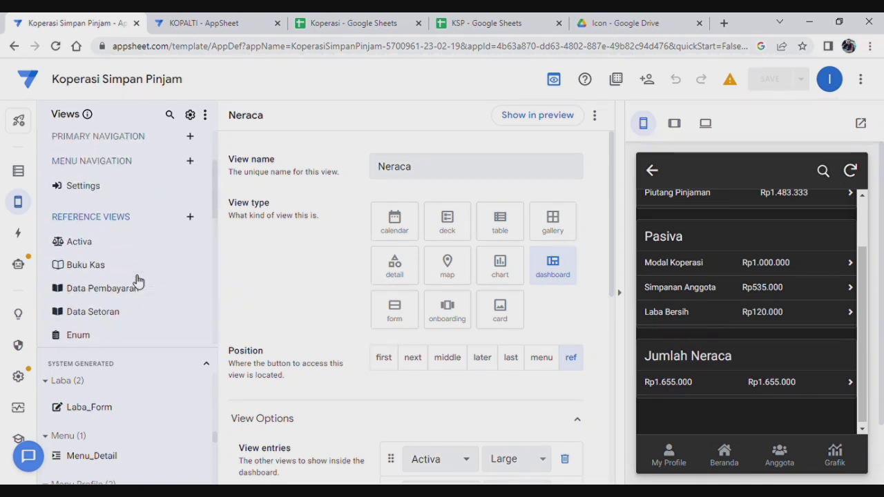
scroll(138, 280, down, 2)
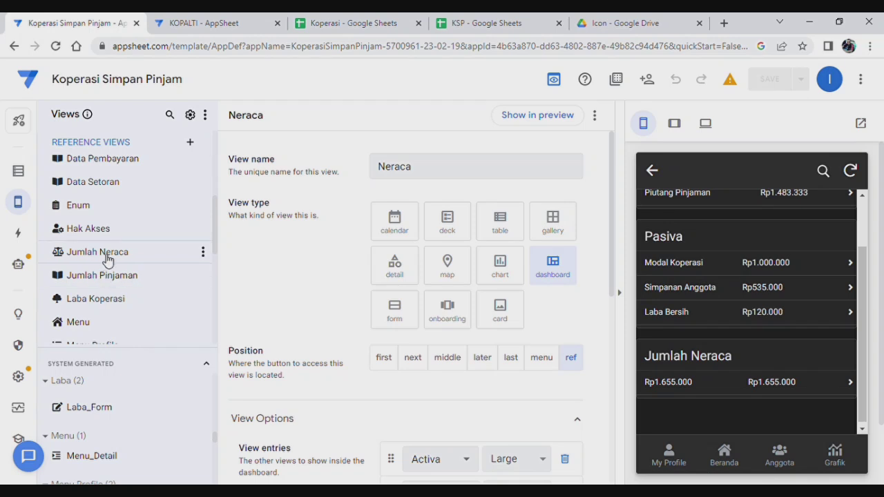
click(107, 259)
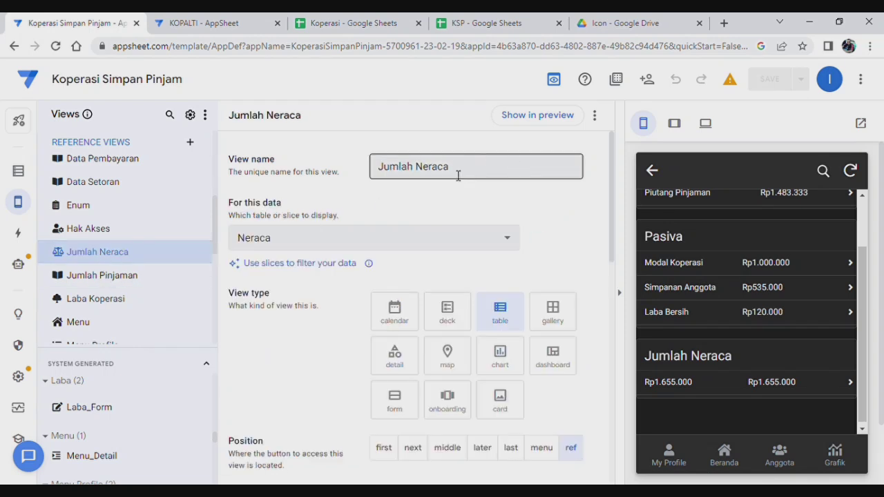
drag(465, 171, 332, 170)
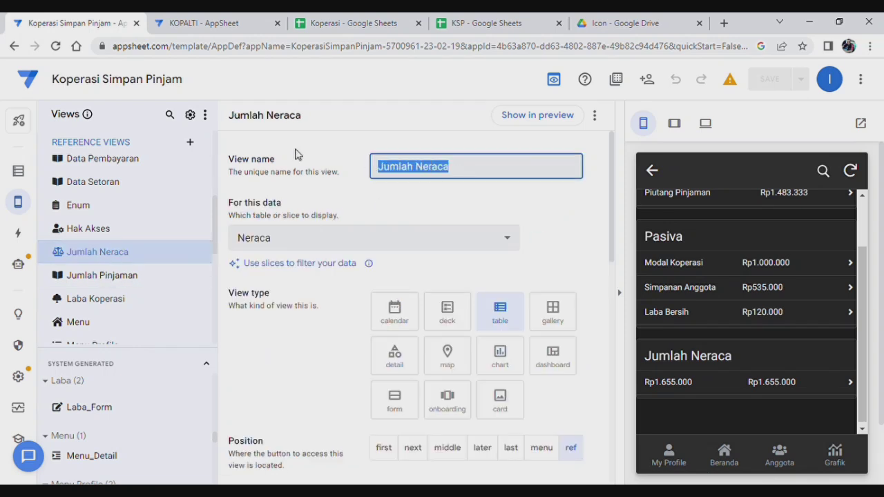
text(Balance)
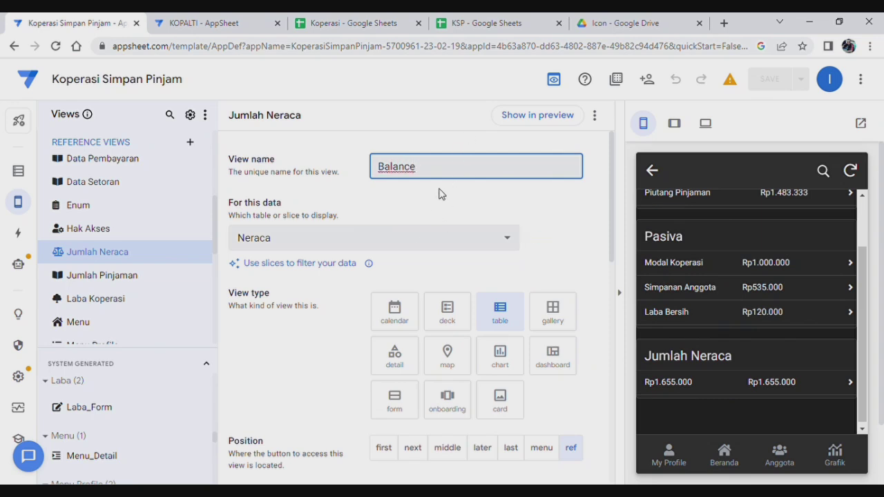
click(440, 199)
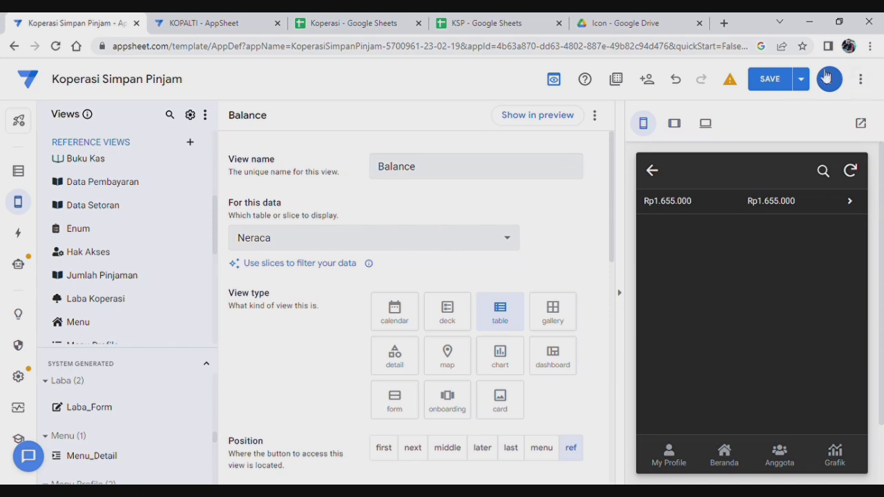
click(804, 79)
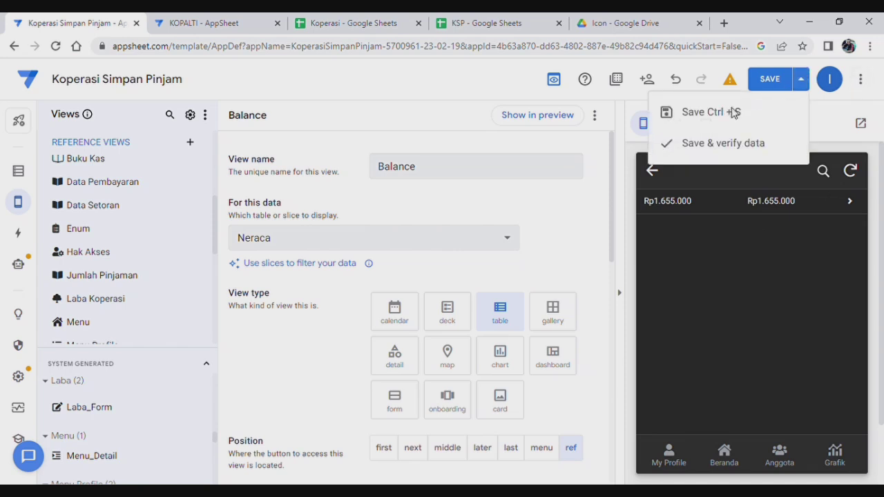
click(686, 146)
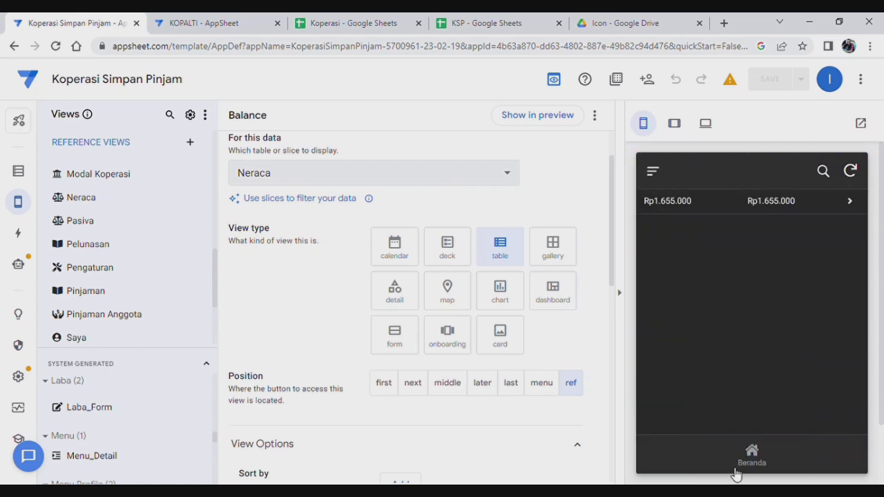
From Beranda, open the Masuk card and log in with the username and password.
click(743, 458)
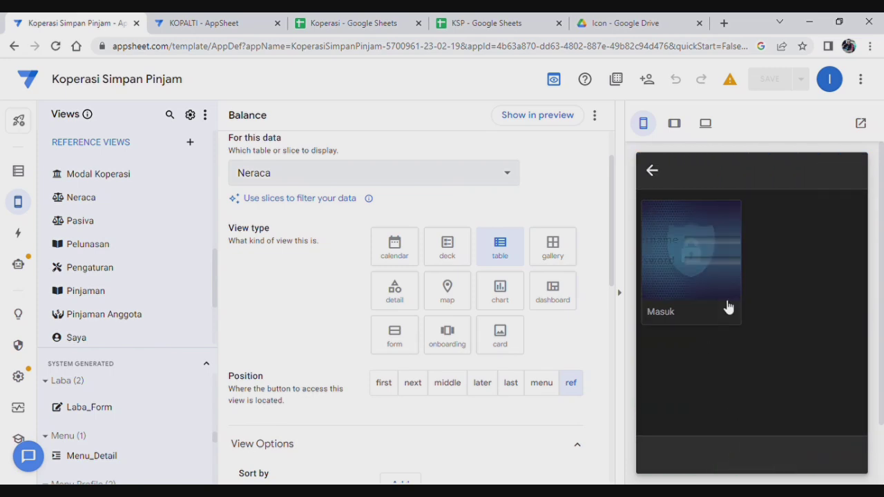
click(726, 310)
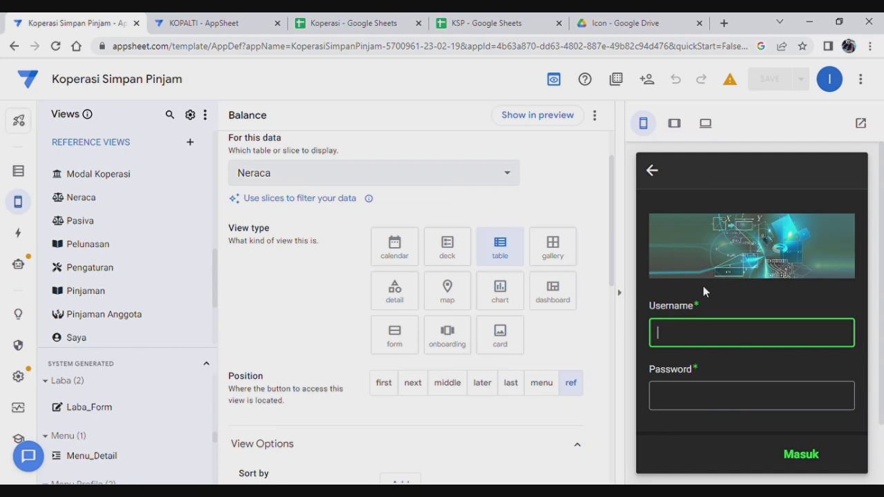
text(hardi23)
click(741, 392)
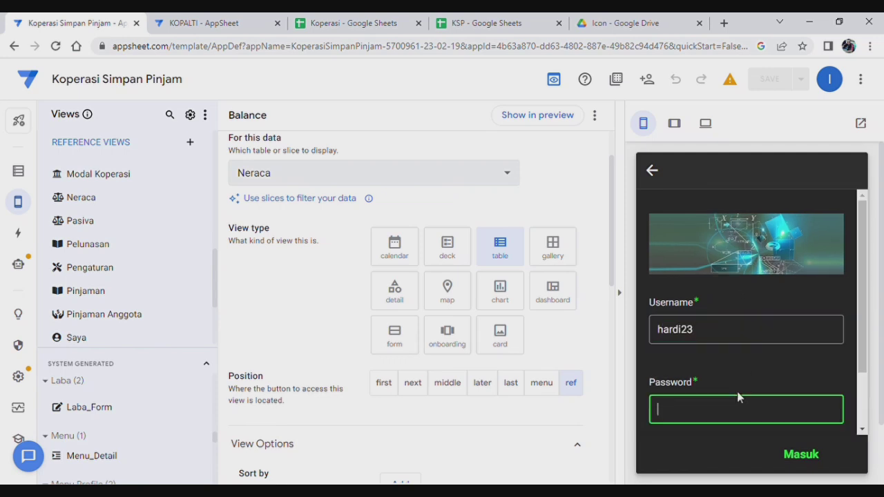
text(123456)
click(802, 456)
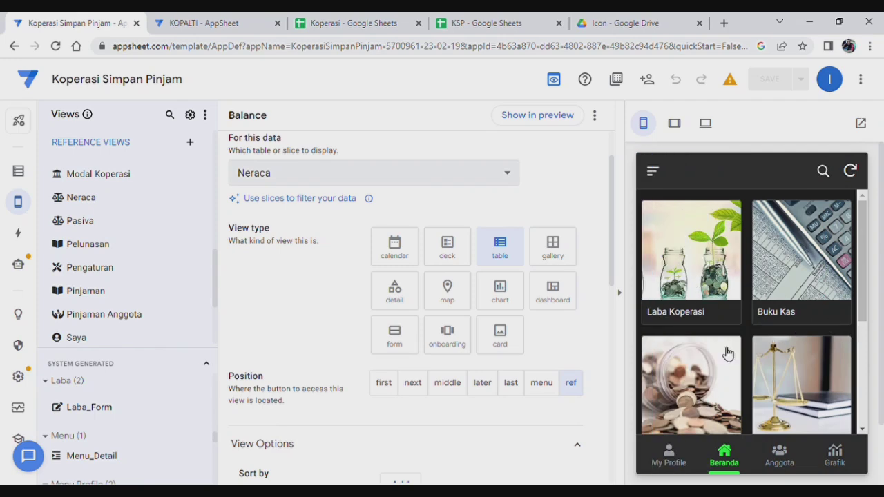
Open the Laba Koperasi, Buku Kas and Modal Koperasi tiles, returning home each time.
scroll(760, 289, down, 2)
scroll(740, 320, up, 2)
click(713, 278)
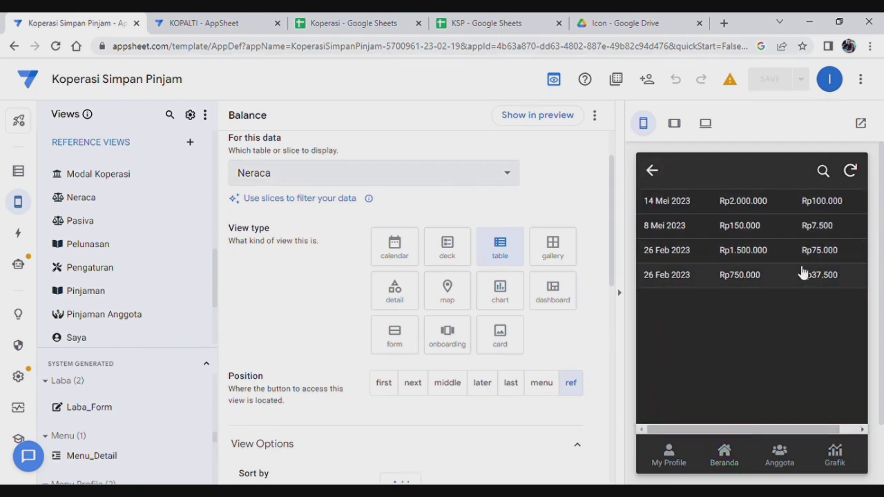
click(653, 172)
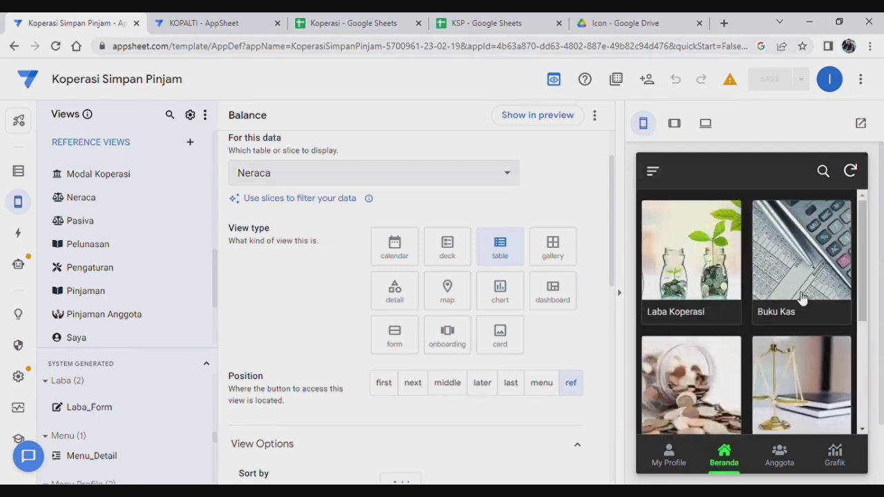
click(820, 279)
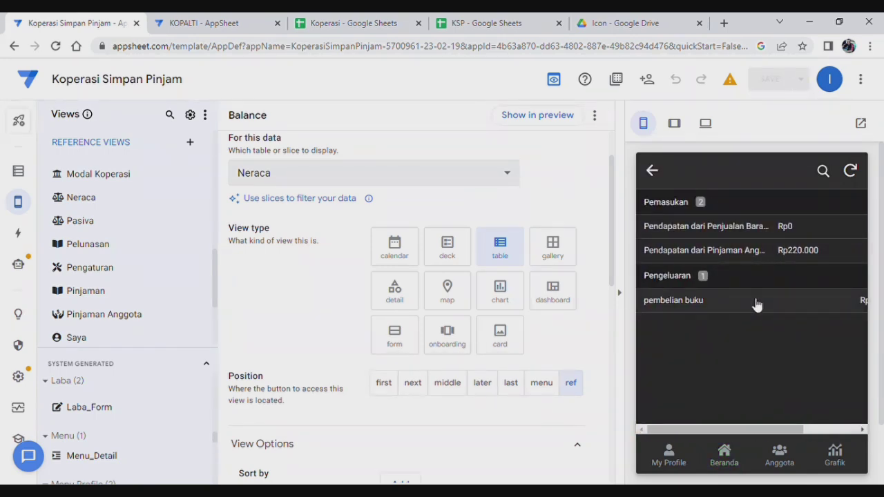
click(653, 172)
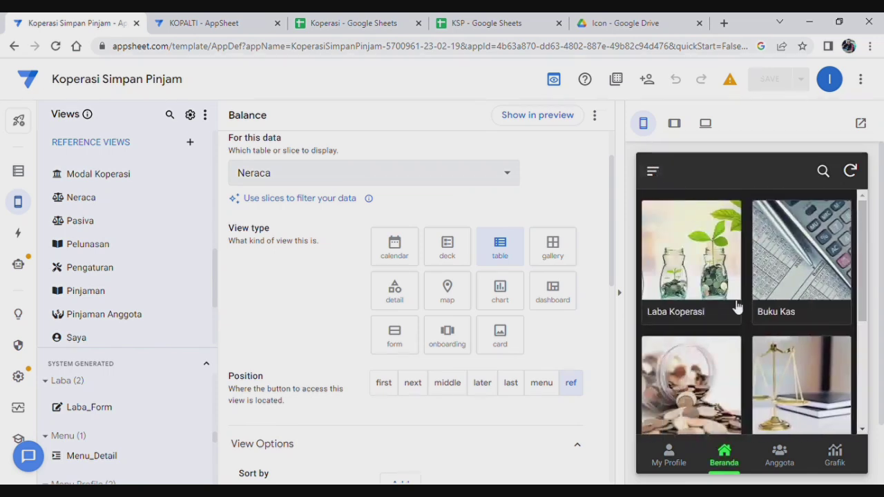
scroll(735, 369, down, 1)
click(701, 345)
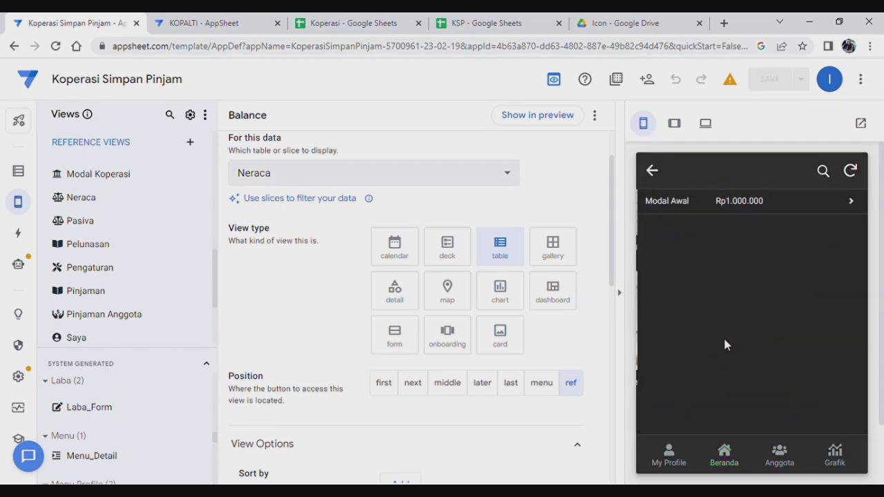
click(653, 172)
Open the Neraca tile and check its Balance section at Rp1.655.000 on both sides.
click(823, 339)
scroll(766, 326, down, 1)
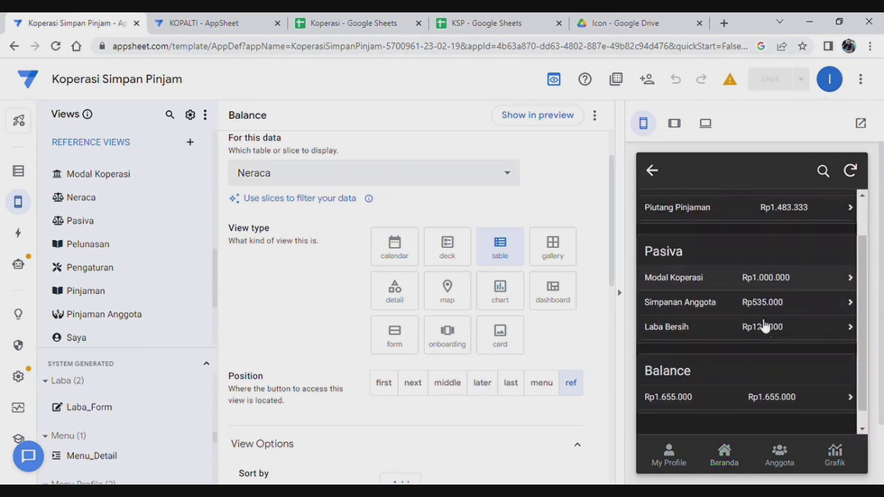
scroll(723, 324, up, 1)
scroll(724, 322, down, 1)
scroll(743, 363, up, 1)
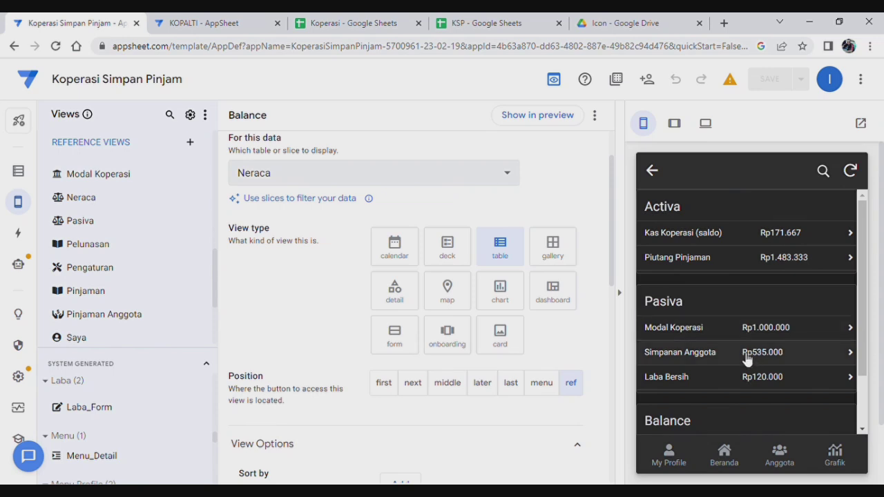
scroll(743, 358, down, 1)
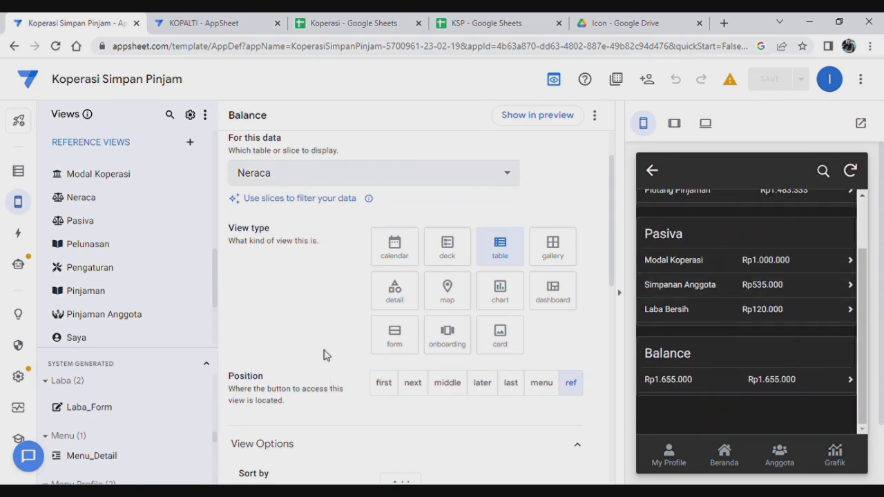
scroll(774, 280, up, 1)
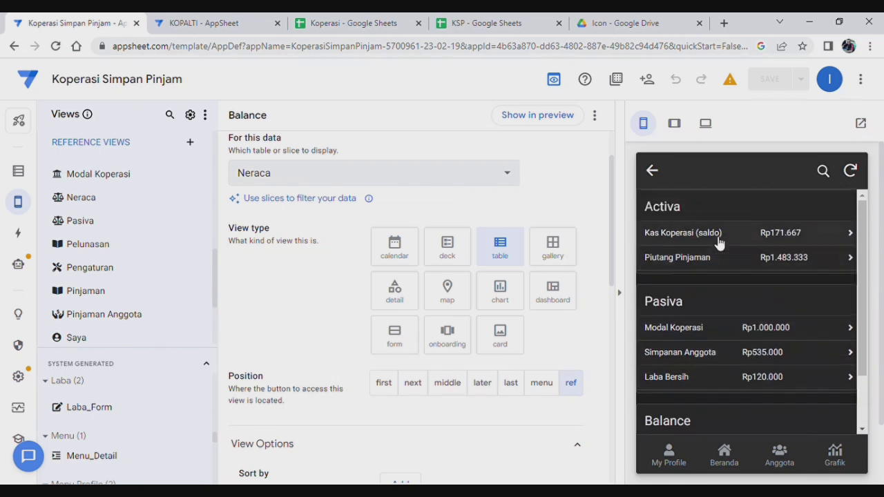
scroll(671, 331, down, 1)
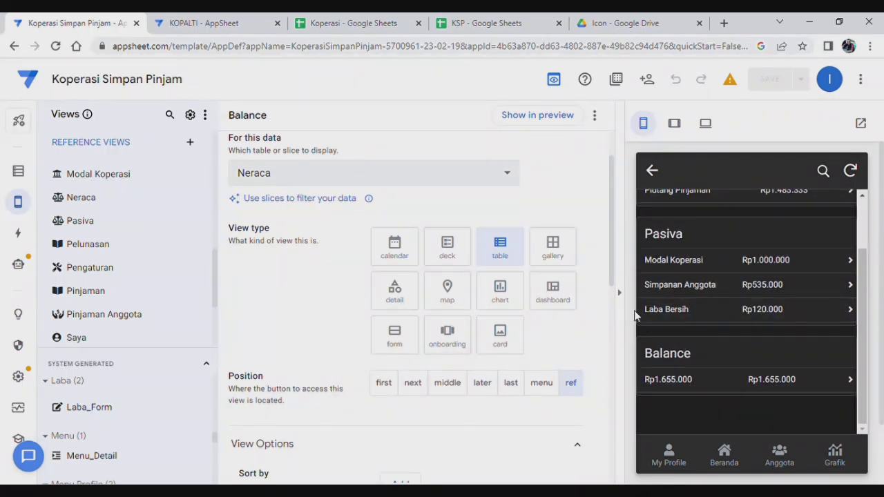
scroll(707, 279, up, 1)
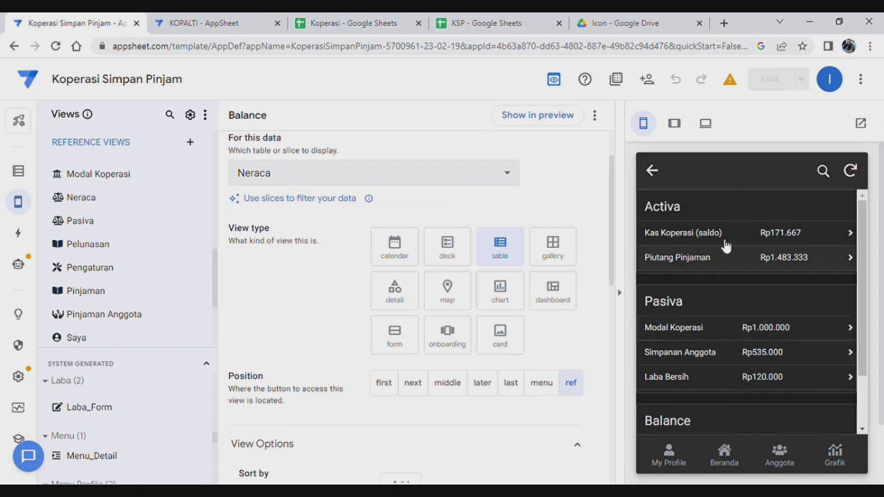
Bring up the Format rules list in the editor.
mouse_move(20, 201)
click(84, 208)
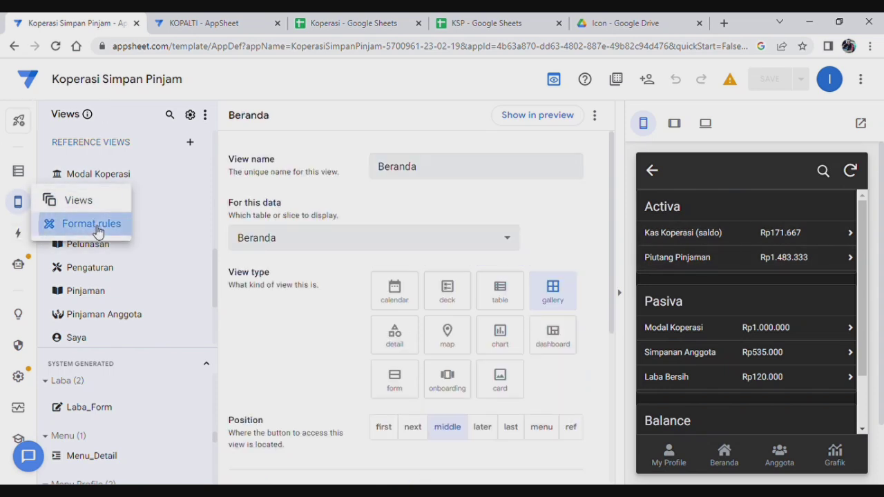
click(72, 228)
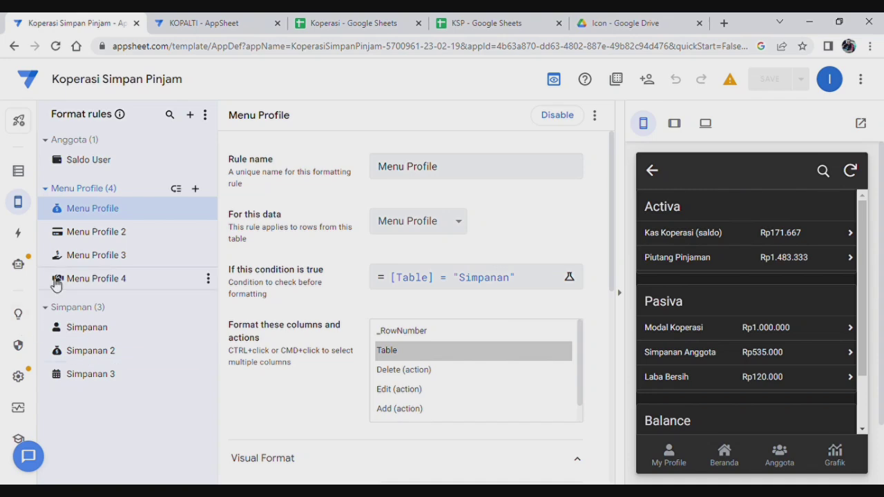
Create a blank format rule named 'activa' with For this data set to Activa.
click(191, 116)
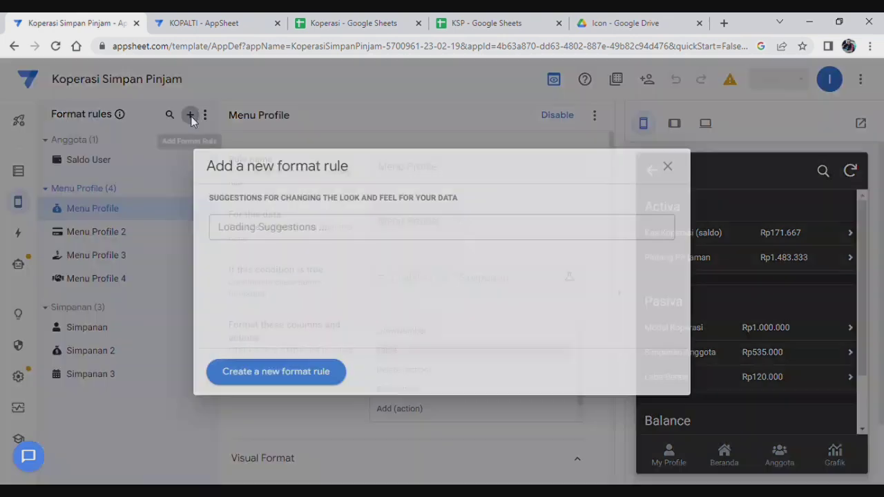
click(264, 375)
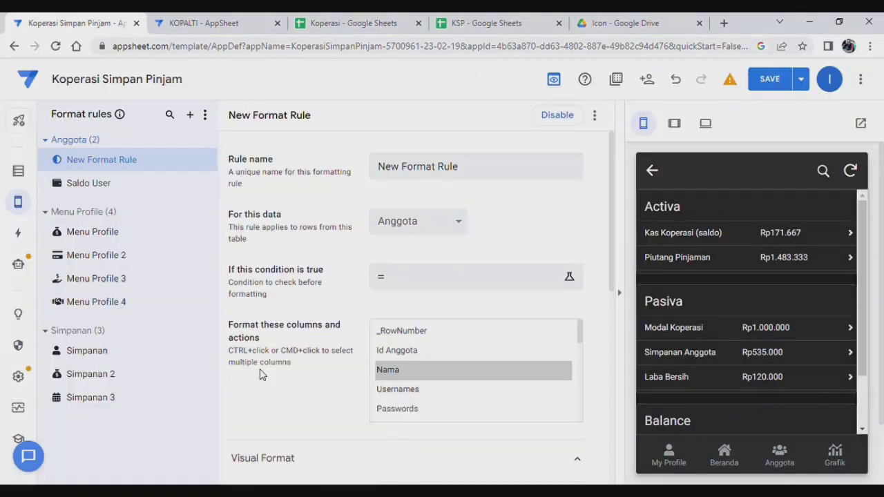
drag(476, 172, 274, 158)
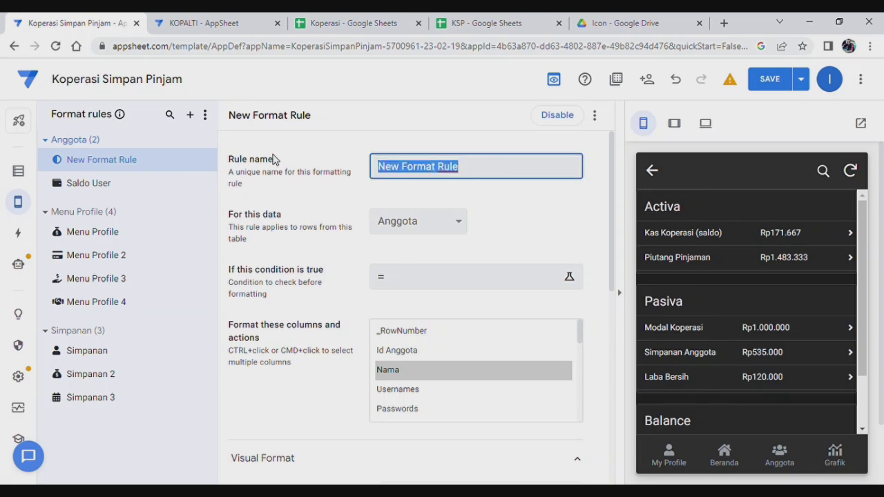
text(activa)
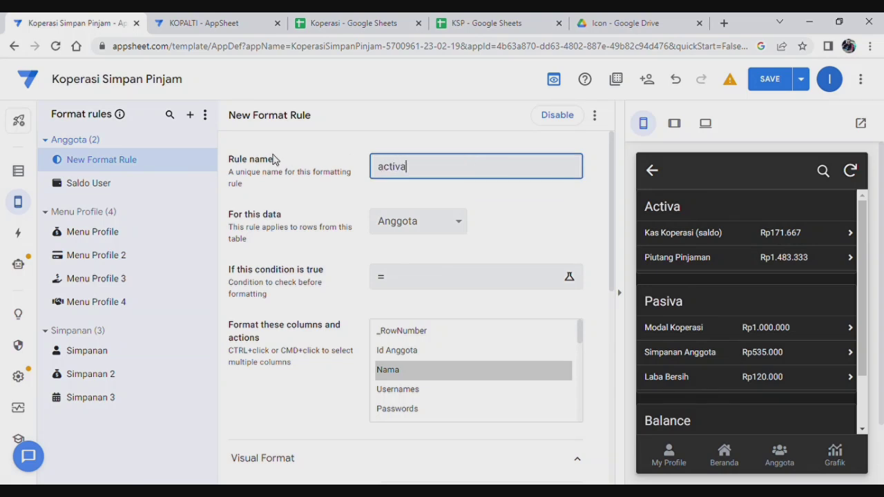
click(466, 221)
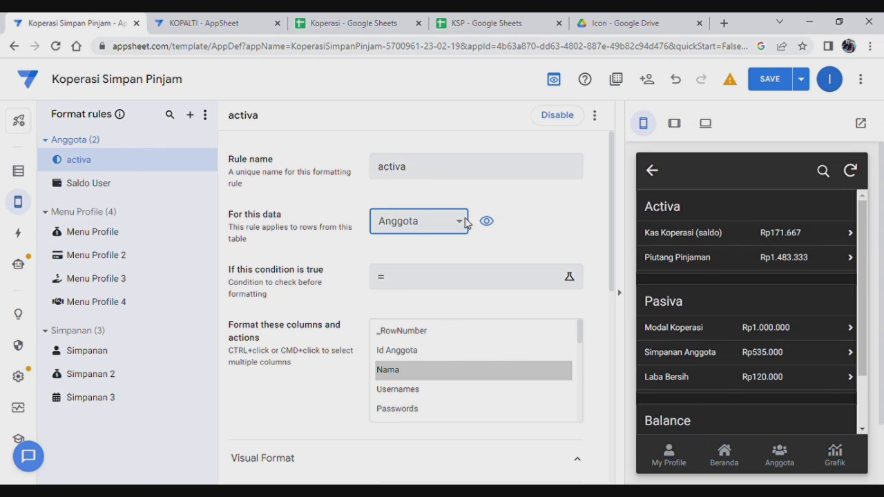
click(404, 243)
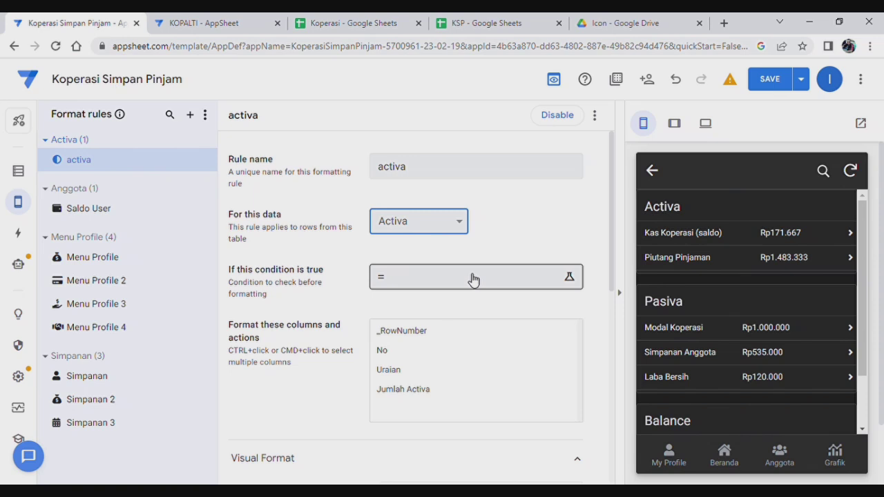
Apply the activa rule to the Uraian column with a right-arrow icon from an 'arr' search.
click(408, 371)
scroll(476, 310, down, 3)
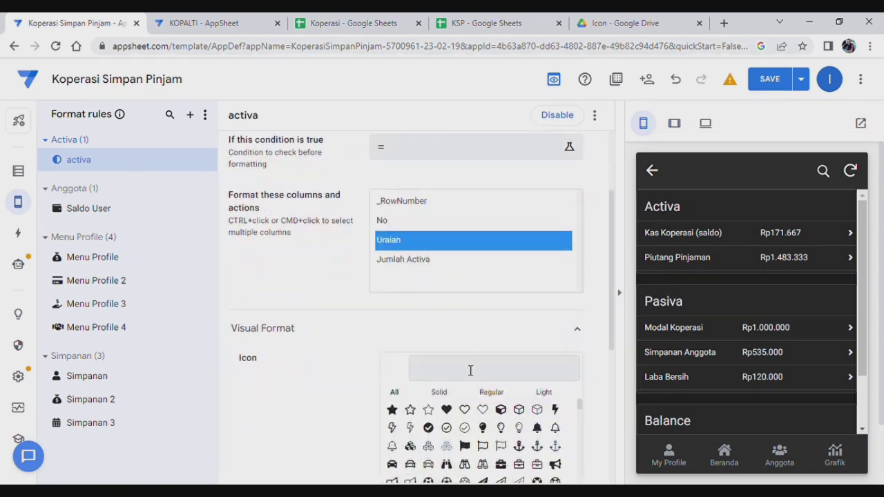
click(471, 371)
text(arr)
scroll(550, 363, down, 2)
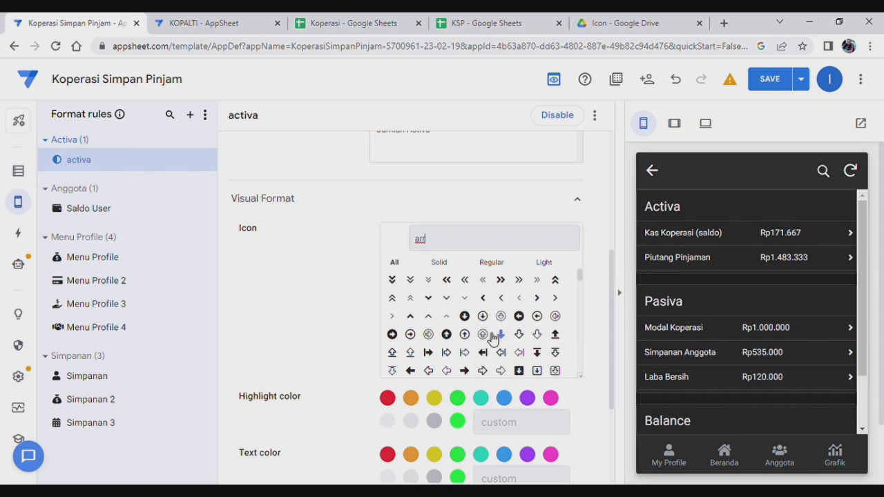
click(472, 375)
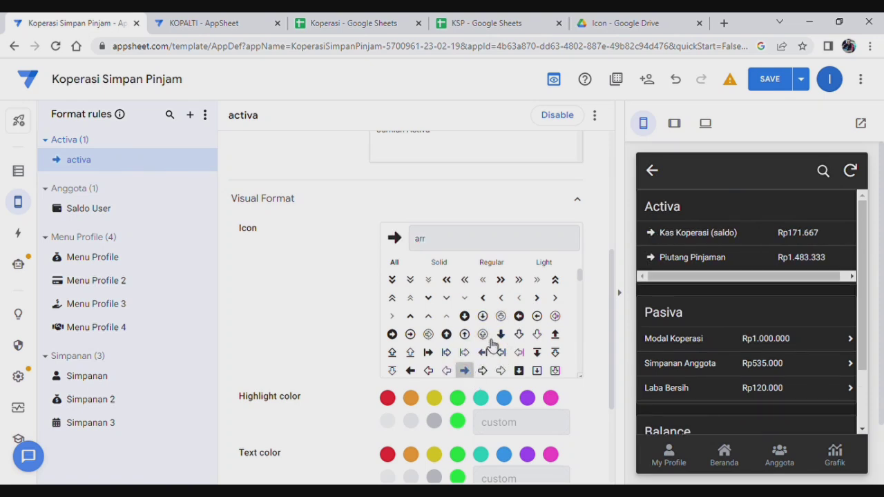
Set the highlight colour to primaryText and the Uraian text colour to green.
click(458, 421)
scroll(504, 366, down, 2)
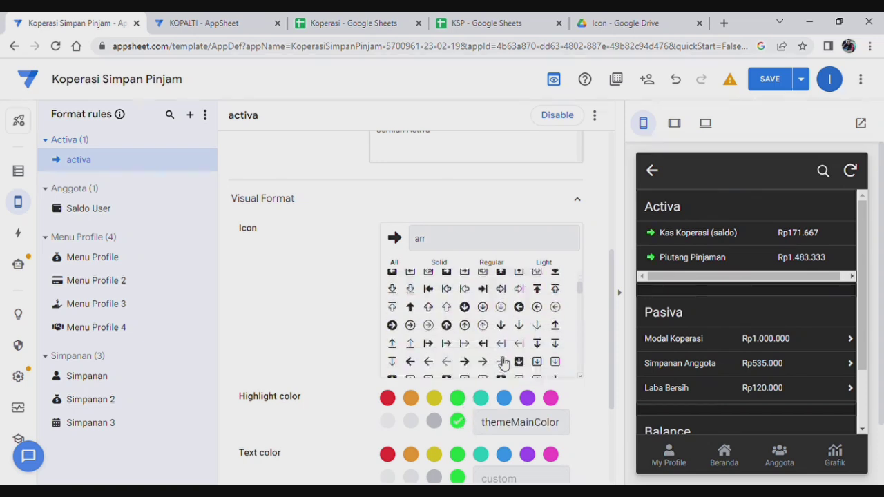
click(391, 423)
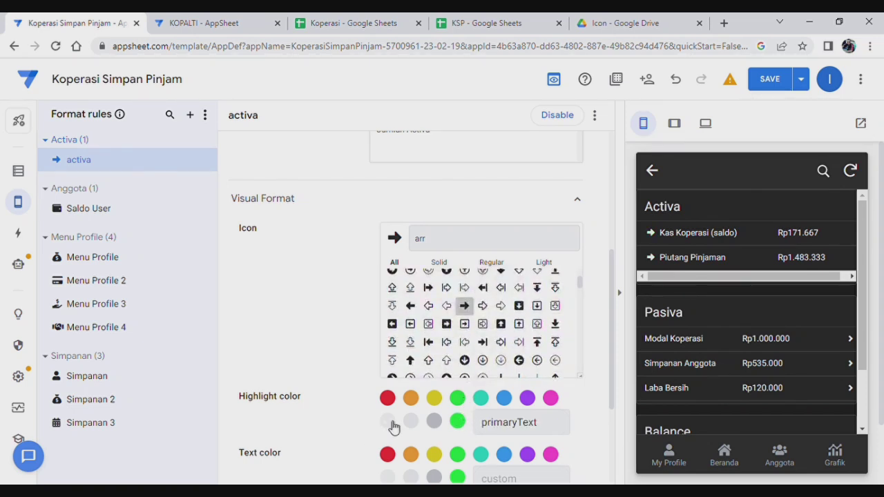
scroll(476, 375, down, 1)
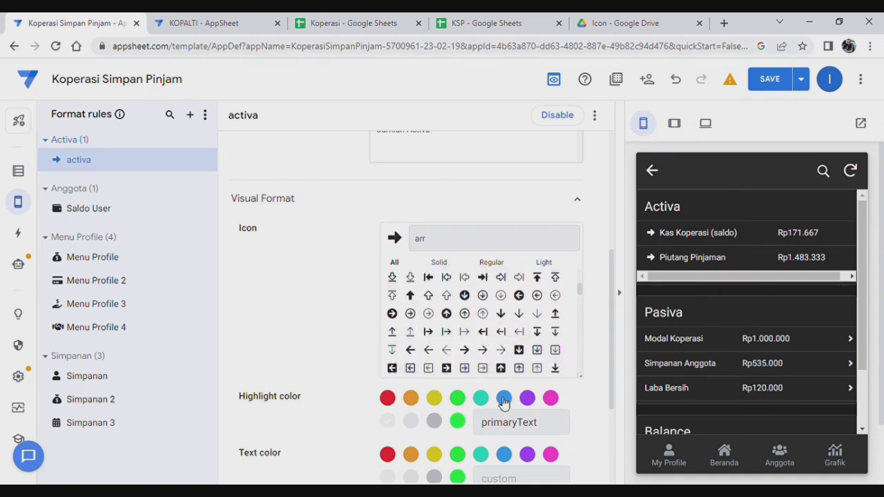
scroll(525, 394, down, 1)
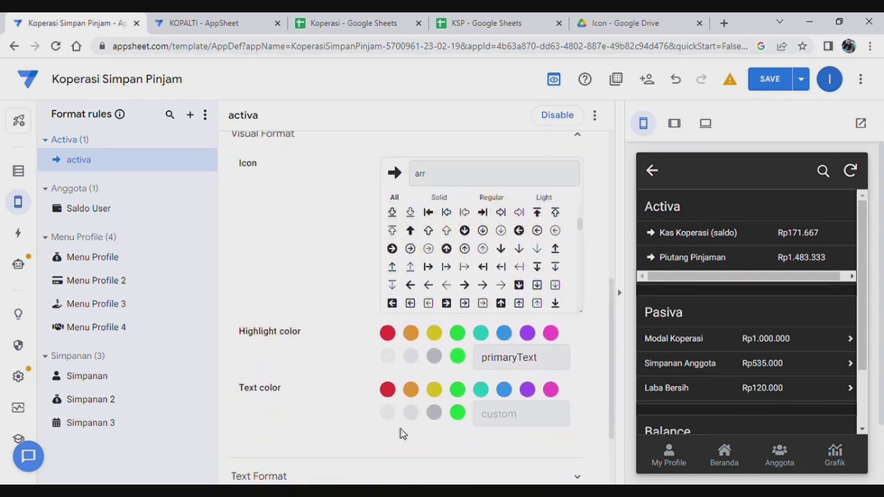
click(457, 413)
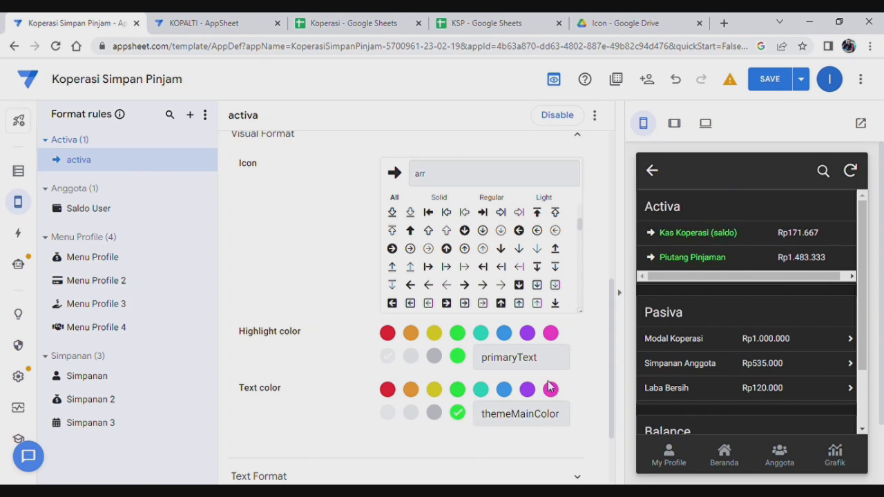
scroll(550, 387, down, 2)
click(444, 384)
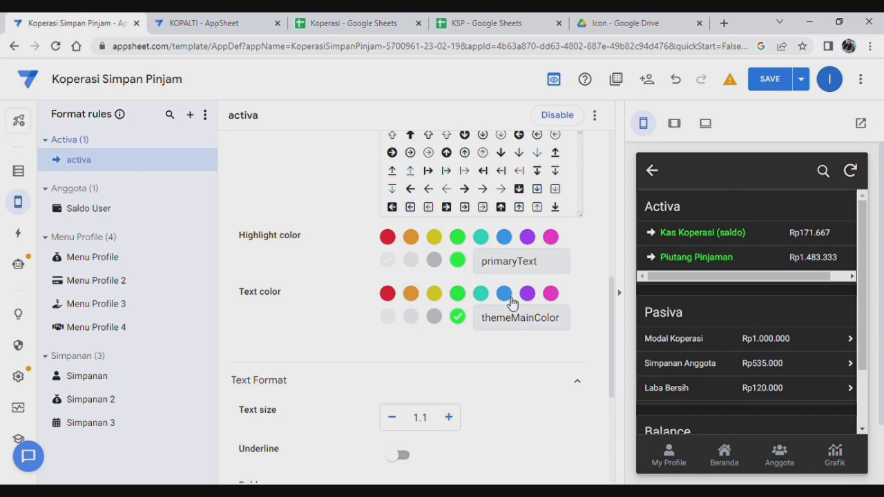
scroll(512, 304, up, 4)
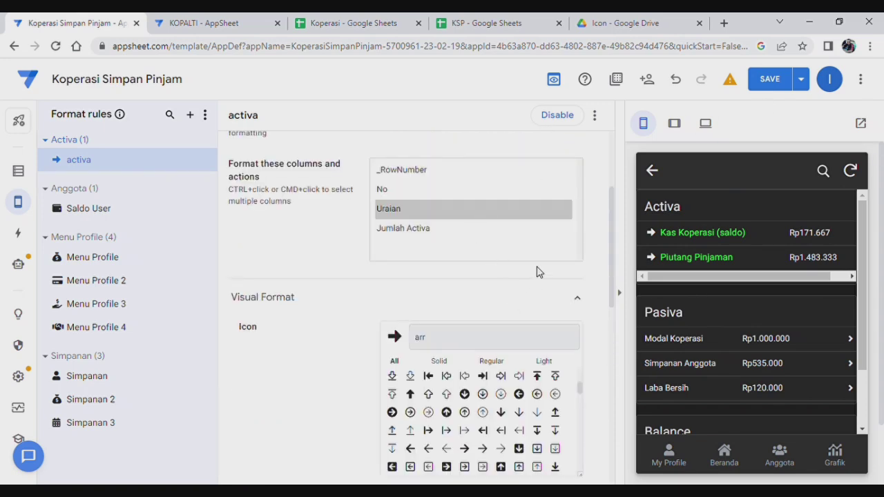
scroll(540, 269, up, 3)
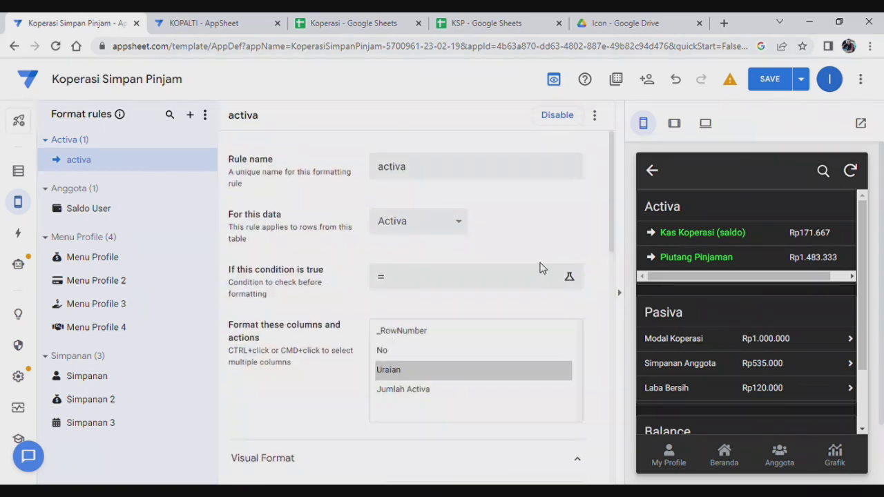
Duplicate the activa rule as activa 2, switching its column from Uraian to Jumlah Activa.
click(596, 119)
click(629, 132)
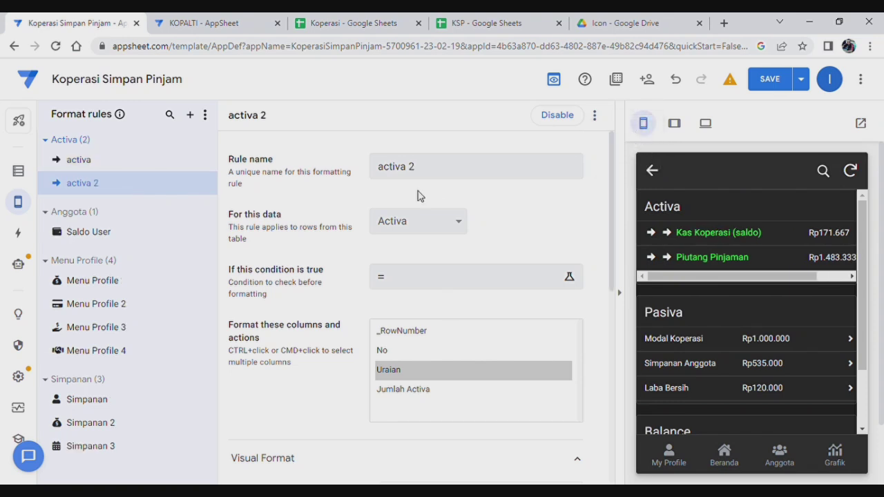
ctrl+click(396, 370)
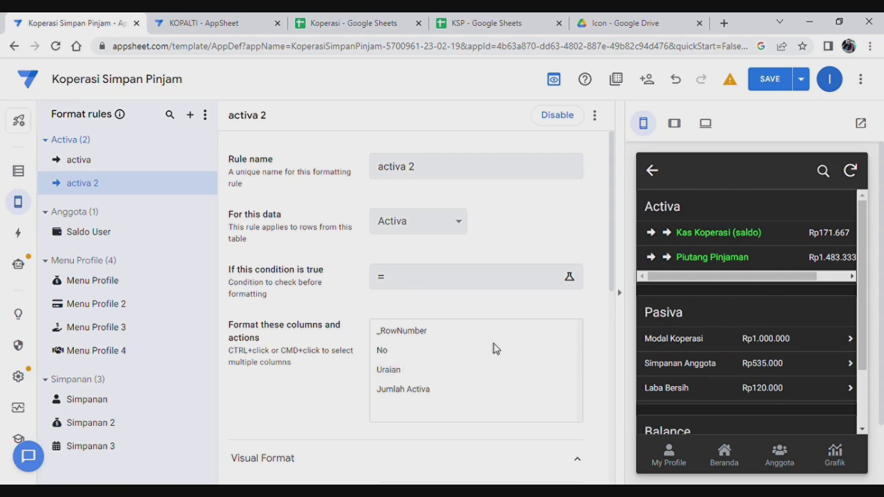
scroll(495, 348, down, 2)
click(410, 263)
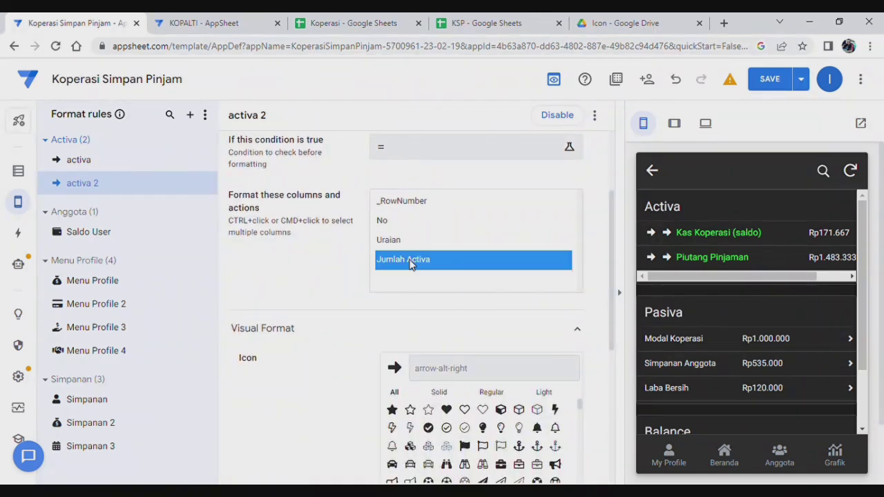
Give activa 2 the money-bag icon from a 'money' icon search.
scroll(453, 322, down, 1)
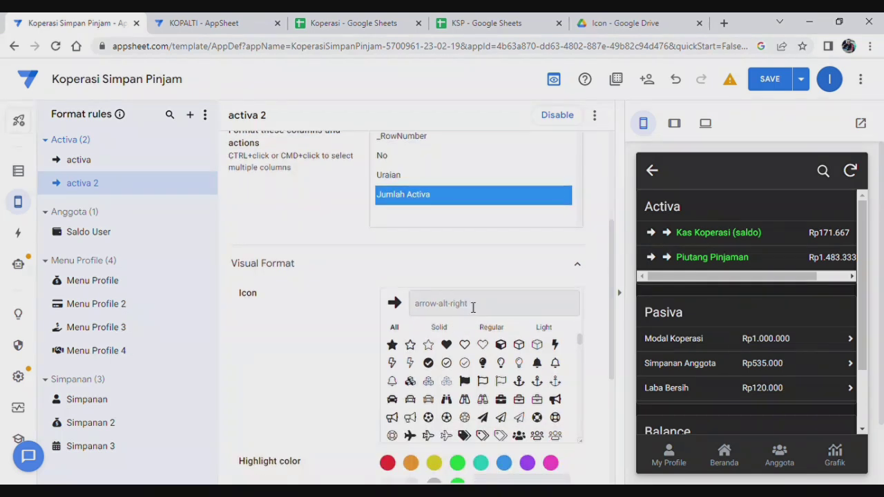
scroll(474, 308, down, 1)
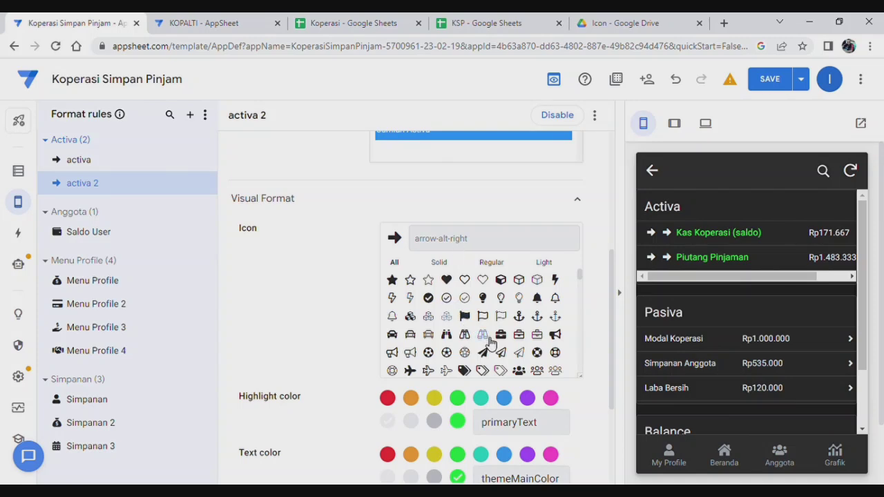
scroll(504, 338, down, 3)
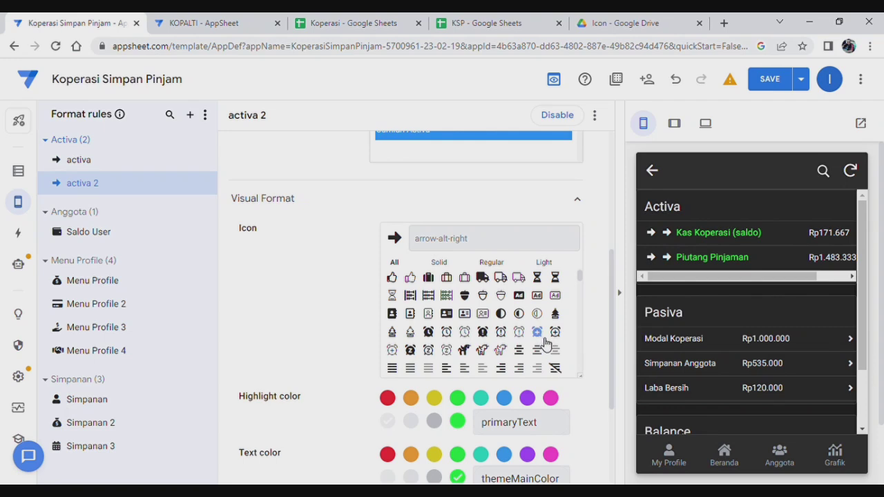
click(462, 239)
text(money)
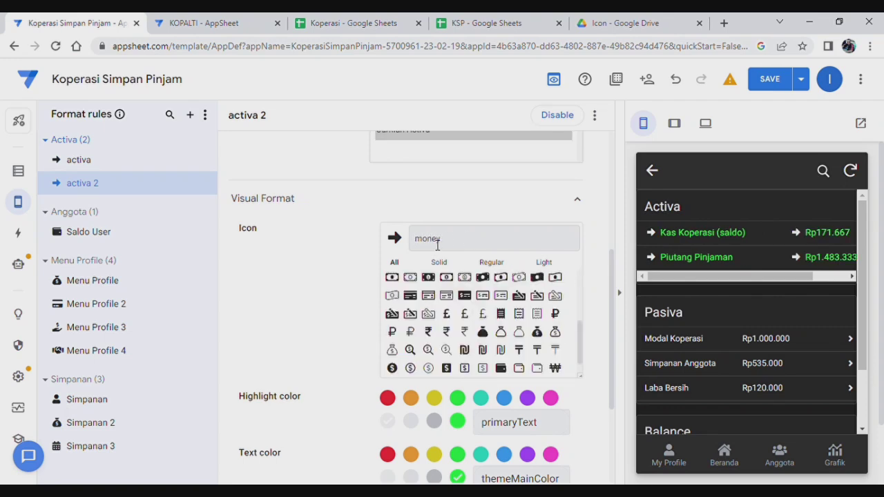
click(538, 335)
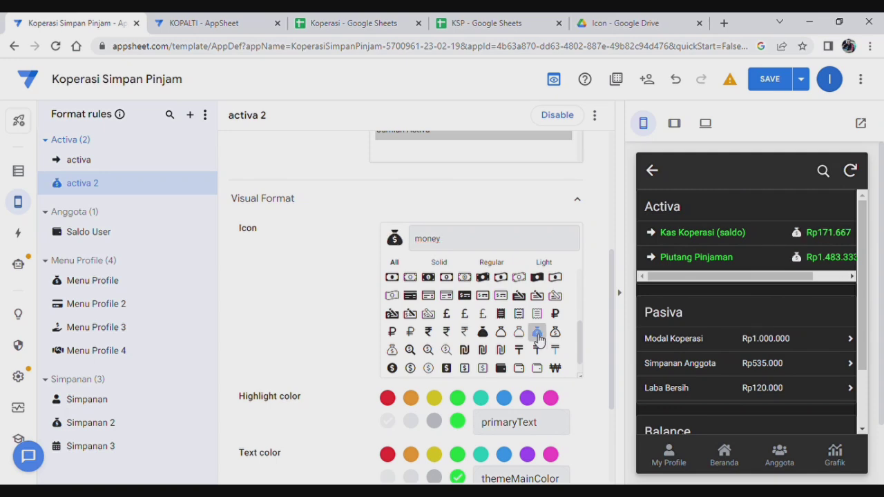
scroll(428, 311, down, 3)
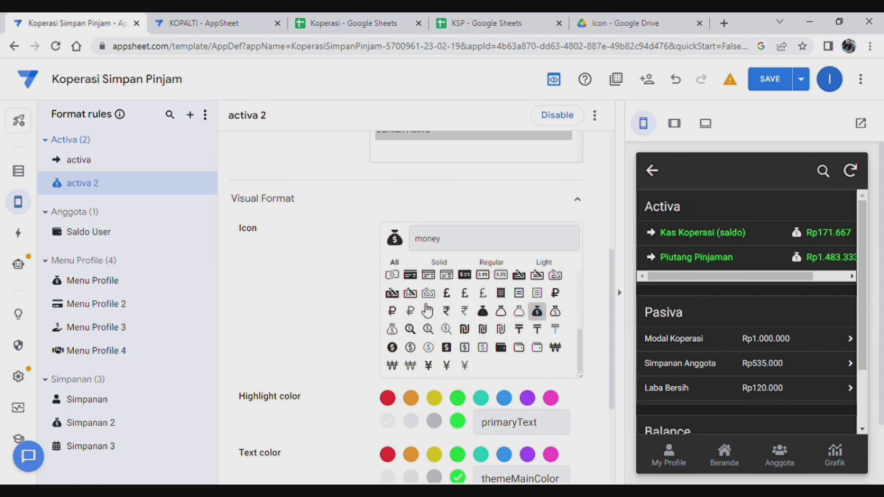
scroll(464, 316, down, 1)
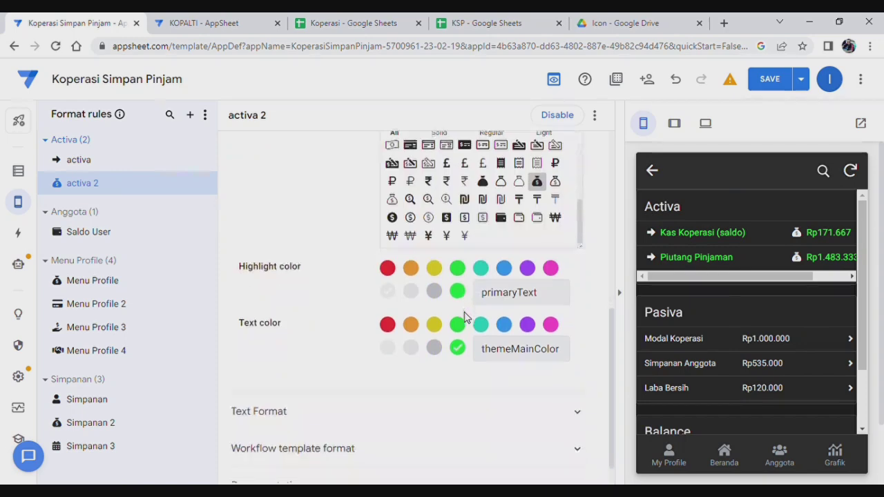
scroll(498, 325, up, 6)
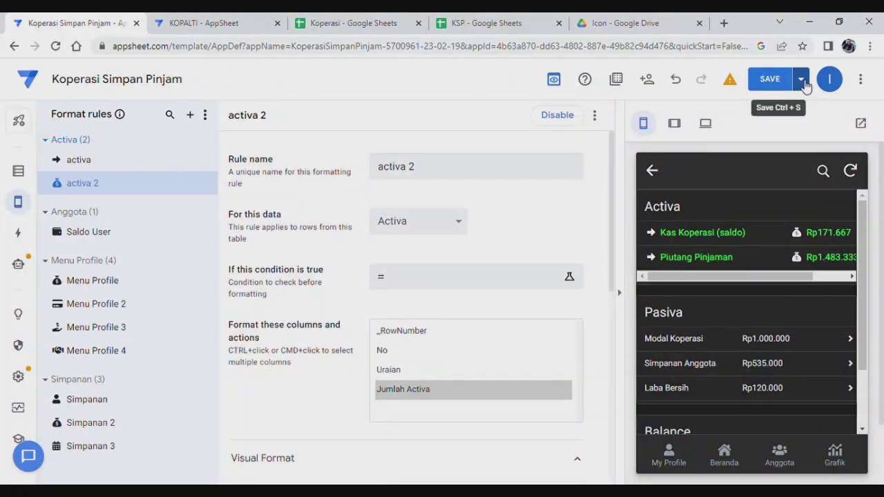
Set the activa 2 rule's text size to 1 in Text Format.
scroll(720, 249, down, 1)
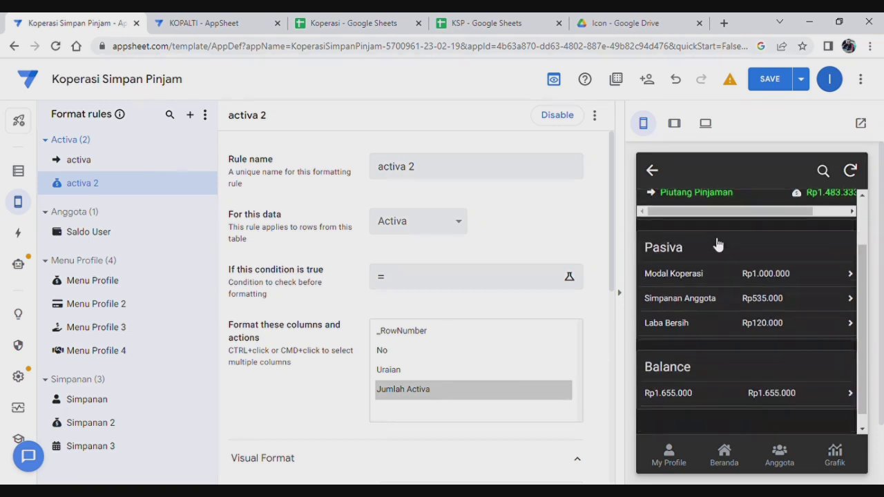
scroll(716, 209, up, 1)
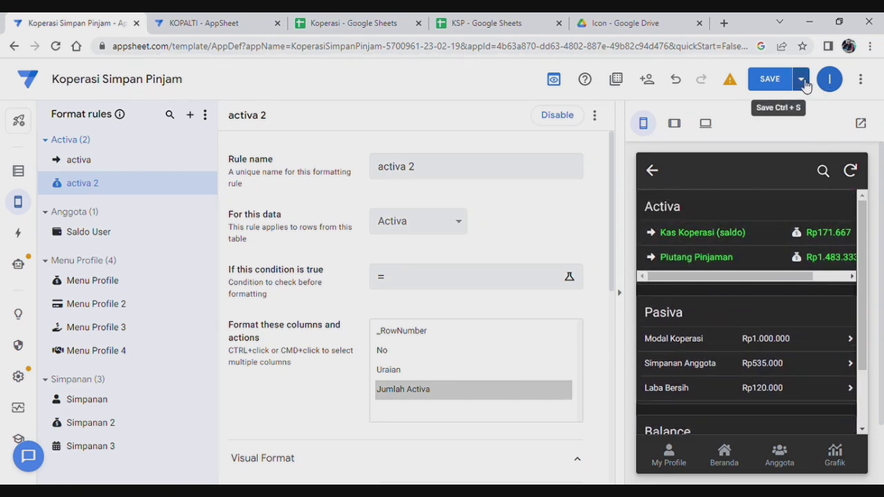
scroll(397, 298, down, 6)
scroll(399, 297, down, 1)
click(390, 379)
scroll(415, 380, down, 2)
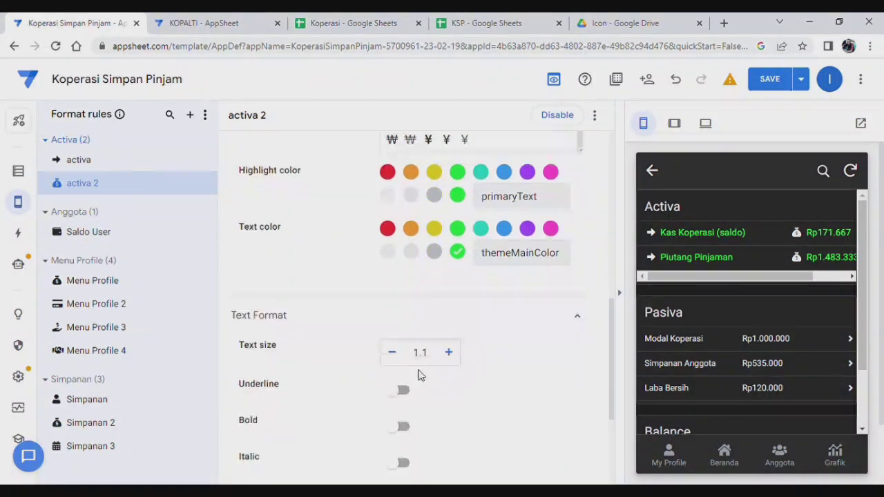
click(394, 357)
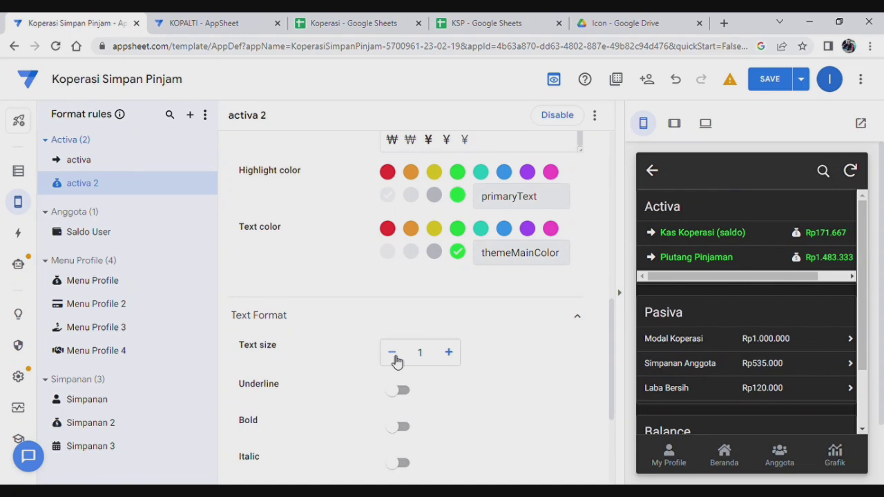
click(459, 357)
Open the activa rule's settings for review.
scroll(460, 257, up, 2)
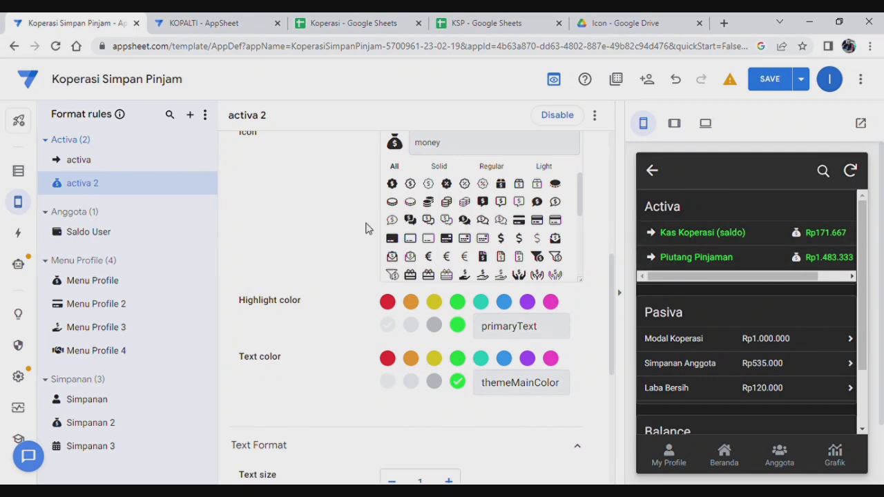
scroll(367, 228, up, 5)
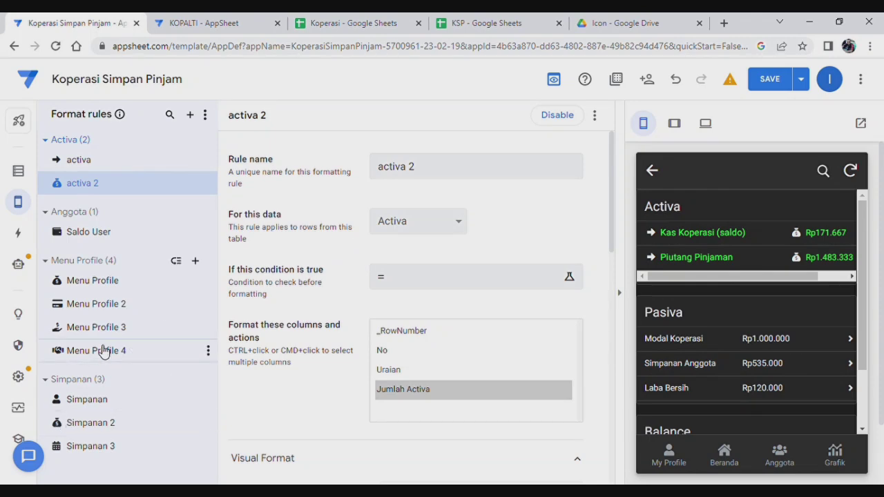
click(87, 161)
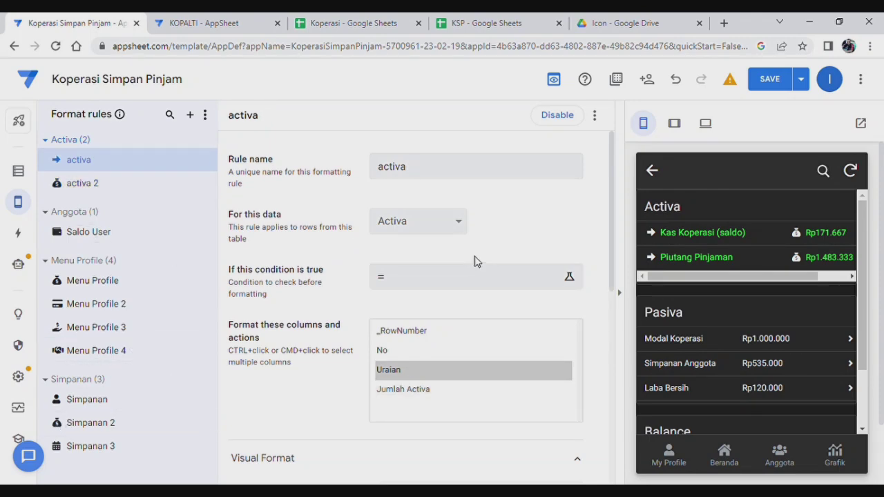
scroll(474, 261, down, 2)
scroll(474, 262, down, 2)
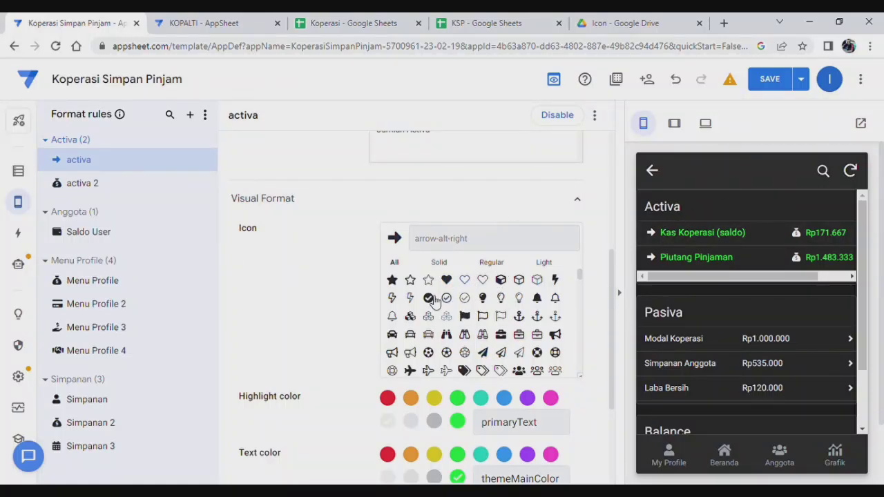
Create a format rule named 'pasiva' for the Pasiva table's Uraian column.
click(197, 117)
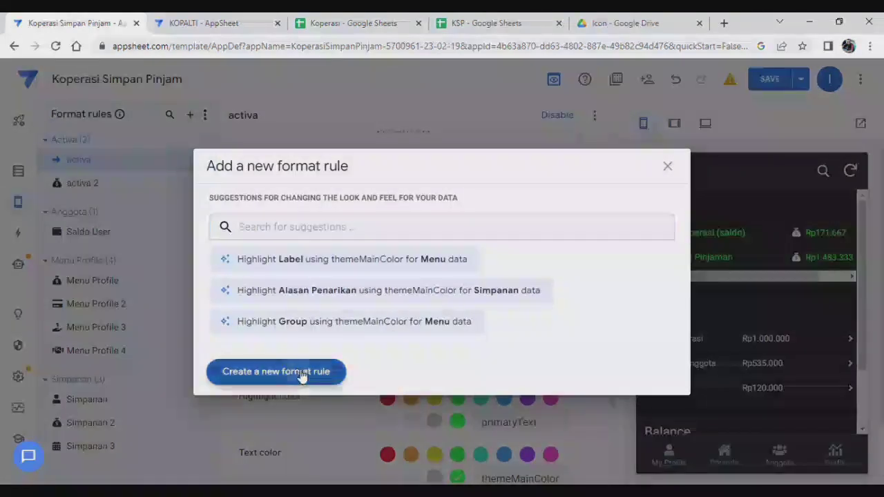
click(300, 375)
scroll(494, 224, up, 4)
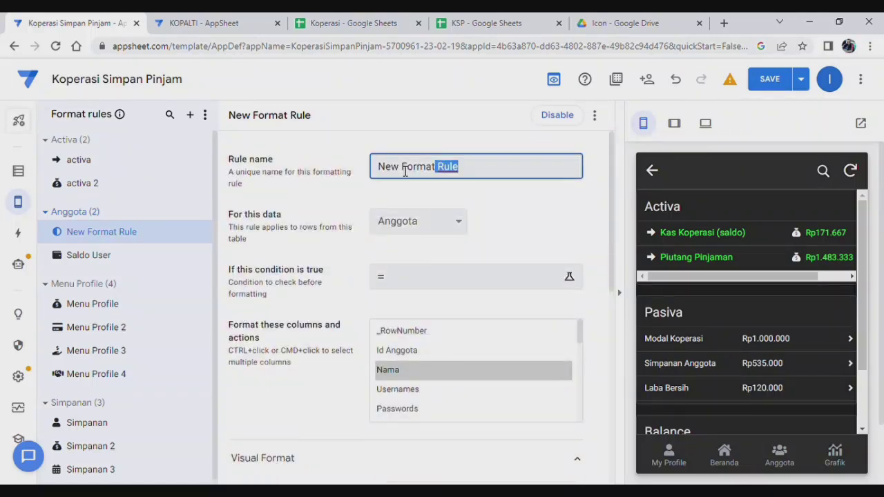
drag(460, 168, 247, 165)
text(pasiva)
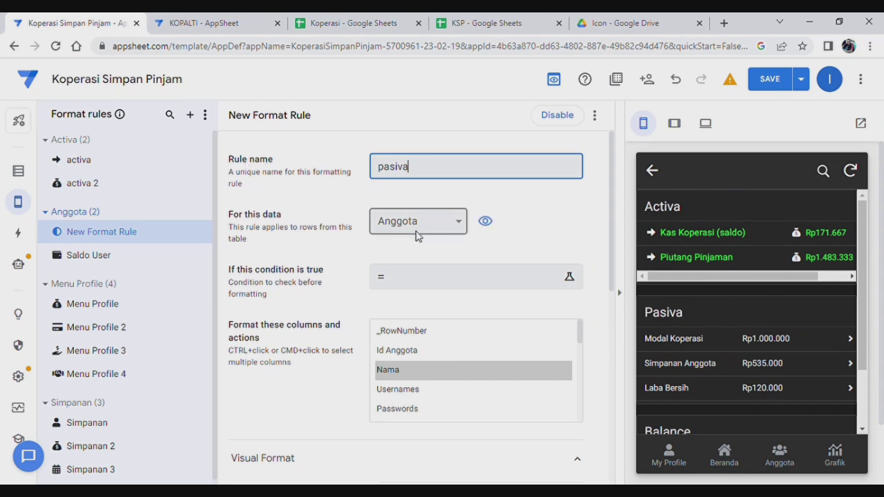
key(Tab)
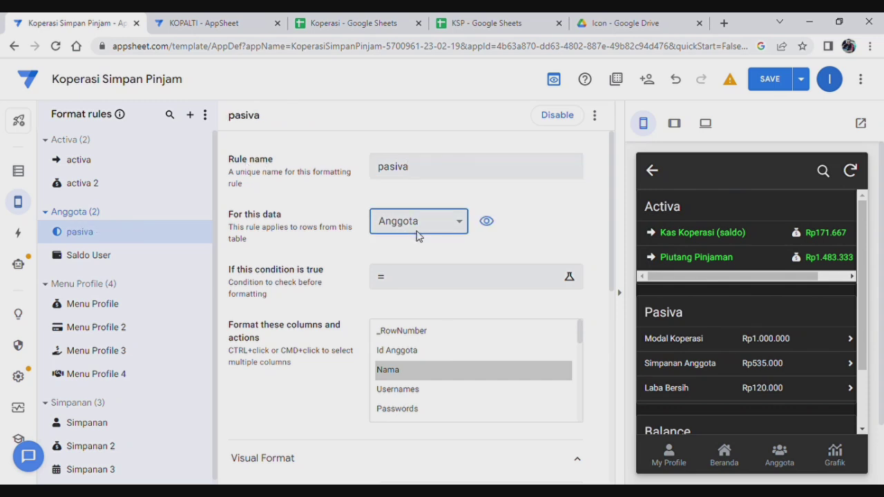
click(391, 388)
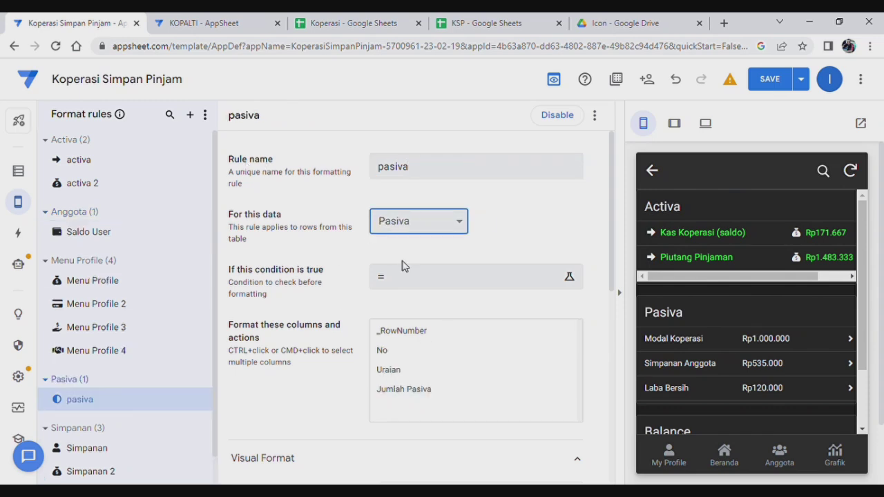
scroll(442, 332, down, 1)
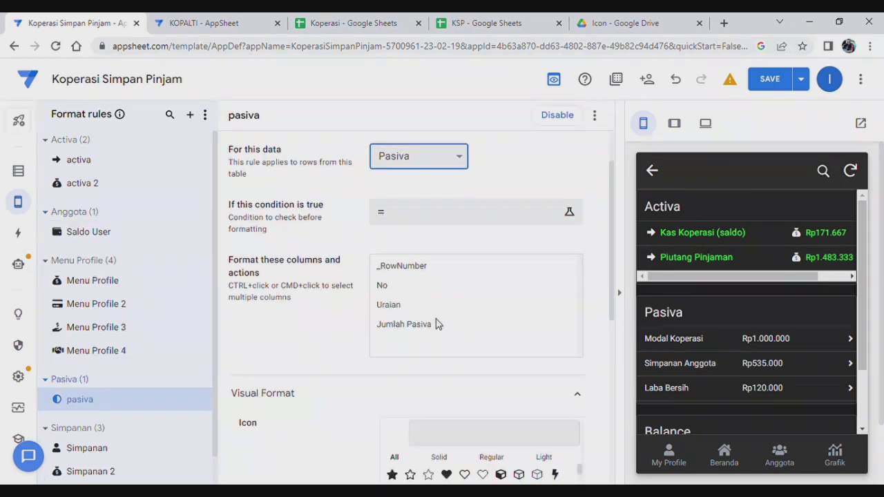
click(388, 306)
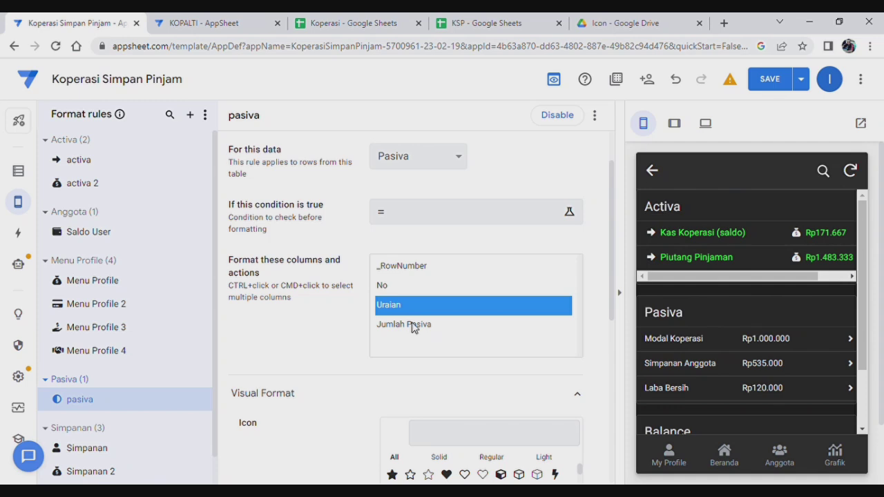
Give the pasiva rule a right-arrow icon from an 'arr' search.
scroll(424, 364, down, 2)
scroll(426, 365, down, 3)
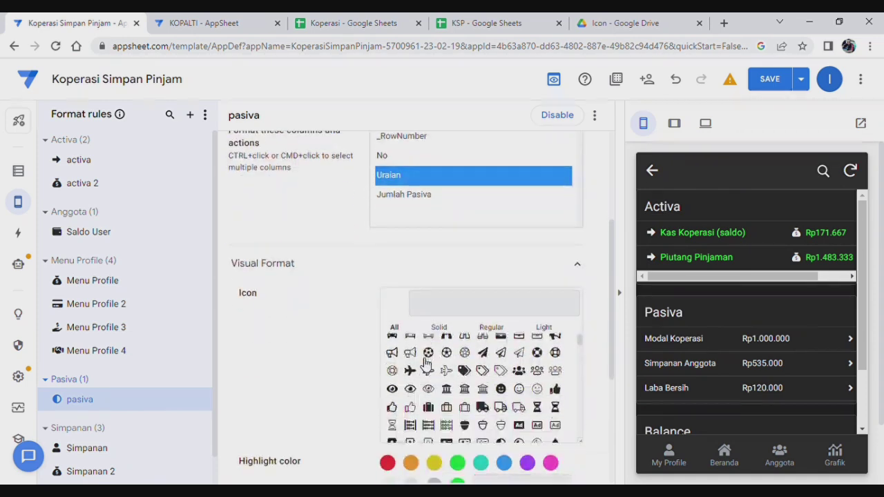
scroll(484, 401, up, 2)
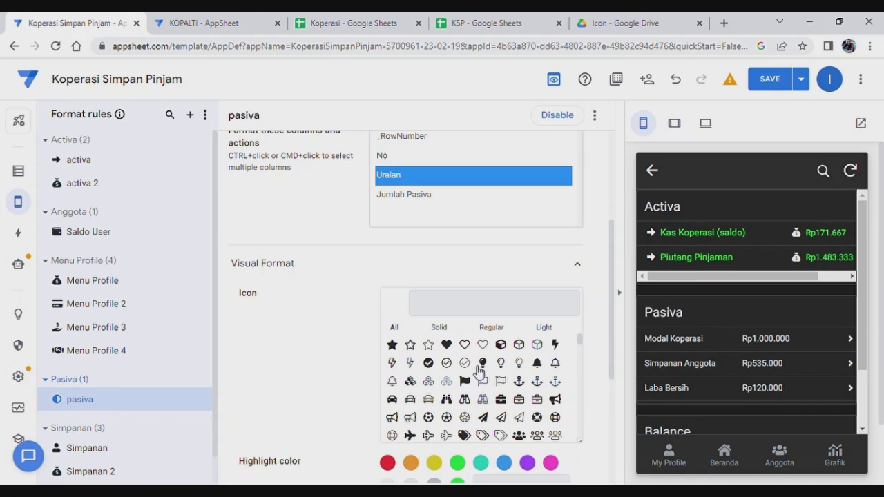
click(450, 308)
text(arr)
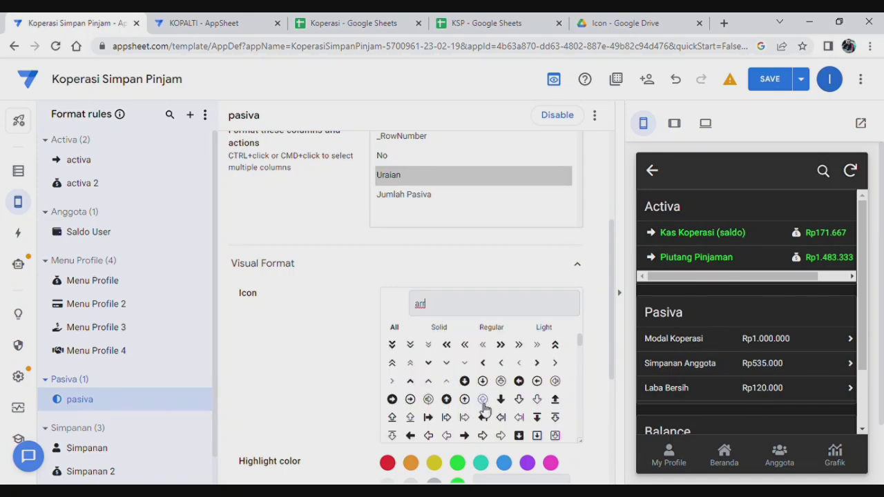
click(464, 435)
Set primaryText highlight, cyan text colour and text size 1.1 on the pasiva rule.
scroll(446, 370, down, 1)
scroll(328, 317, down, 3)
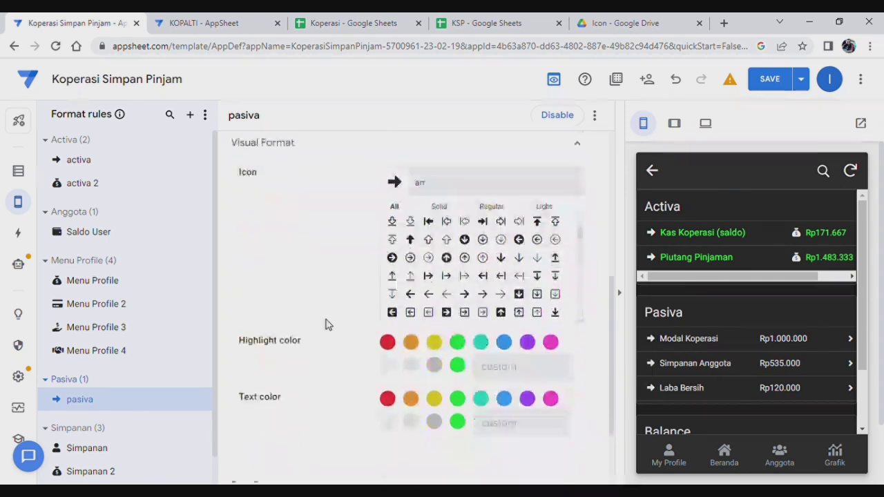
click(396, 359)
scroll(468, 335, down, 1)
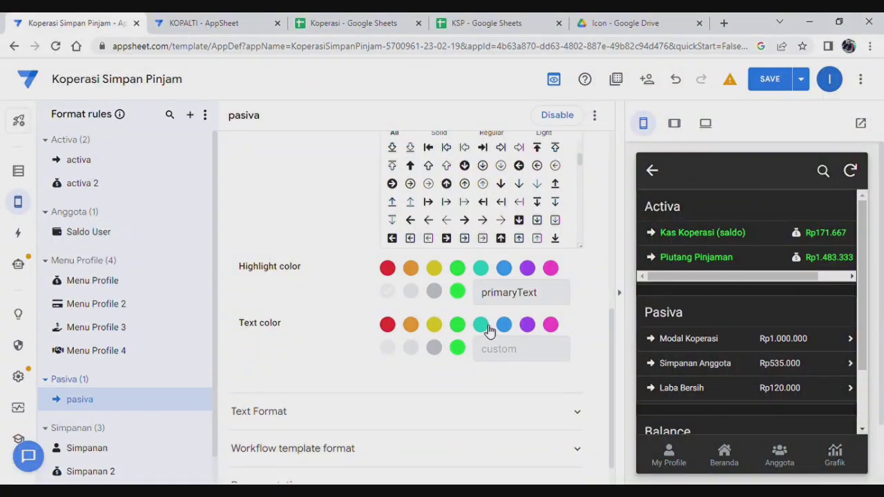
click(481, 324)
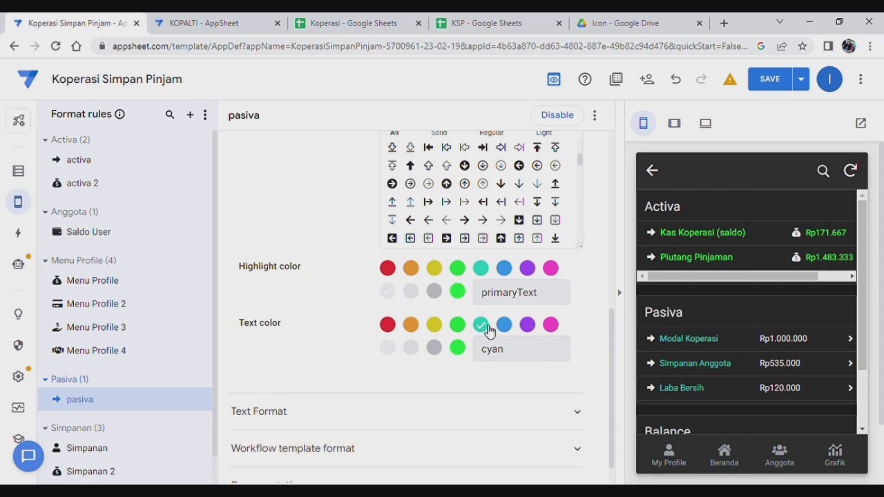
click(371, 414)
scroll(532, 380, down, 2)
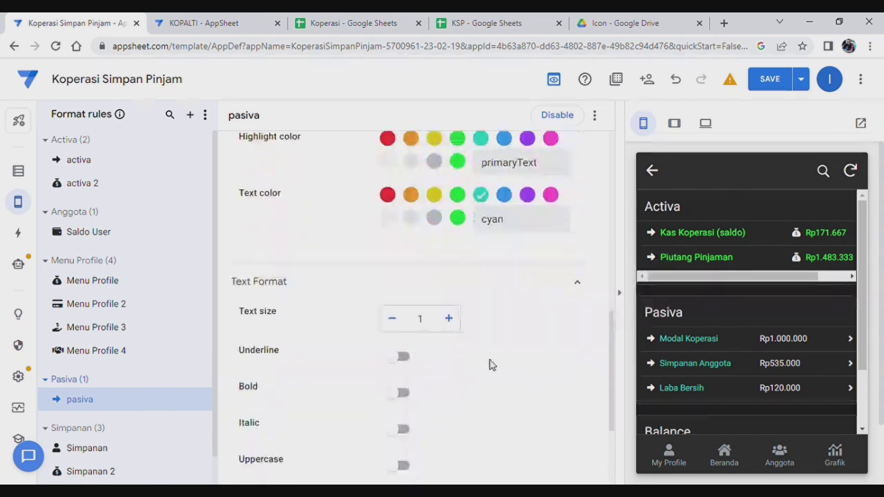
click(449, 319)
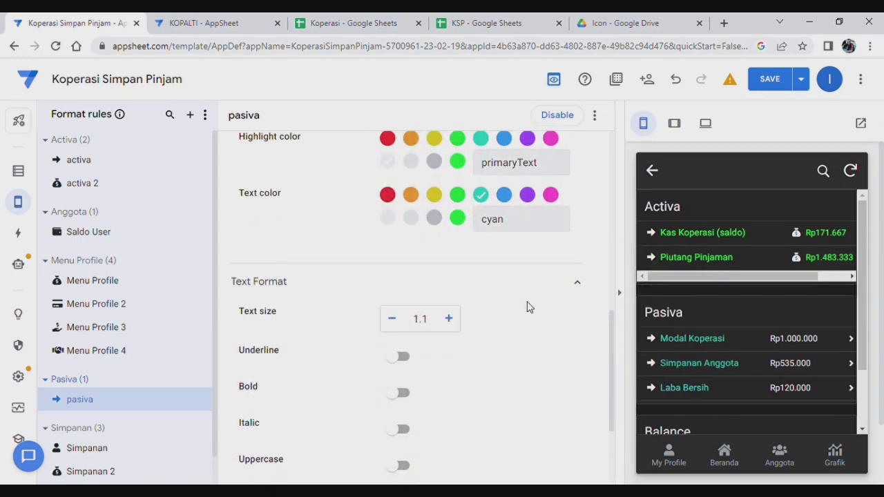
scroll(525, 306, up, 9)
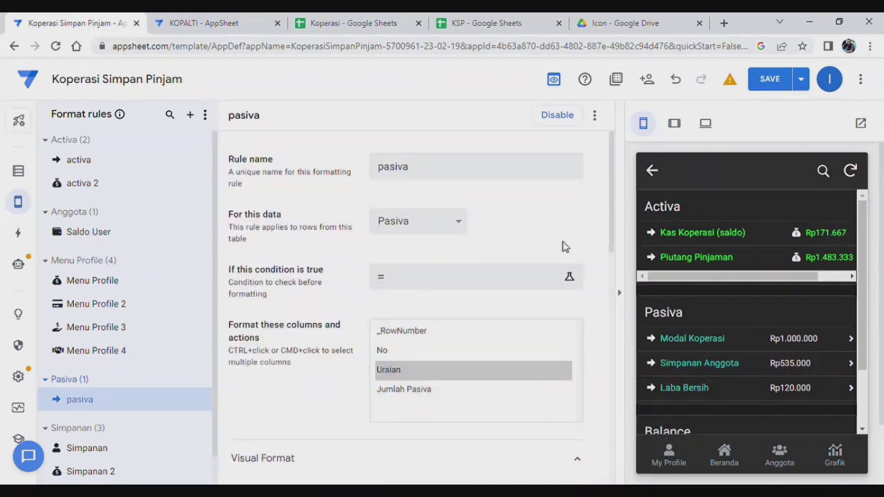
click(595, 116)
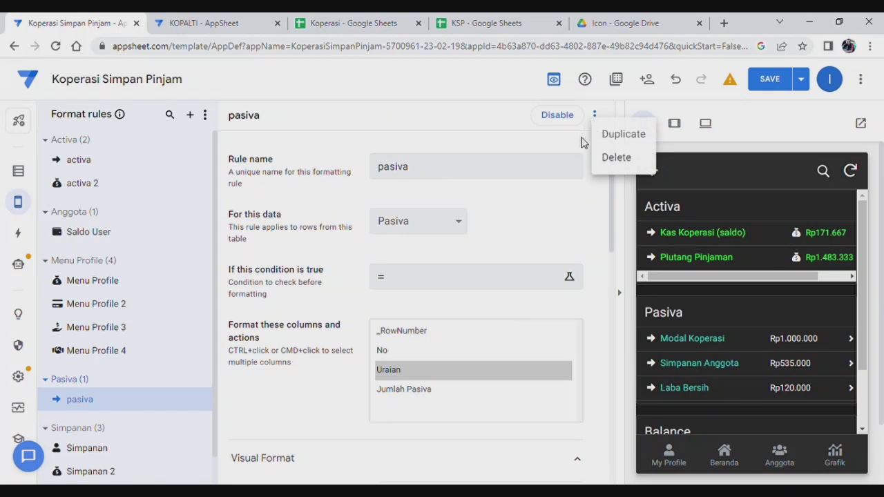
Duplicate the pasiva rule as pasiva 2, switching its column from Uraian to Jumlah Pasiva.
click(620, 137)
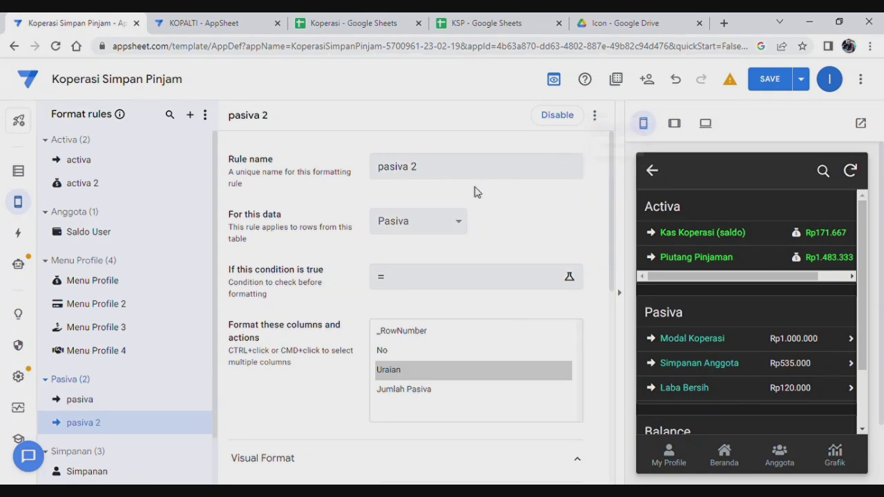
ctrl+click(430, 370)
scroll(452, 363, down, 1)
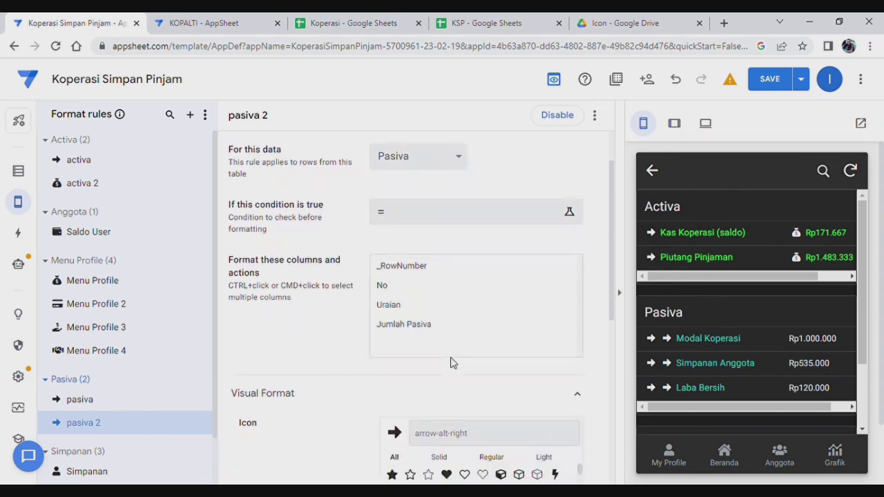
ctrl+click(427, 331)
scroll(530, 376, down, 3)
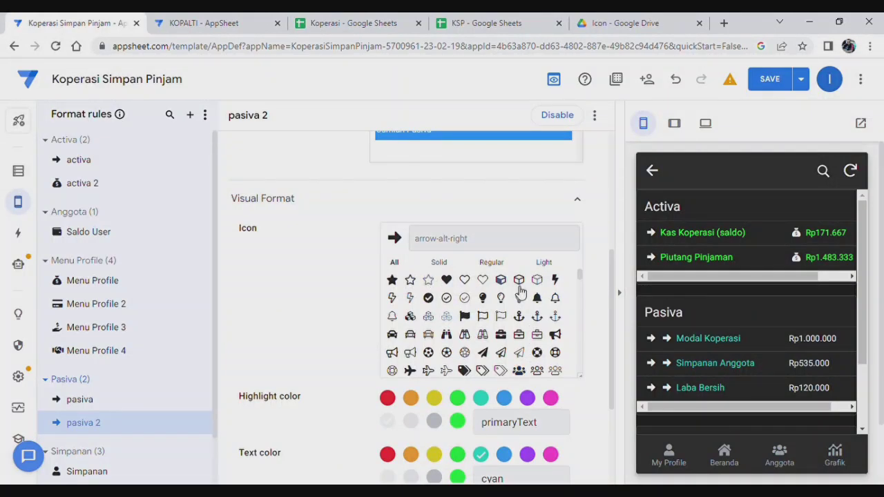
Give pasiva 2 the money-bag icon on the Jumlah Pasiva amounts.
click(582, 243)
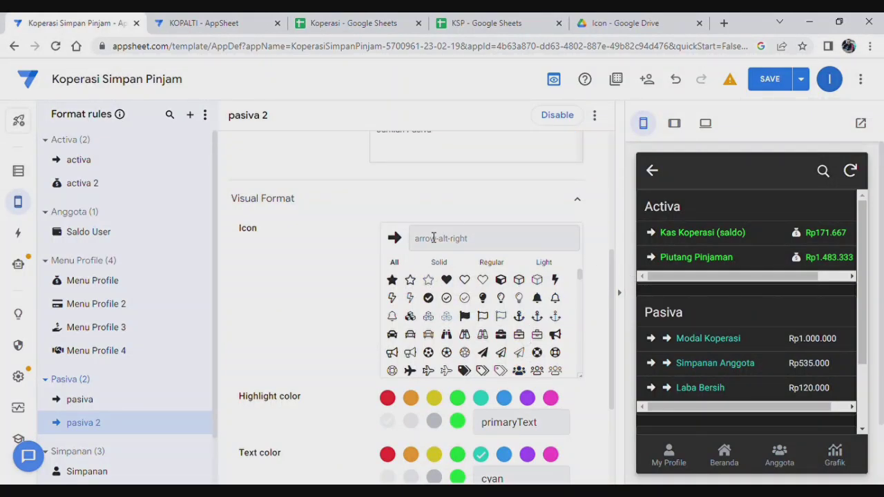
text(money)
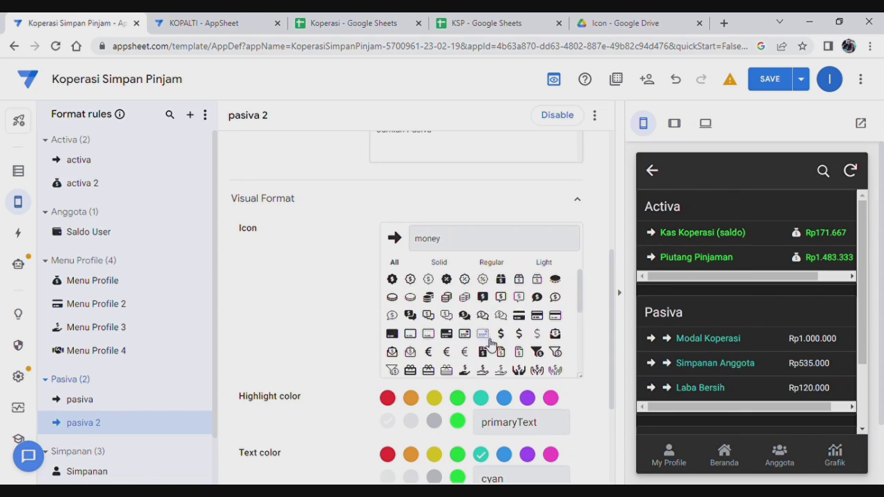
scroll(488, 339, down, 5)
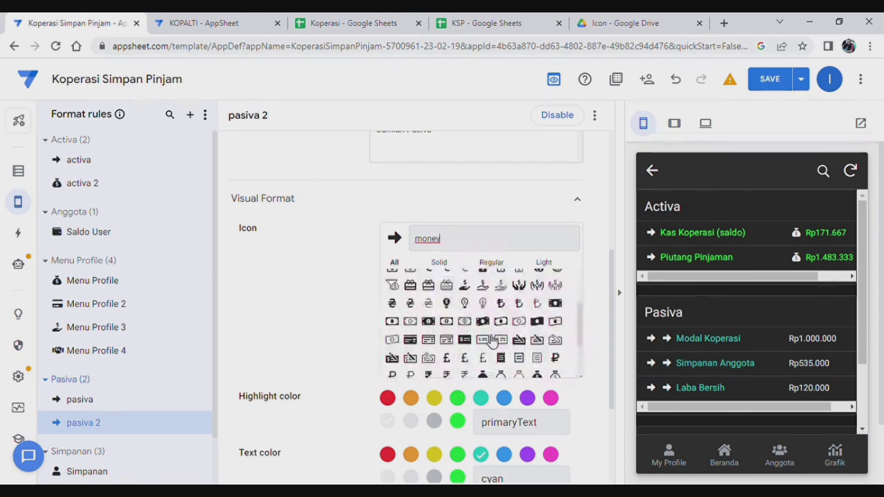
click(537, 312)
scroll(521, 316, up, 5)
scroll(462, 221, up, 3)
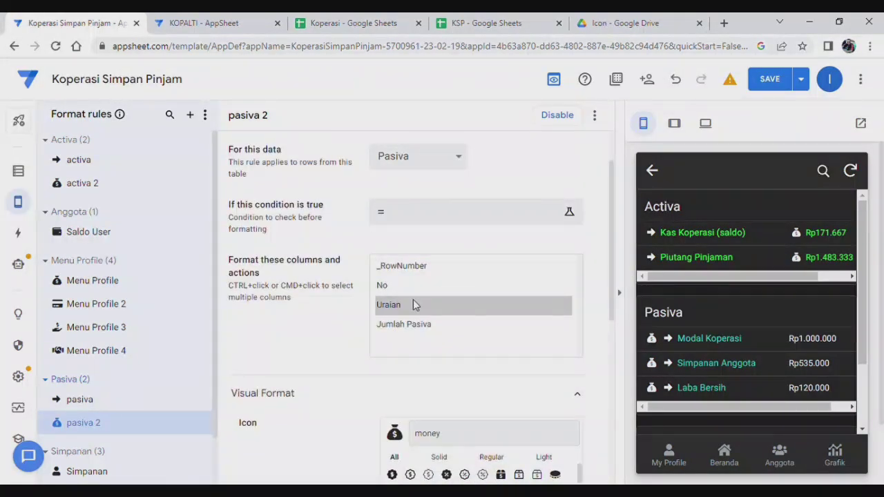
click(413, 305)
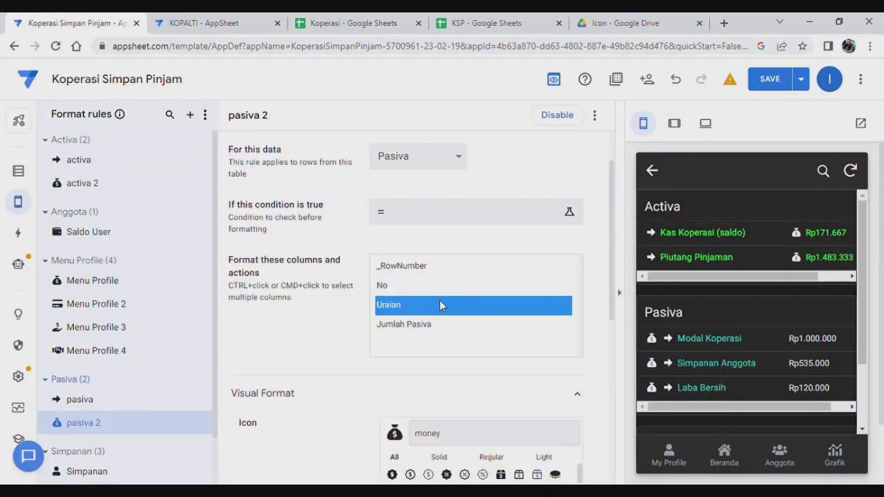
ctrl+click(442, 305)
scroll(442, 305, down, 2)
click(419, 199)
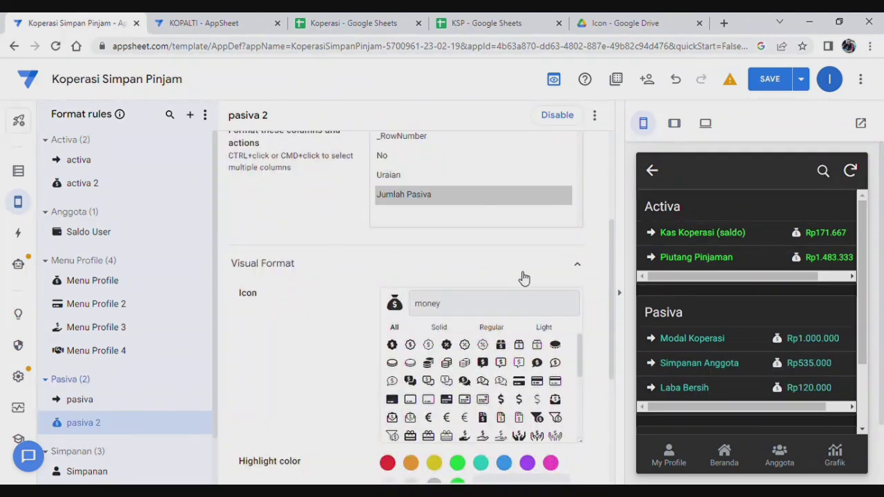
Review pasiva 2's text format options and open the save choices.
scroll(523, 278, down, 5)
scroll(521, 393, down, 2)
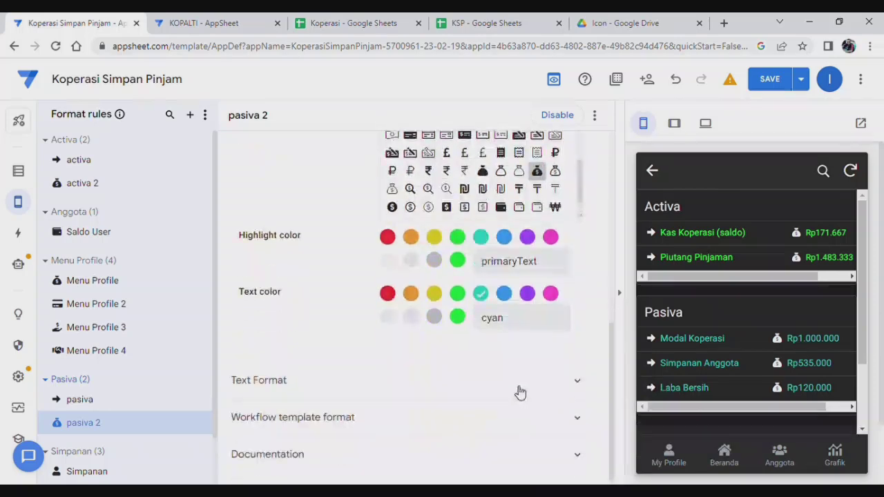
click(495, 385)
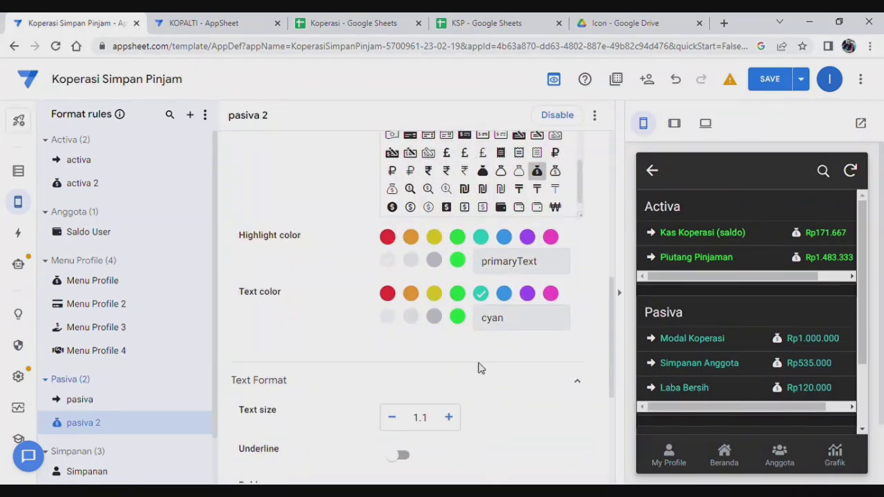
scroll(492, 366, up, 5)
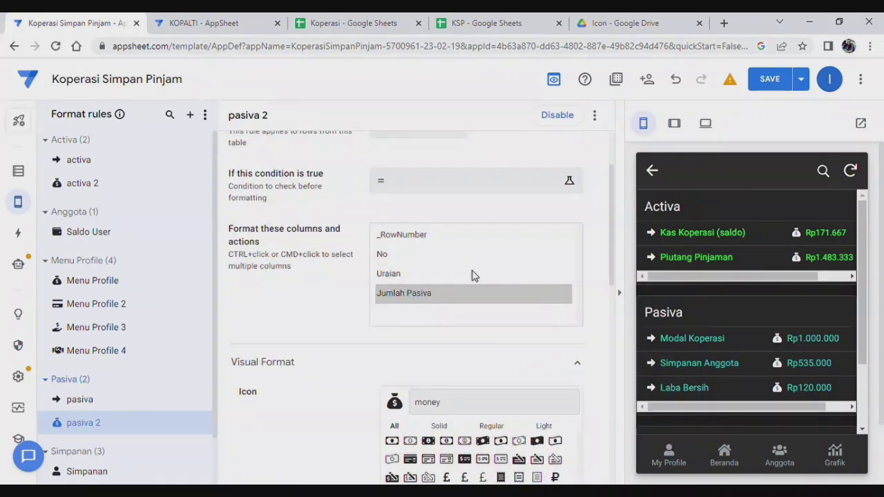
scroll(473, 275, up, 2)
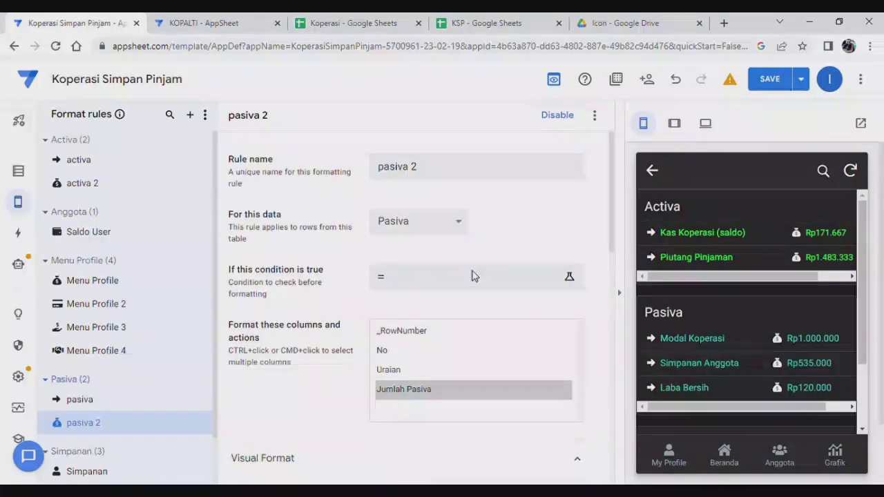
click(803, 82)
Choose Save & verify data, check Balance in the preview, then open pasiva 2's more-options menu.
click(734, 144)
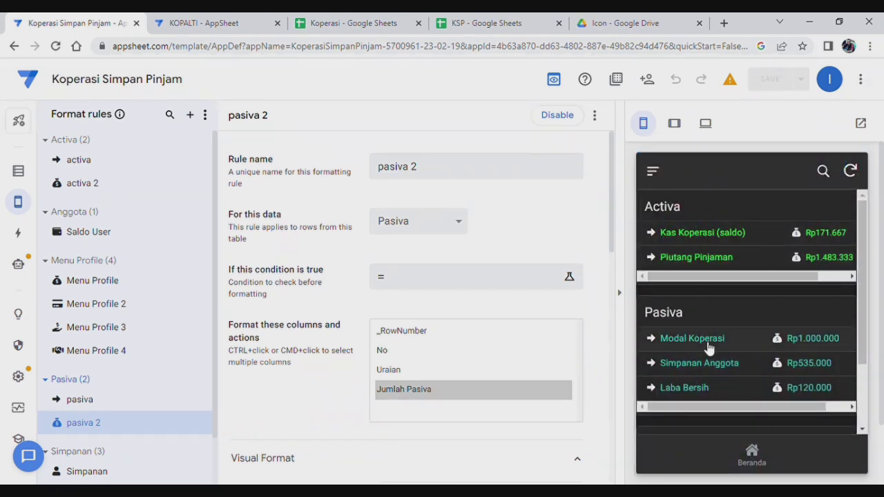
drag(862, 290, 863, 384)
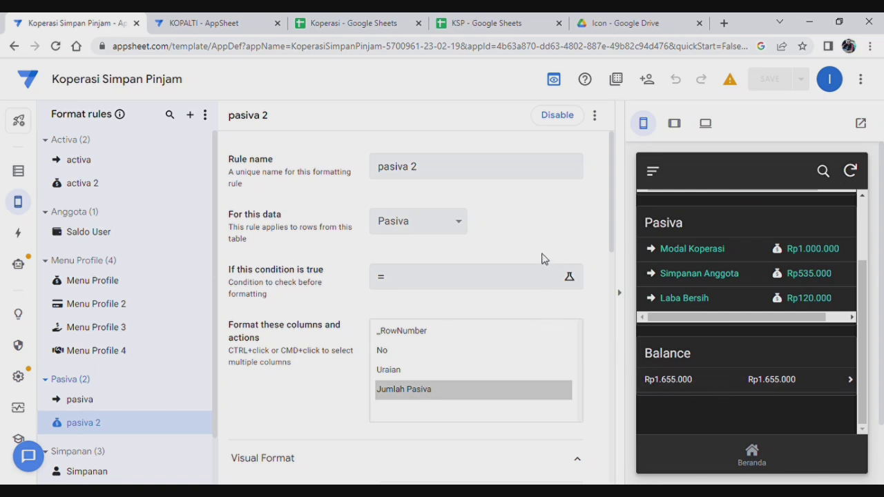
click(595, 116)
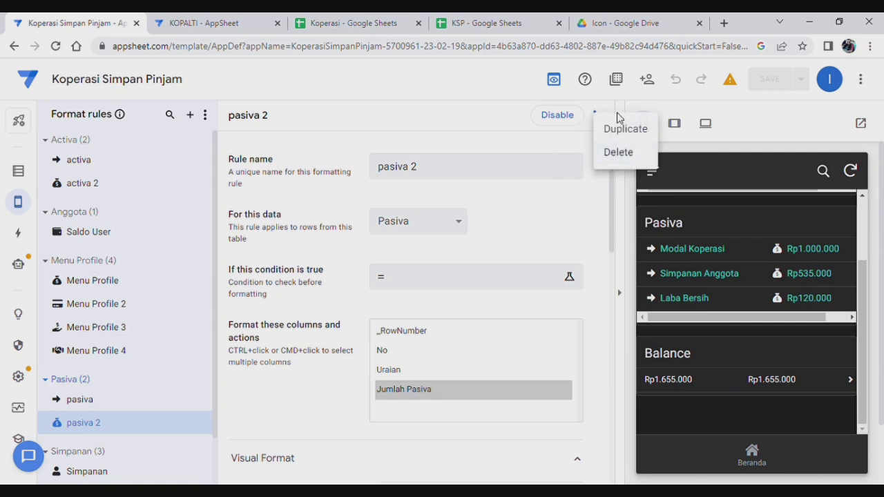
Duplicate the pasiva 2 format rule and rename the copy to neraca.
click(617, 131)
click(422, 174)
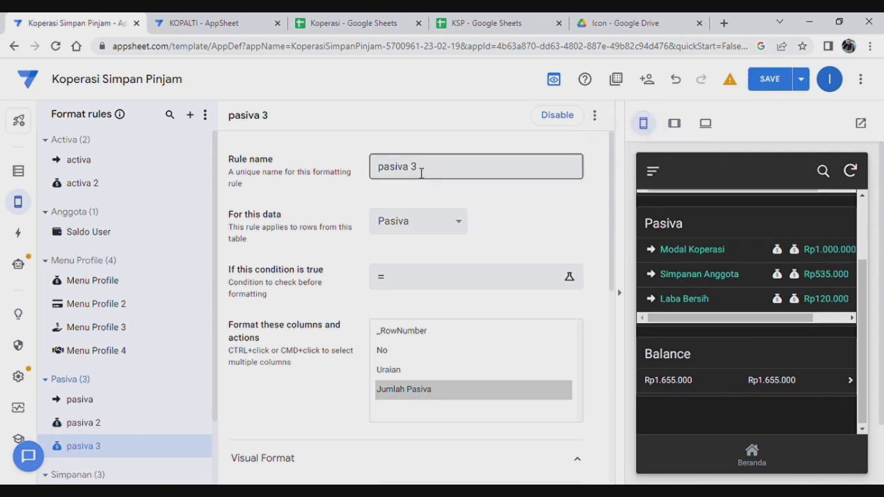
drag(422, 174, 335, 154)
text(neraca)
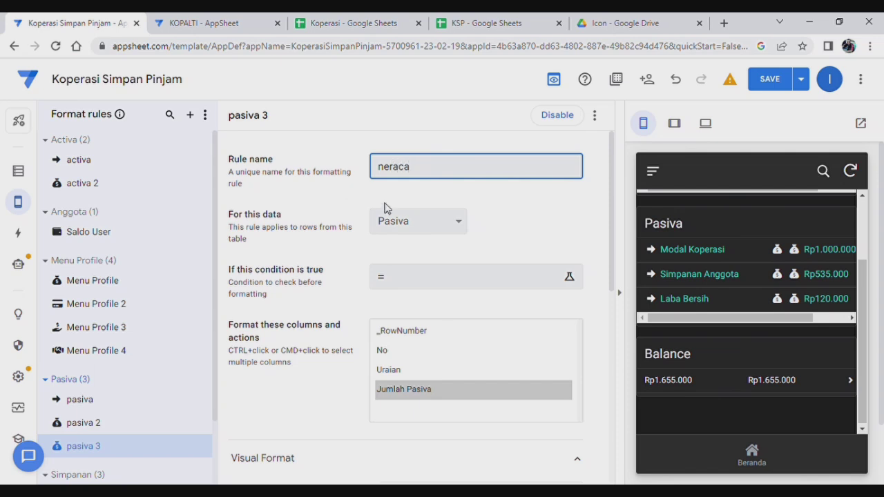
click(435, 228)
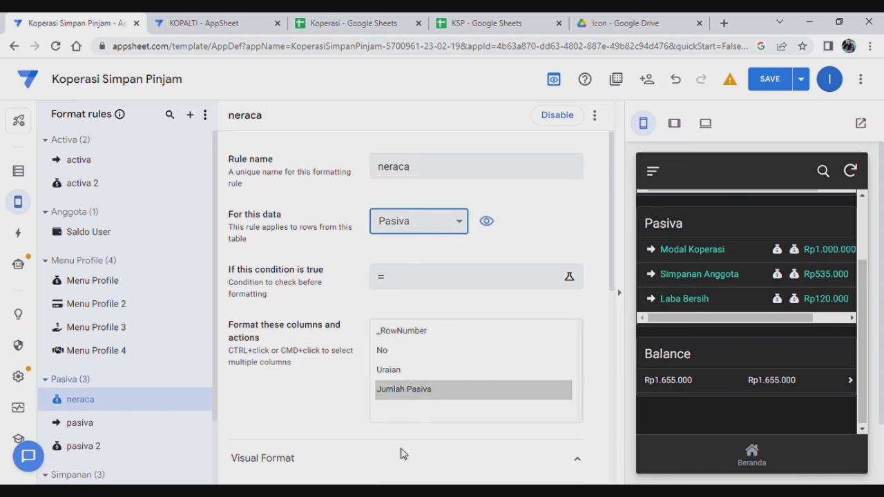
Apply the neraca rule to the Neraca table's Activa and Pasiva columns.
click(415, 371)
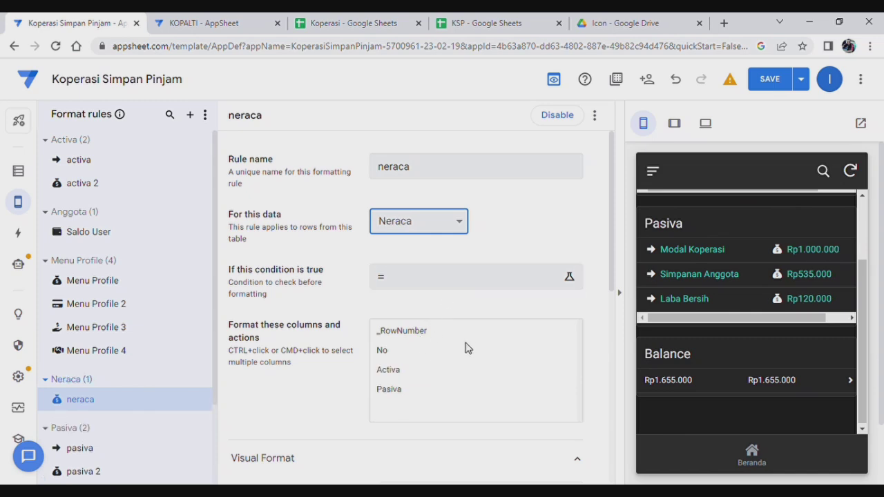
scroll(453, 313, down, 1)
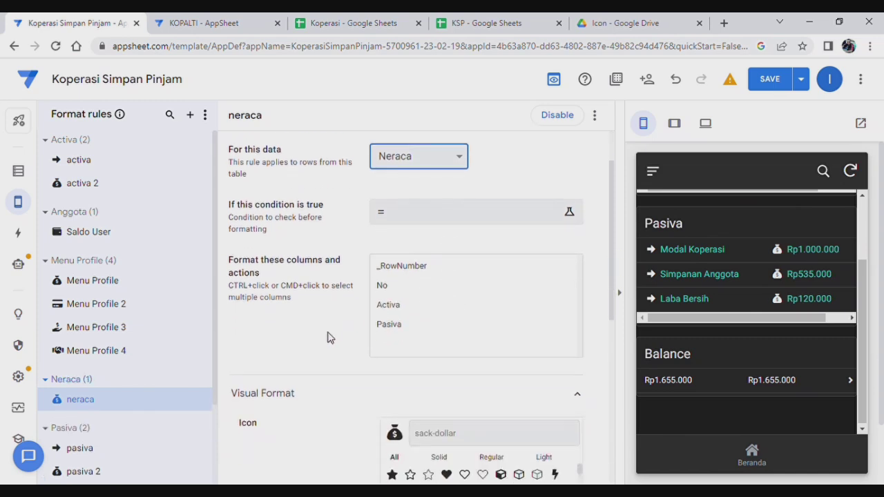
click(401, 312)
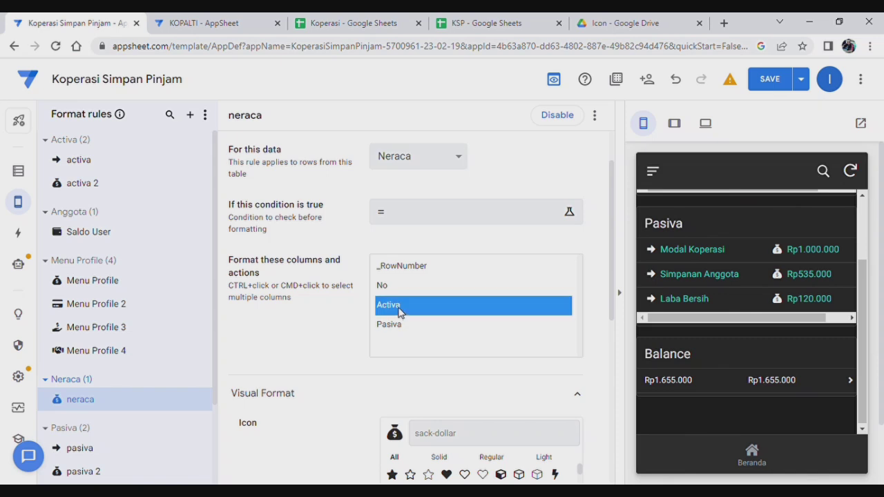
ctrl+click(392, 324)
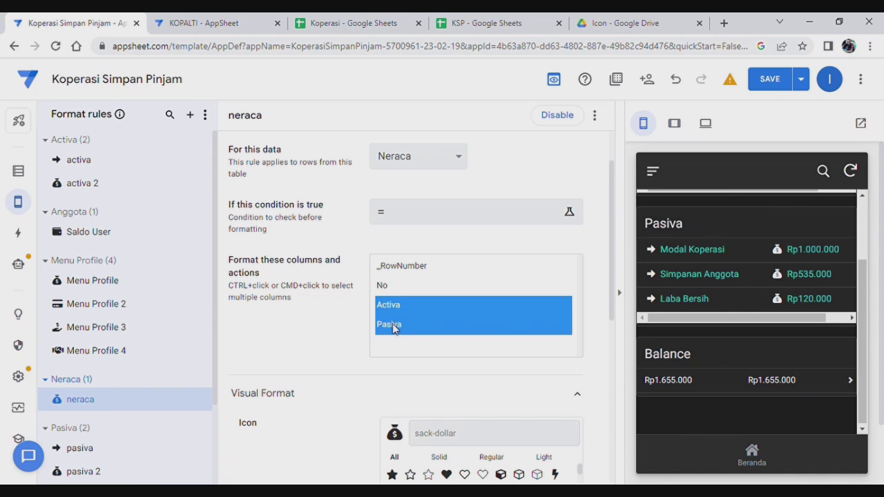
Set the neraca rule's text color to orange.
scroll(290, 387, down, 3)
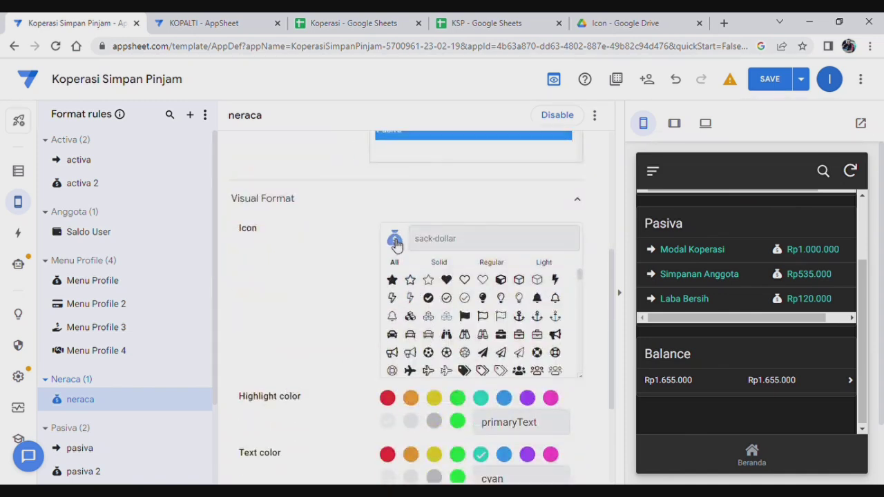
scroll(431, 386, down, 1)
scroll(431, 387, up, 1)
scroll(427, 395, down, 1)
scroll(426, 395, down, 1)
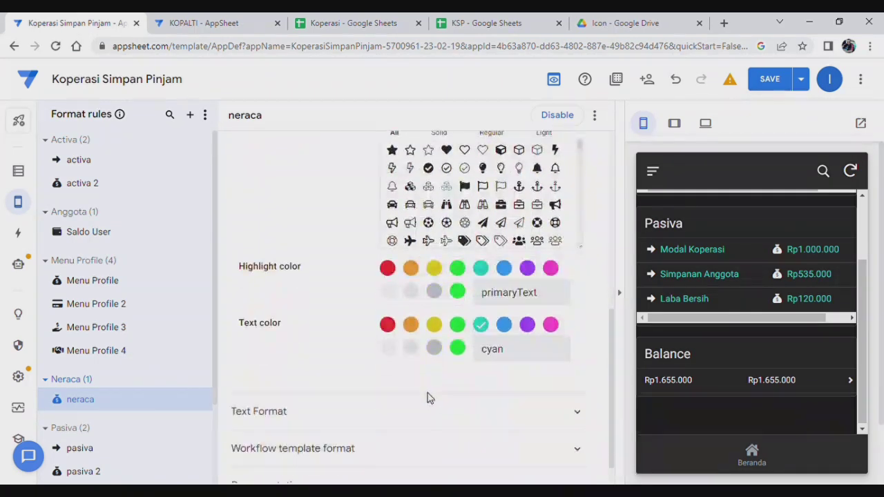
click(411, 325)
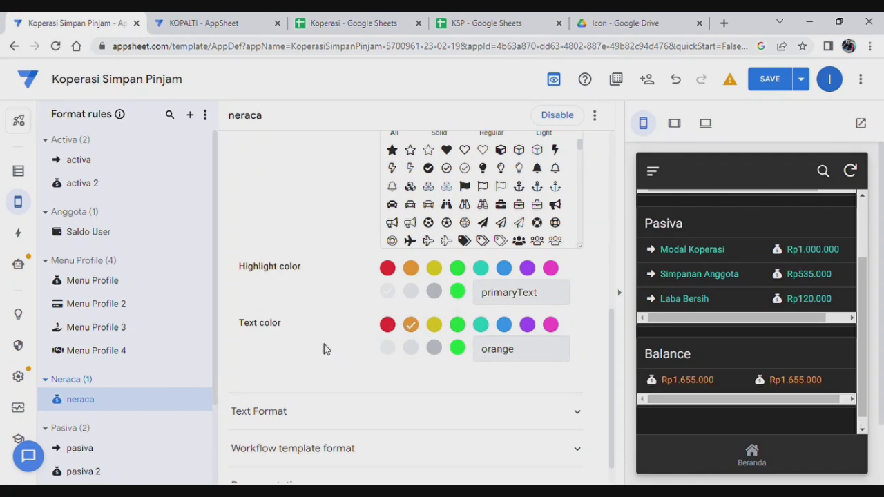
scroll(393, 381, down, 1)
click(404, 389)
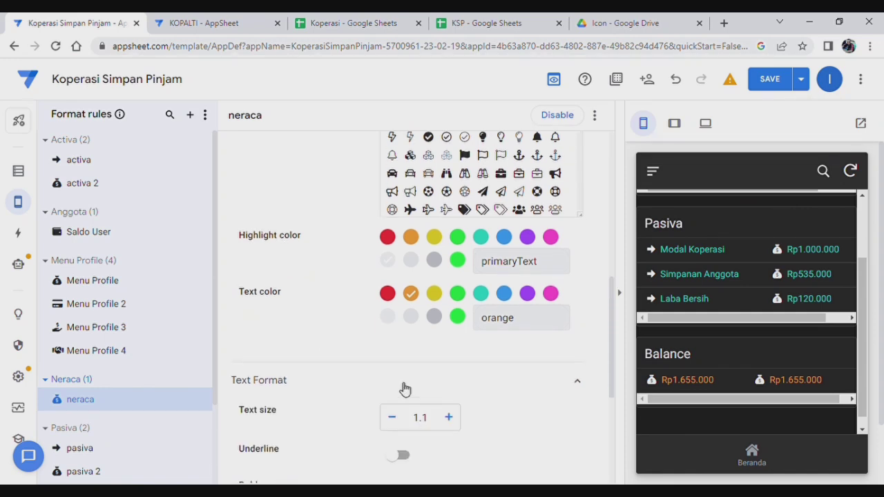
scroll(267, 330, up, 10)
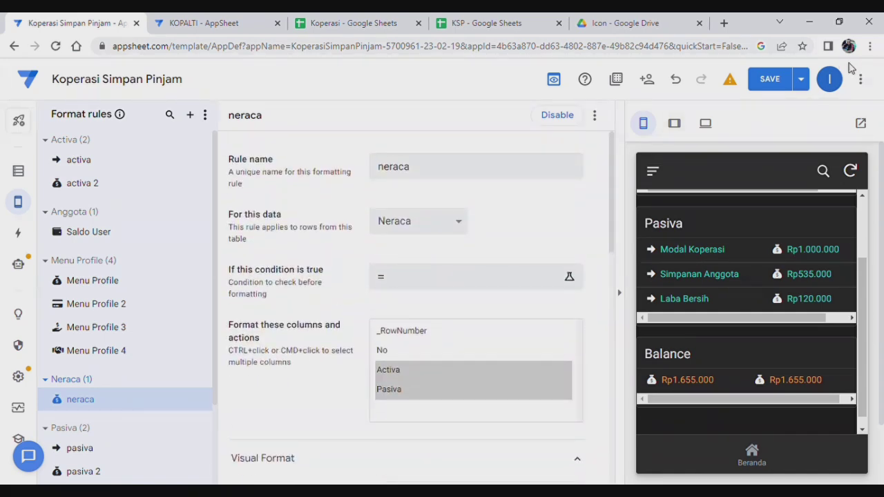
Save & verify the app so the preview shows Balance amounts of Rp1.655.000 in orange.
scroll(845, 283, down, 2)
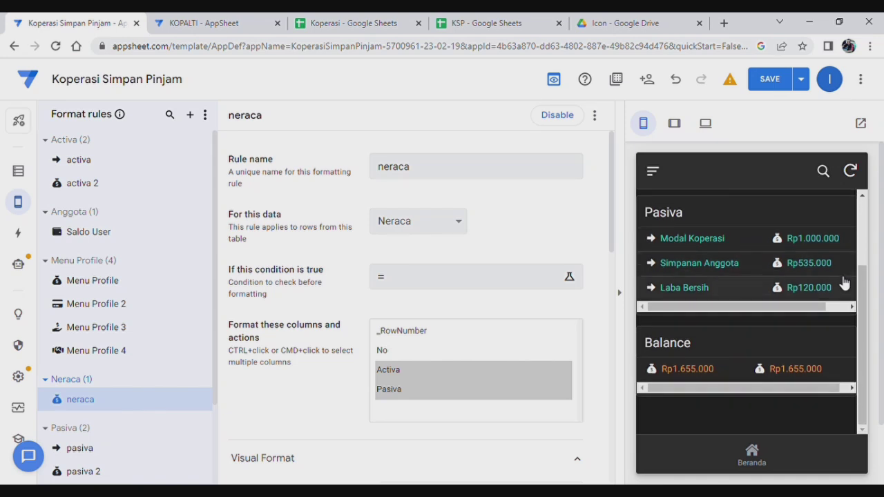
scroll(752, 304, down, 2)
scroll(753, 304, up, 2)
scroll(753, 304, down, 2)
scroll(758, 304, up, 2)
click(801, 79)
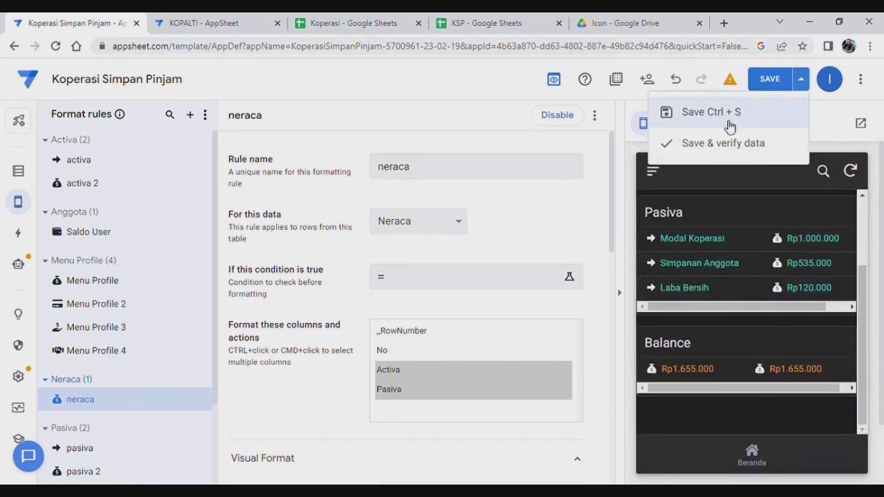
click(677, 145)
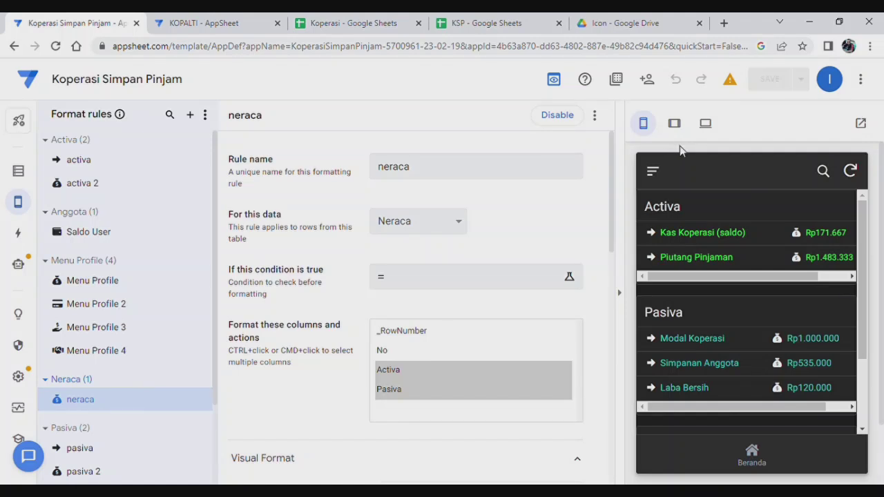
drag(862, 239, 858, 282)
Open the Pelunasan table's columns in the Data editor.
mouse_move(44, 210)
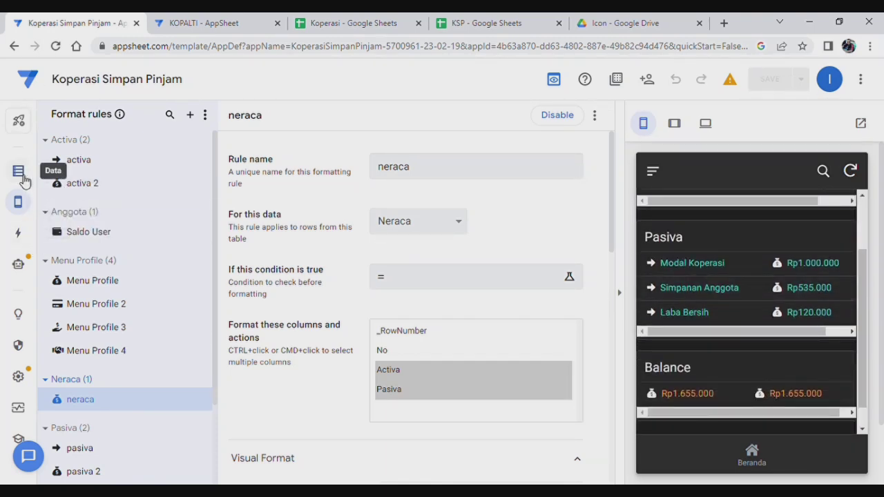
click(23, 178)
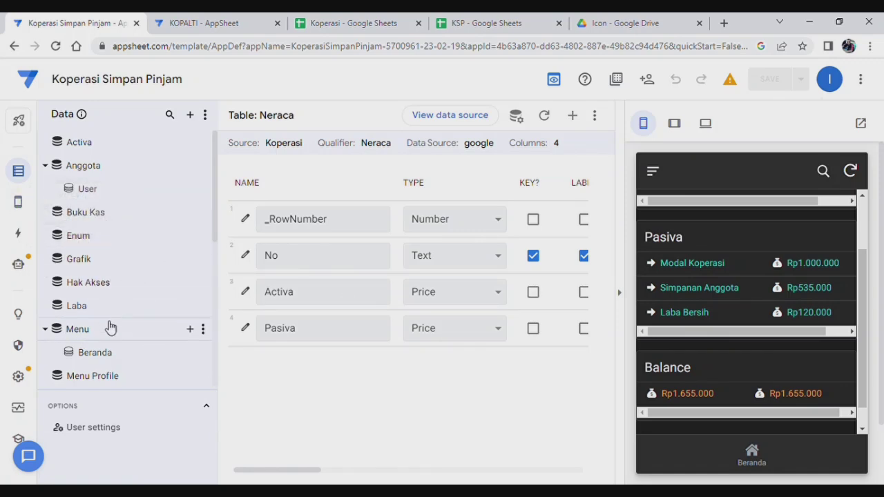
scroll(110, 327, down, 3)
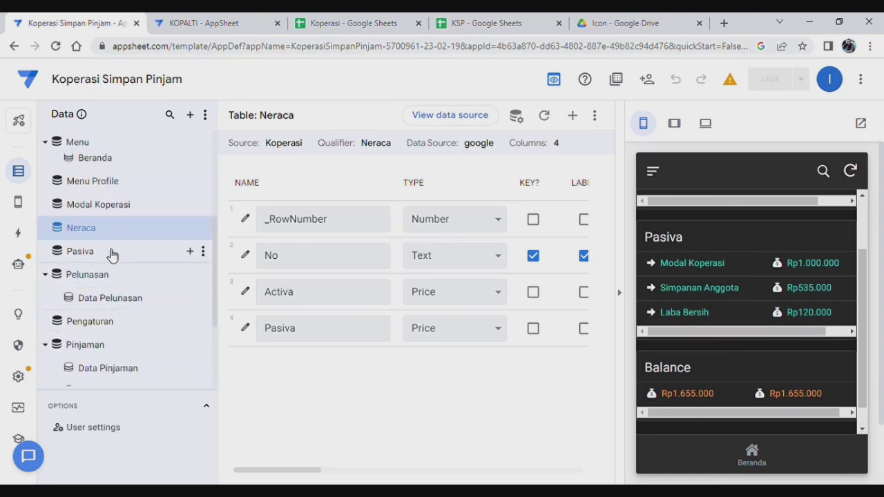
click(95, 278)
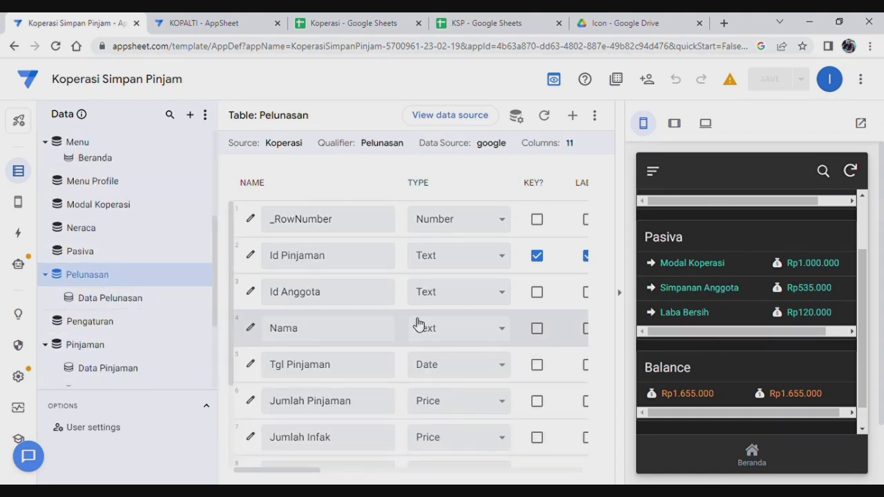
Review Pelunasan's 11 columns and scroll the preview down to the Rp1.655.000 Balance totals.
scroll(414, 318, down, 3)
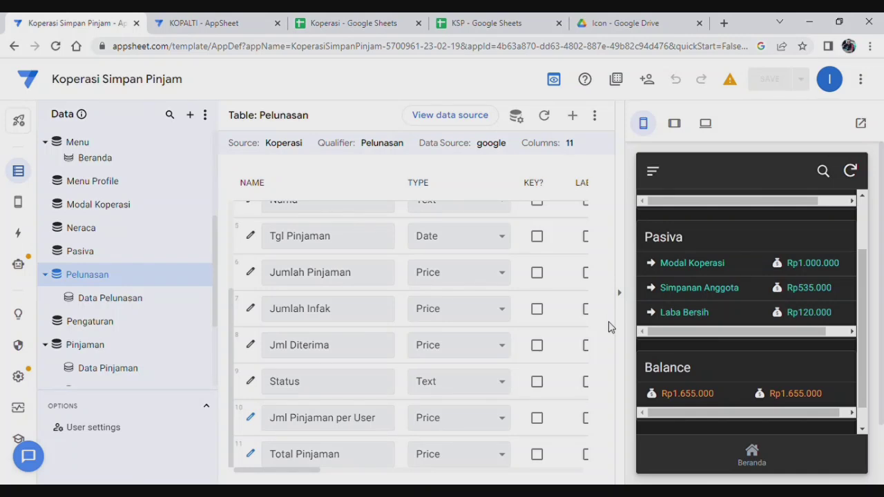
scroll(358, 326, up, 1)
scroll(358, 326, down, 1)
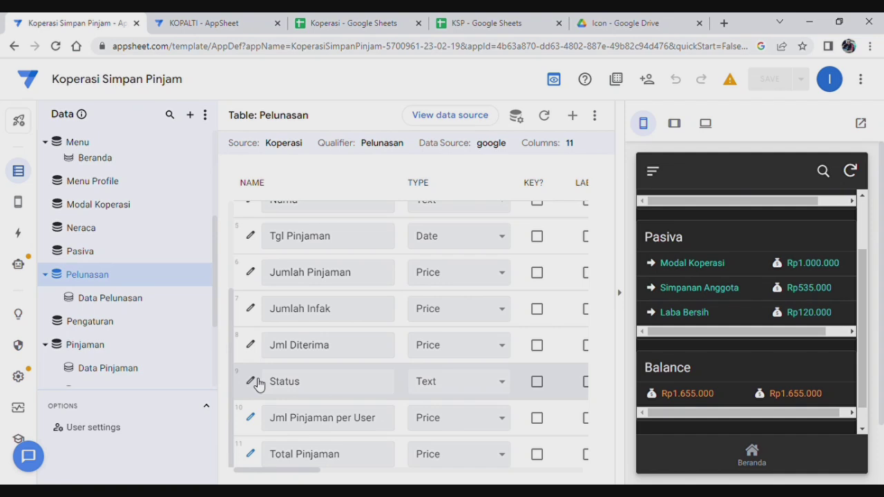
scroll(411, 384, up, 2)
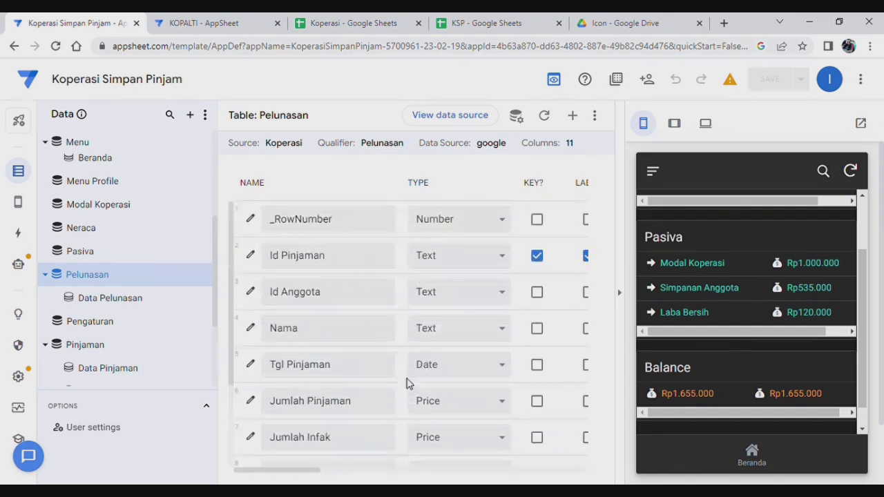
scroll(409, 384, down, 2)
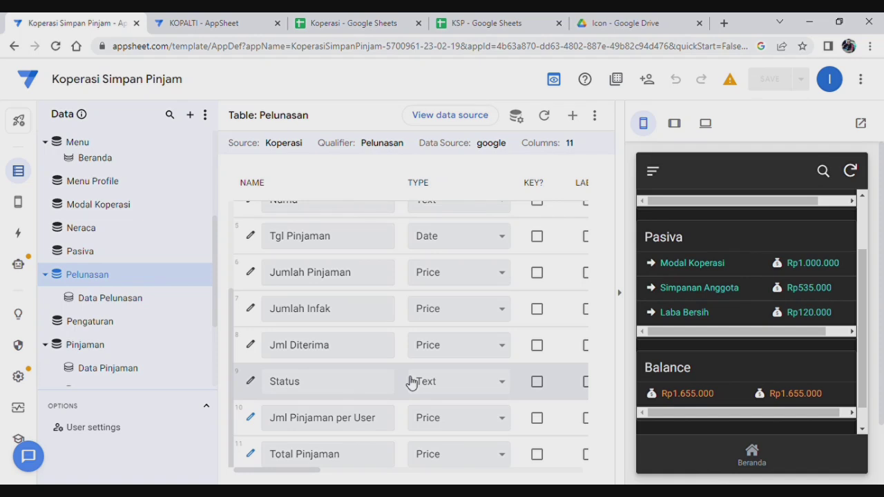
scroll(410, 381, up, 3)
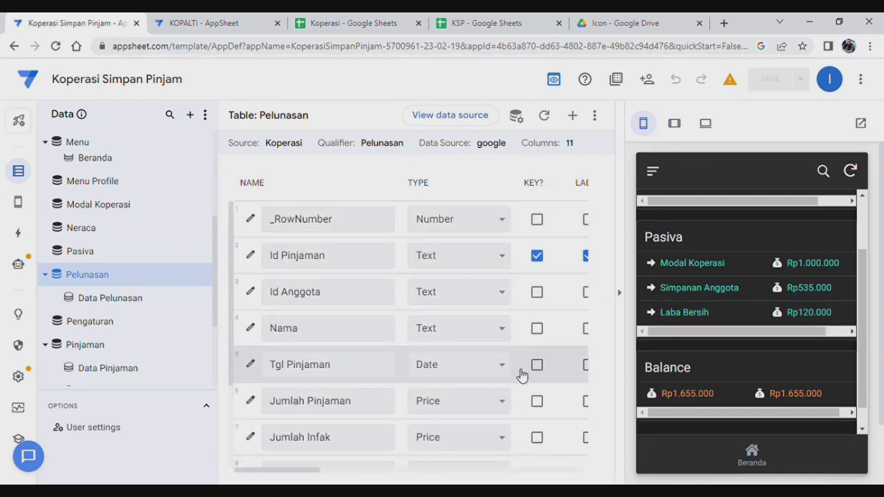
scroll(773, 347, down, 1)
scroll(771, 342, up, 3)
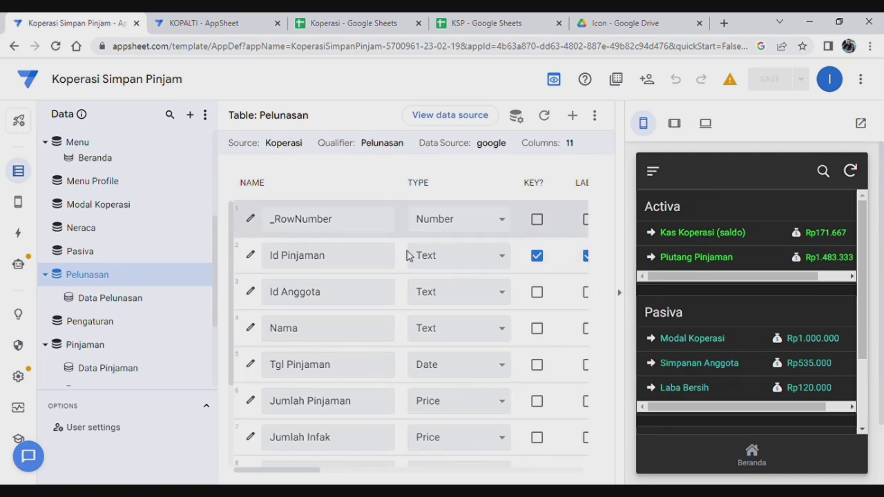
drag(862, 298, 857, 380)
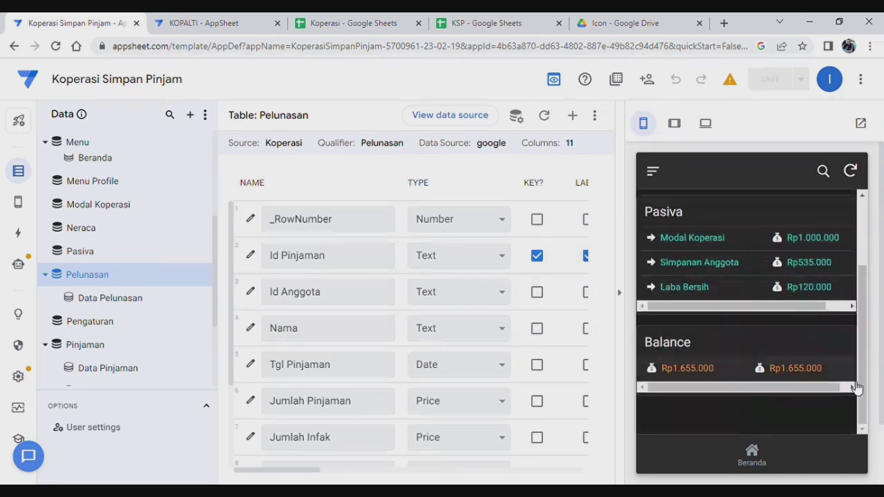
Log in to the Koperasi preview from the Beranda Masuk tile with username and password.
click(761, 457)
click(715, 311)
click(723, 337)
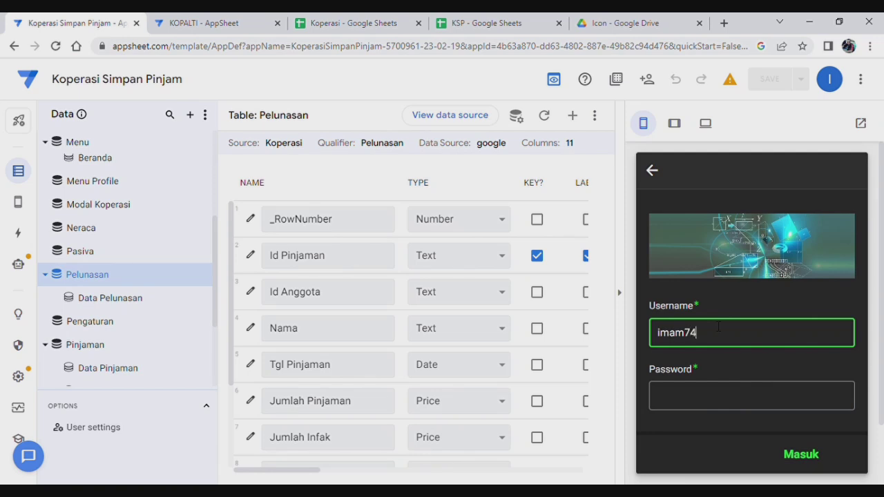
click(749, 398)
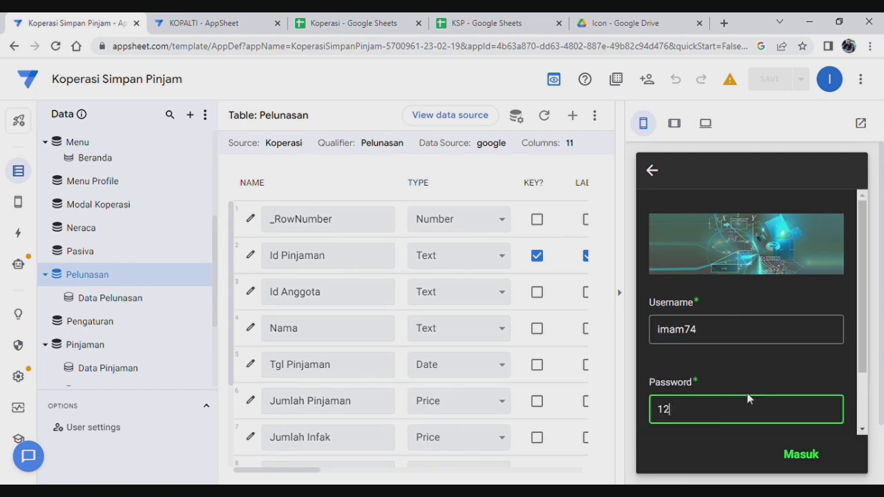
click(801, 454)
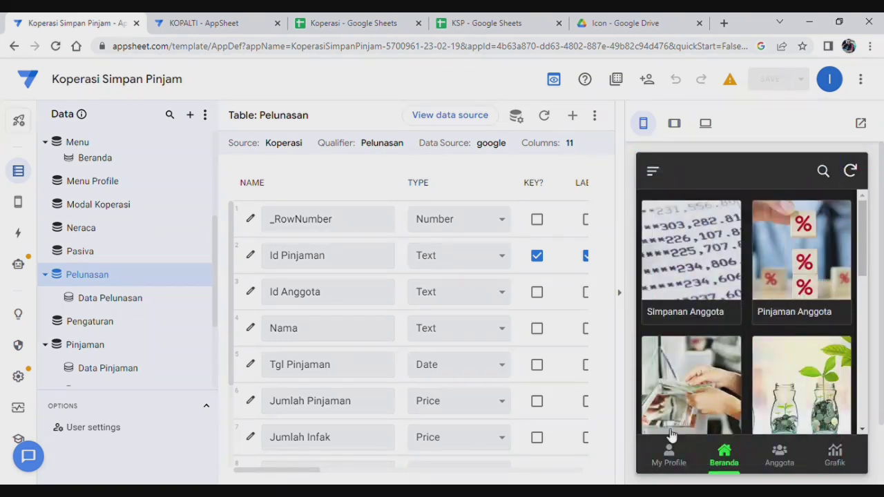
Open My Profile and browse the Rp100.000 balance and Data Transaksi list.
click(669, 458)
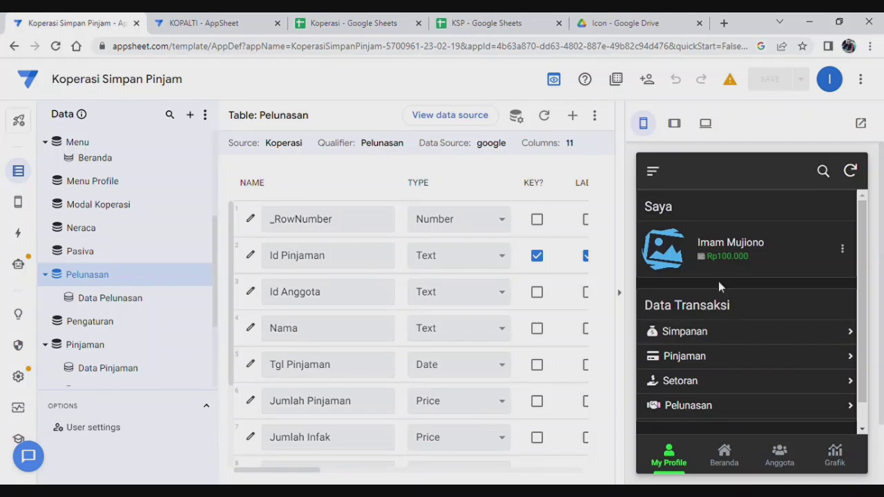
scroll(723, 371, down, 1)
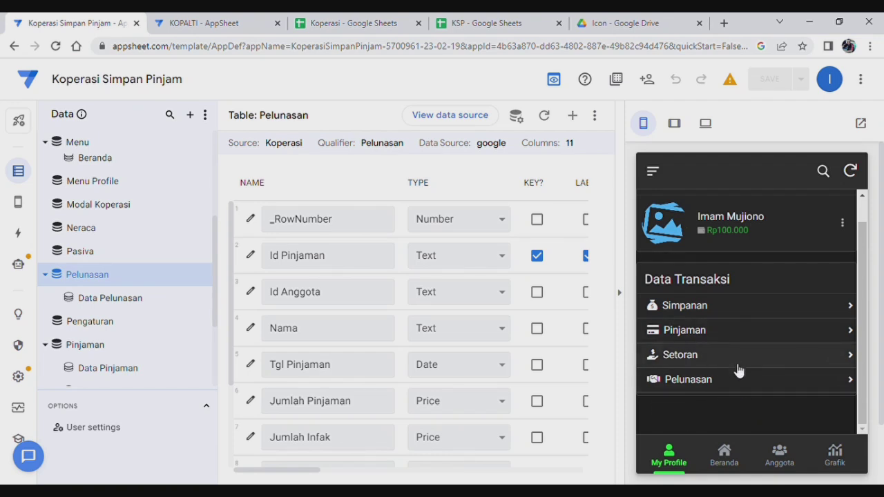
scroll(737, 367, up, 1)
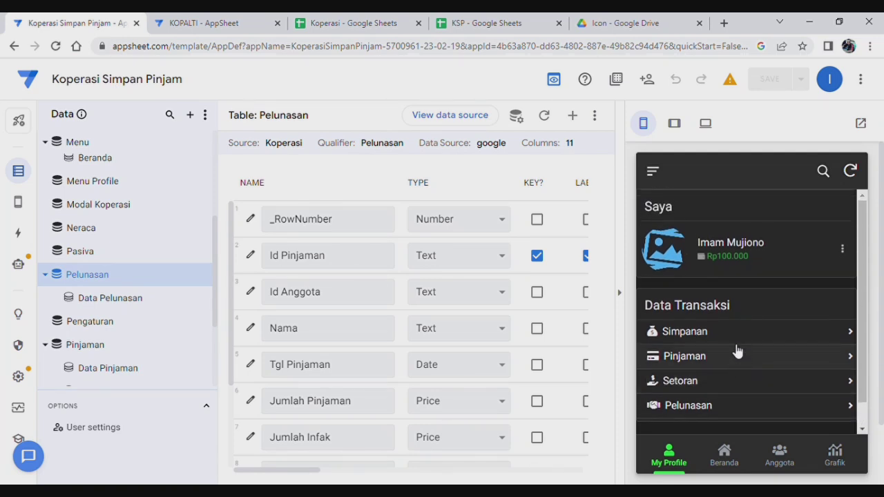
scroll(736, 359, down, 1)
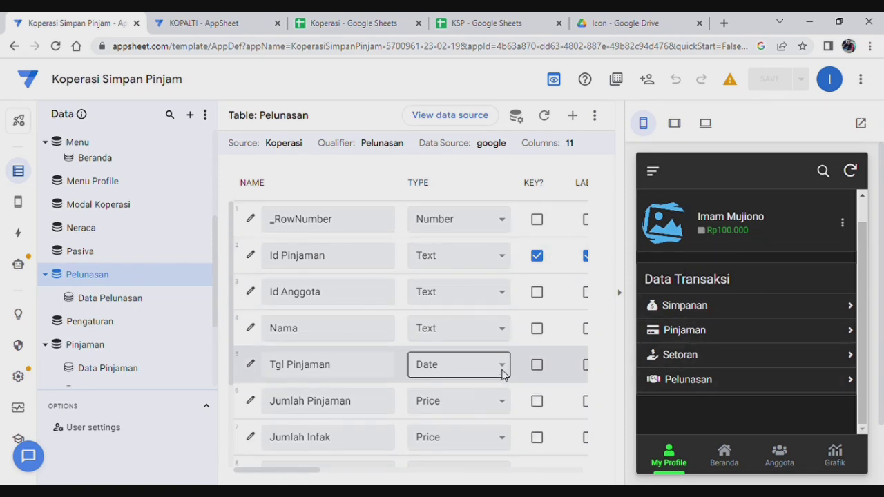
Browse the Beranda tile grid in the app preview.
click(734, 454)
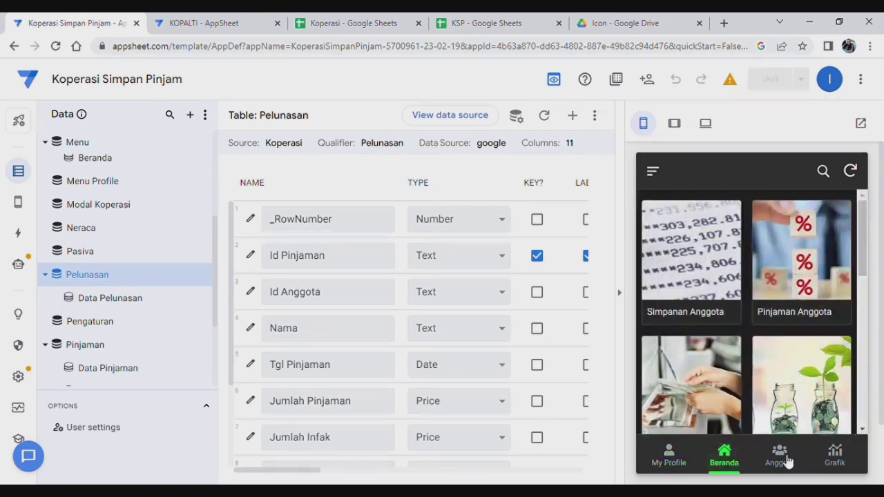
scroll(794, 316, down, 3)
scroll(790, 328, down, 2)
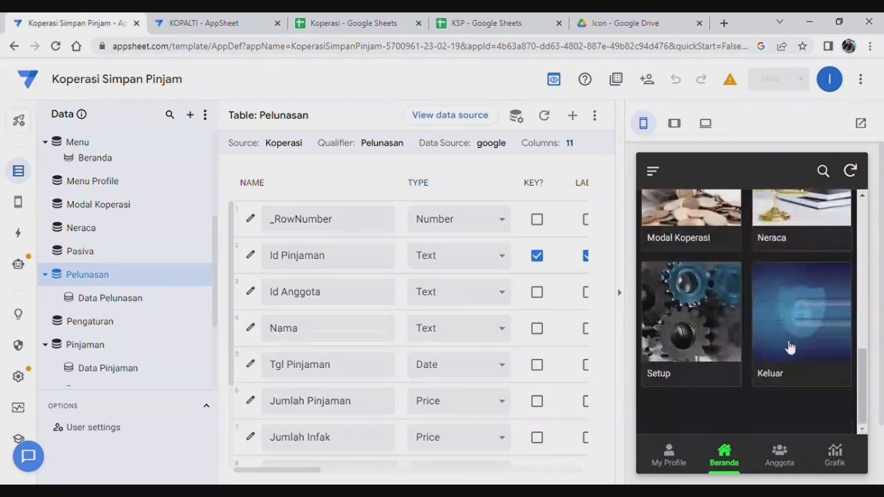
scroll(790, 325, up, 5)
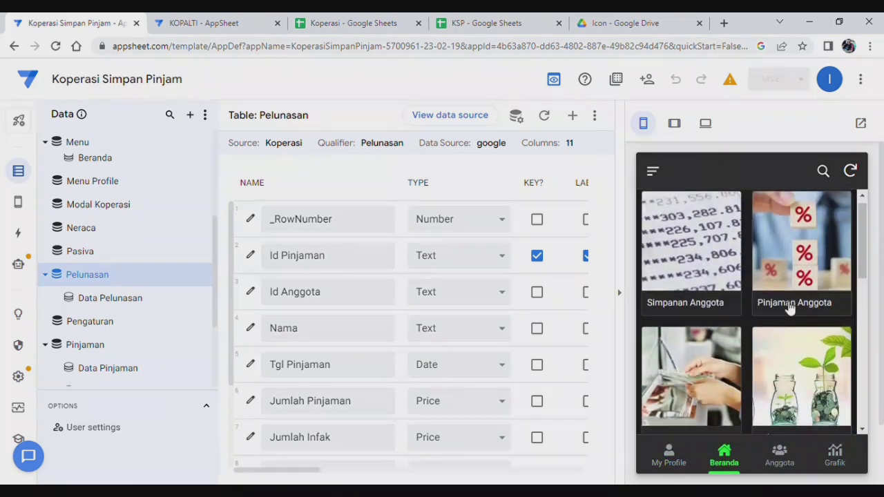
scroll(782, 308, down, 5)
scroll(776, 310, up, 4)
scroll(773, 316, up, 1)
View the Anggota members list, then scroll through the My Profile page.
click(789, 454)
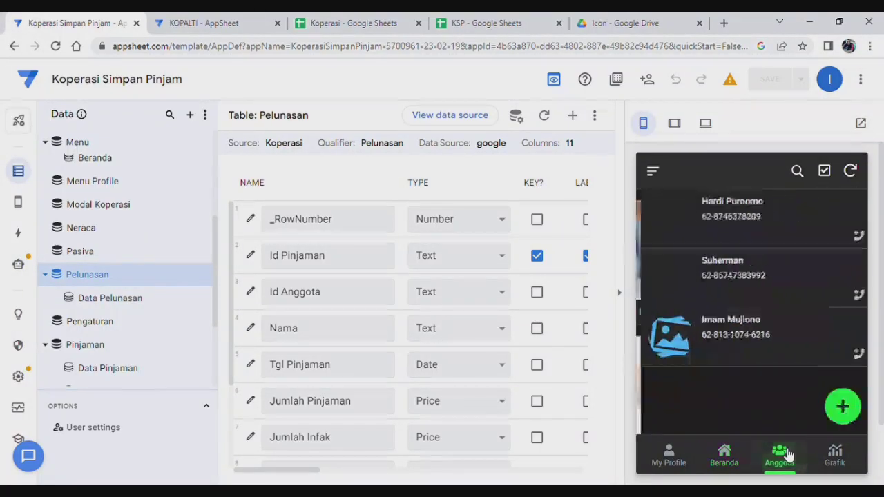
click(682, 460)
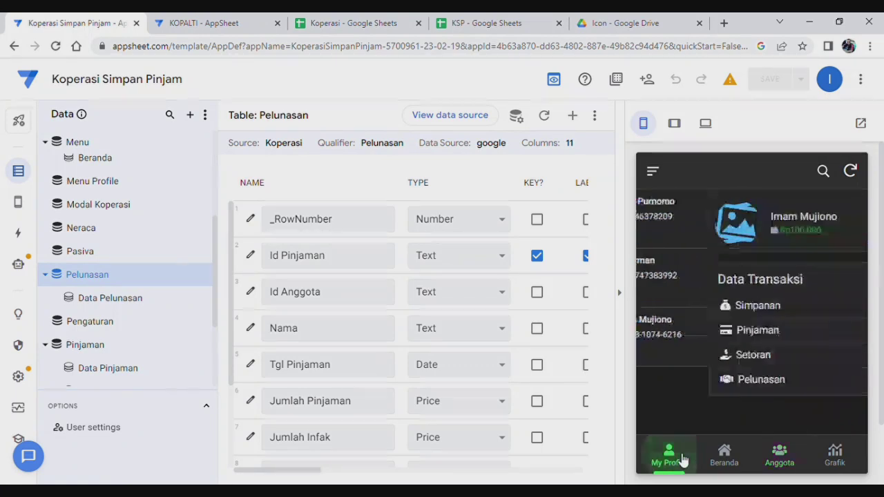
scroll(777, 359, down, 2)
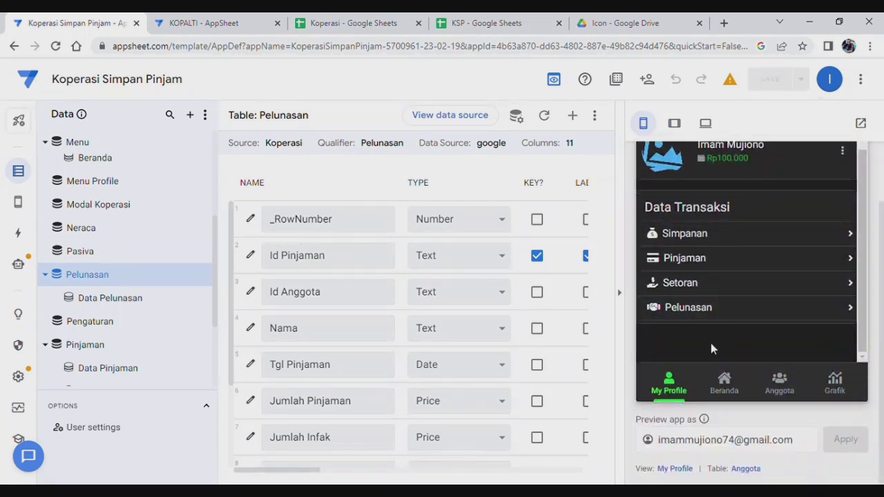
scroll(742, 302, up, 1)
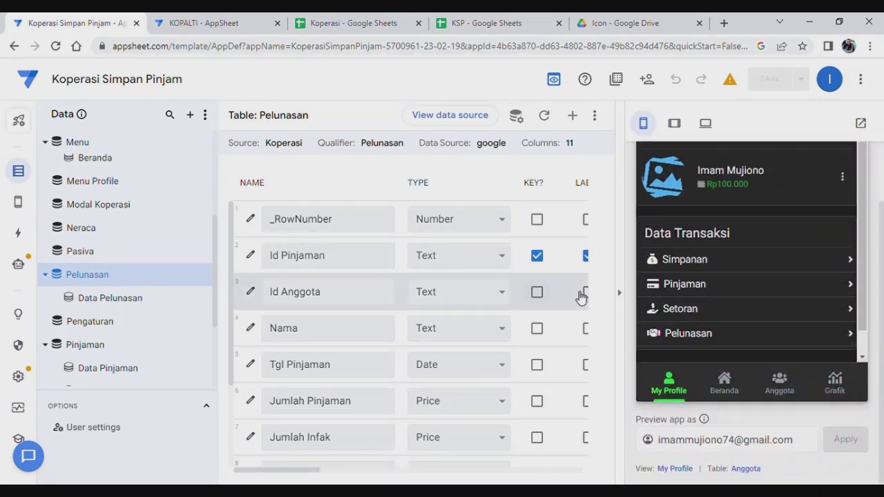
scroll(872, 259, up, 1)
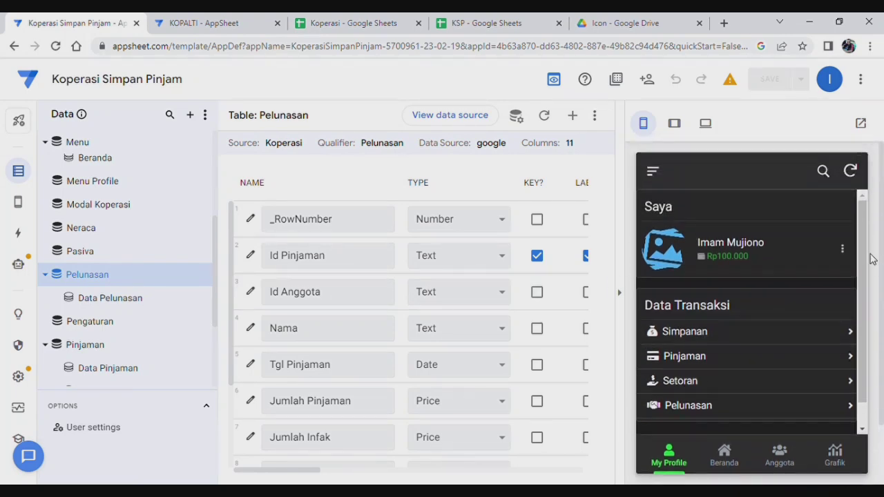
scroll(742, 329, down, 1)
scroll(740, 326, up, 1)
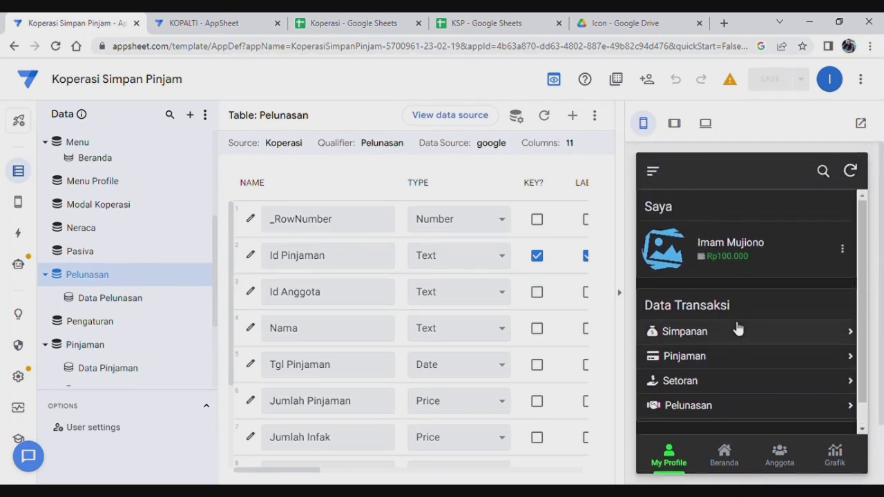
scroll(691, 409, down, 1)
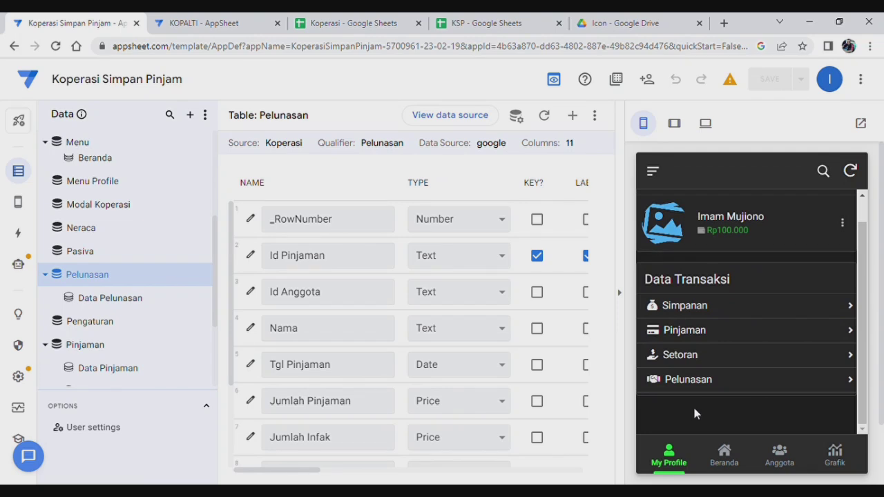
Return to Beranda and scroll the tiles from Simpanan Anggota down to Setup and Keluar.
click(736, 461)
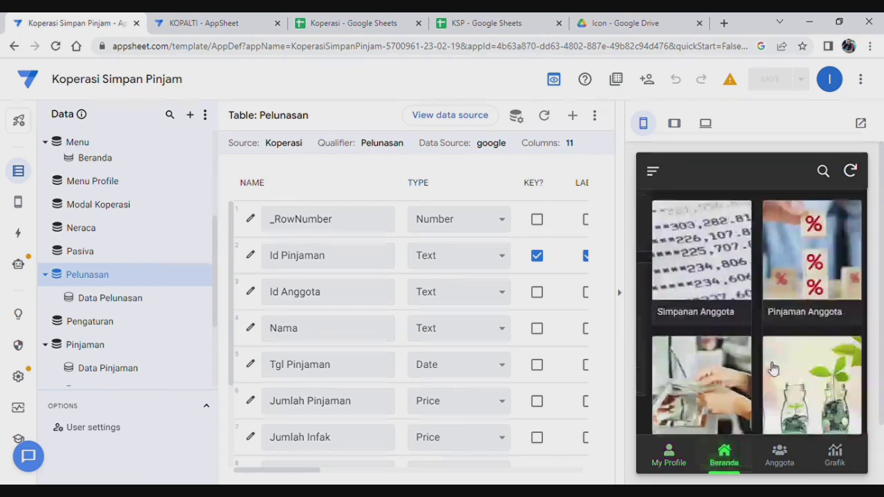
scroll(750, 349, down, 3)
scroll(760, 350, up, 1)
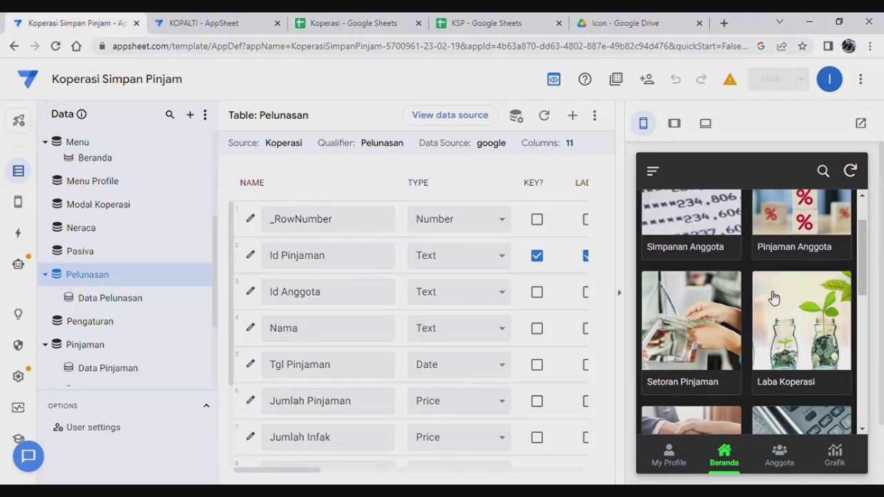
scroll(753, 337, down, 6)
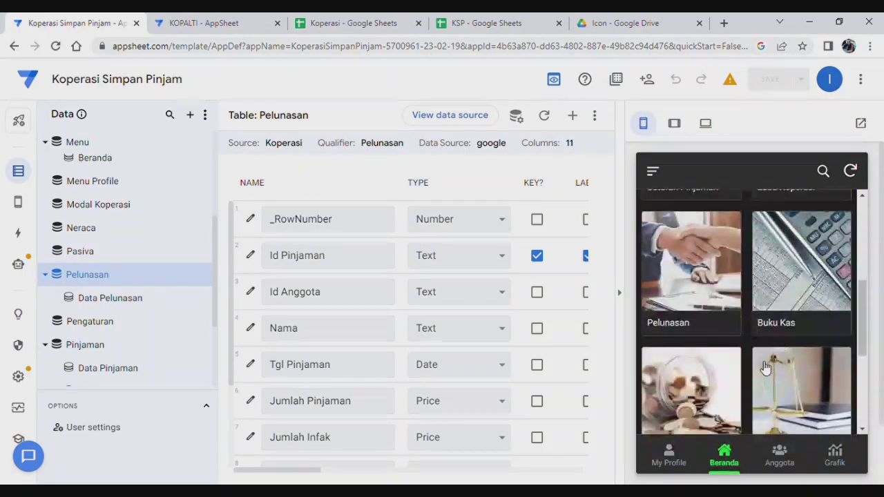
scroll(765, 364, up, 8)
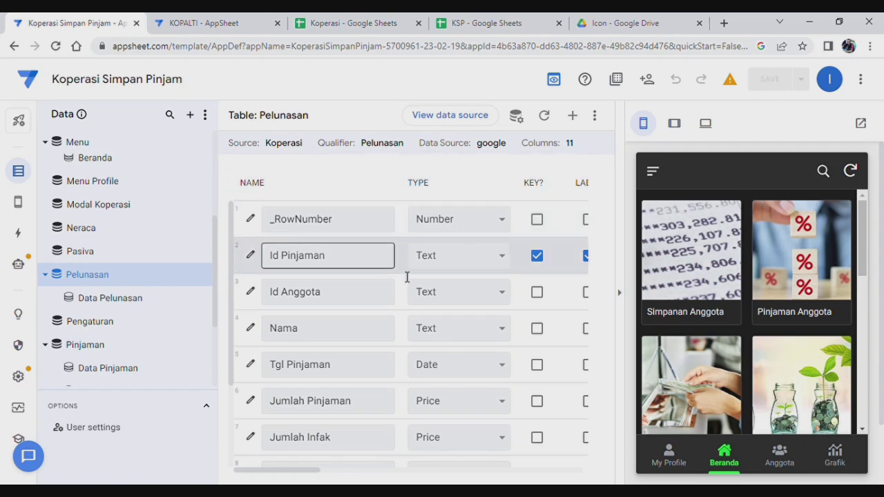
scroll(748, 343, down, 5)
scroll(747, 344, down, 3)
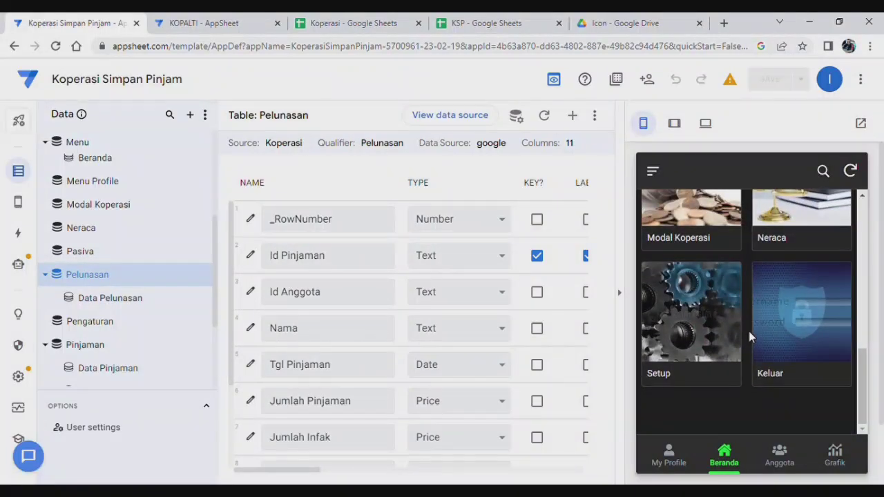
scroll(749, 331, up, 8)
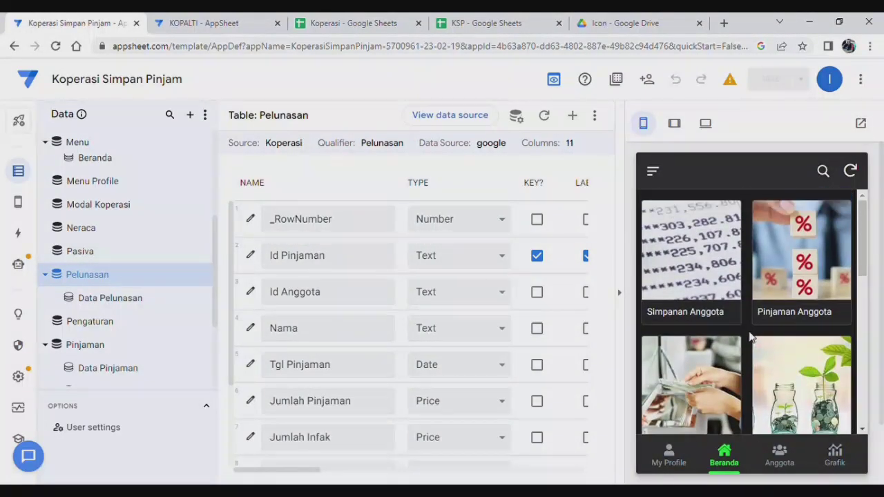